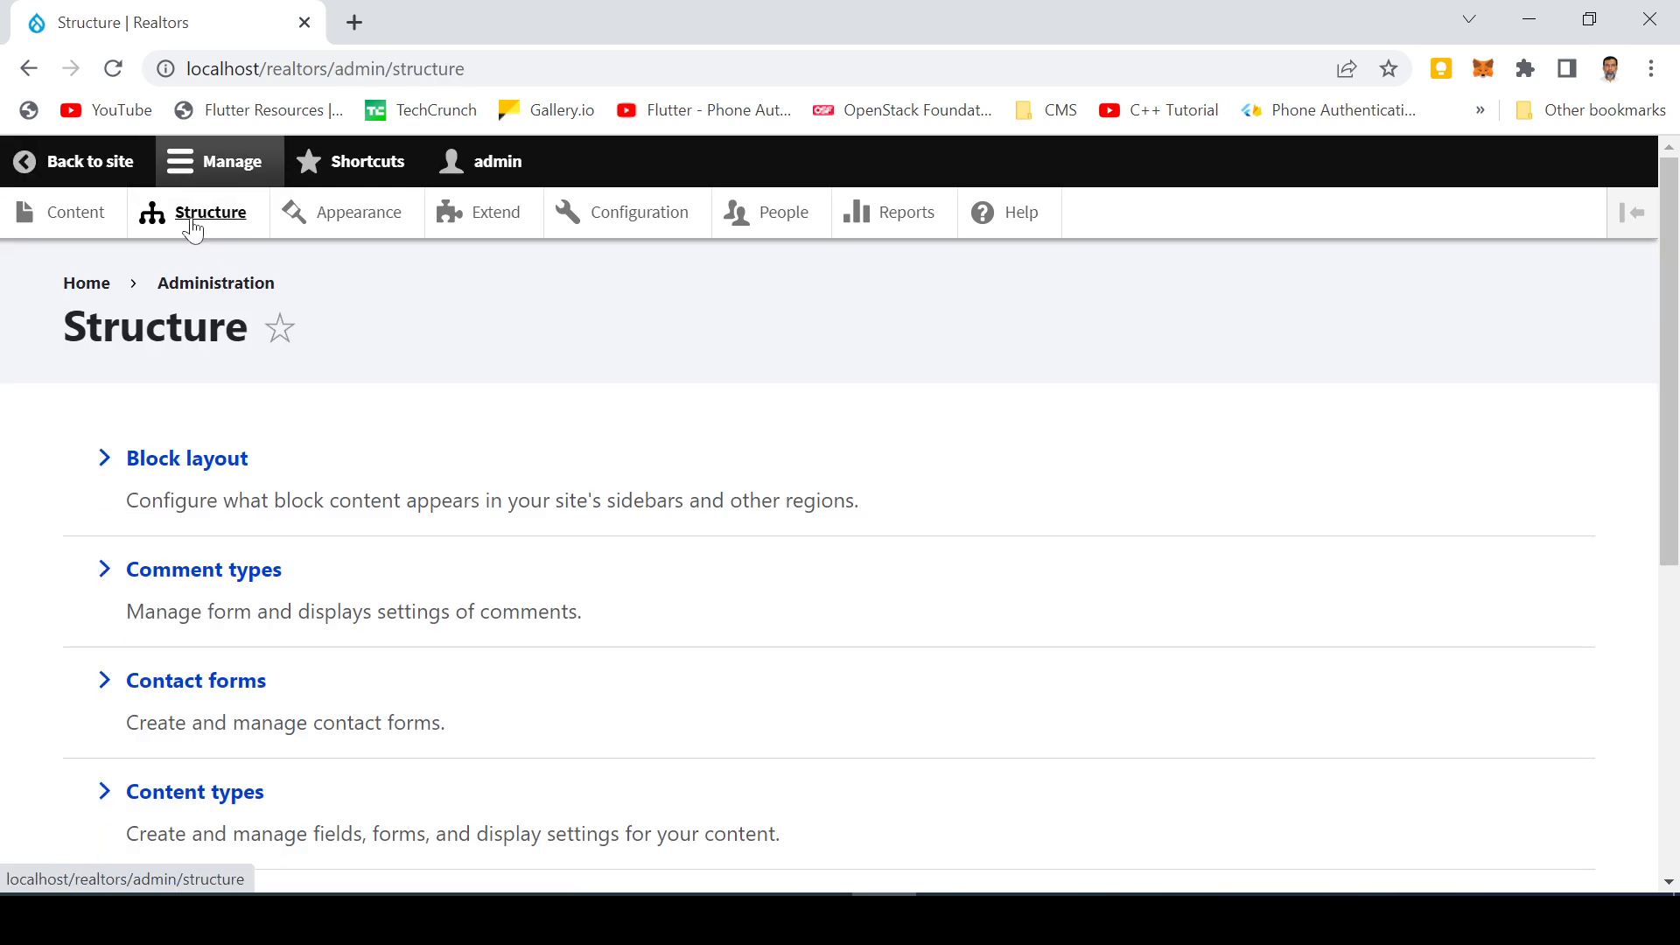
Open the Properties view for editing from the site's list of views
{"action": "scroll", "coordinate": [201, 691], "scroll_direction": "down", "scroll_amount": 6}
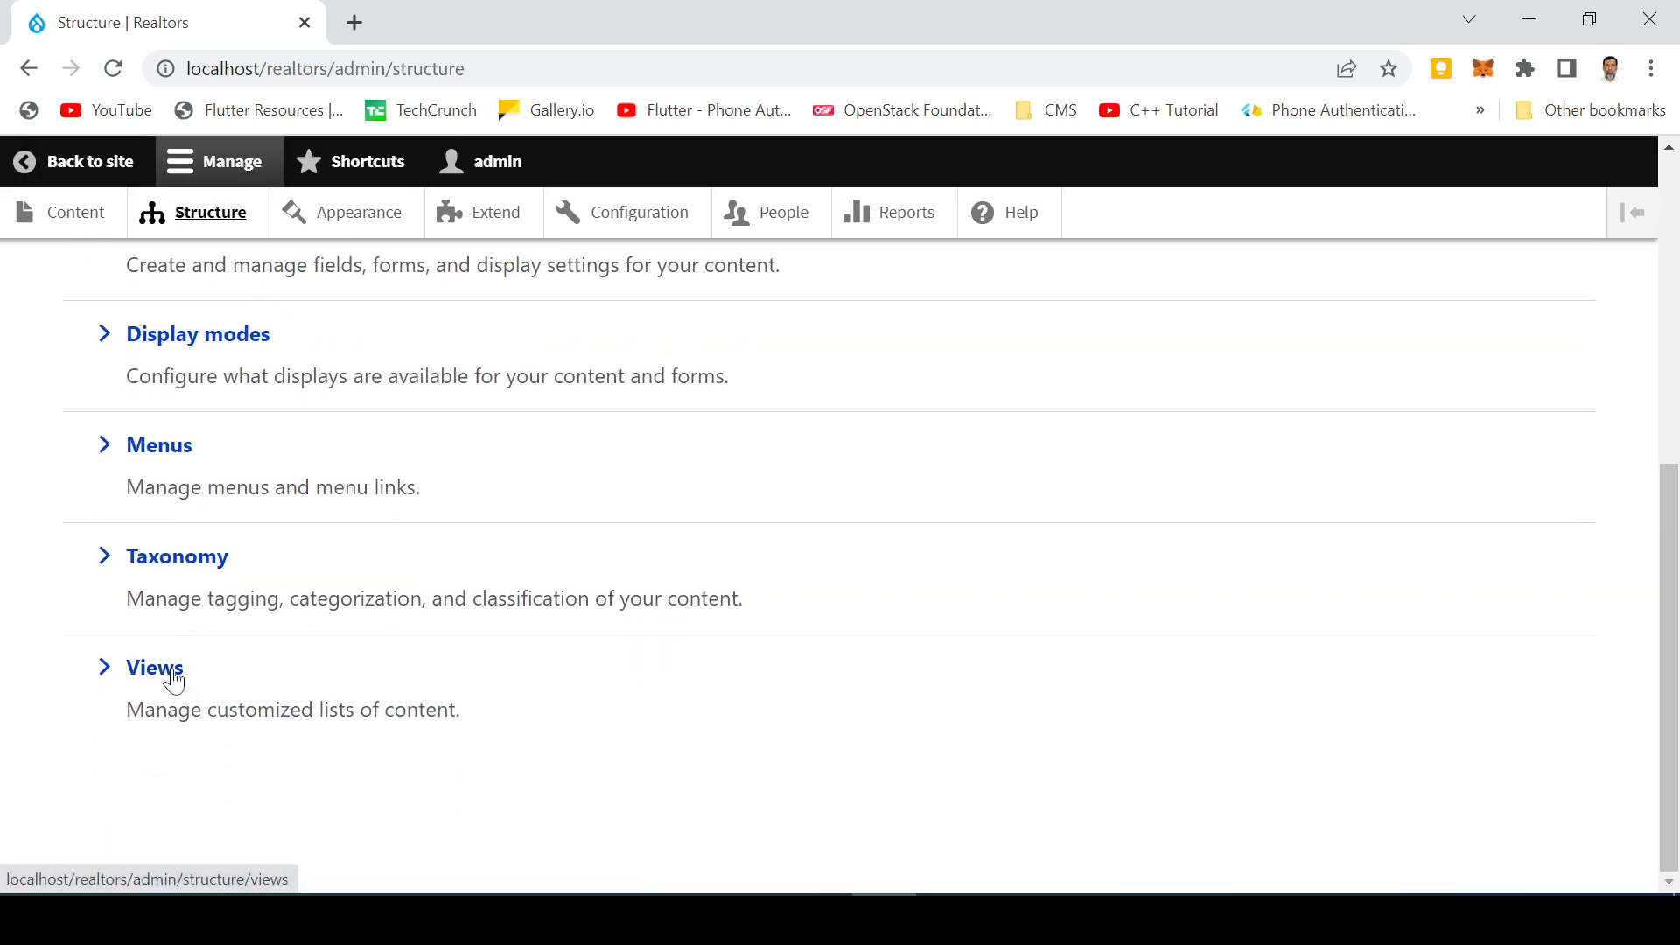
{"action": "left_click", "coordinate": [174, 680]}
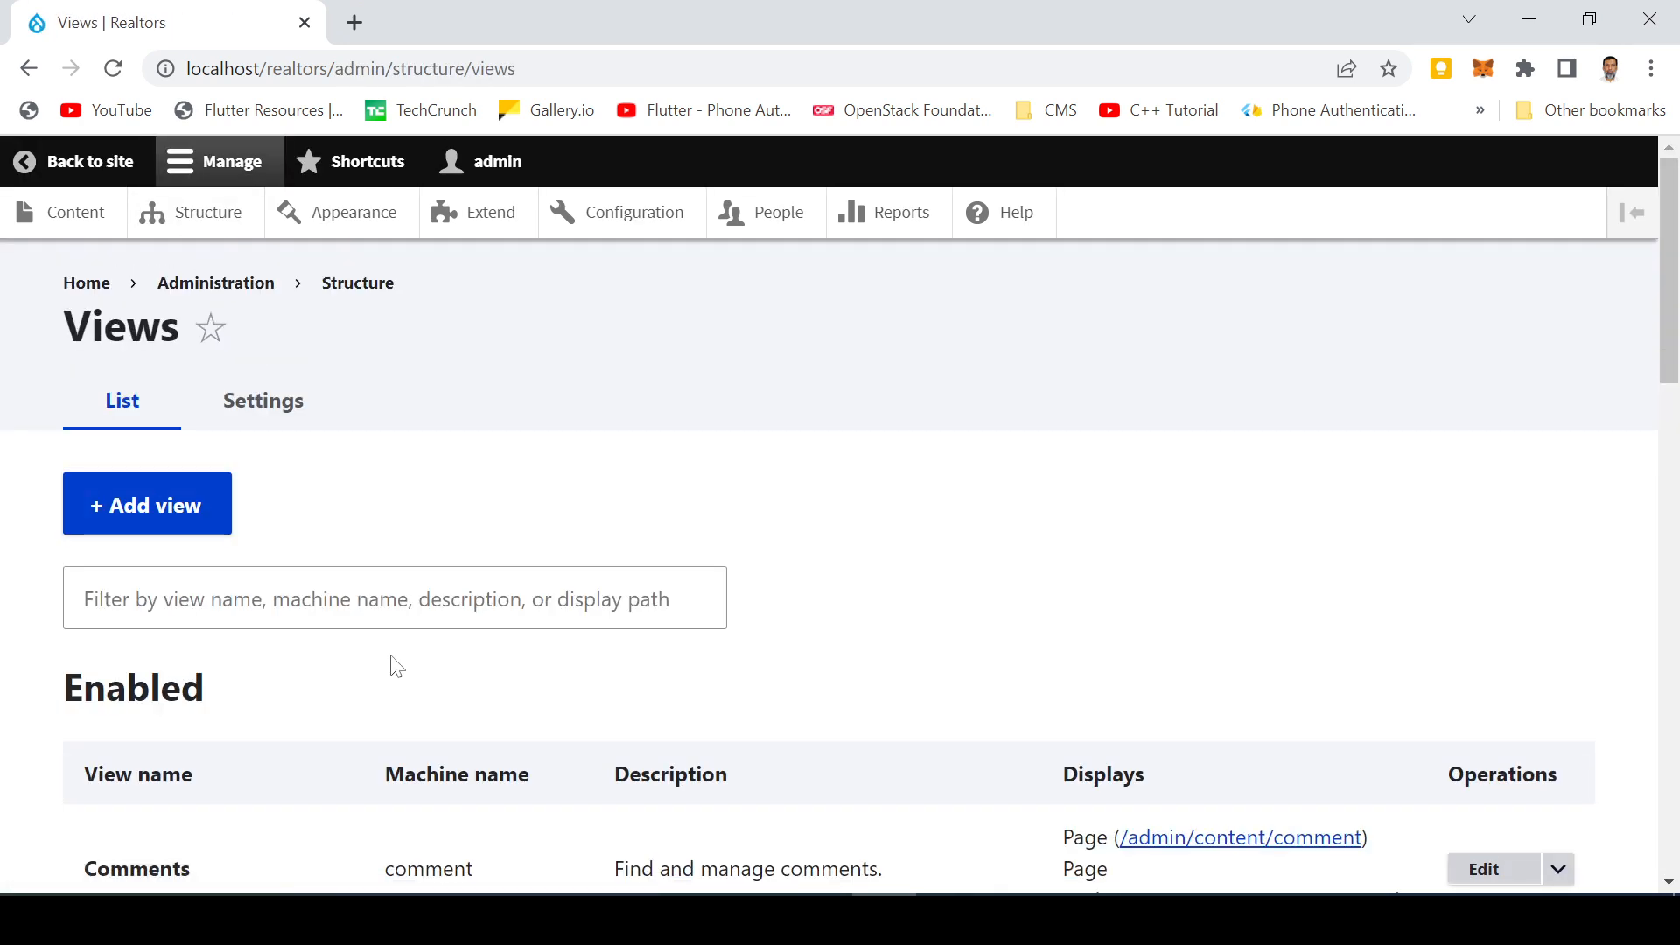
{"action": "scroll", "coordinate": [391, 665], "scroll_direction": "down", "scroll_amount": 7}
{"action": "scroll", "coordinate": [712, 665], "scroll_direction": "down", "scroll_amount": 1}
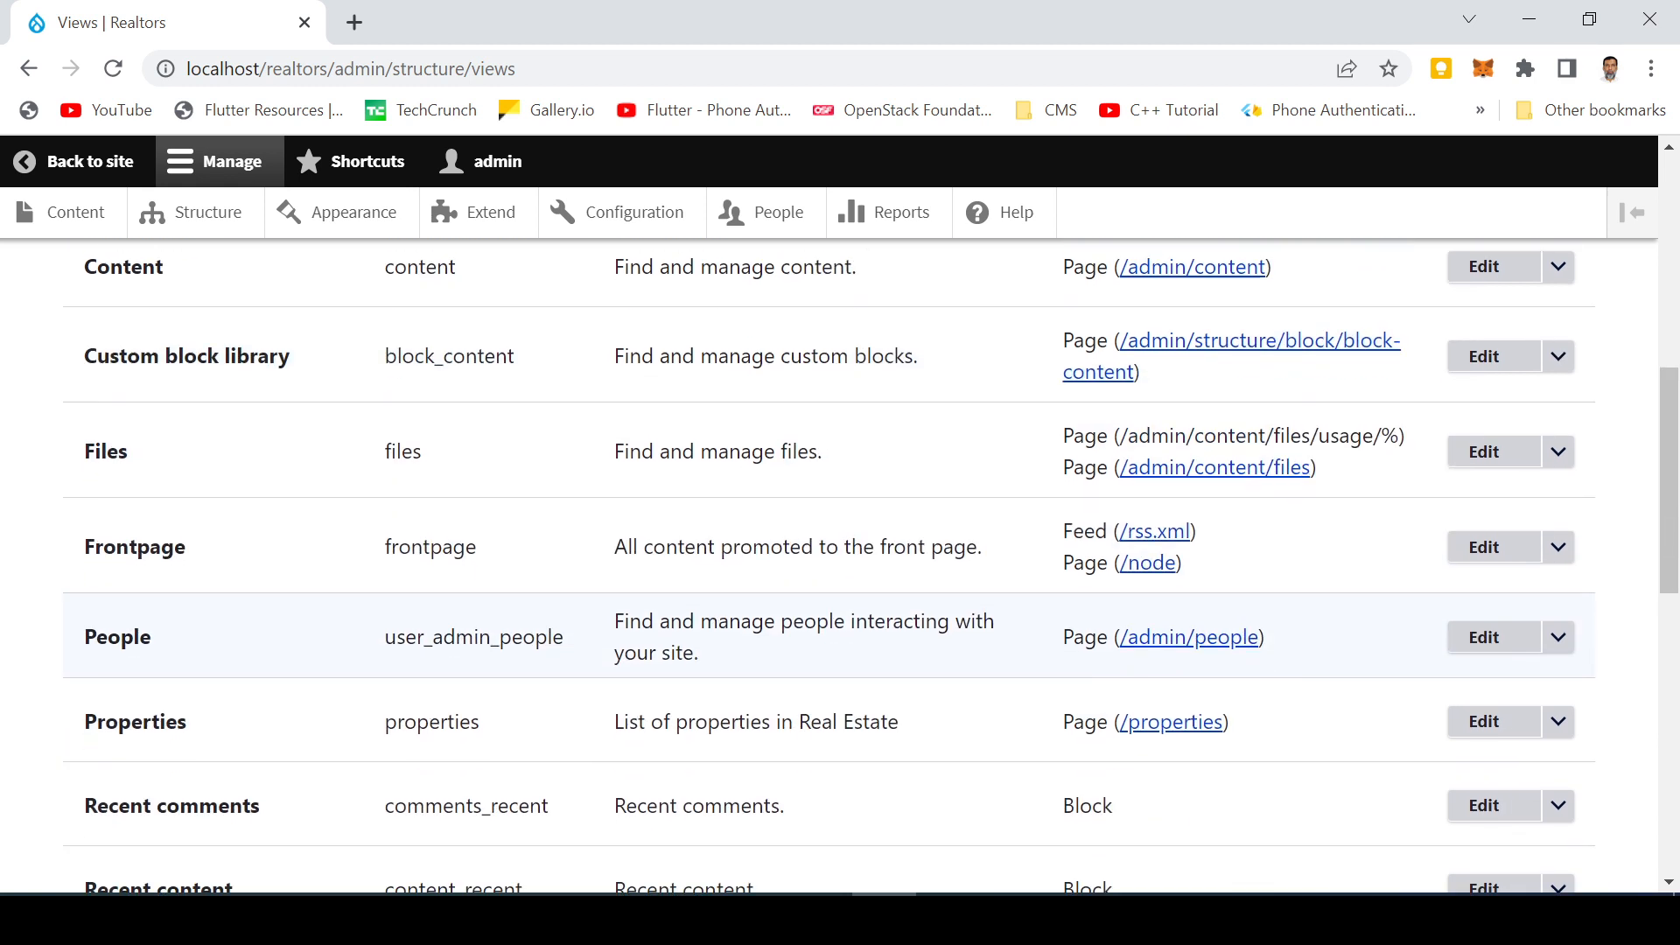
{"action": "scroll", "coordinate": [1159, 685], "scroll_direction": "down", "scroll_amount": 1}
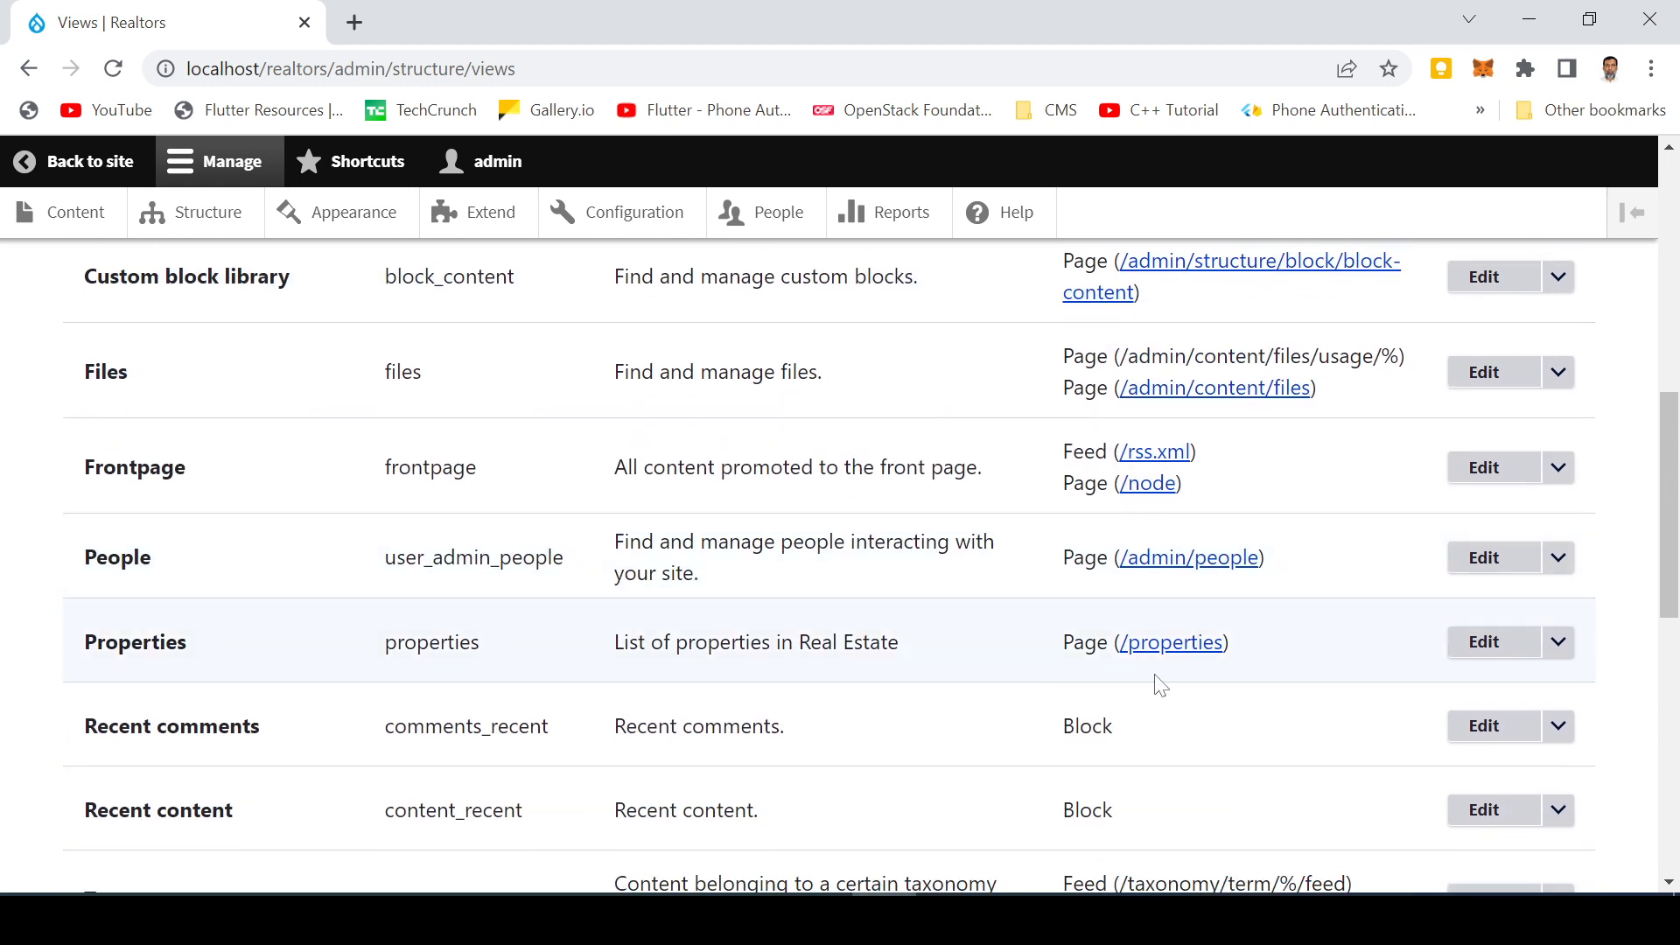
{"action": "left_click", "coordinate": [1489, 649]}
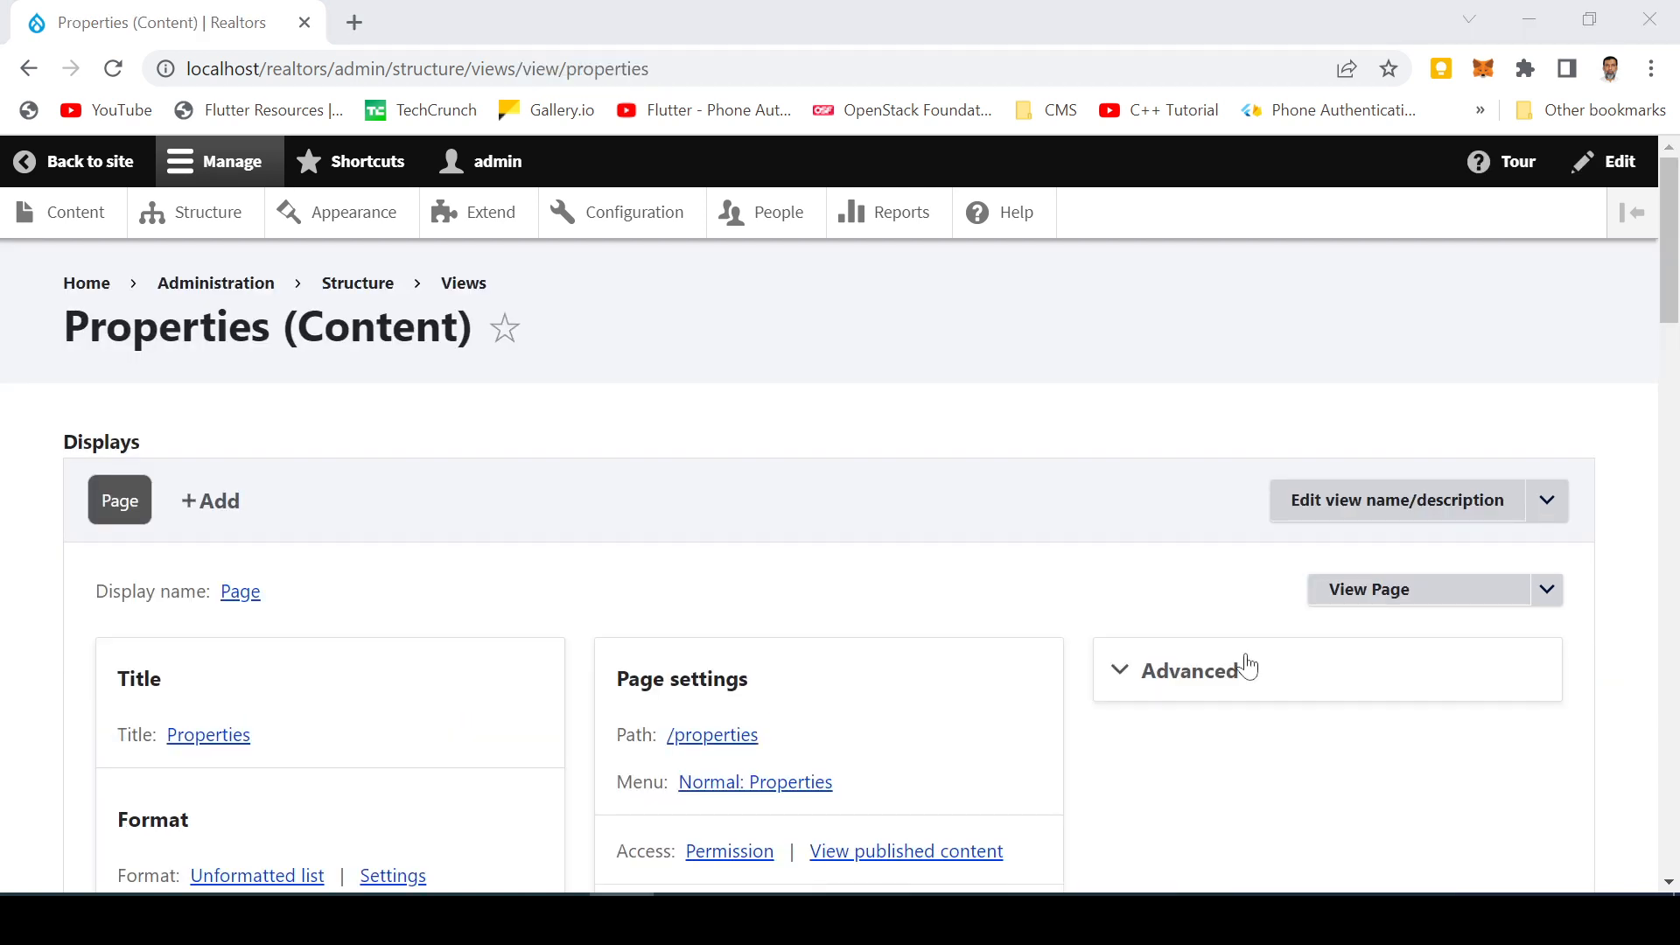
Review the Properties view's page display settings
{"action": "scroll", "coordinate": [537, 607], "scroll_direction": "down", "scroll_amount": 5}
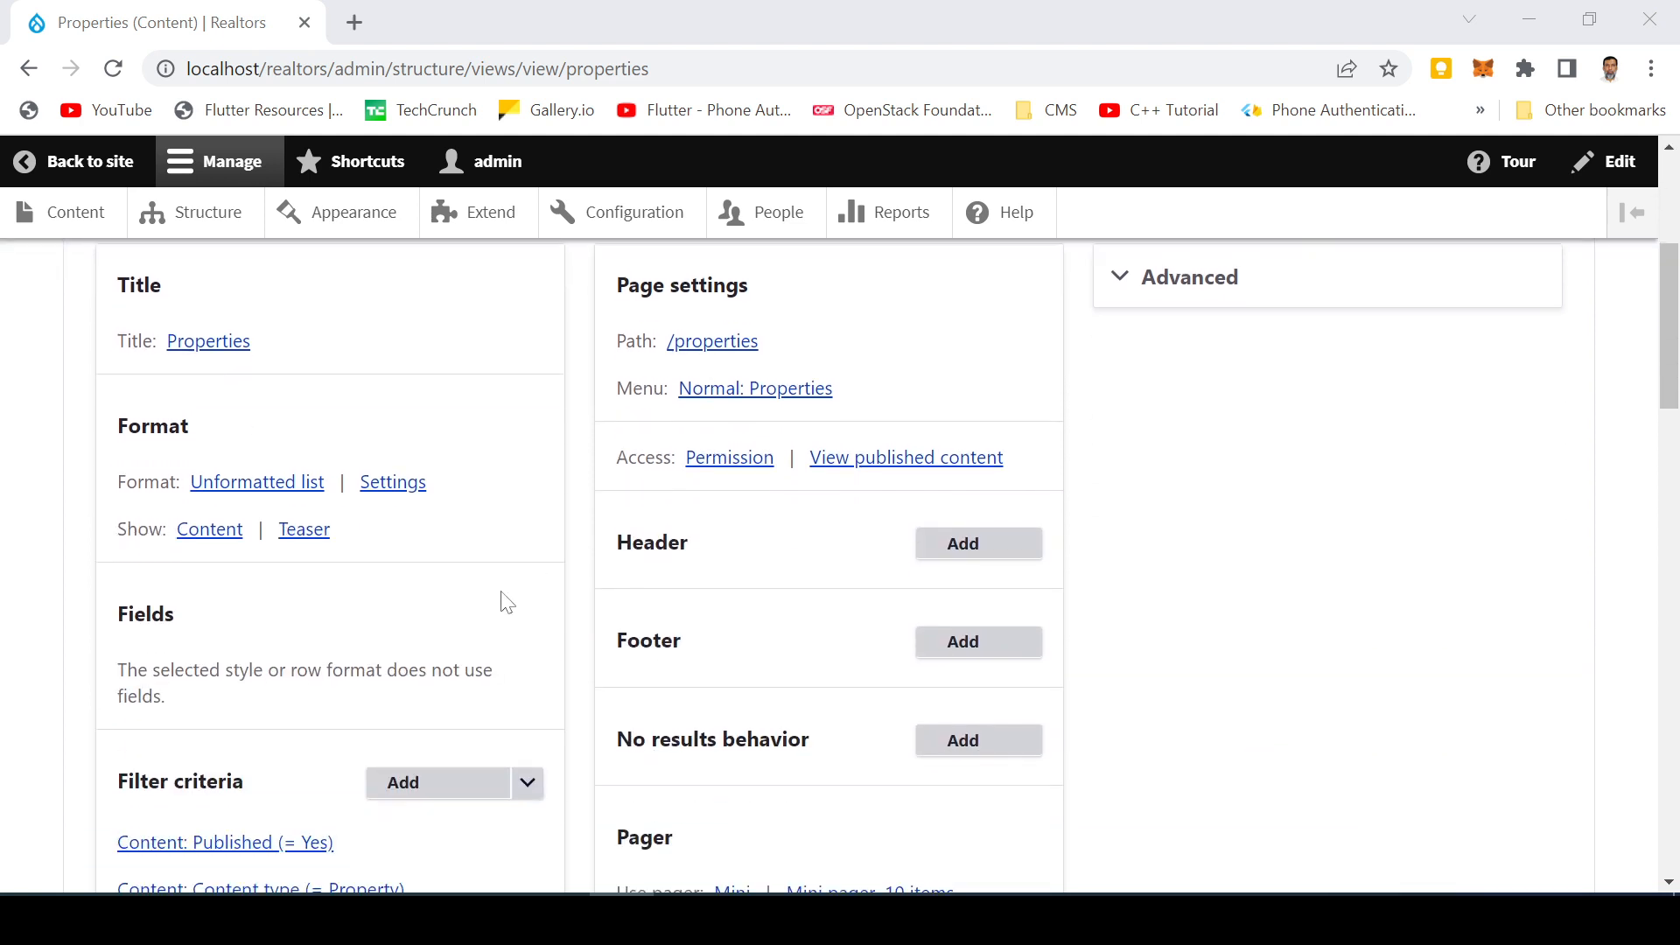
{"action": "scroll", "coordinate": [512, 602], "scroll_direction": "up", "scroll_amount": 5}
{"action": "scroll", "coordinate": [508, 597], "scroll_direction": "down", "scroll_amount": 3}
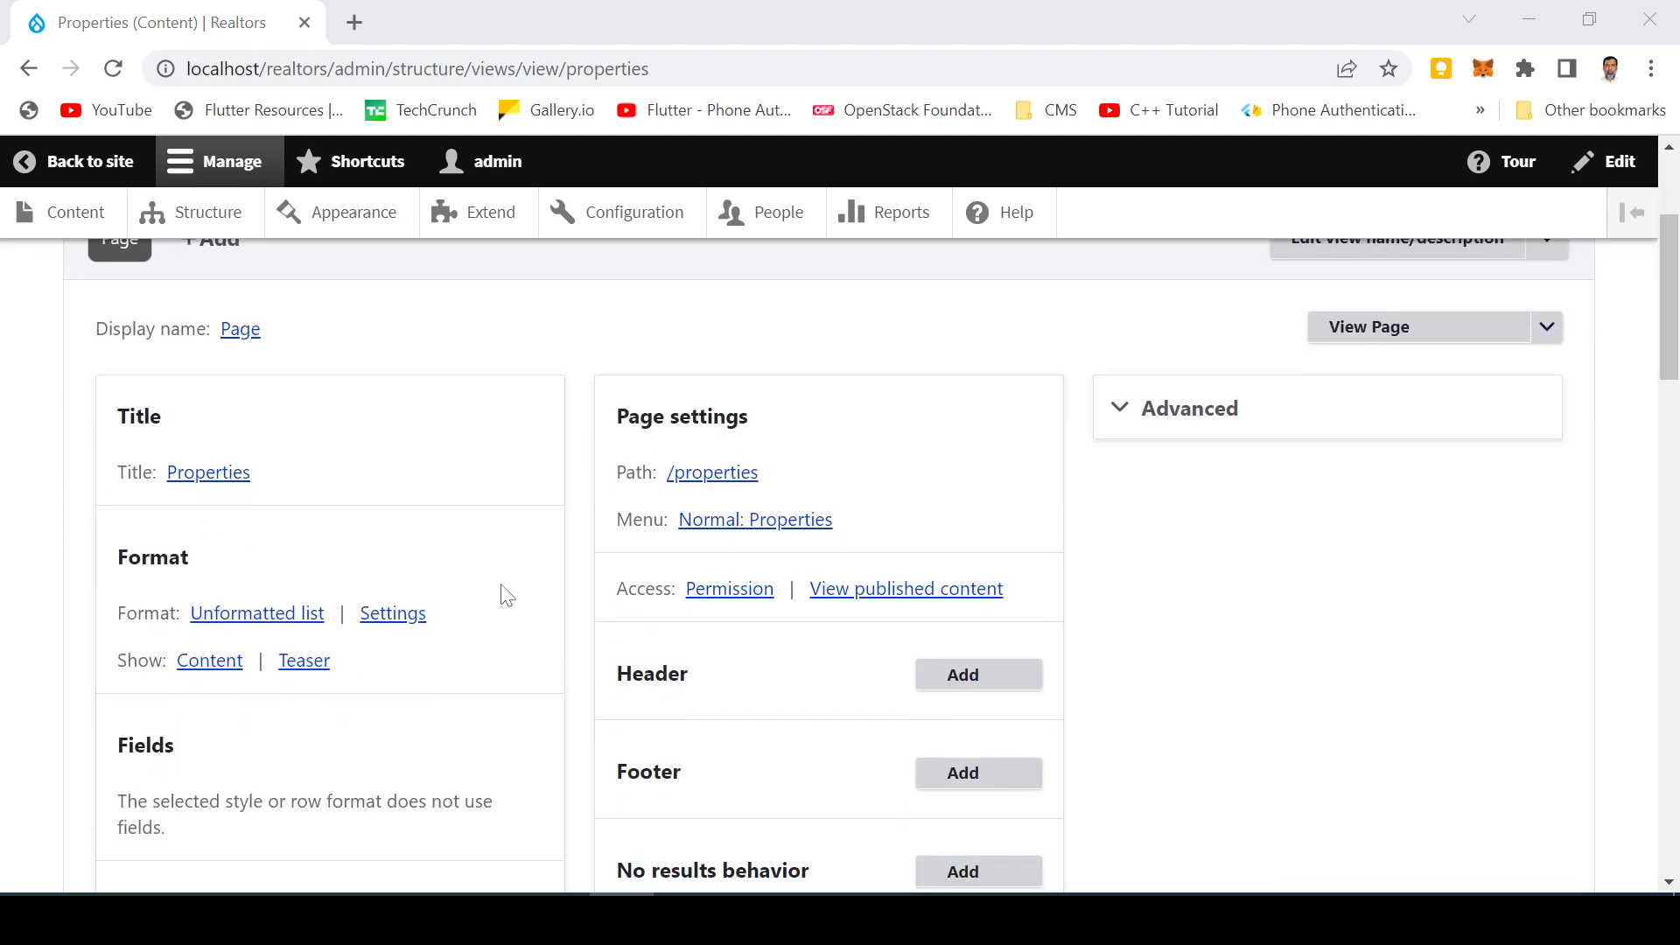
{"action": "scroll", "coordinate": [532, 588], "scroll_direction": "down", "scroll_amount": 1}
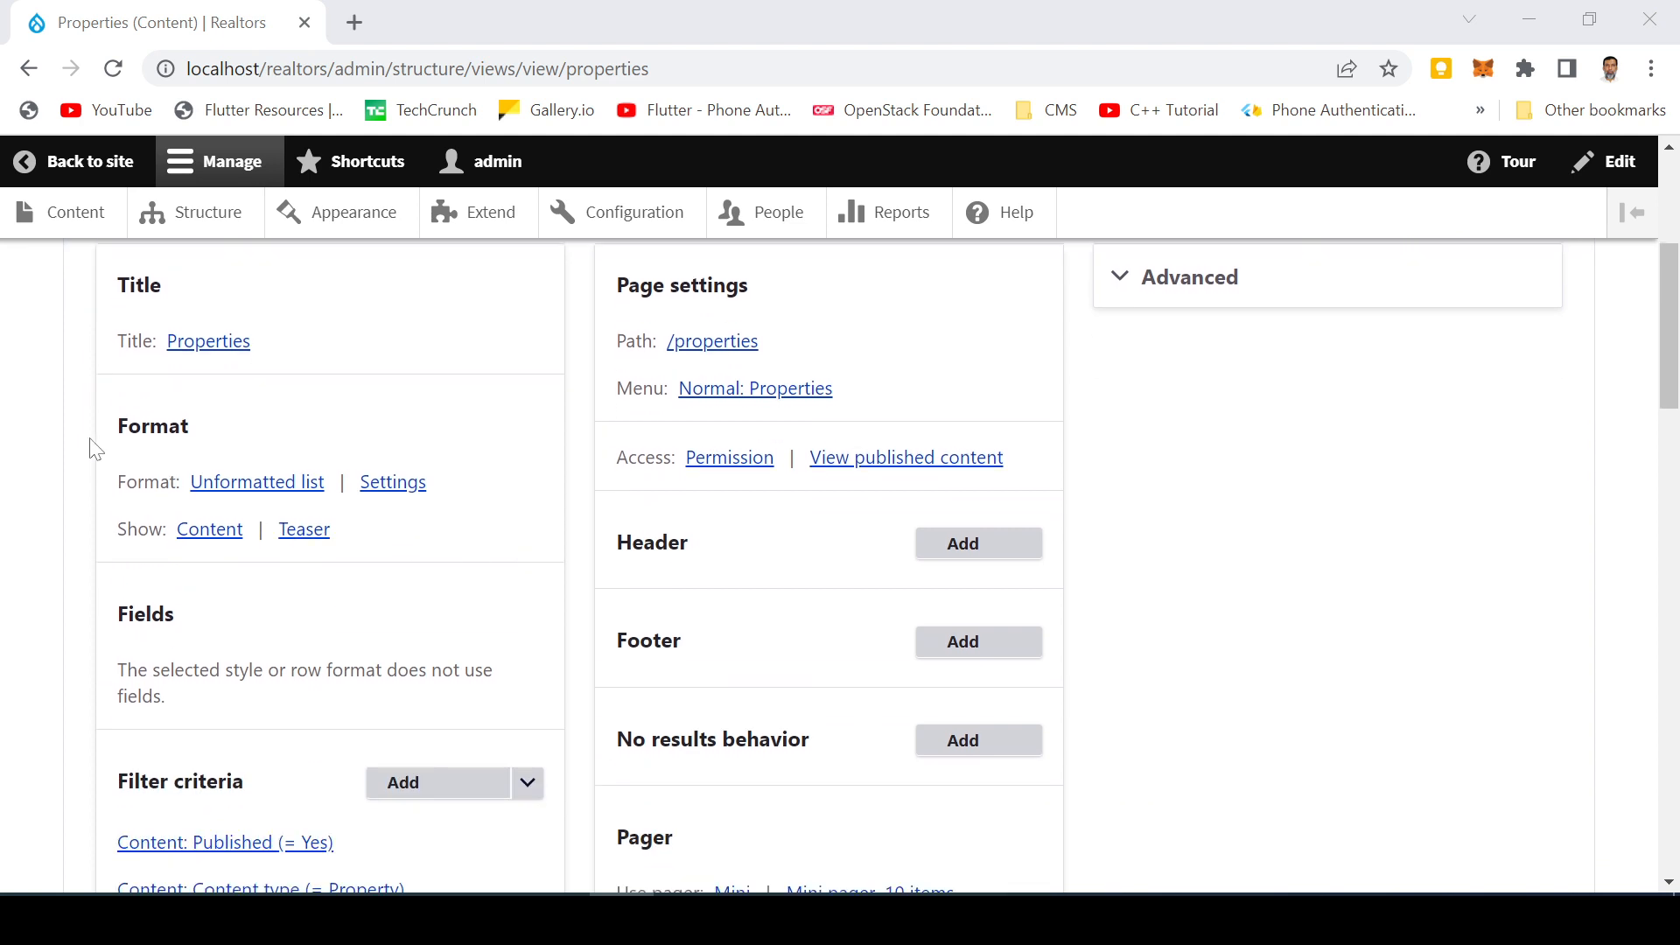
{"action": "scroll", "coordinate": [71, 463], "scroll_direction": "up", "scroll_amount": 3}
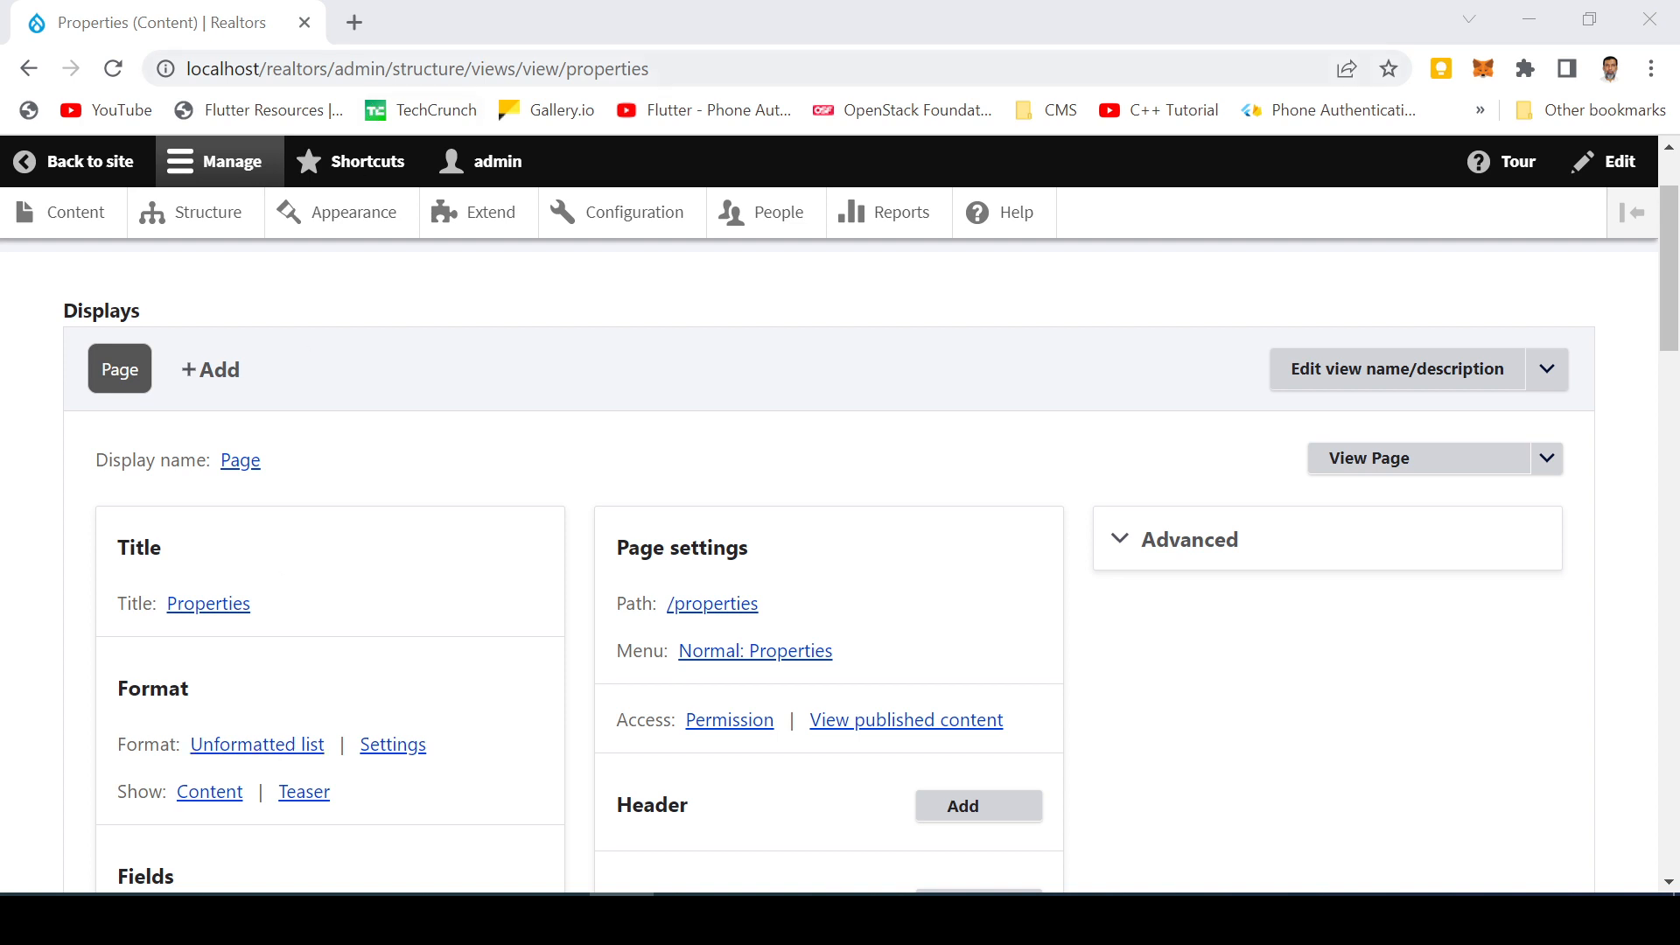
Open a new browser tab and load the localhost/realtors site homepage
{"action": "left_click", "coordinate": [354, 23]}
{"action": "type", "text": "lo"}
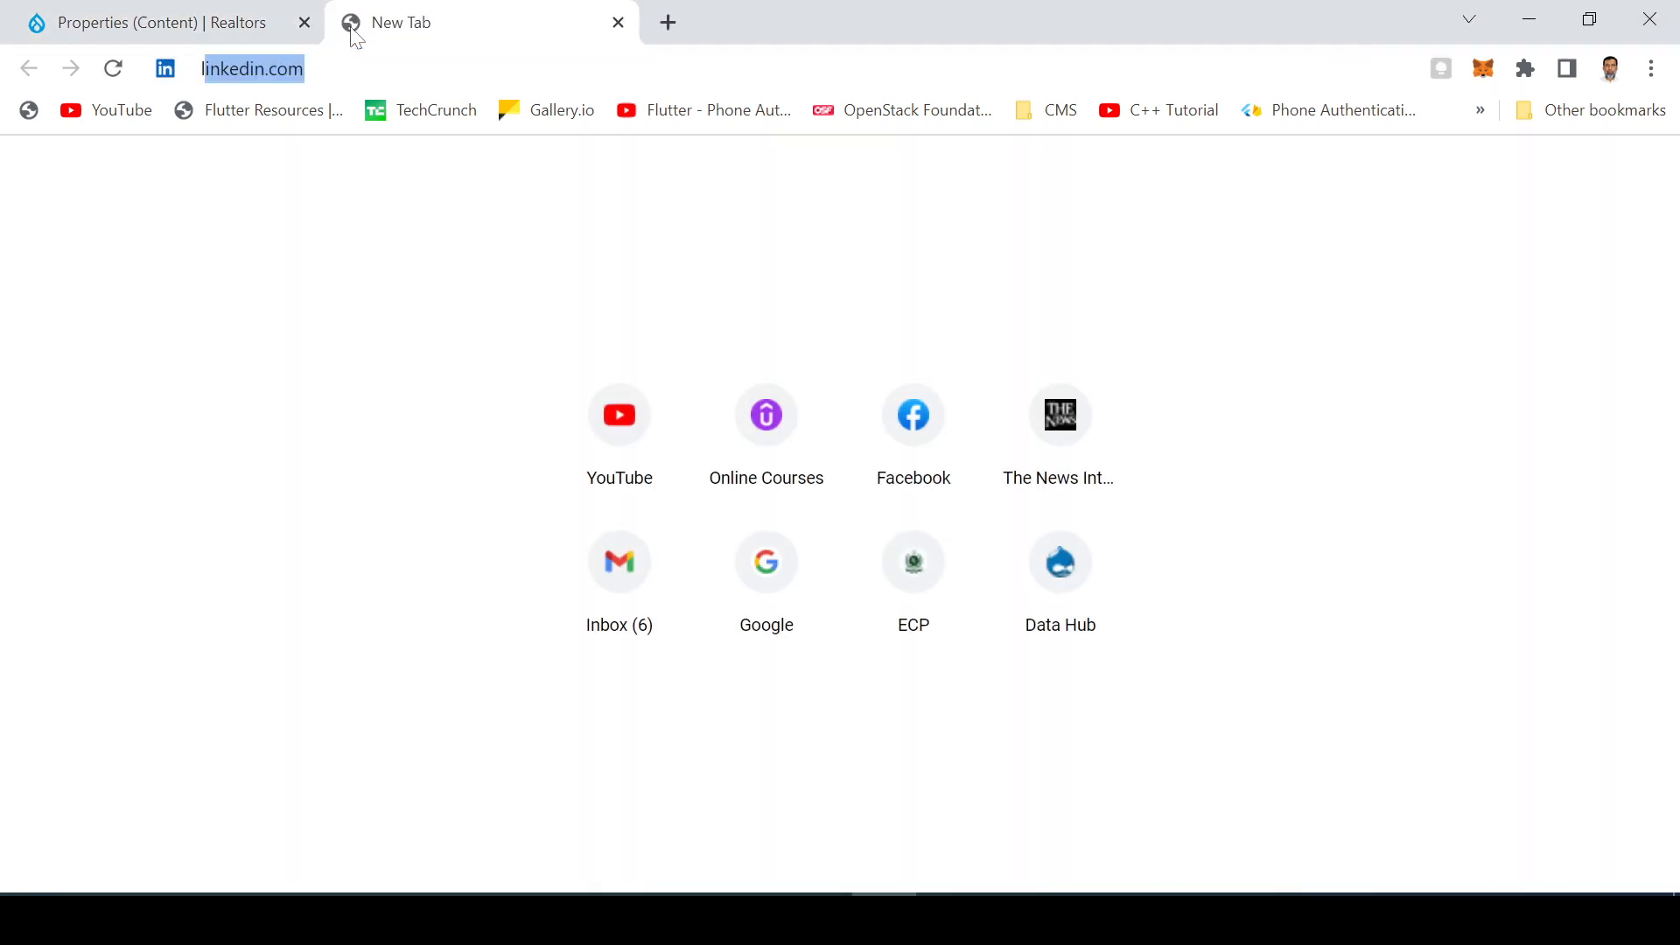
{"action": "key", "text": "Down"}
{"action": "key", "text": "Down"}
{"action": "key", "text": "Down"}
{"action": "key", "text": "Down"}
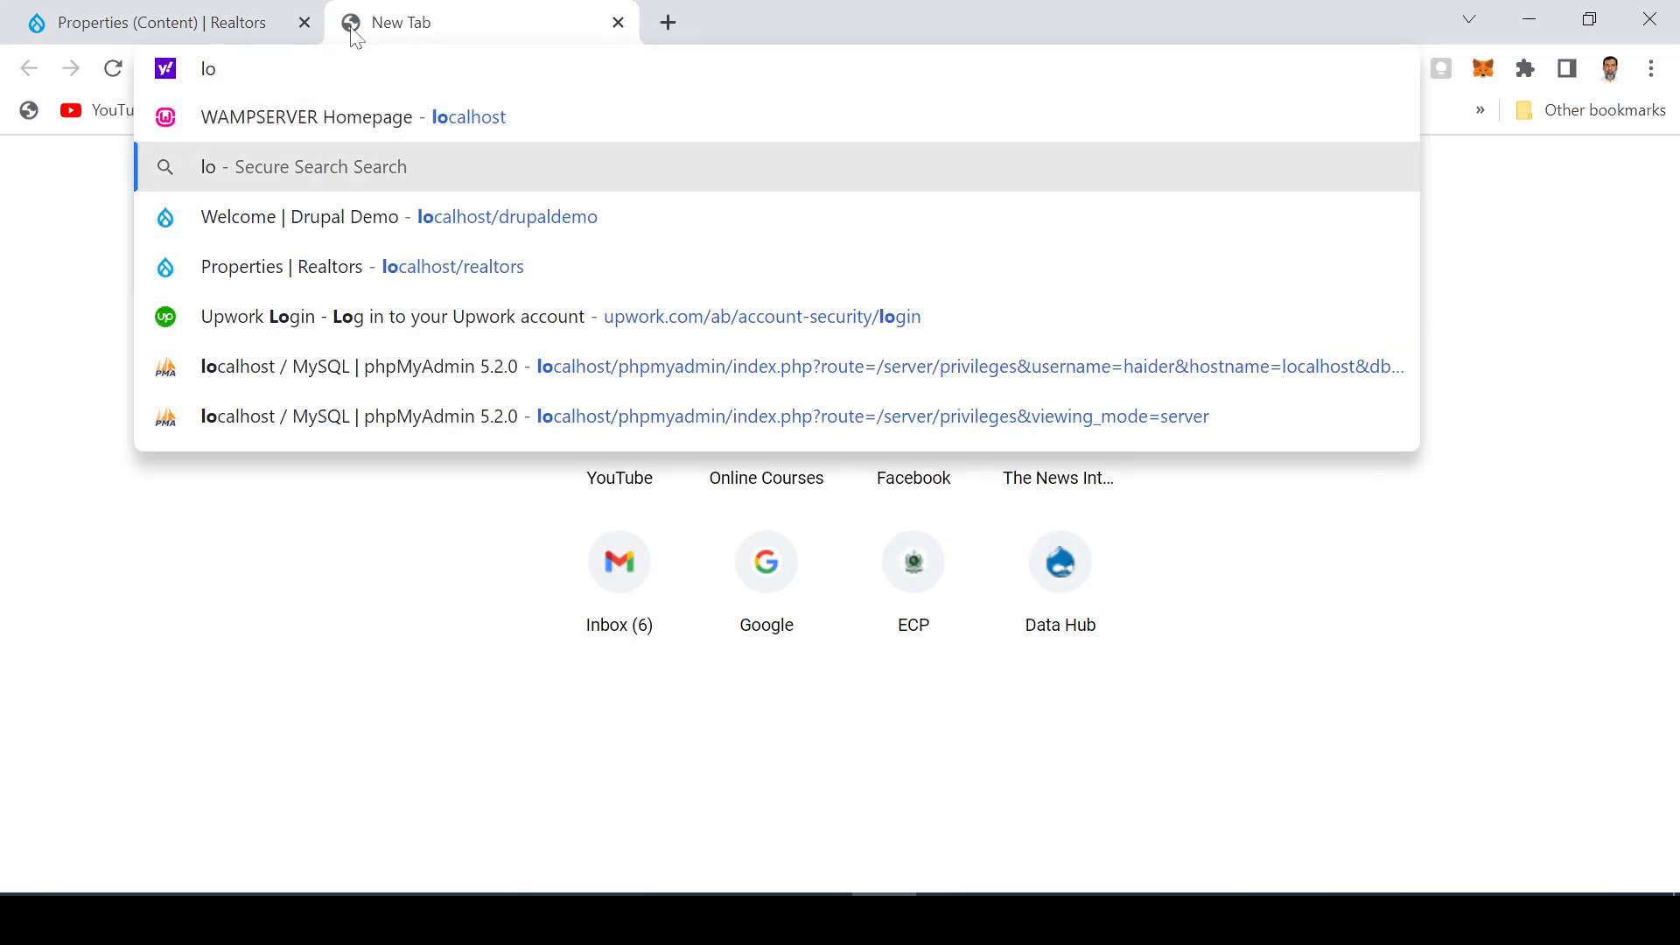
{"action": "key", "text": "Up"}
{"action": "key", "text": "Return"}
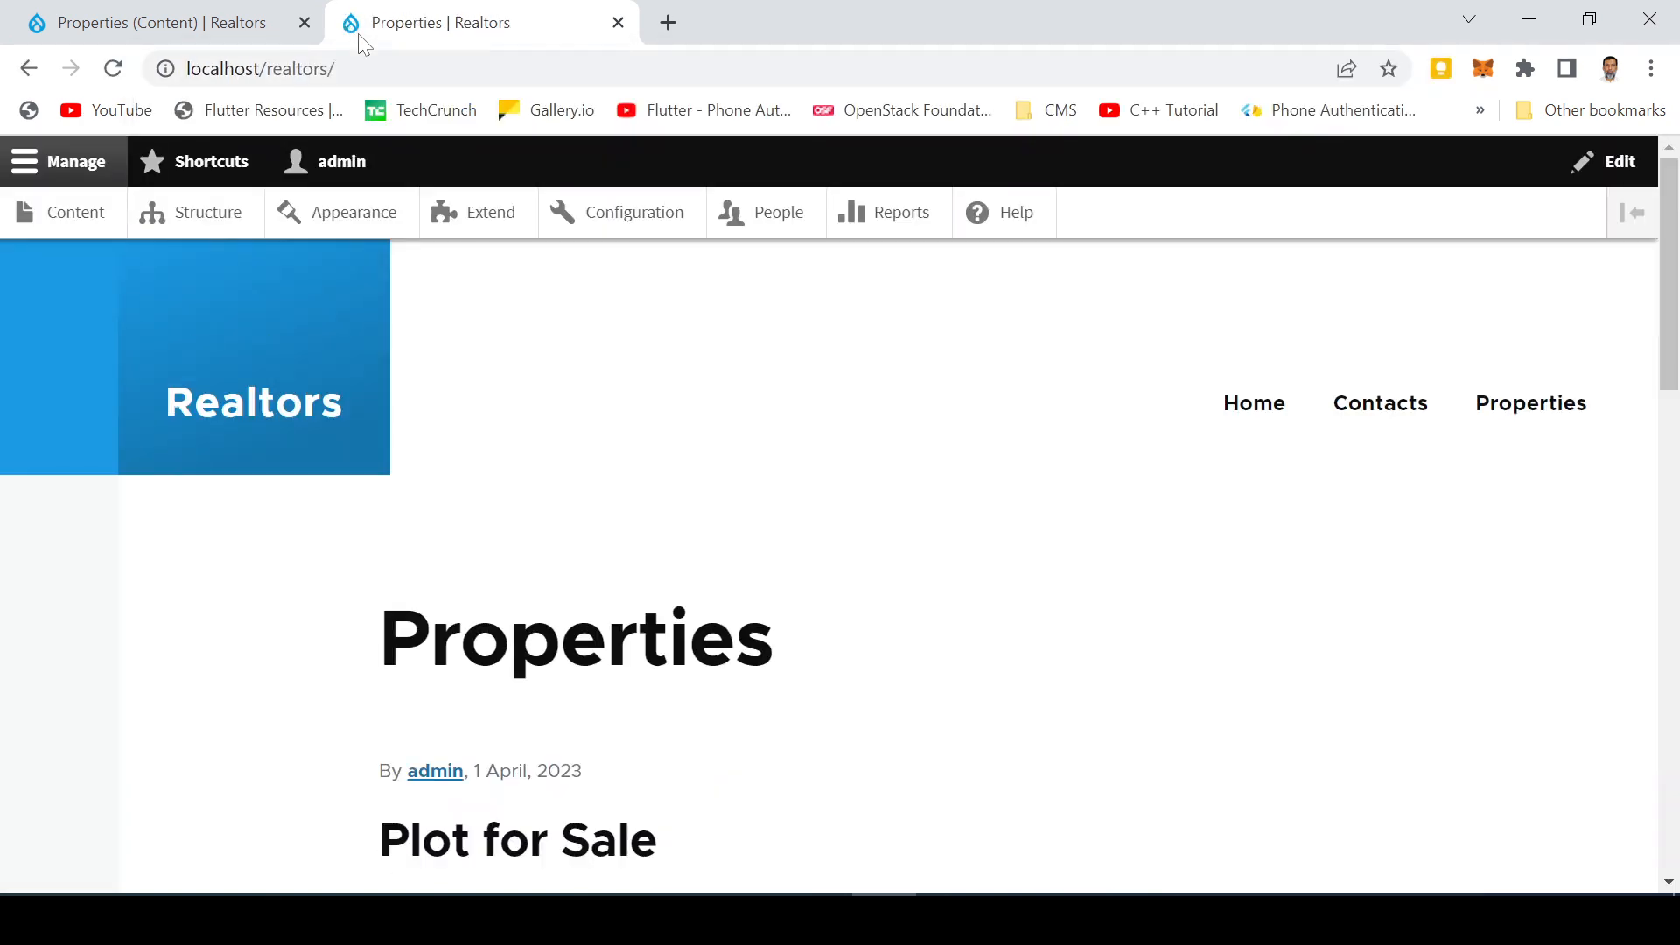
Scroll through the property listings on the site's homepage
{"action": "scroll", "coordinate": [594, 422], "scroll_direction": "down", "scroll_amount": 9}
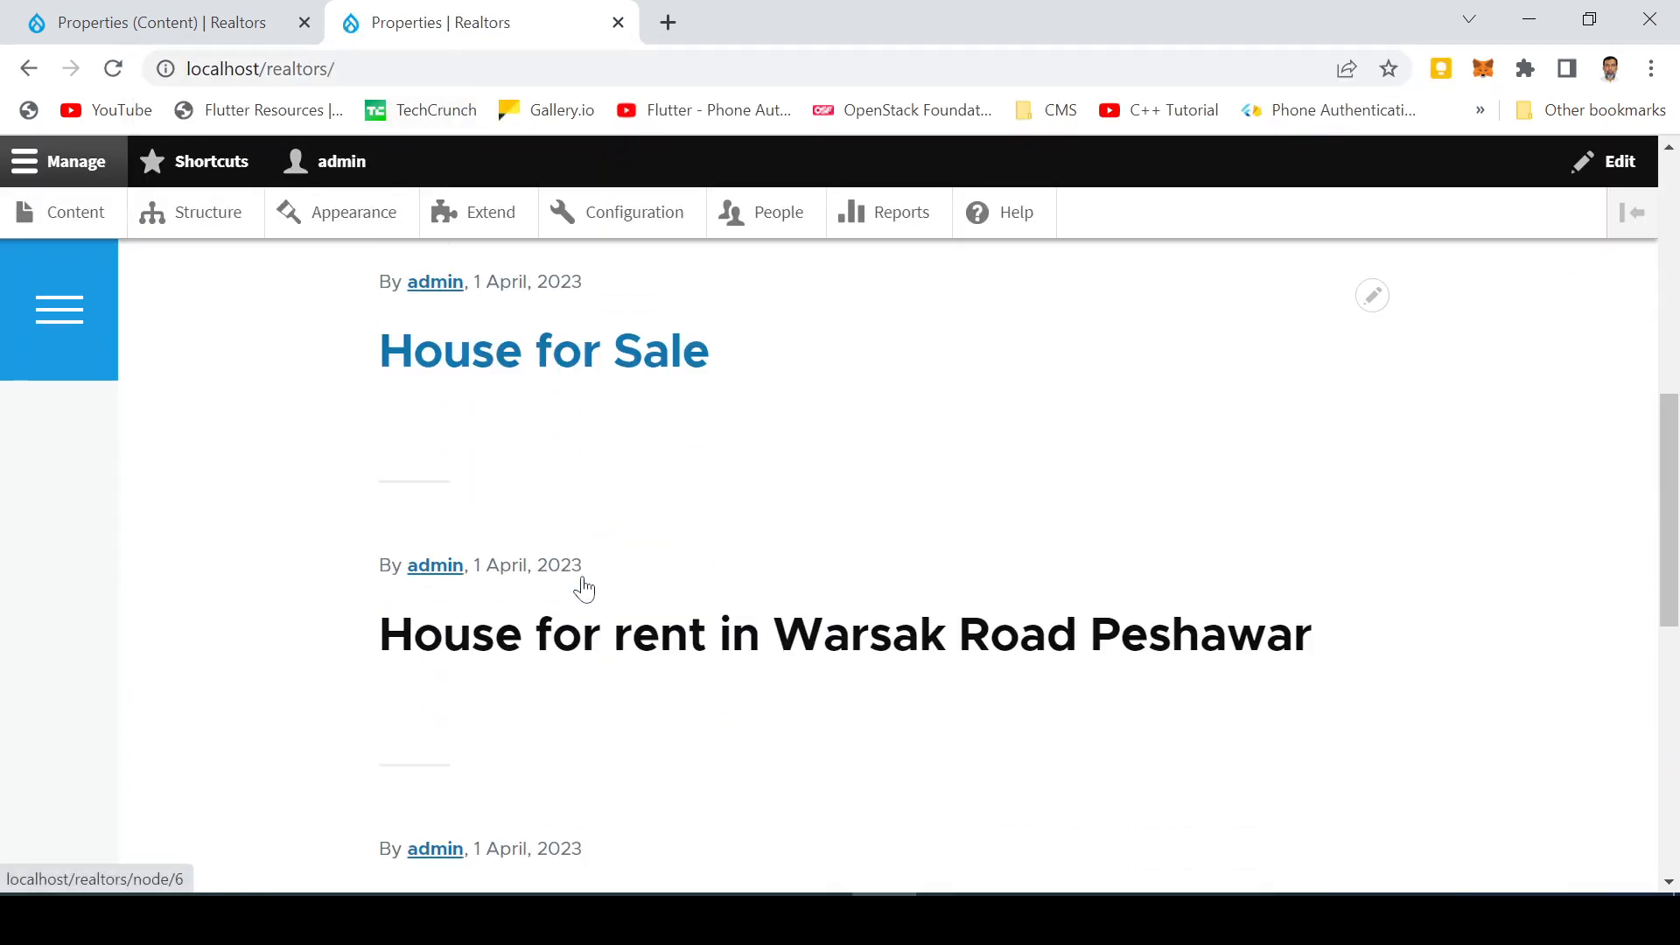
{"action": "scroll", "coordinate": [588, 582], "scroll_direction": "up", "scroll_amount": 3}
{"action": "scroll", "coordinate": [591, 440], "scroll_direction": "up", "scroll_amount": 2}
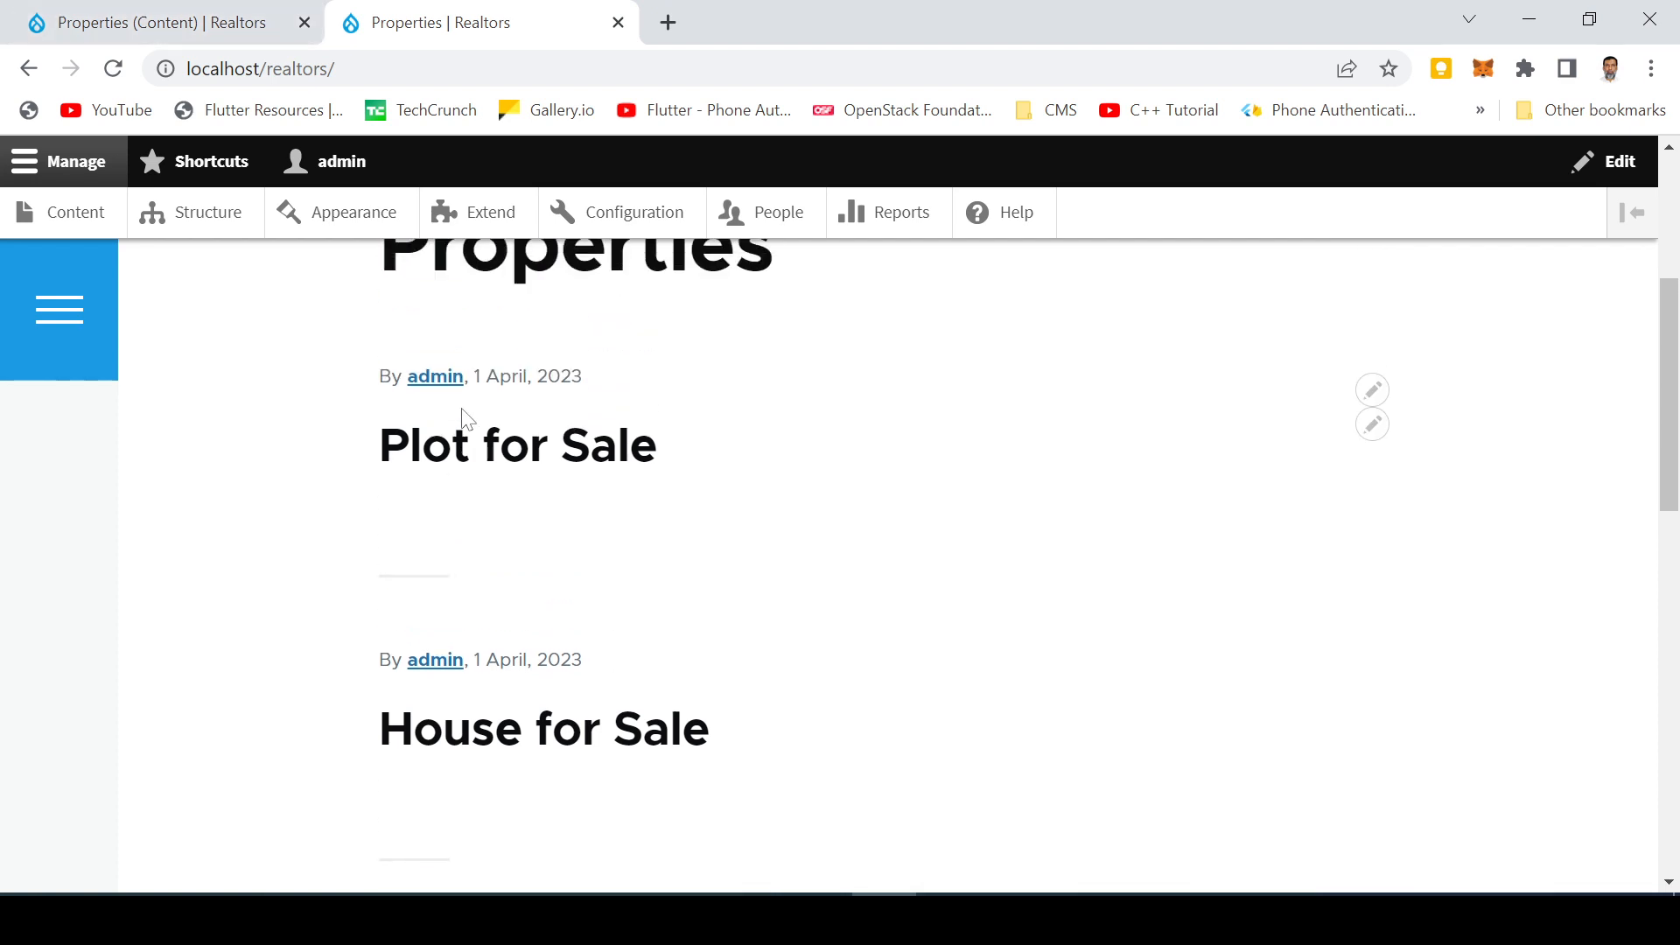
{"action": "scroll", "coordinate": [588, 440], "scroll_direction": "up", "scroll_amount": 4}
{"action": "scroll", "coordinate": [585, 680], "scroll_direction": "down", "scroll_amount": 4}
Back in the view editor, change the page format from Unformatted list to Responsive Grid
{"action": "mouse_move", "coordinate": [189, 24]}
{"action": "left_mouse_down"}
{"action": "mouse_move", "coordinate": [326, 473]}
{"action": "mouse_move", "coordinate": [160, 425]}
{"action": "mouse_move", "coordinate": [327, 135]}
{"action": "mouse_move", "coordinate": [299, 29]}
{"action": "mouse_move", "coordinate": [217, 30]}
{"action": "left_mouse_up"}
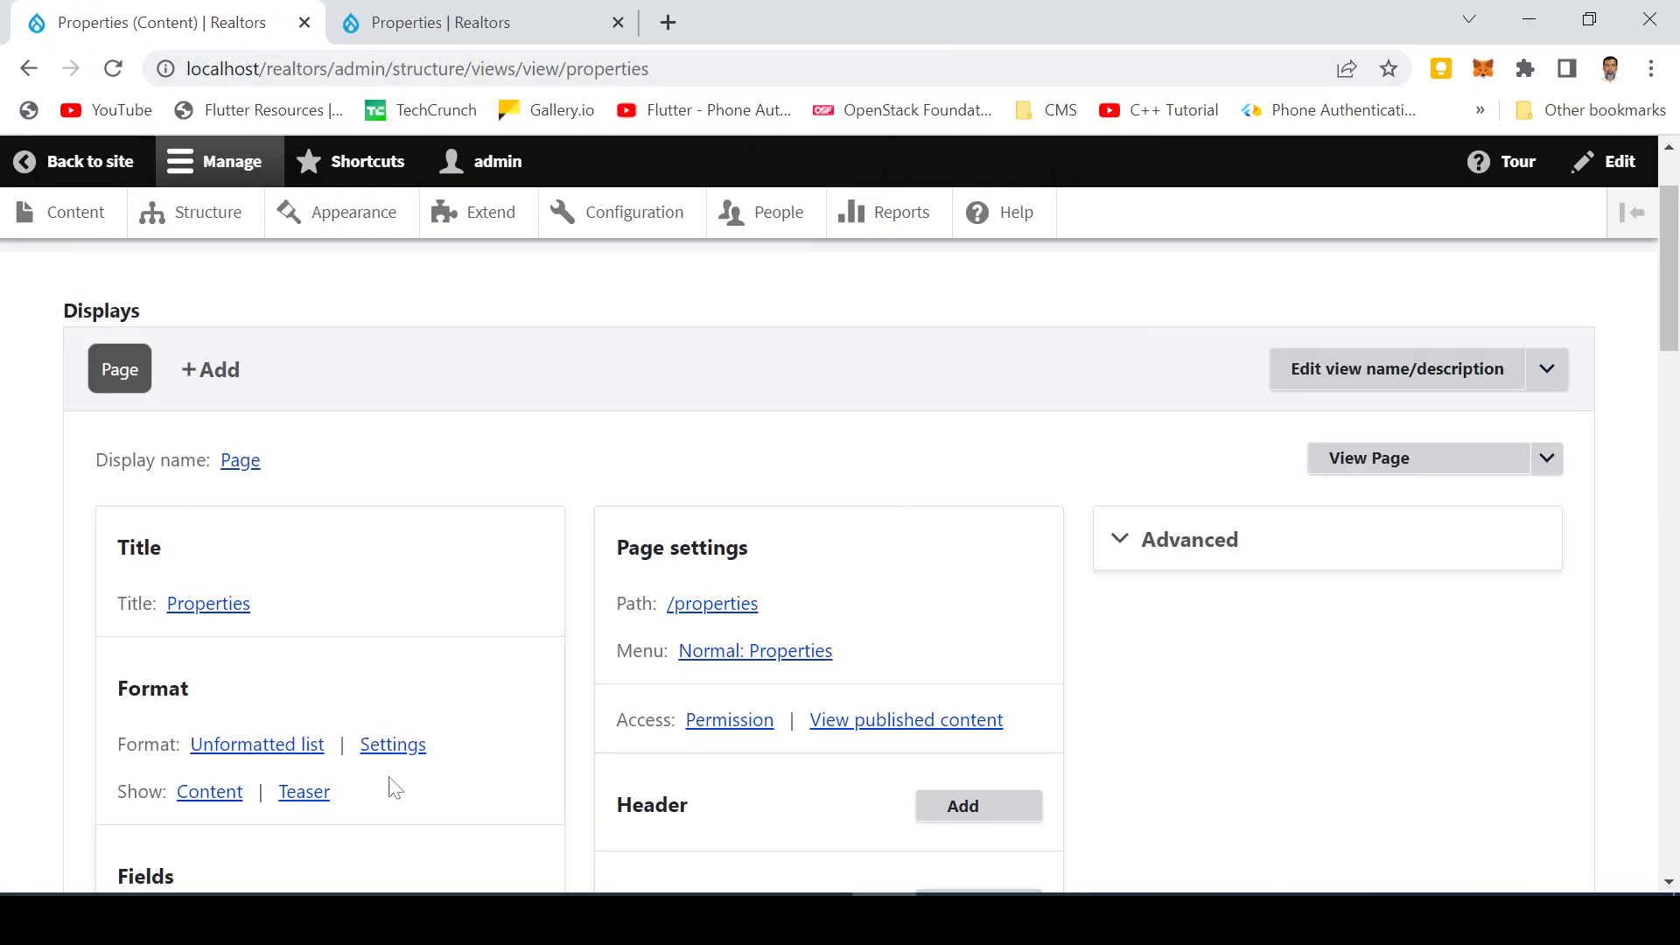
{"action": "left_click", "coordinate": [291, 753]}
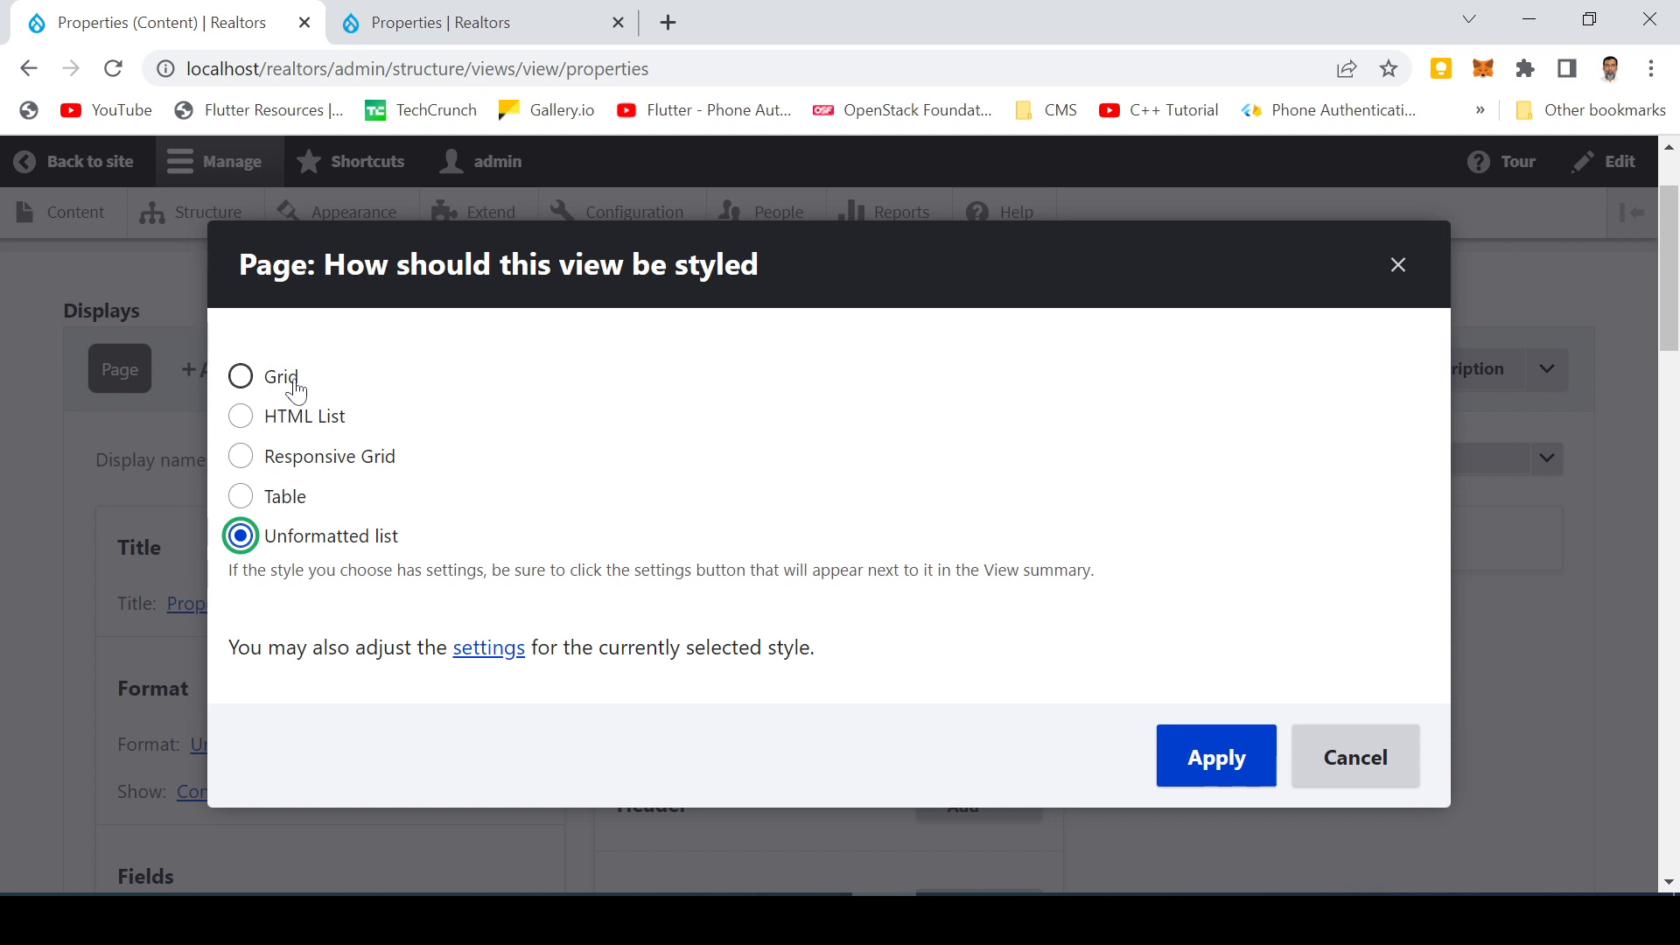
{"action": "left_click", "coordinate": [269, 460]}
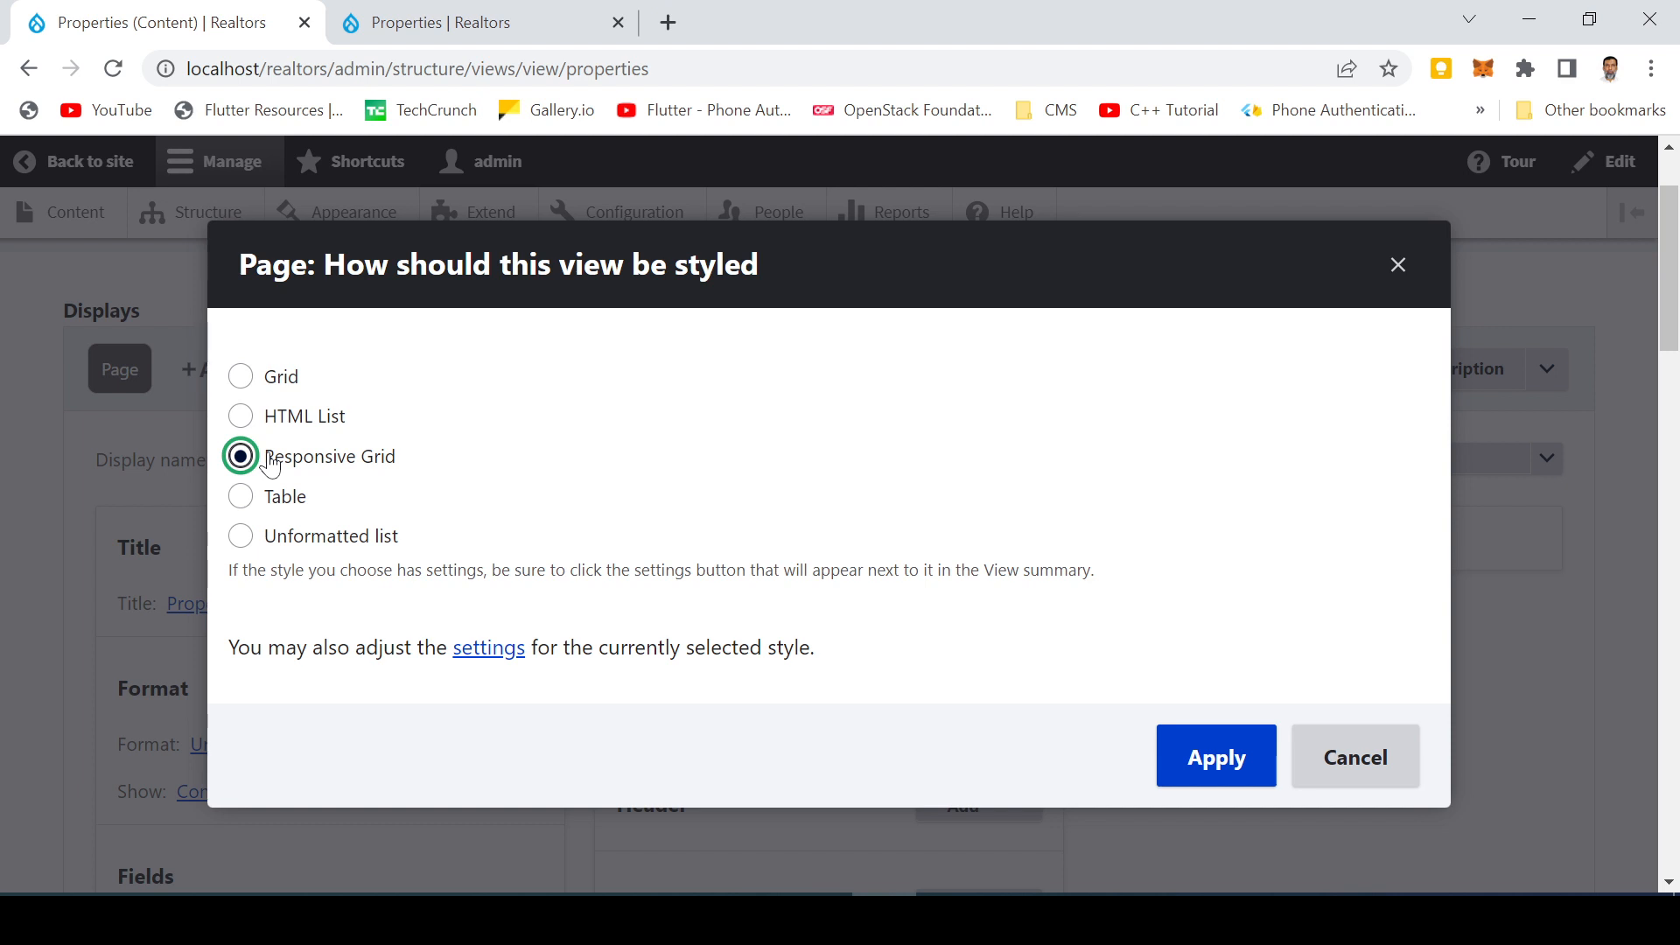
{"action": "left_click", "coordinate": [1215, 758]}
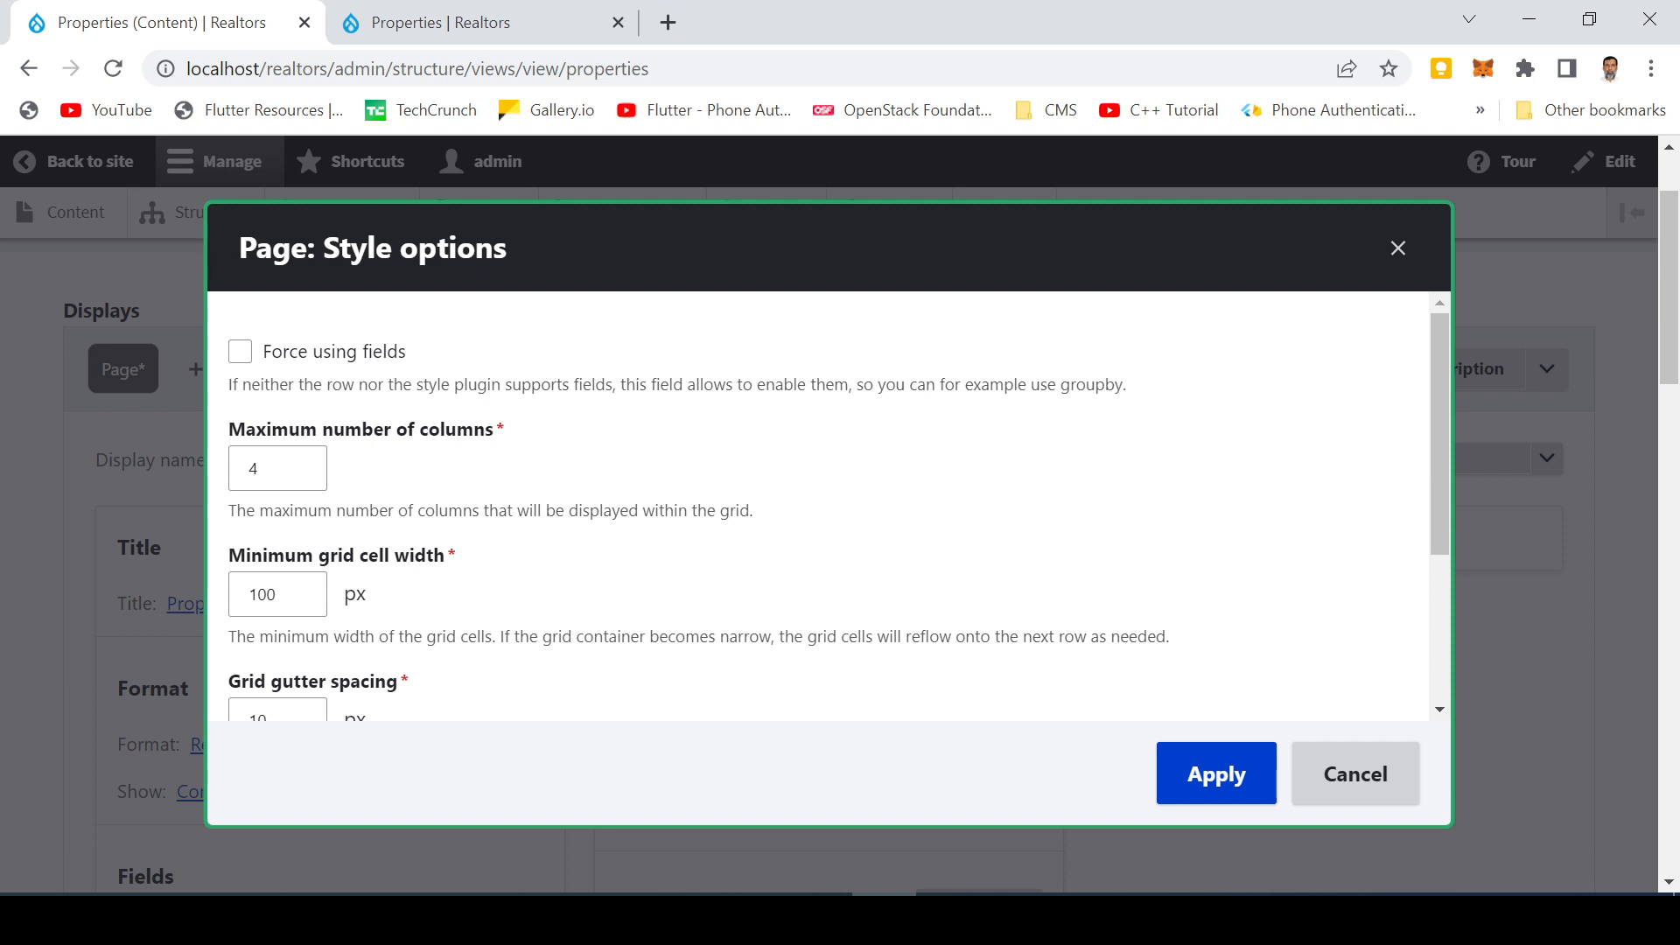
Set the responsive grid's maximum number of columns to 3 and apply the style options
{"action": "left_click", "coordinate": [280, 471]}
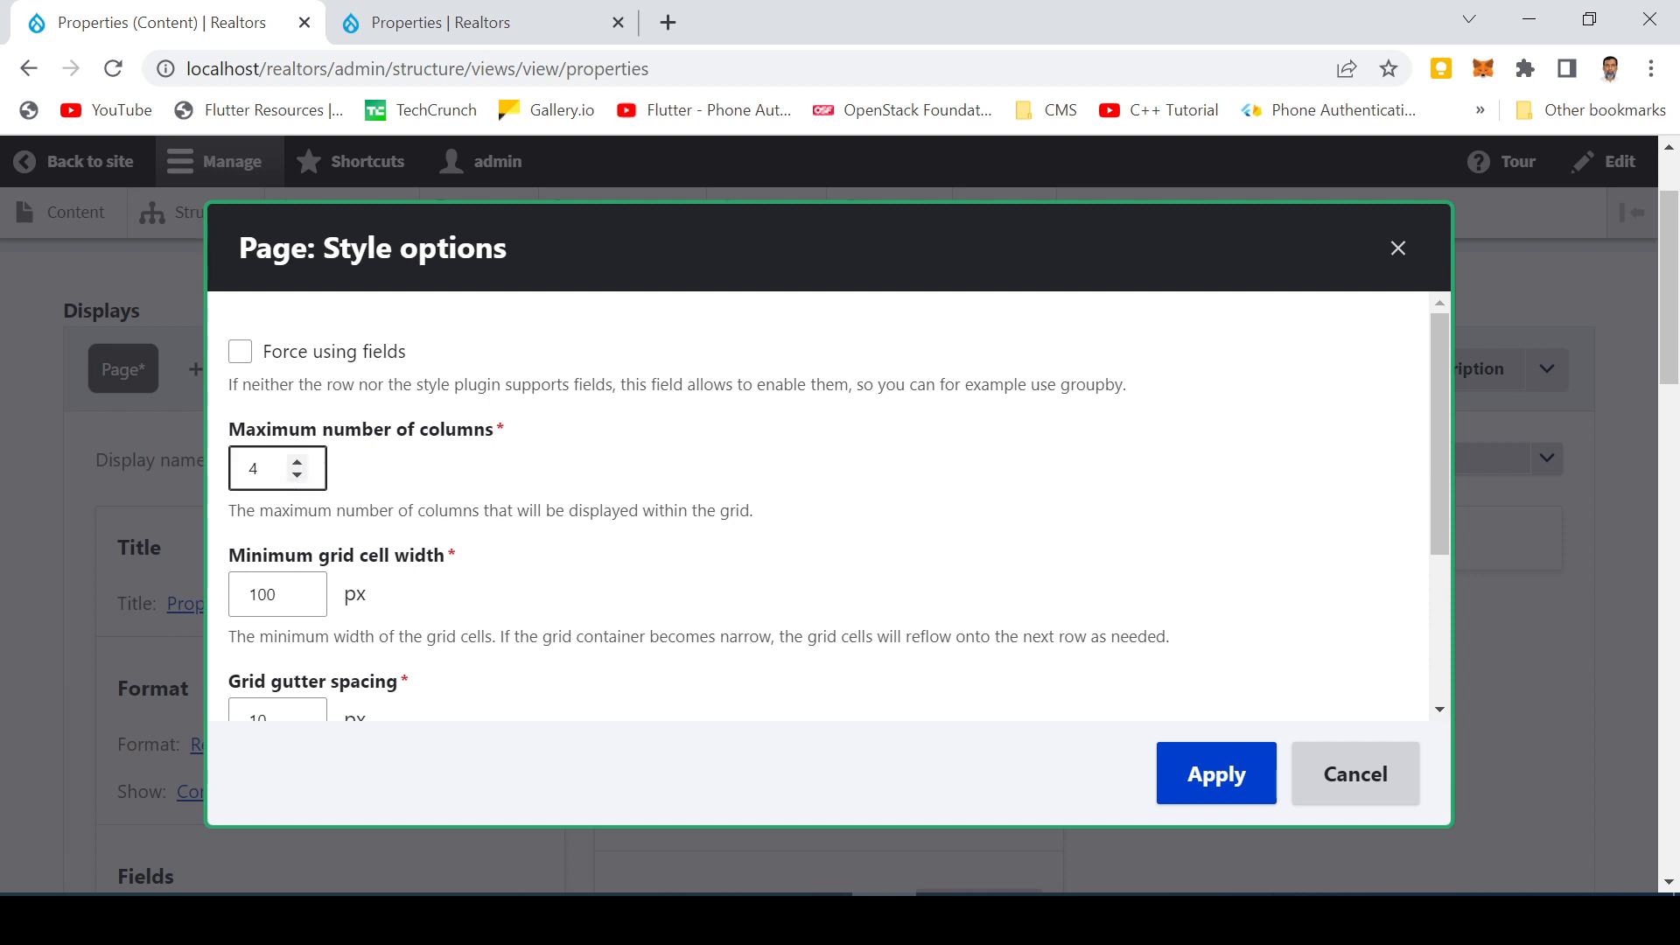
{"action": "left_click", "coordinate": [297, 475]}
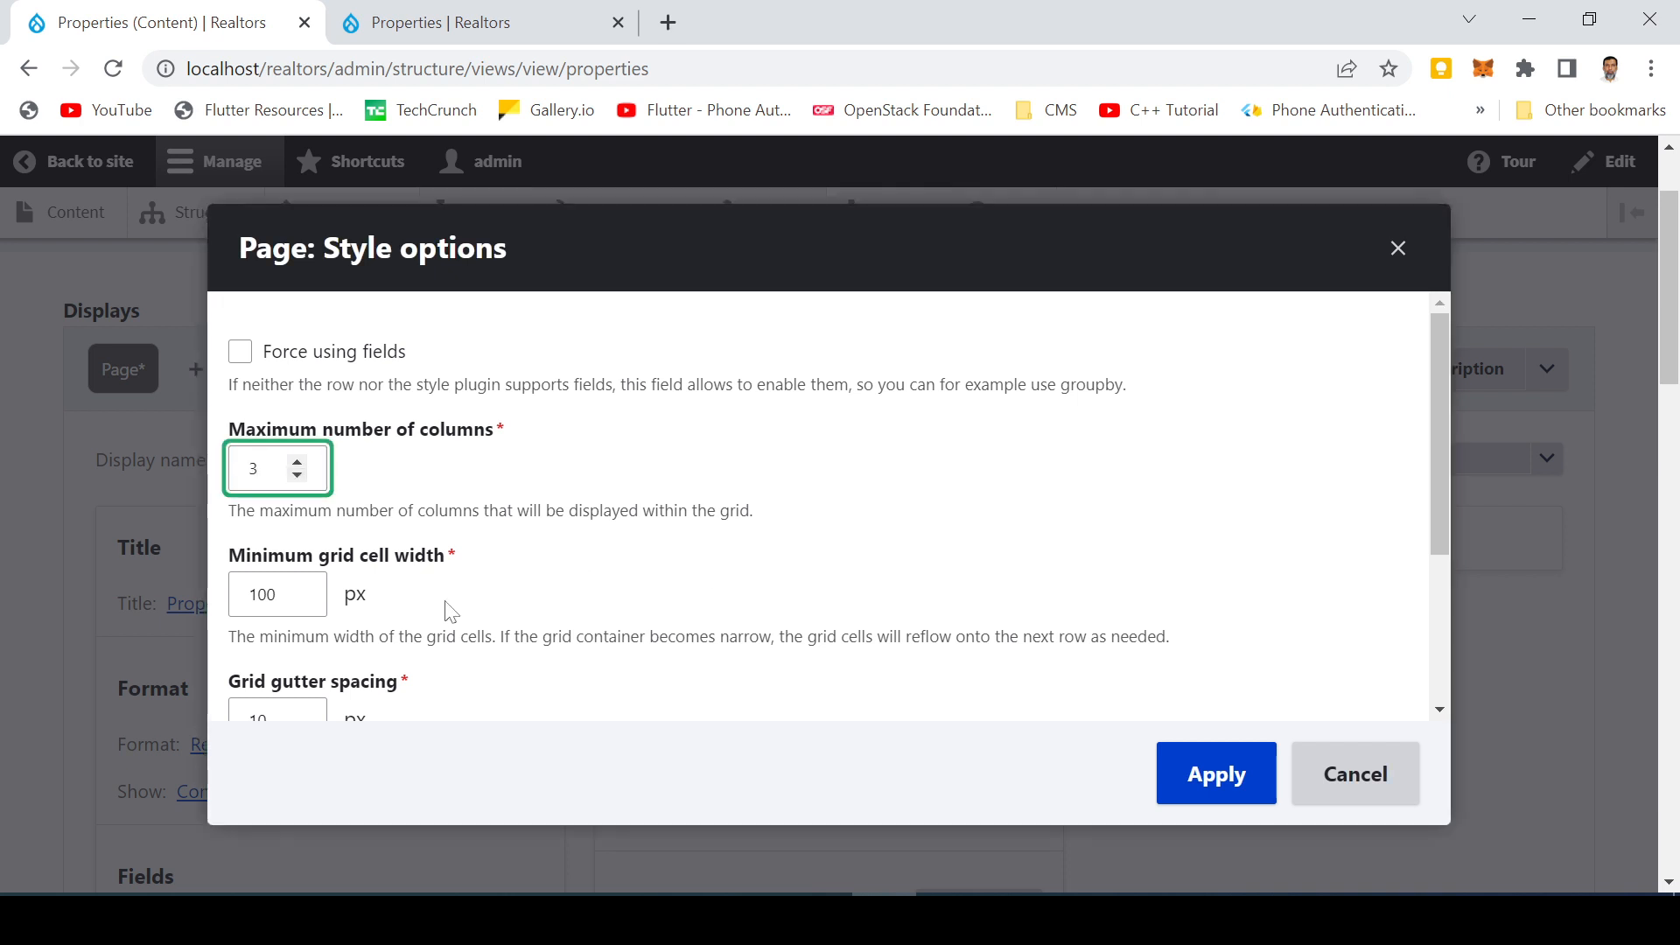
{"action": "scroll", "coordinate": [448, 610], "scroll_direction": "down", "scroll_amount": 1}
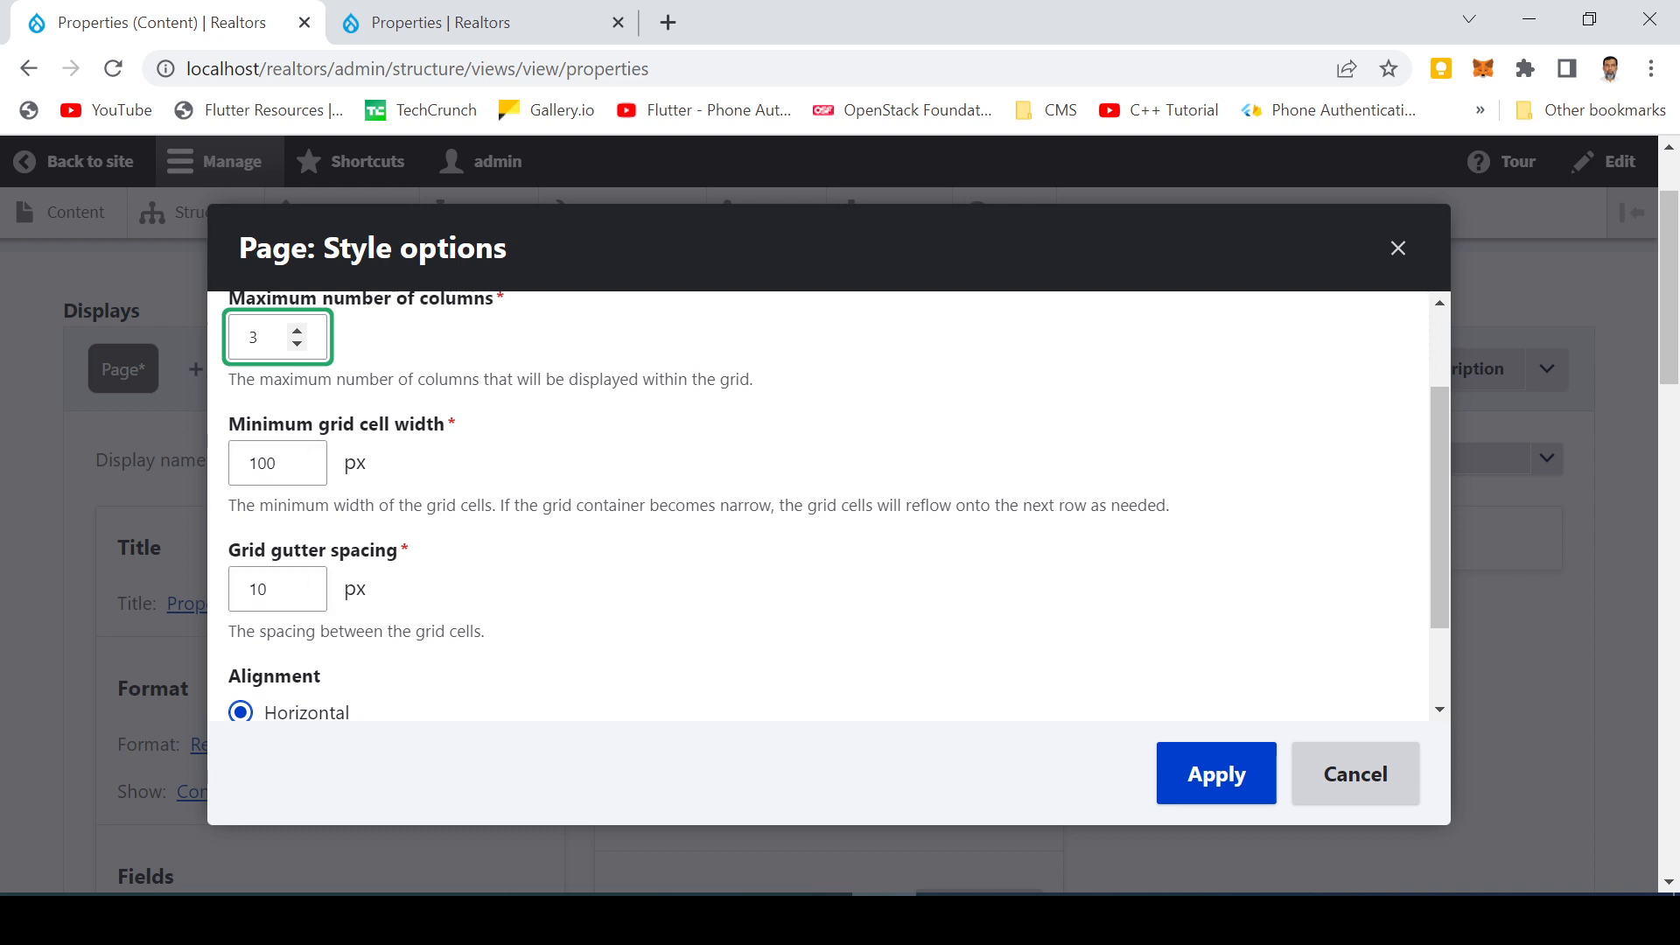
{"action": "scroll", "coordinate": [490, 525], "scroll_direction": "down", "scroll_amount": 3}
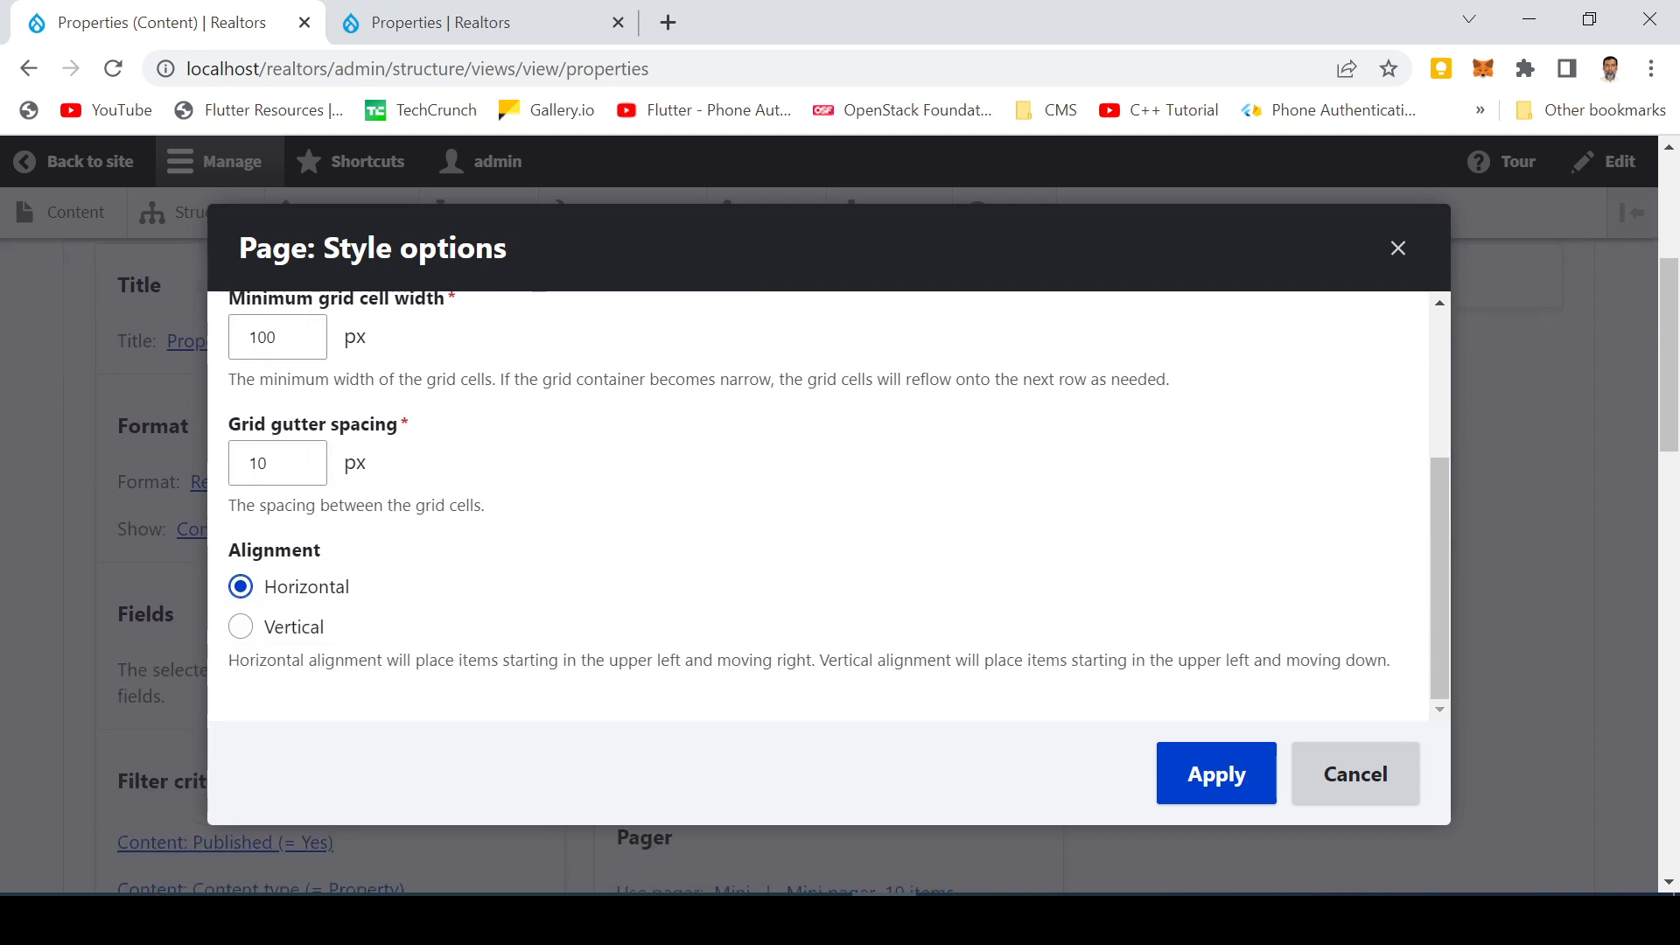
{"action": "scroll", "coordinate": [496, 507], "scroll_direction": "up", "scroll_amount": 2}
{"action": "scroll", "coordinate": [919, 569], "scroll_direction": "down", "scroll_amount": 3}
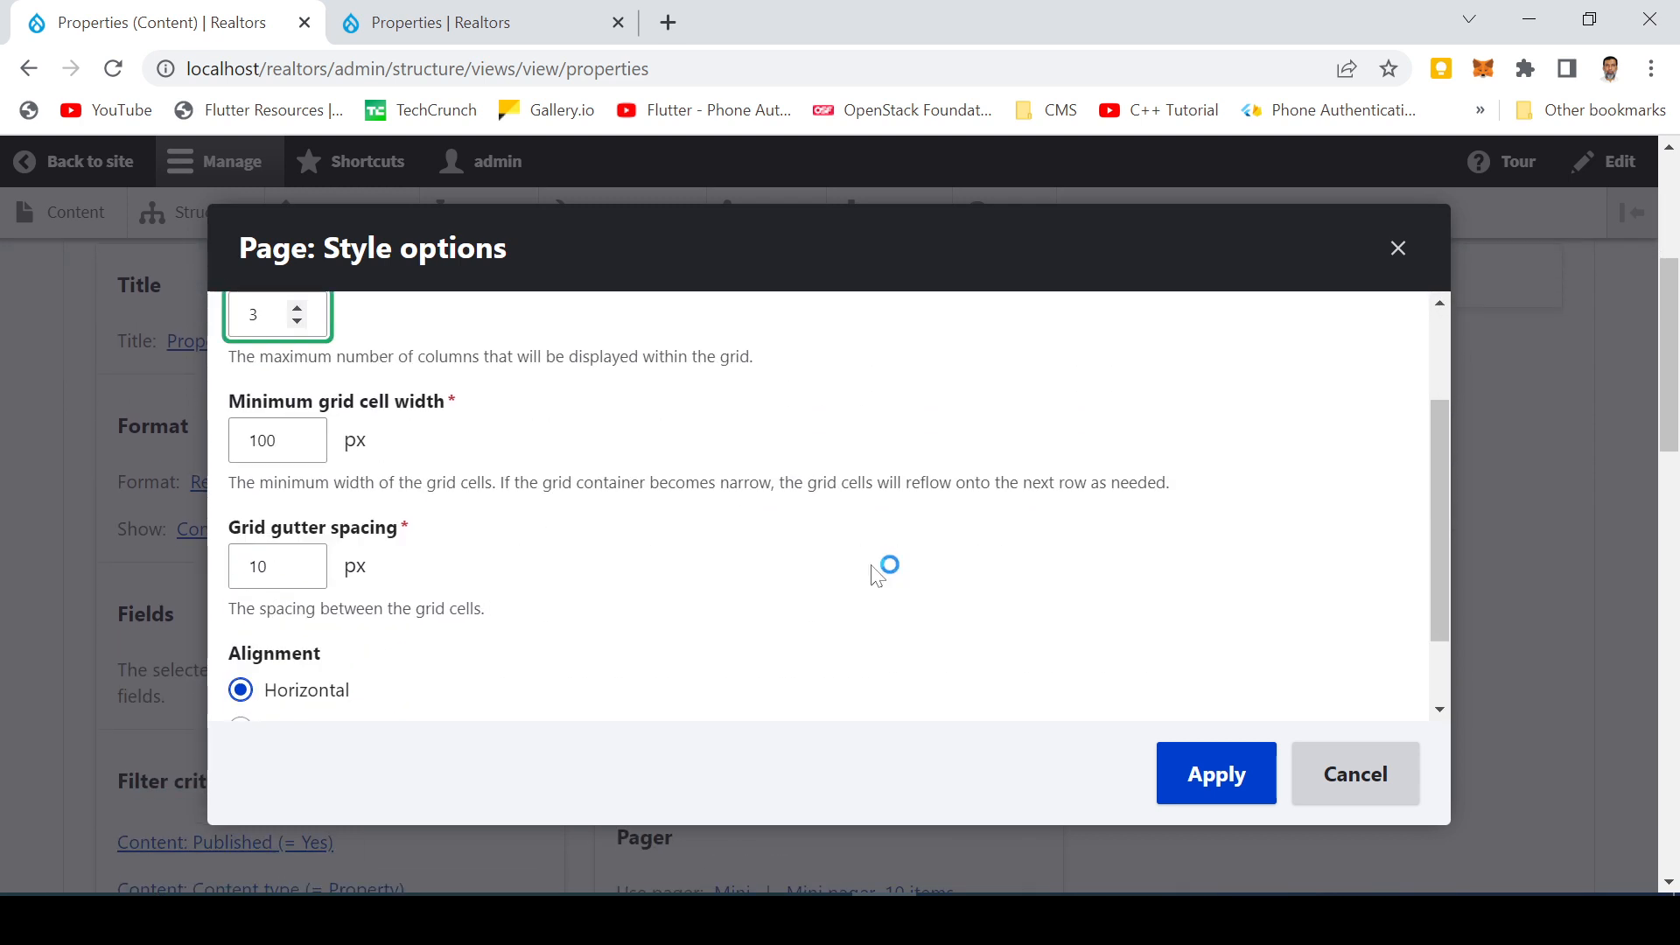
{"action": "left_click", "coordinate": [1220, 792]}
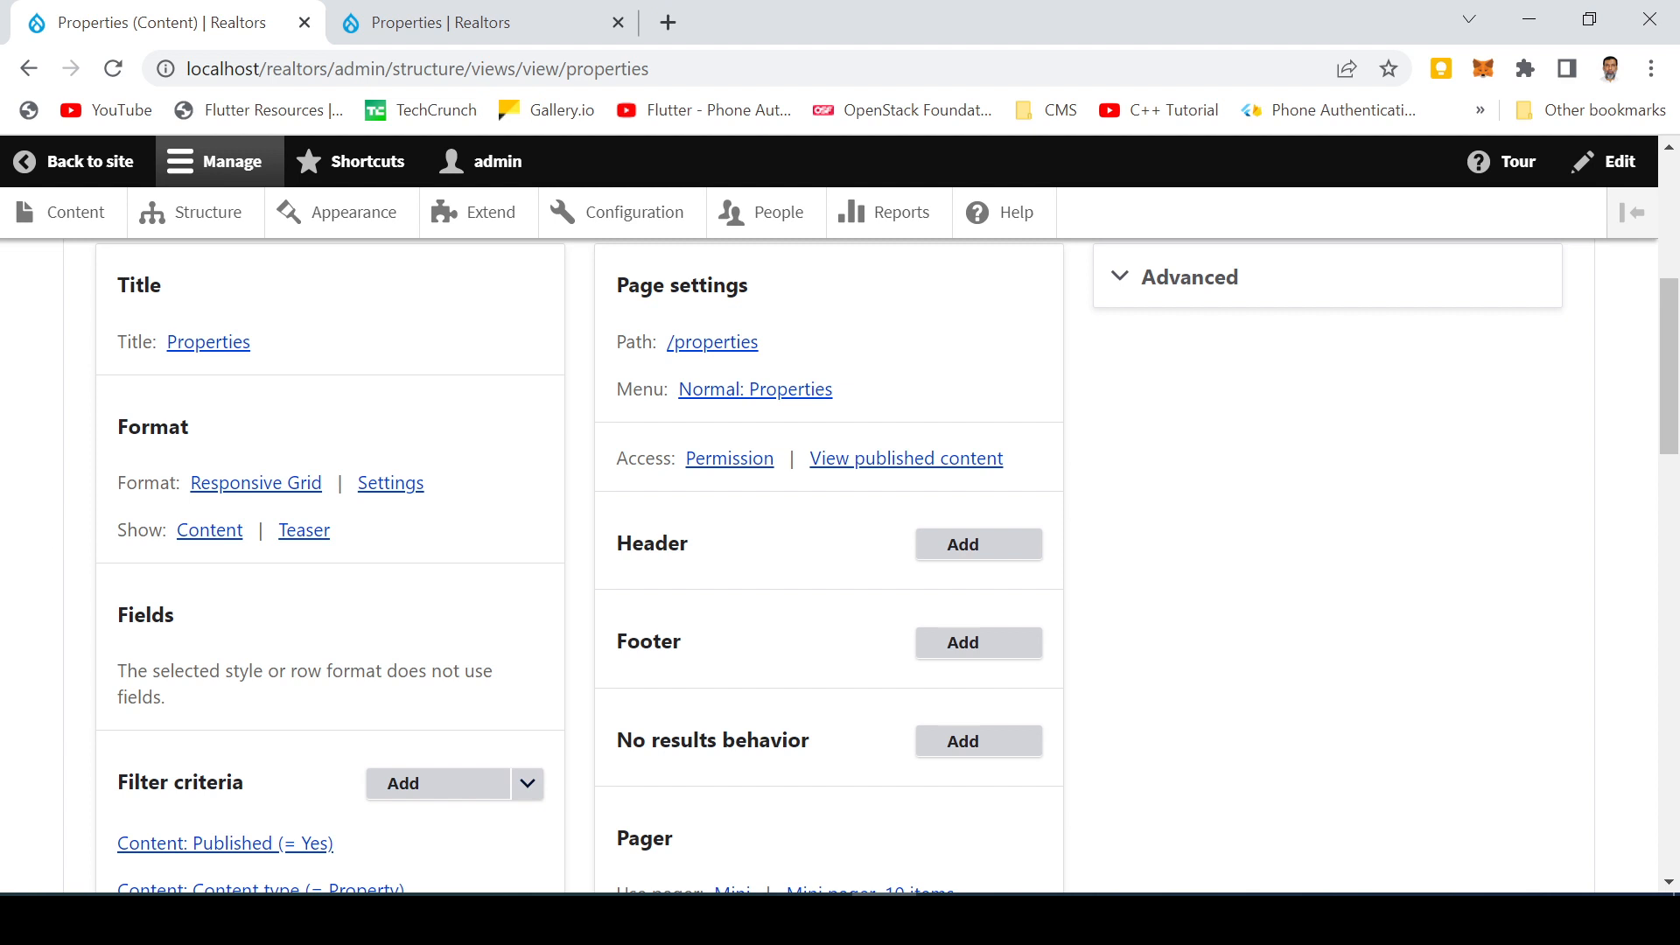
Check the grid layout of properties in the view's preview
{"action": "scroll", "coordinate": [993, 690], "scroll_direction": "down", "scroll_amount": 4}
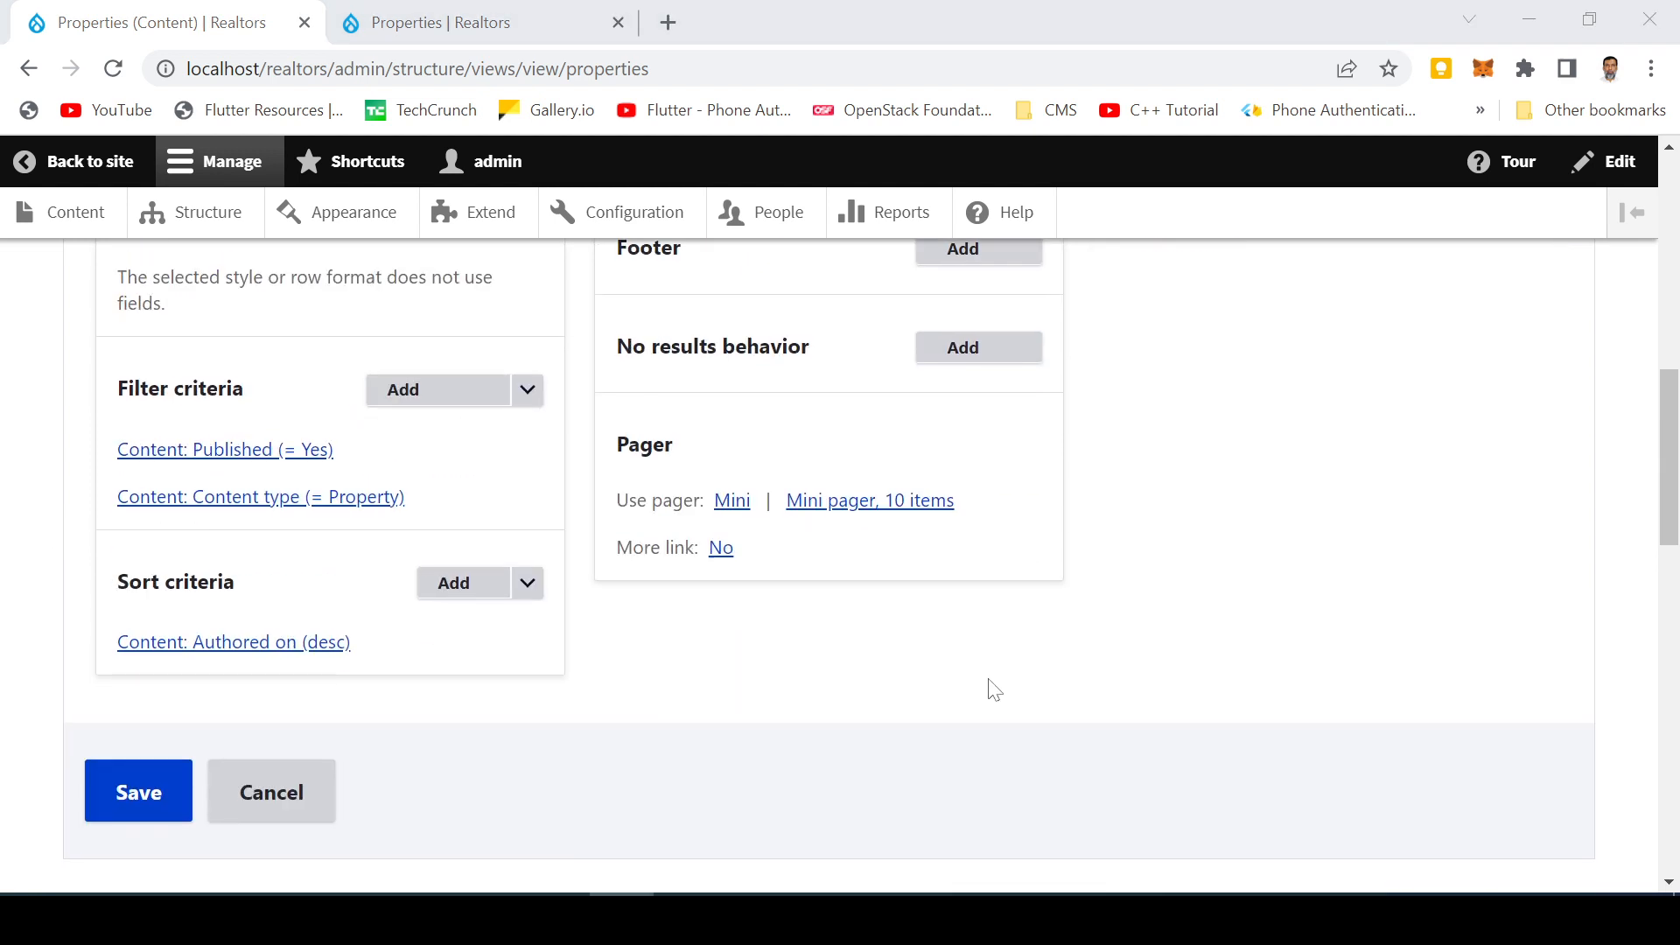
{"action": "scroll", "coordinate": [993, 690], "scroll_direction": "down", "scroll_amount": 12}
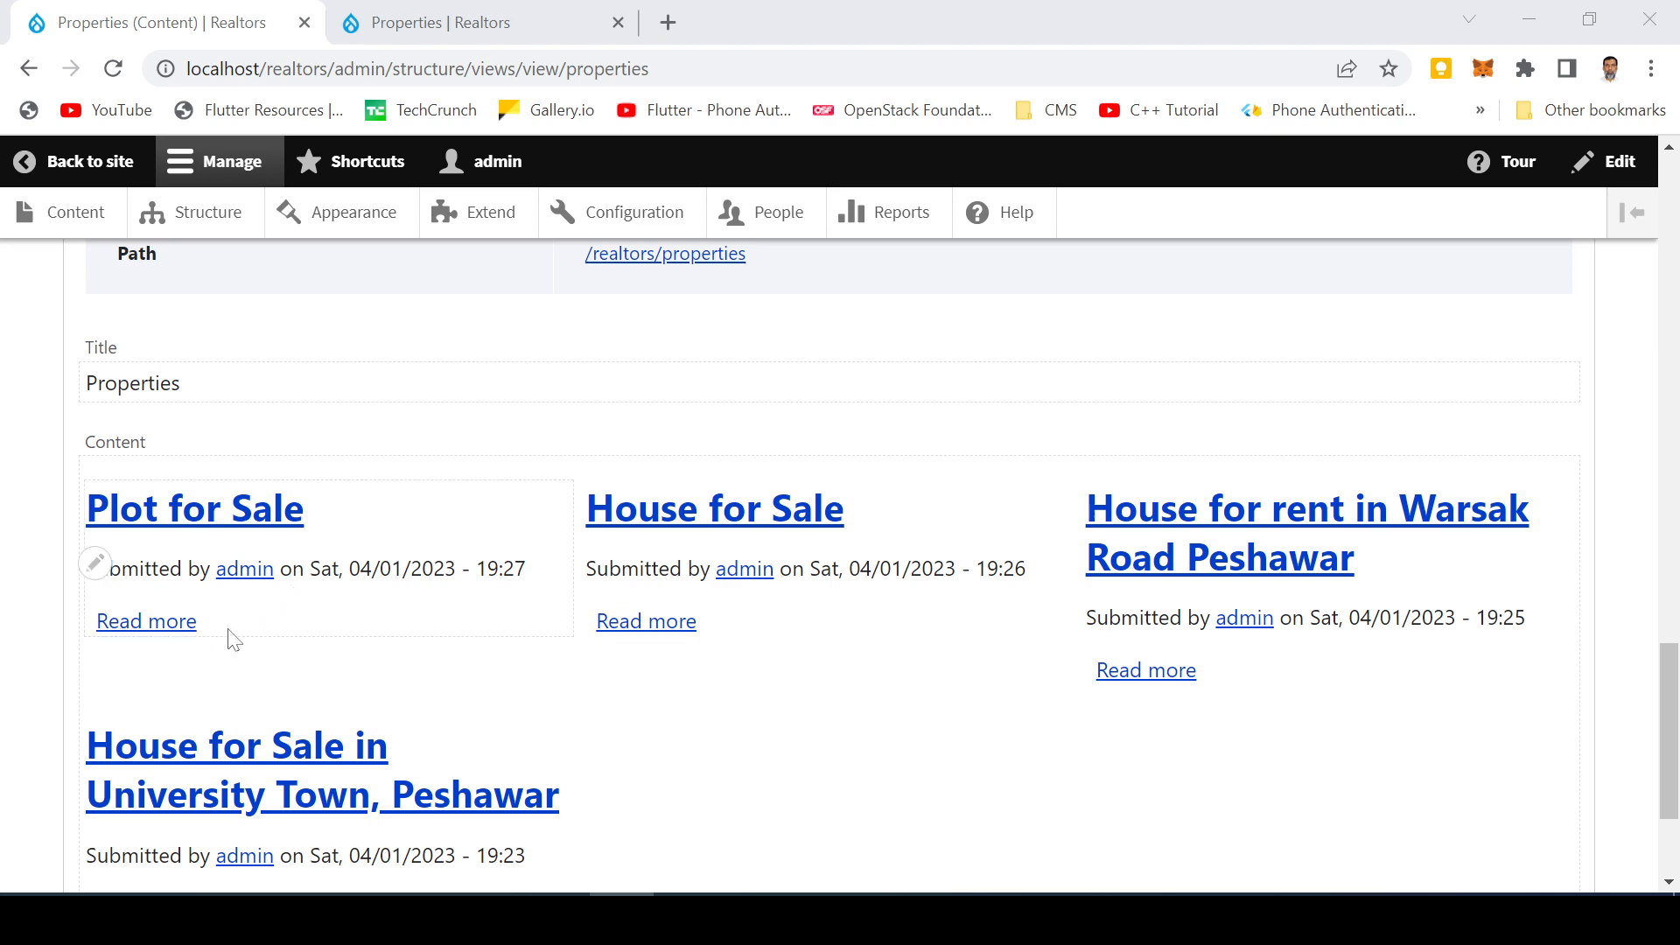
{"action": "scroll", "coordinate": [1001, 707], "scroll_direction": "up", "scroll_amount": 2}
{"action": "scroll", "coordinate": [622, 720], "scroll_direction": "up", "scroll_amount": 15}
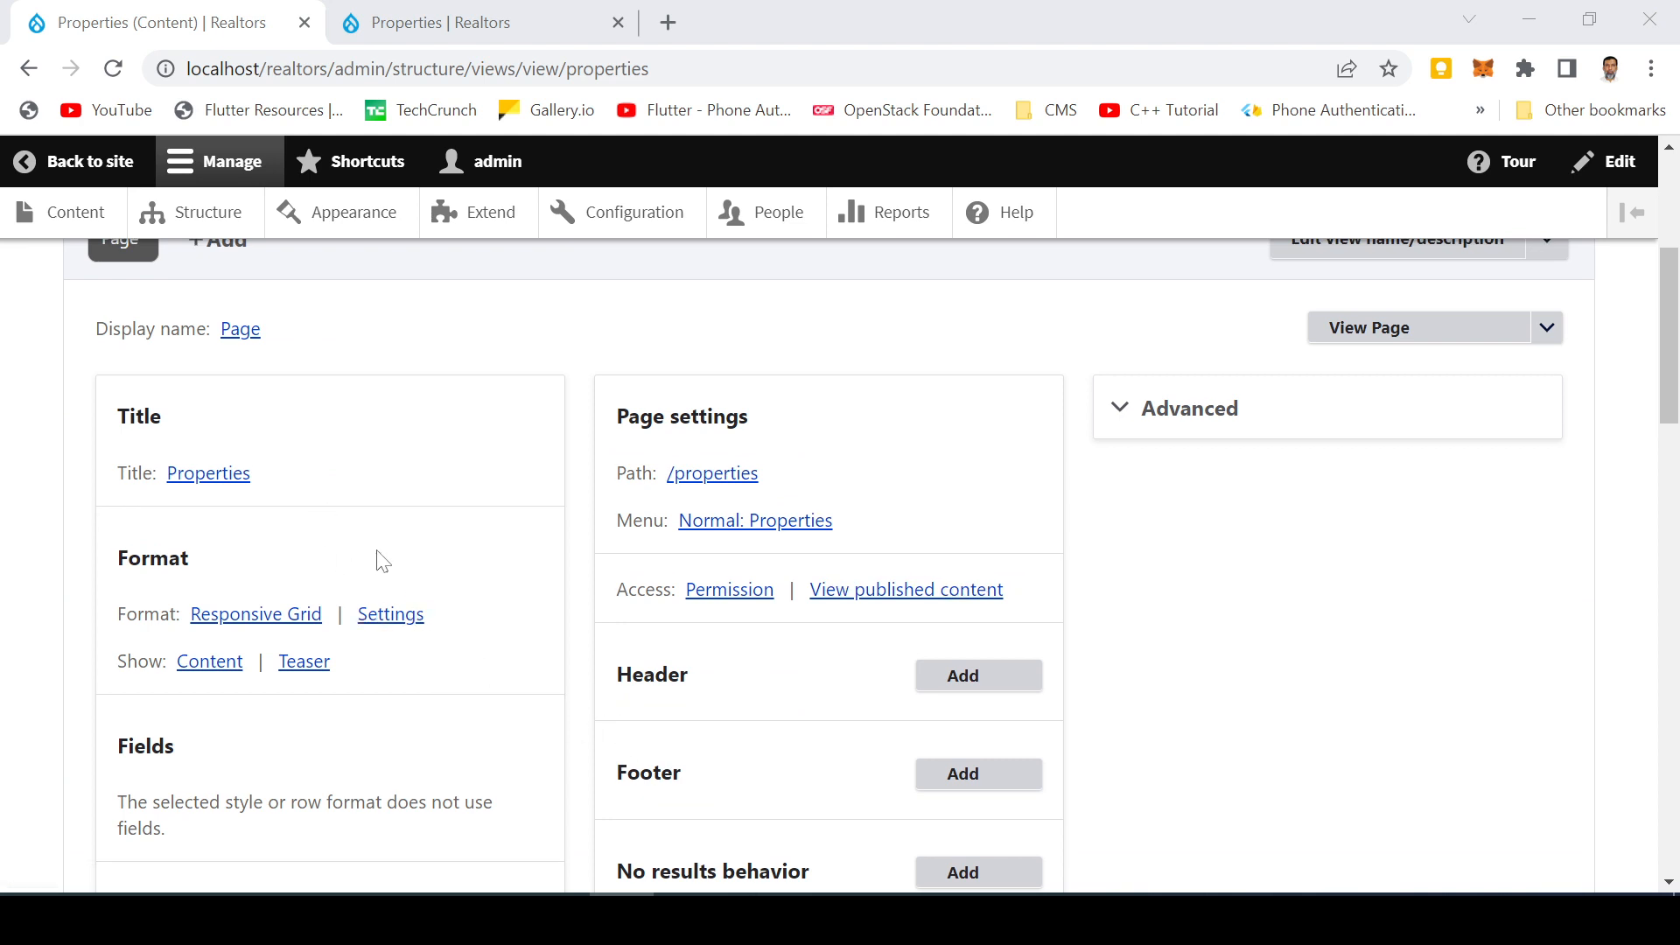
{"action": "scroll", "coordinate": [442, 672], "scroll_direction": "down", "scroll_amount": 15}
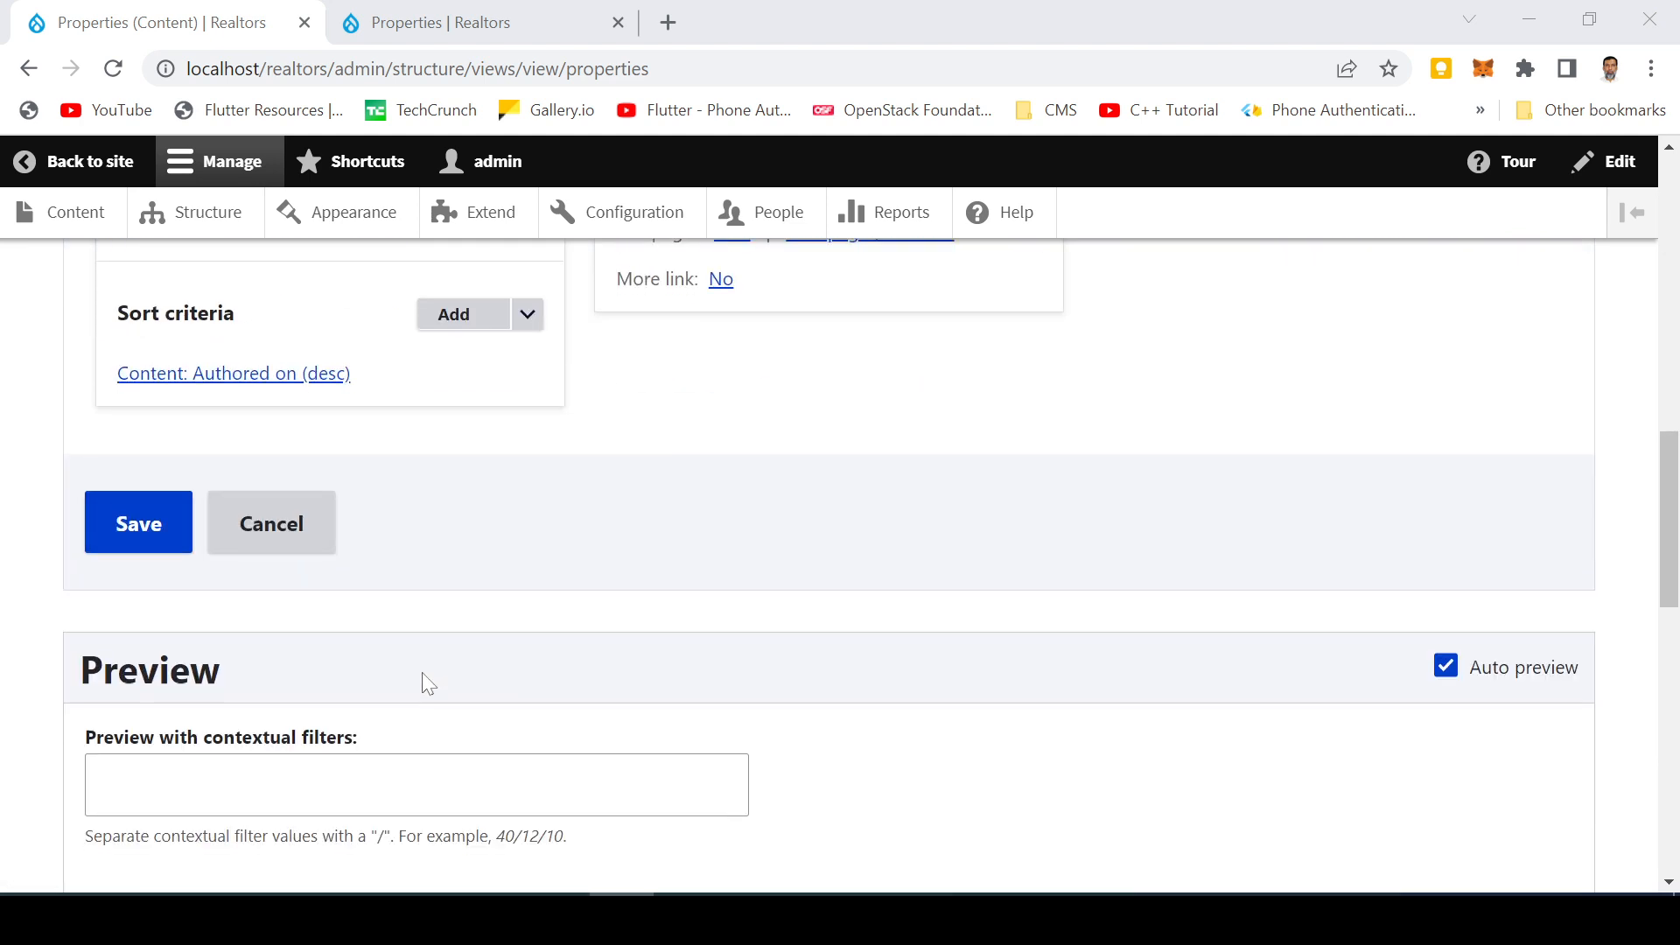
{"action": "scroll", "coordinate": [225, 649], "scroll_direction": "up", "scroll_amount": 10}
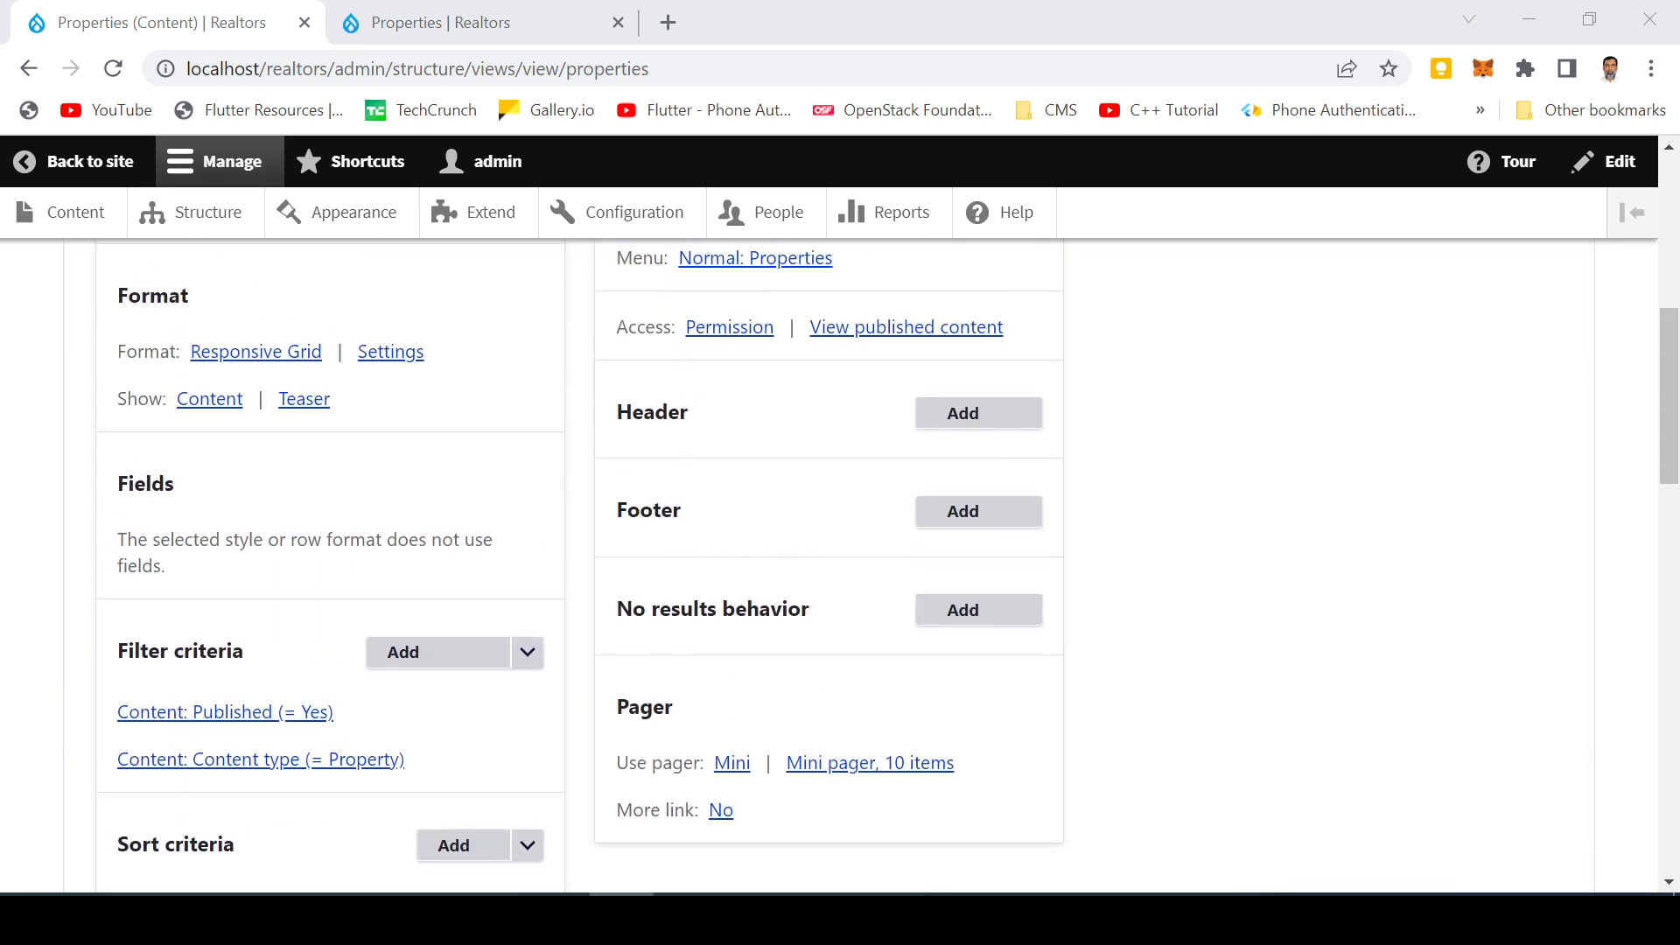
Change the row style from Content to Fields and apply the default row style options
{"action": "left_click", "coordinate": [218, 408]}
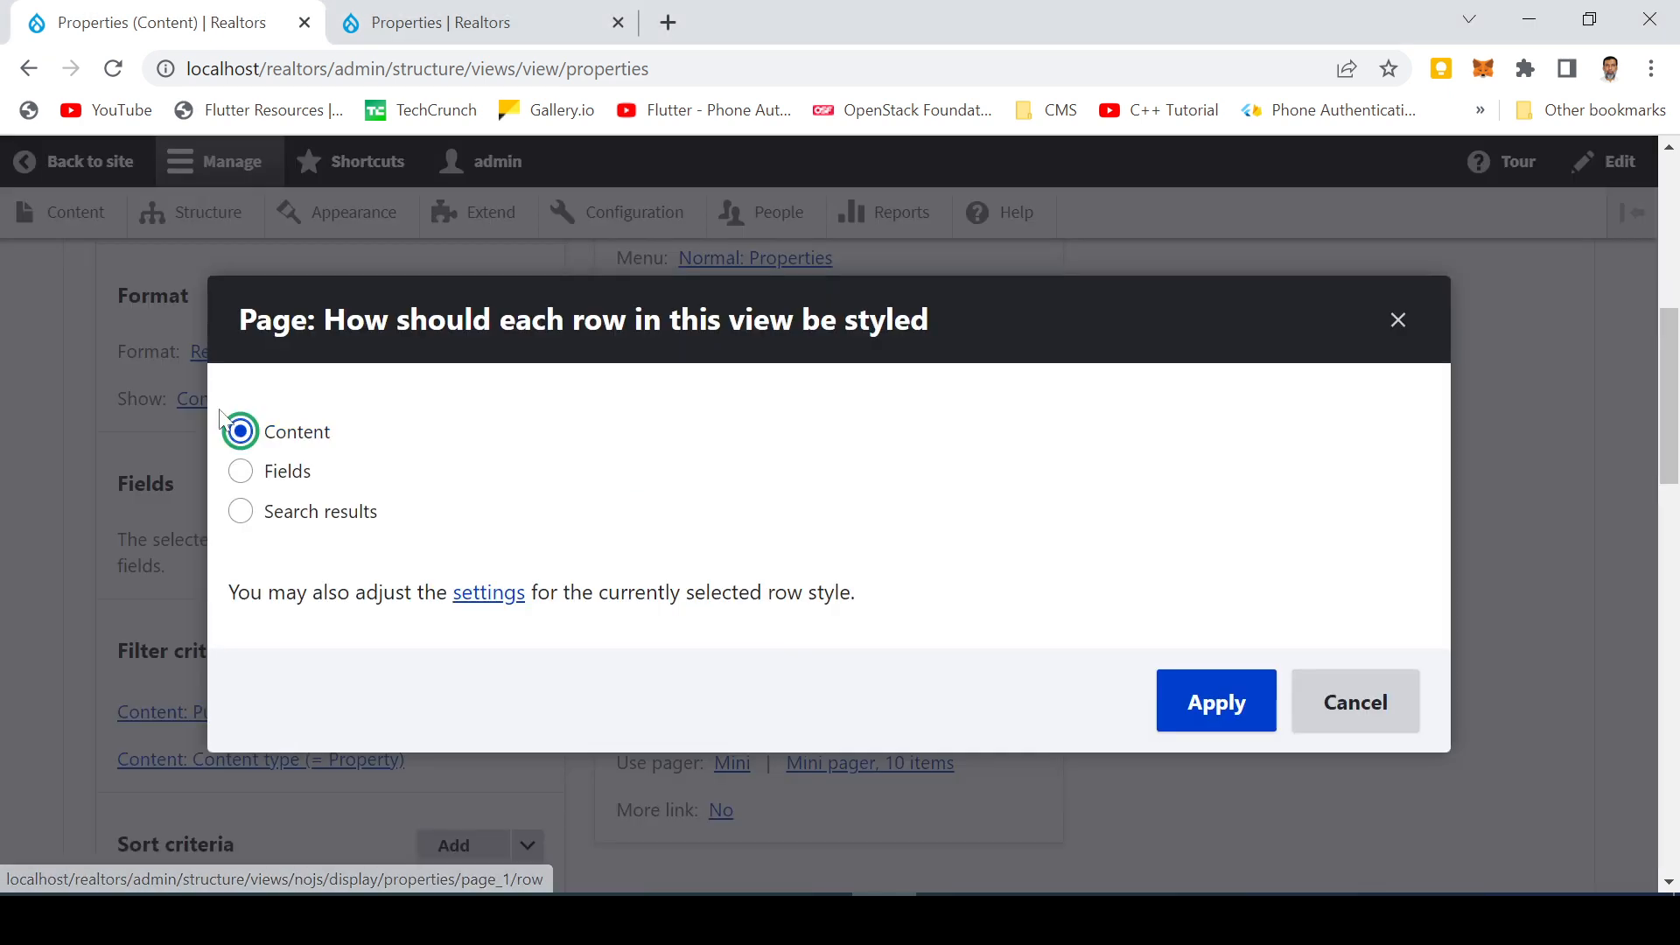
{"action": "left_click", "coordinate": [244, 474]}
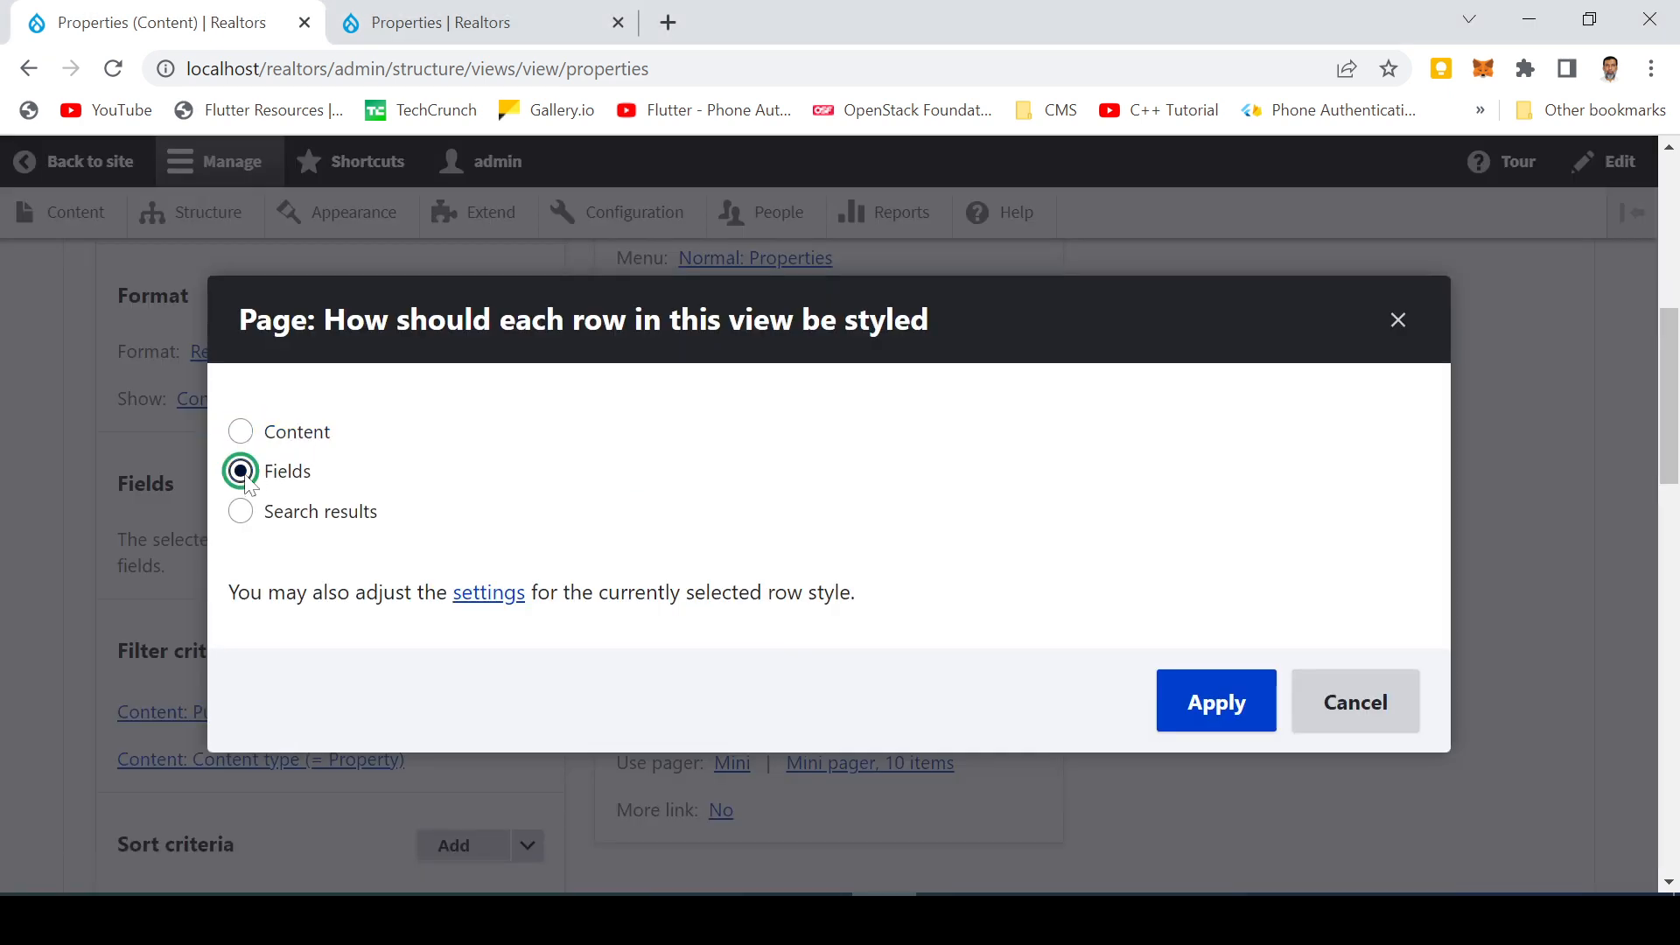
{"action": "left_click", "coordinate": [1212, 713]}
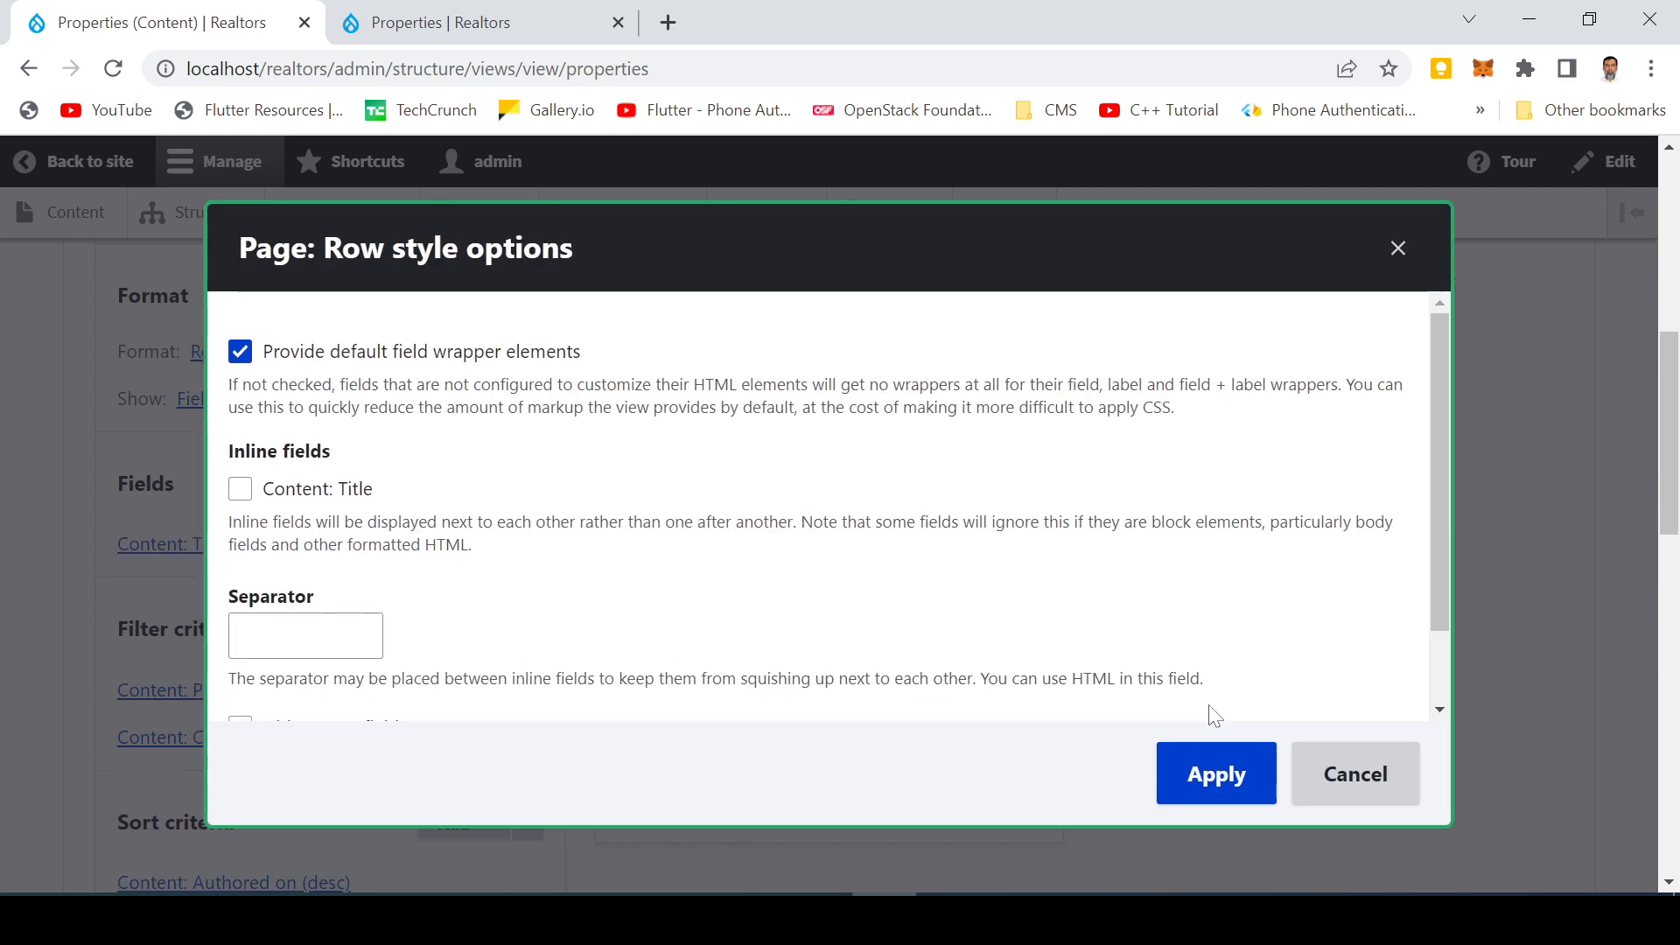
{"action": "scroll", "coordinate": [676, 562], "scroll_direction": "down", "scroll_amount": 2}
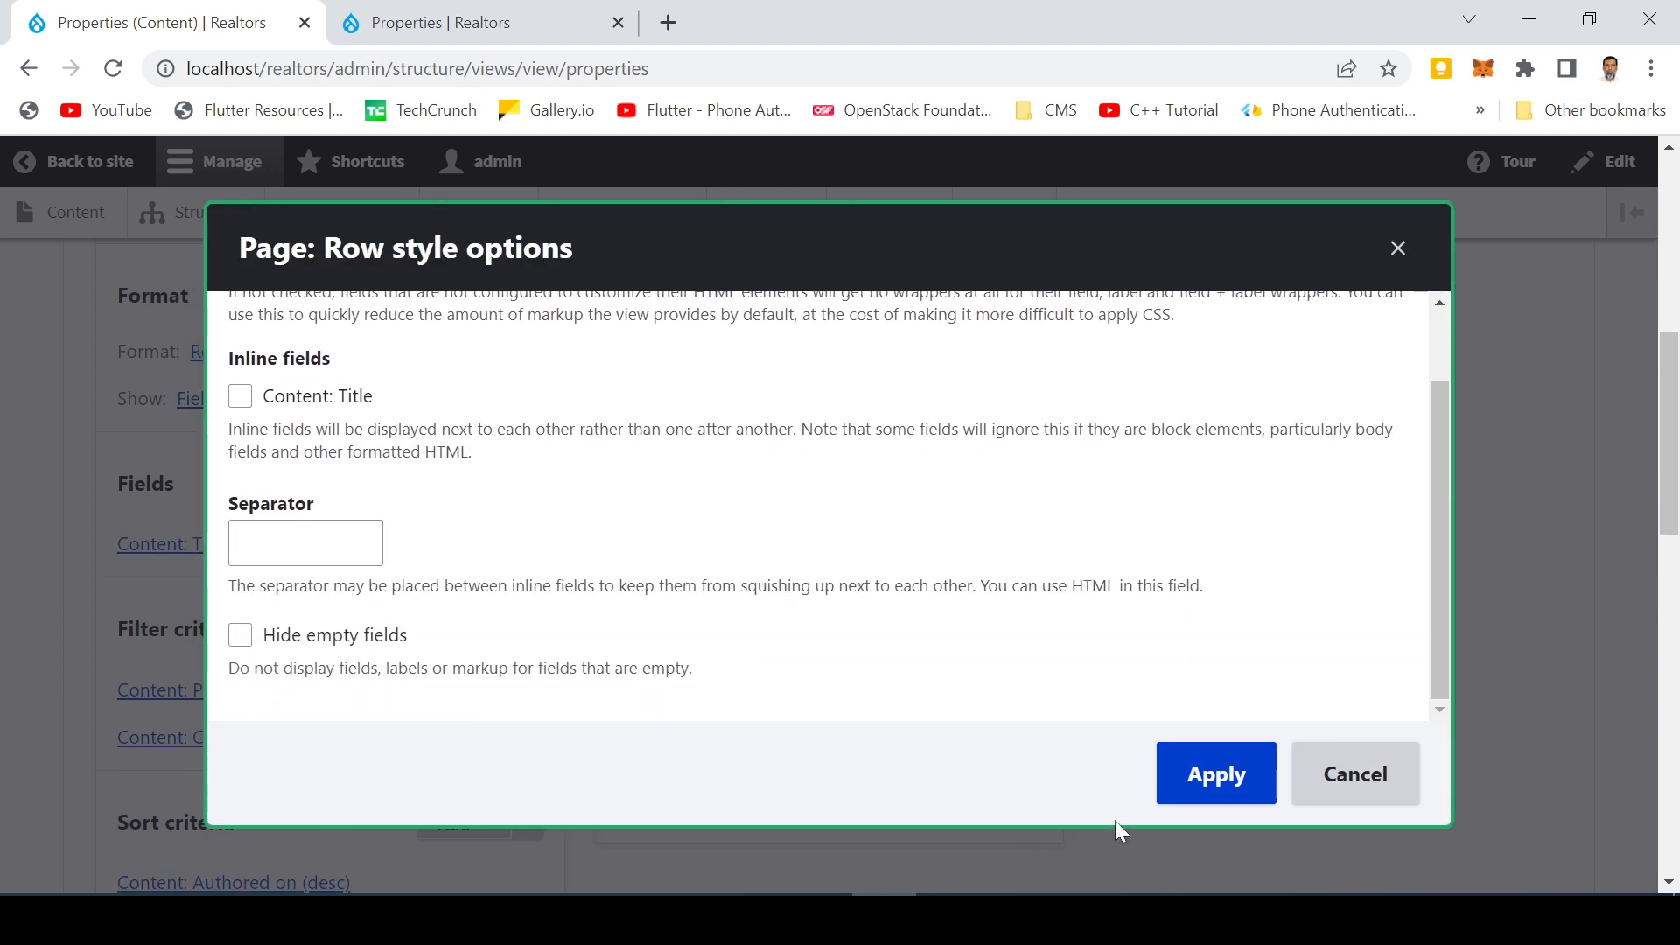
{"action": "left_click", "coordinate": [1222, 786]}
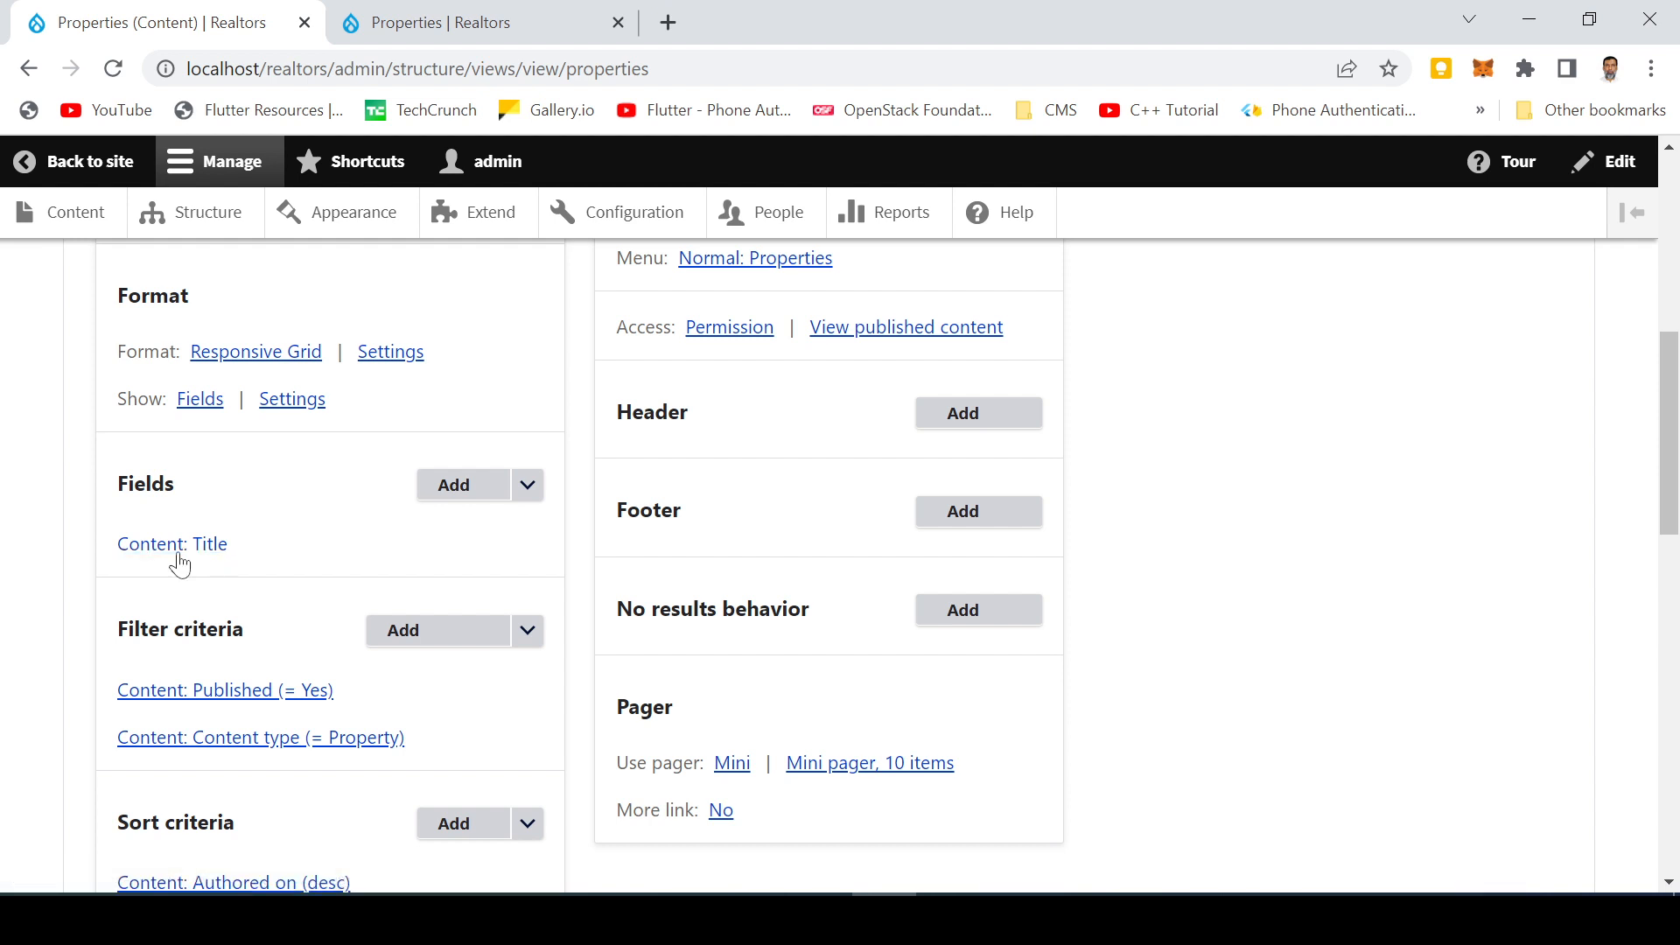
Review the updated preview showing property titles in the grid
{"action": "scroll", "coordinate": [243, 557], "scroll_direction": "down", "scroll_amount": 10}
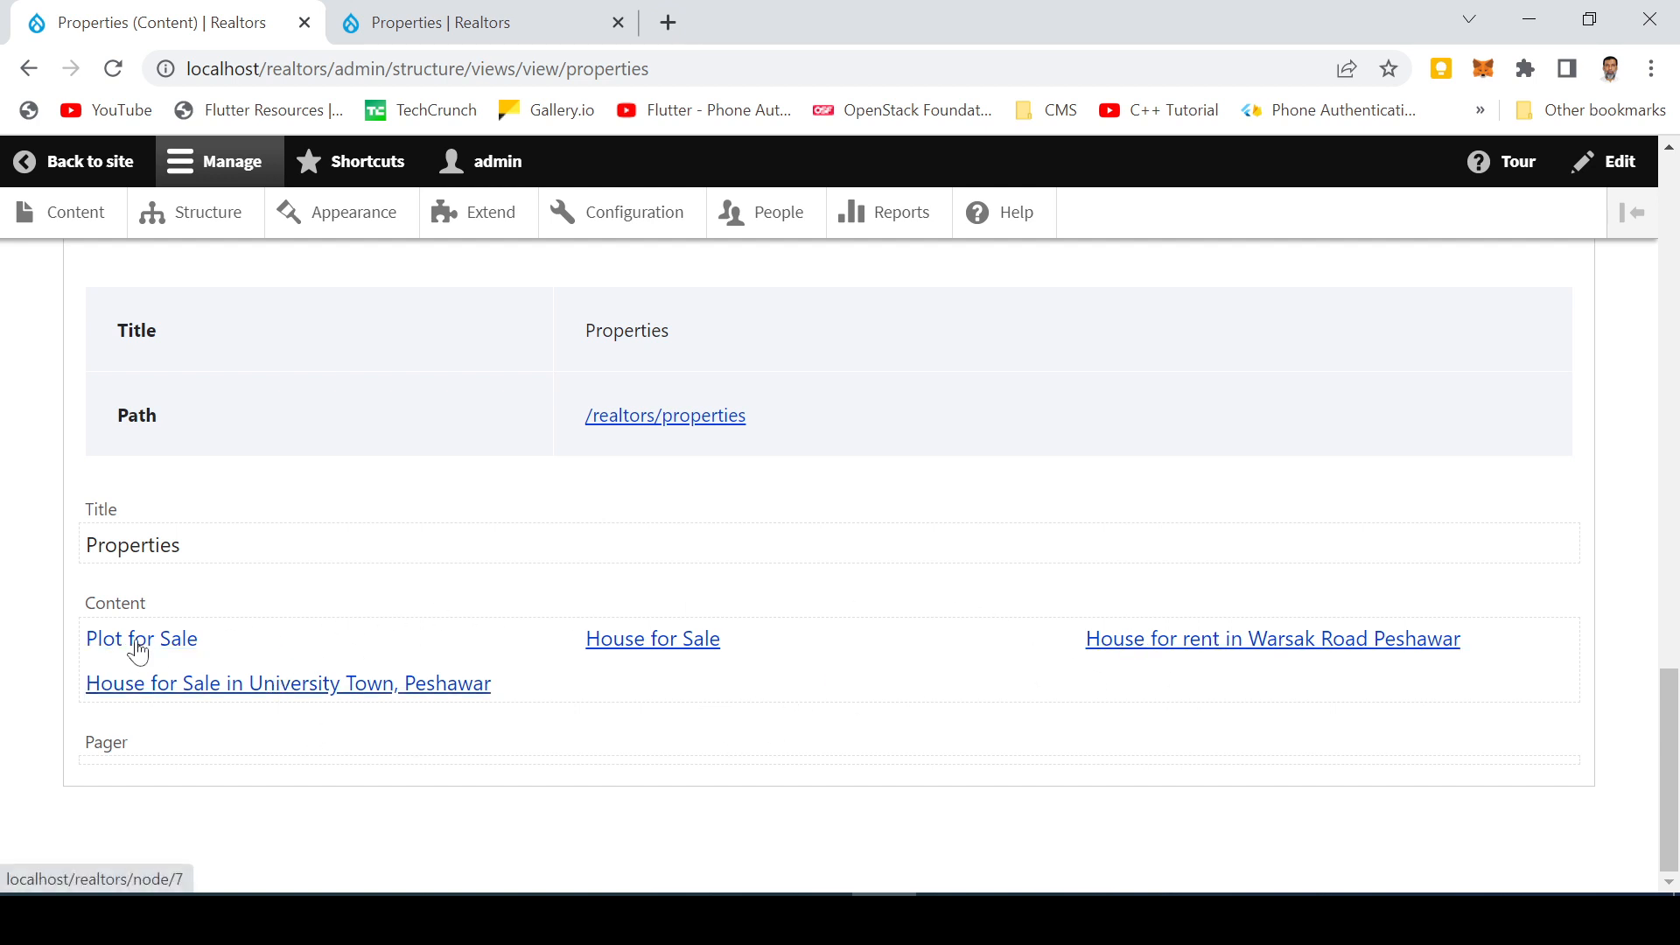
{"action": "scroll", "coordinate": [499, 723], "scroll_direction": "up", "scroll_amount": 10}
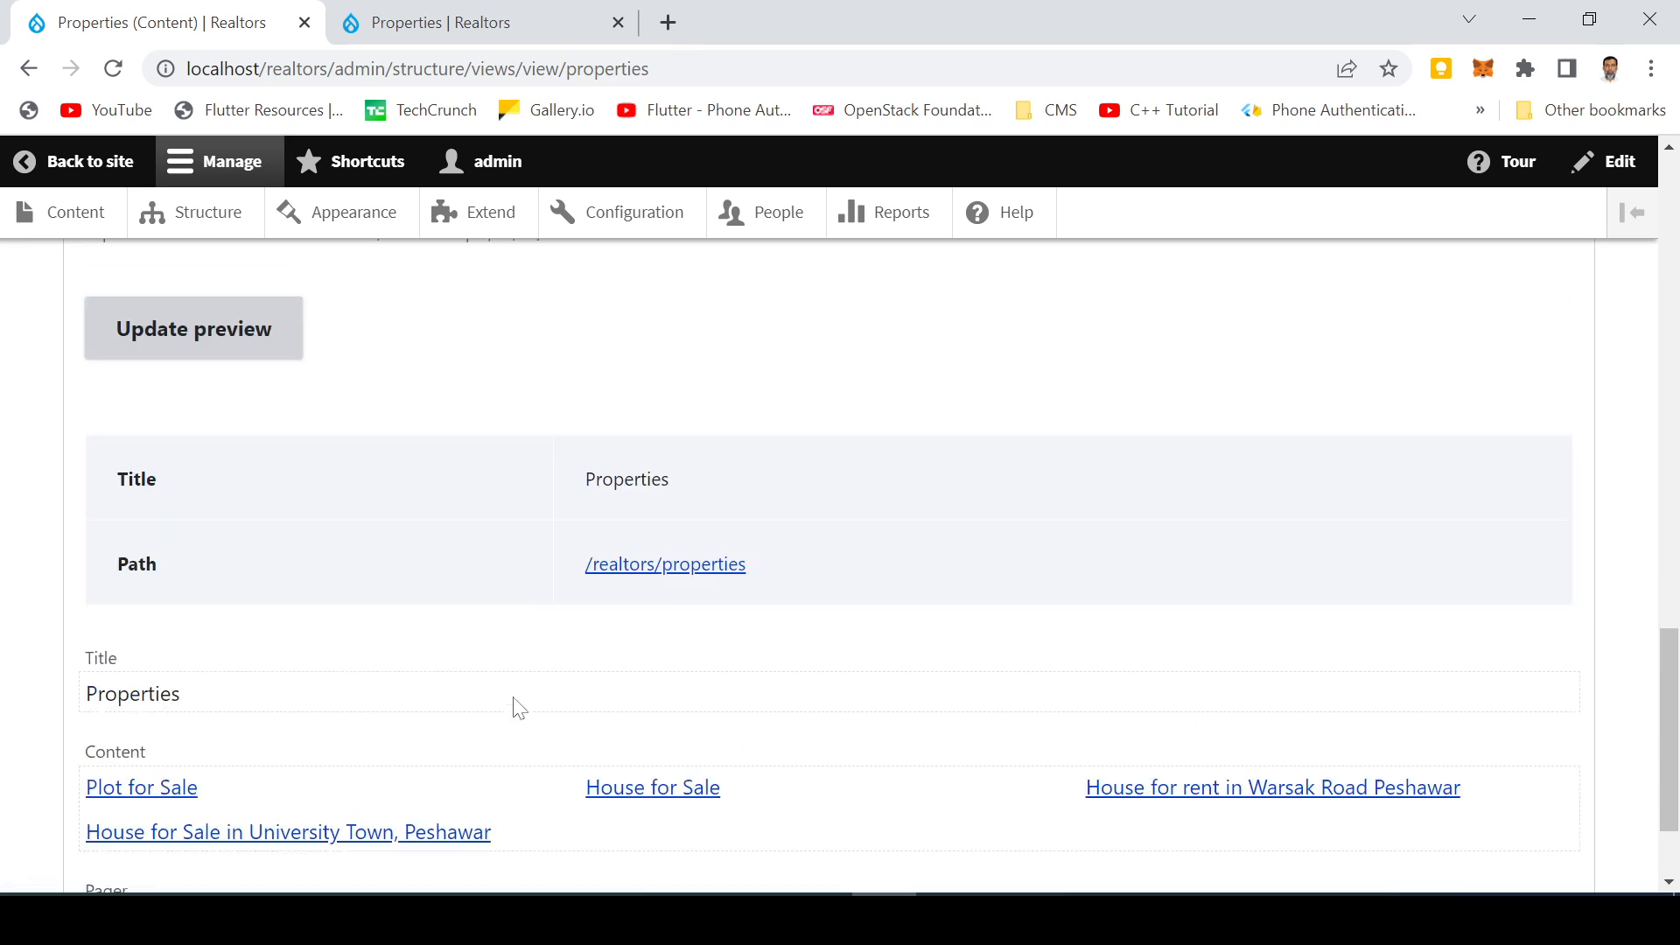
{"action": "scroll", "coordinate": [320, 684], "scroll_direction": "up", "scroll_amount": 3}
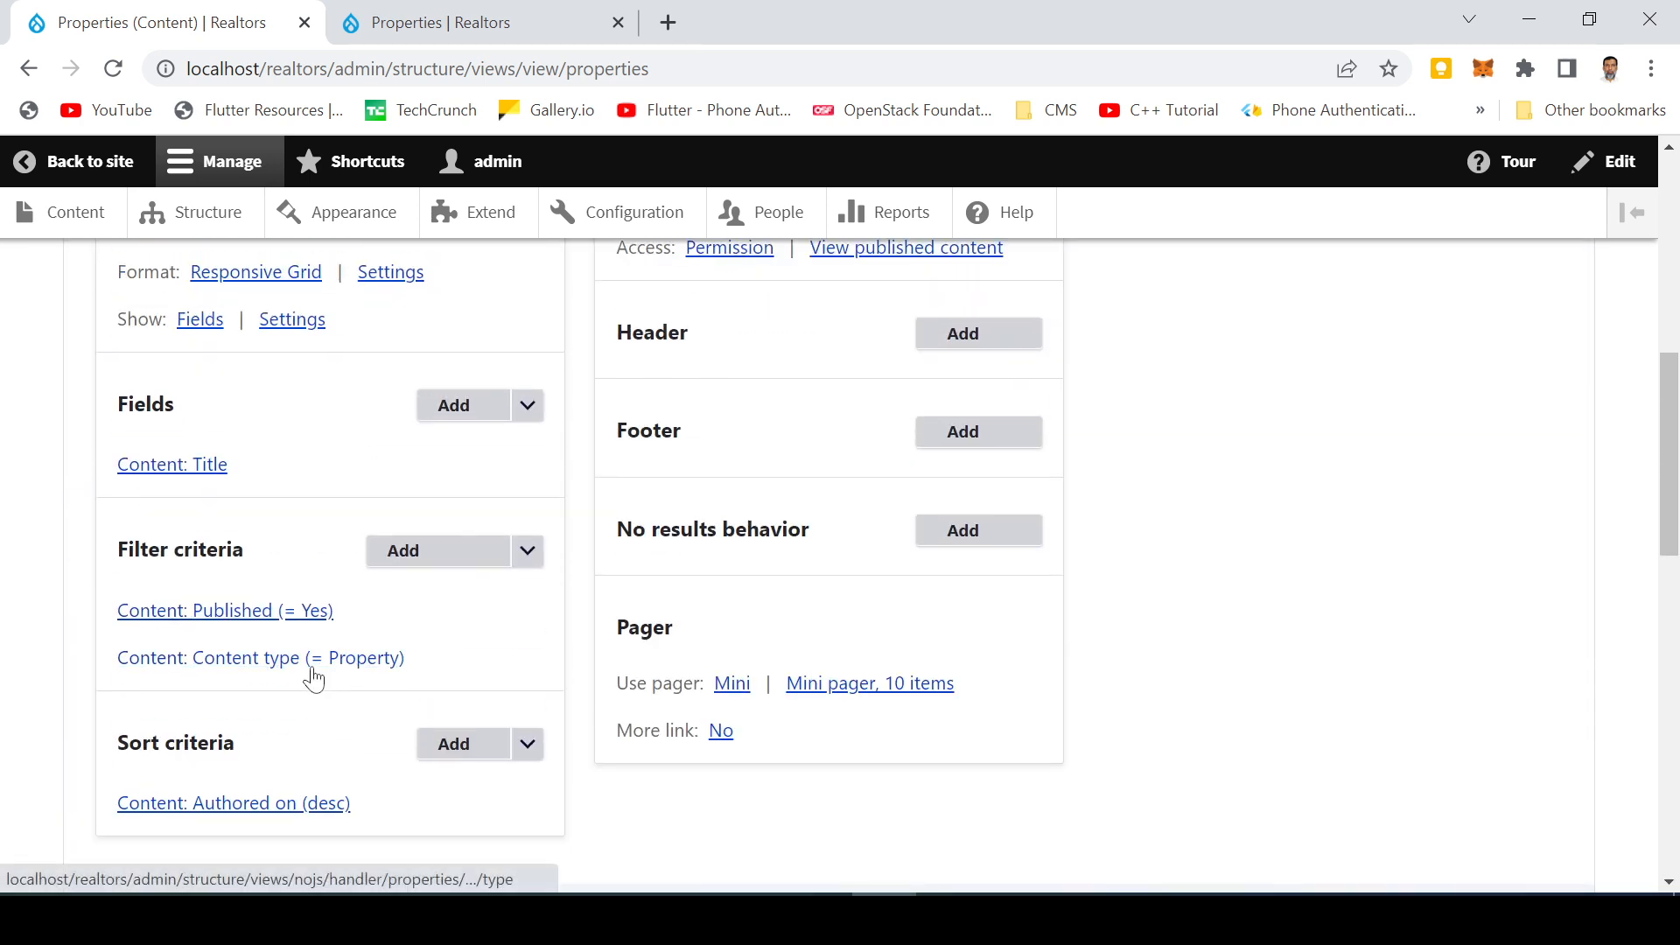
Add the Address field to the view's fields
{"action": "left_click", "coordinate": [459, 409]}
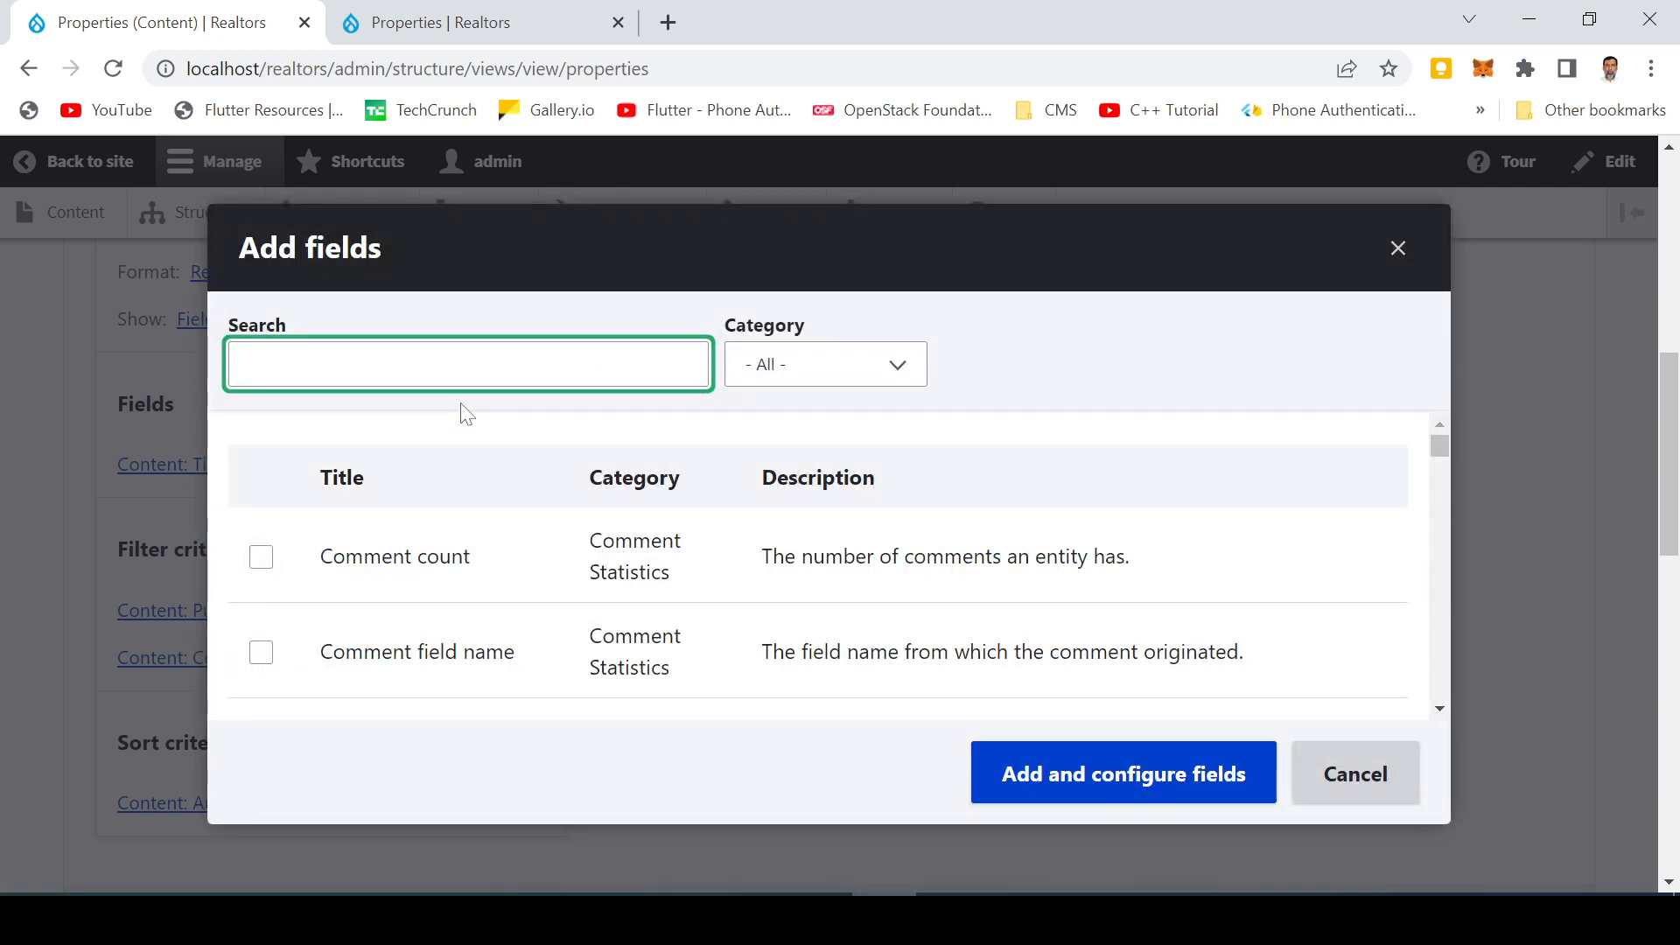
{"action": "type", "text": "add"}
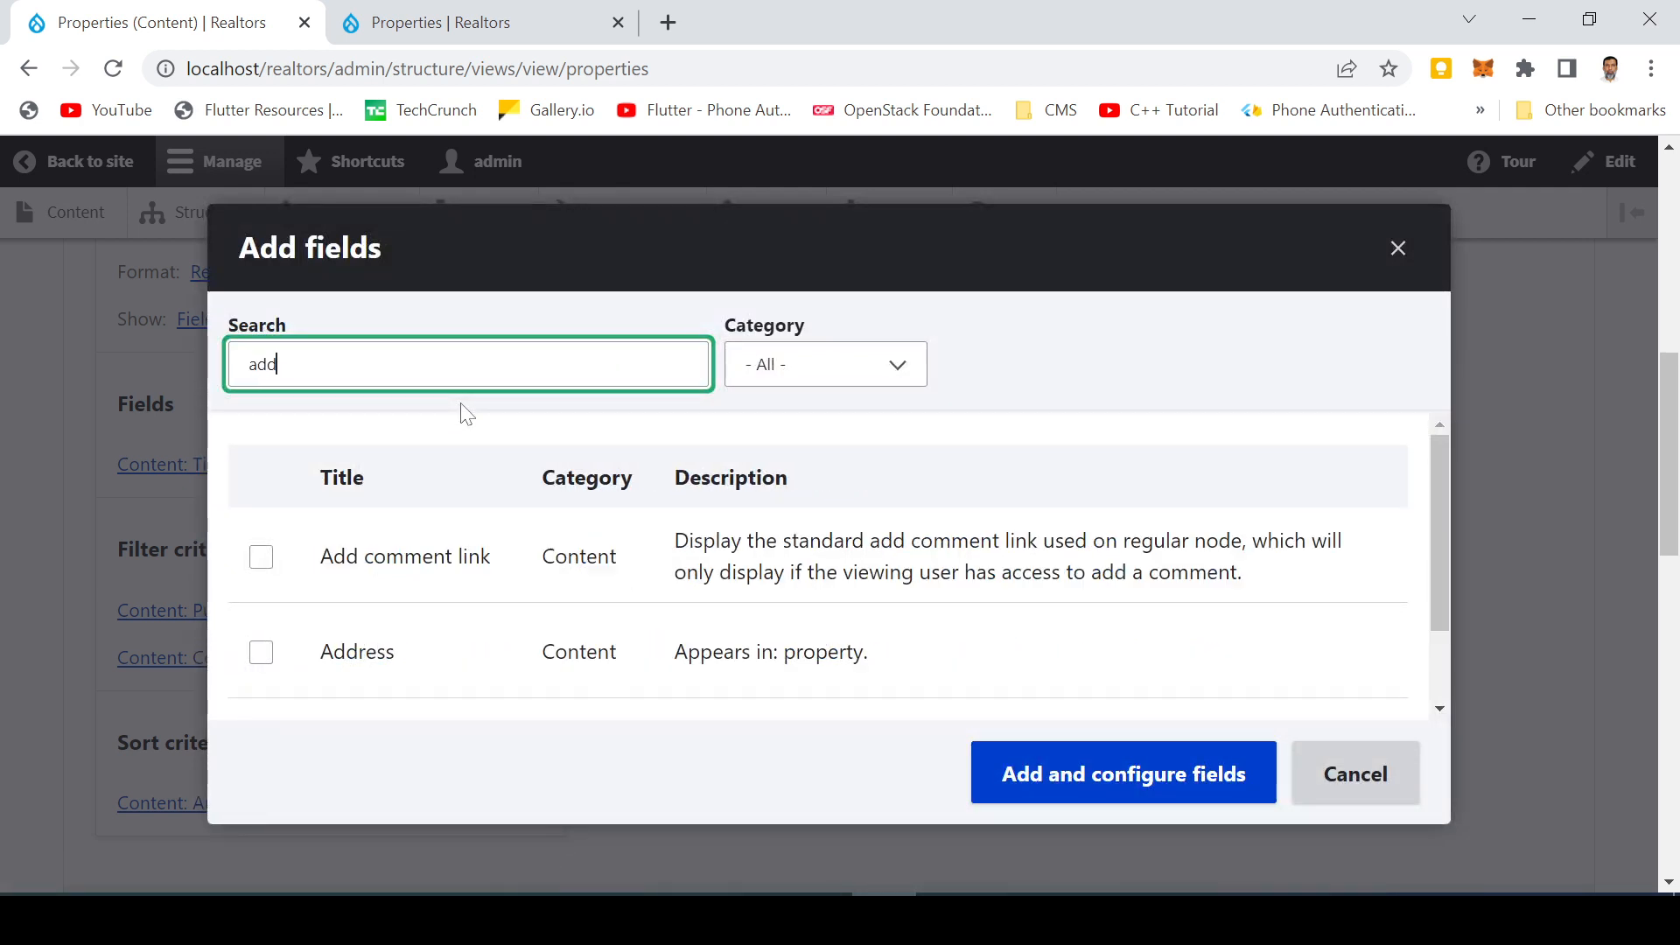
{"action": "left_click", "coordinate": [261, 652]}
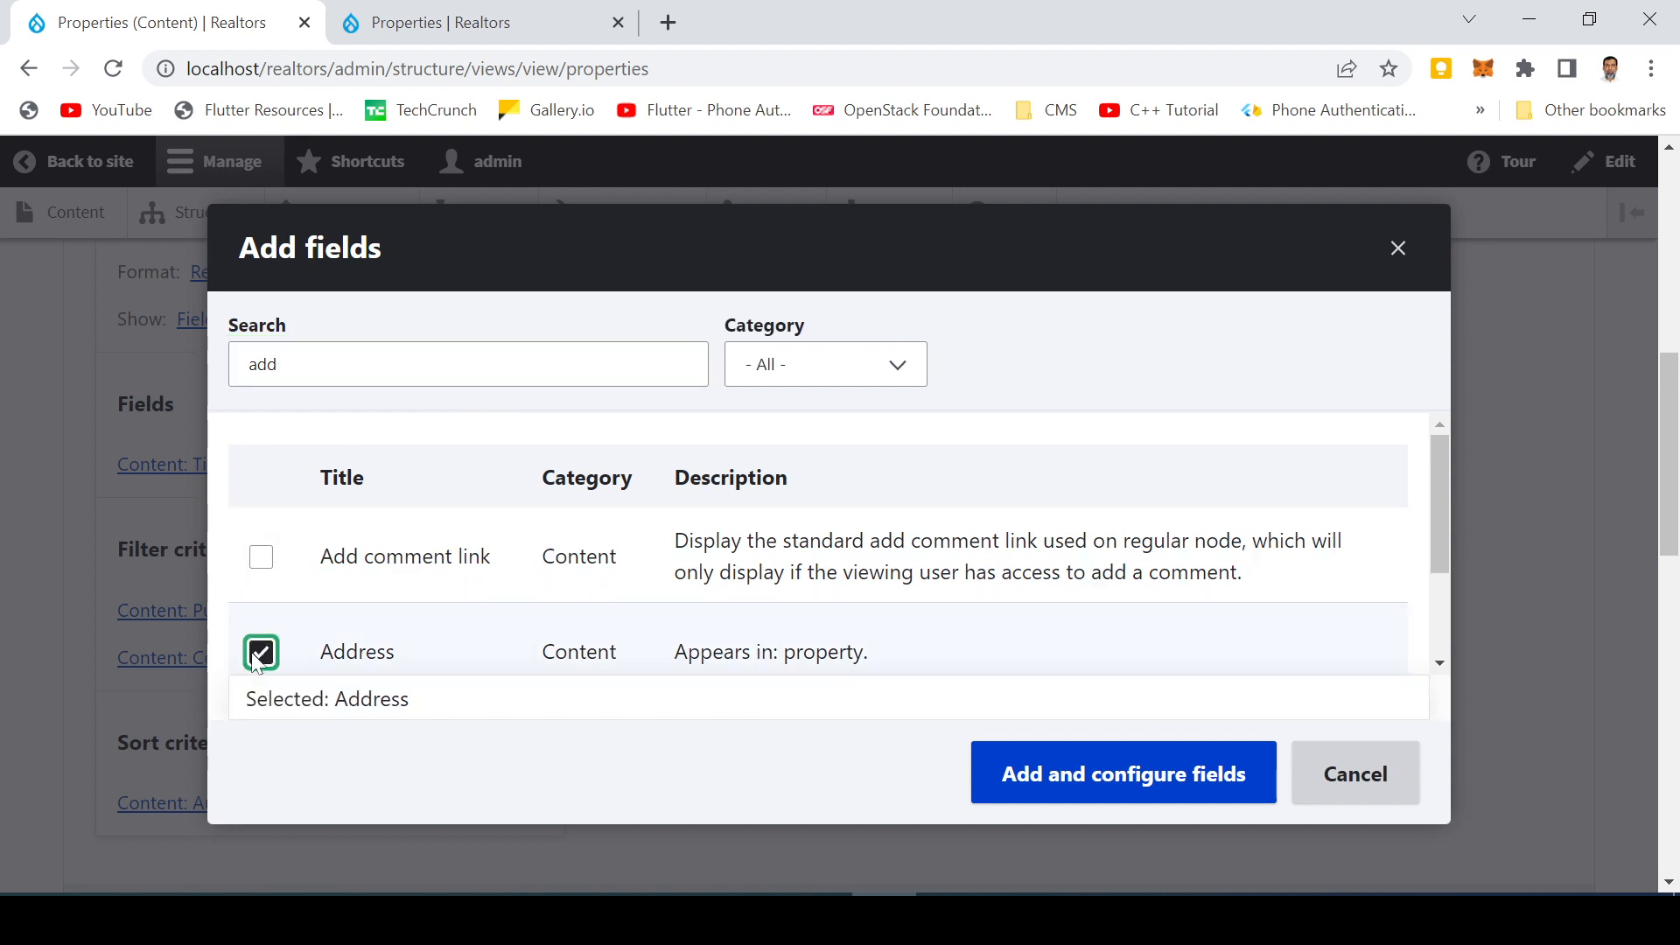
{"action": "left_click", "coordinate": [1073, 793]}
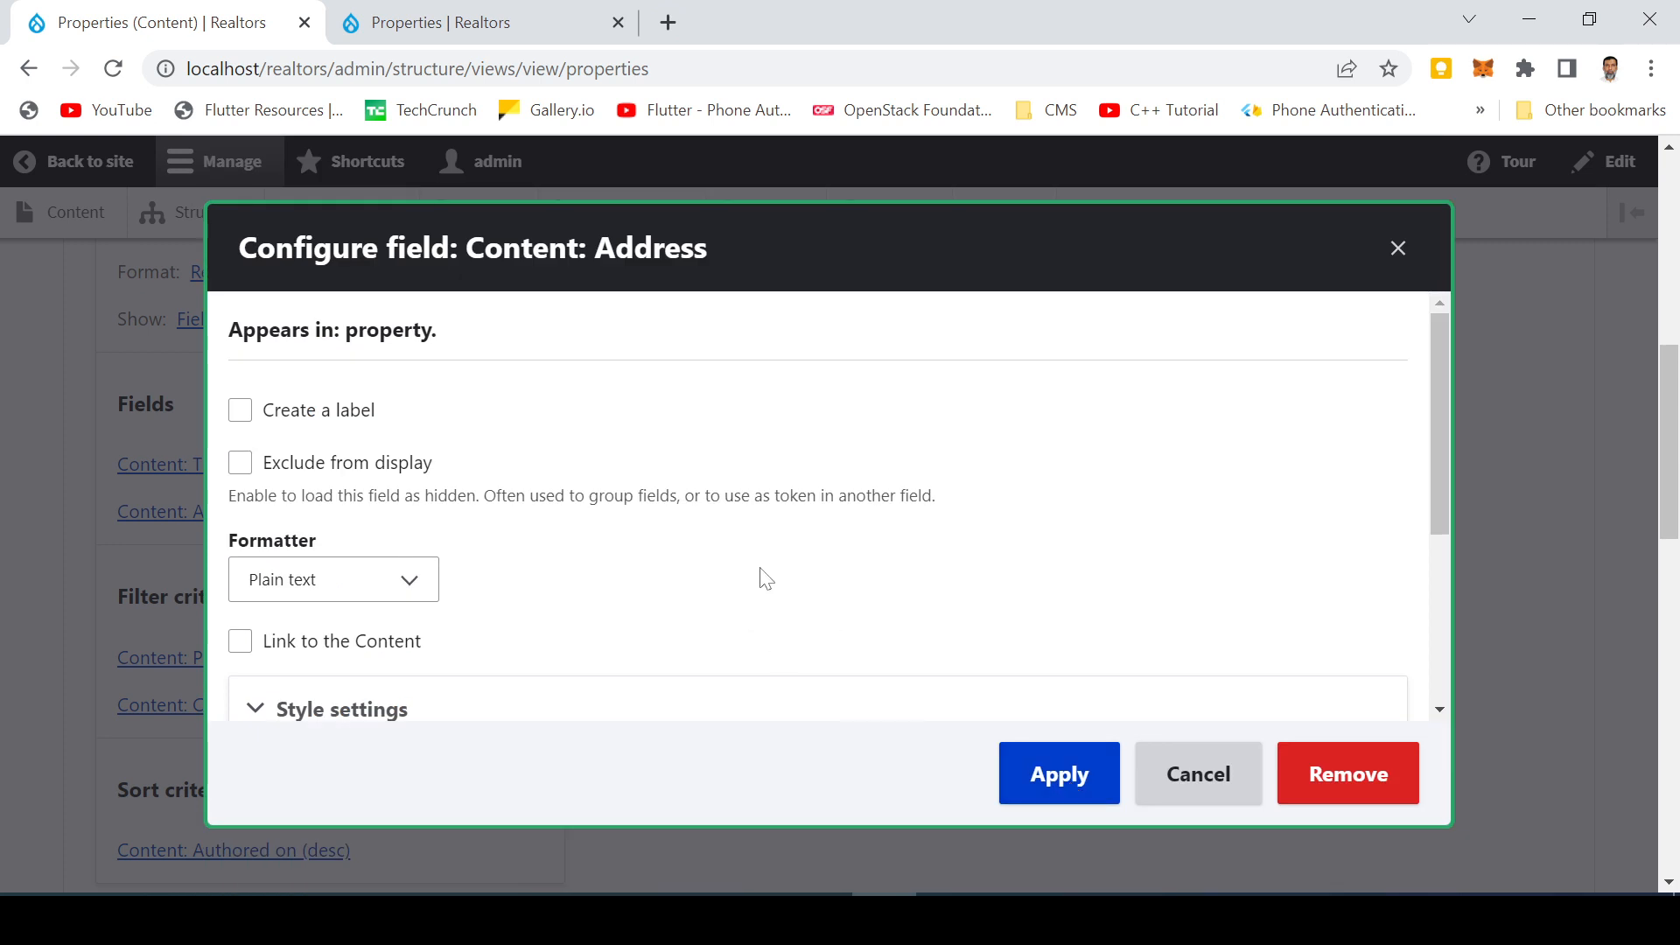
Examine the Address field's label, formatter, style settings and rewrite results options
{"action": "scroll", "coordinate": [574, 589], "scroll_direction": "down", "scroll_amount": 3}
{"action": "scroll", "coordinate": [574, 589], "scroll_direction": "up", "scroll_amount": 3}
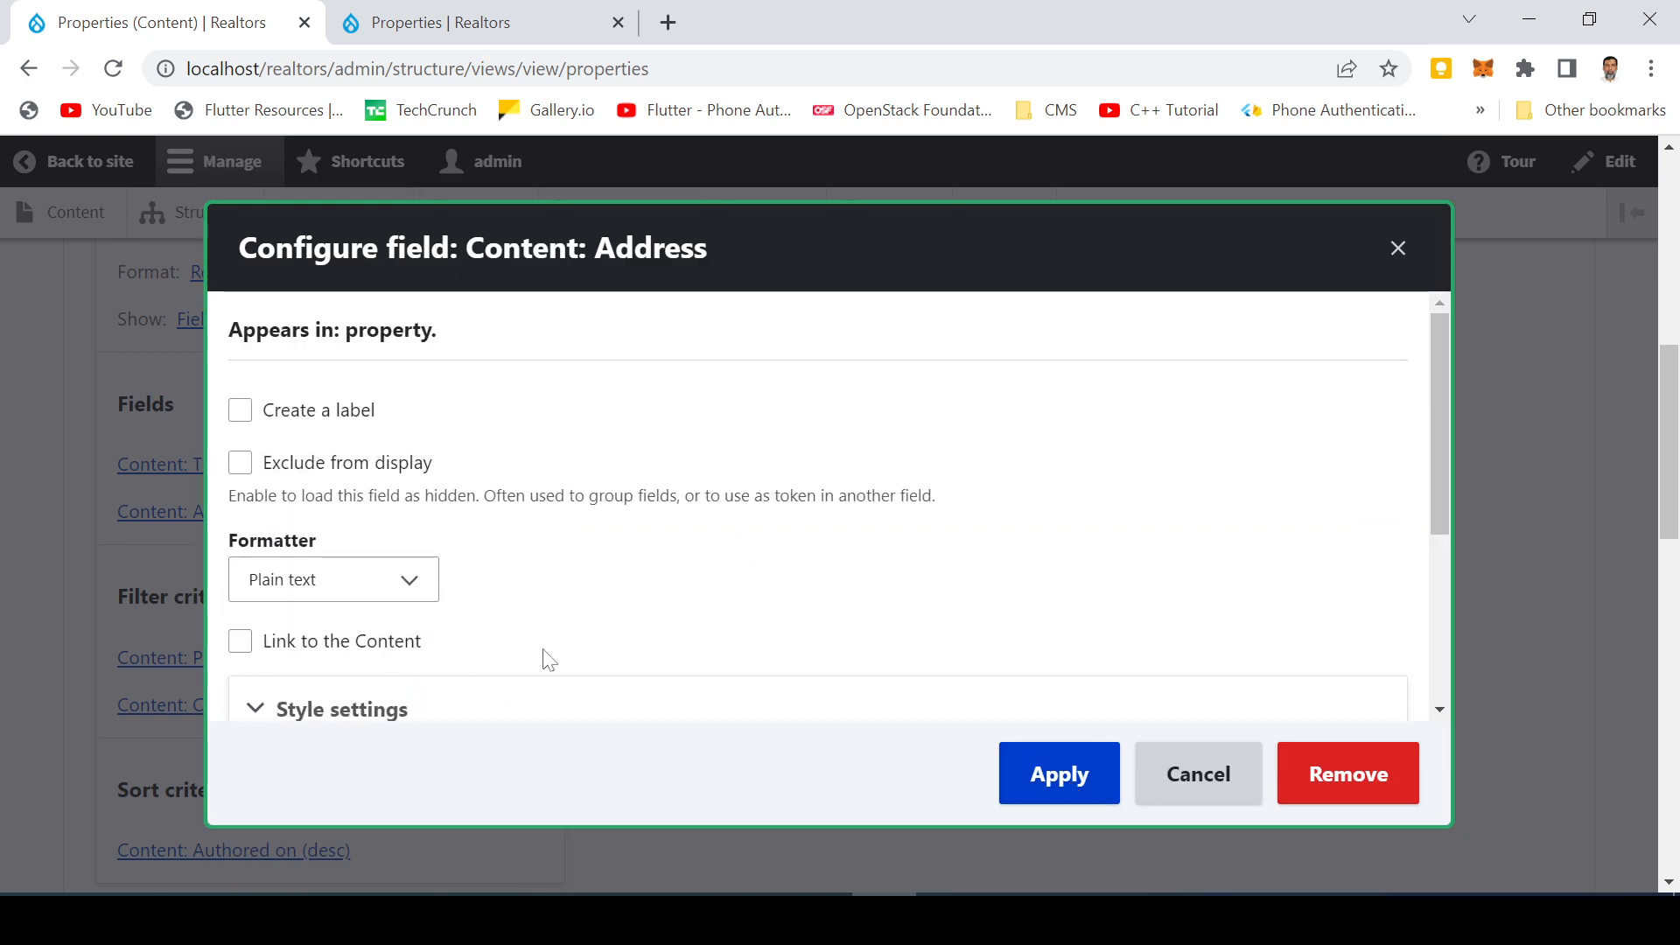
{"action": "left_click", "coordinate": [296, 418]}
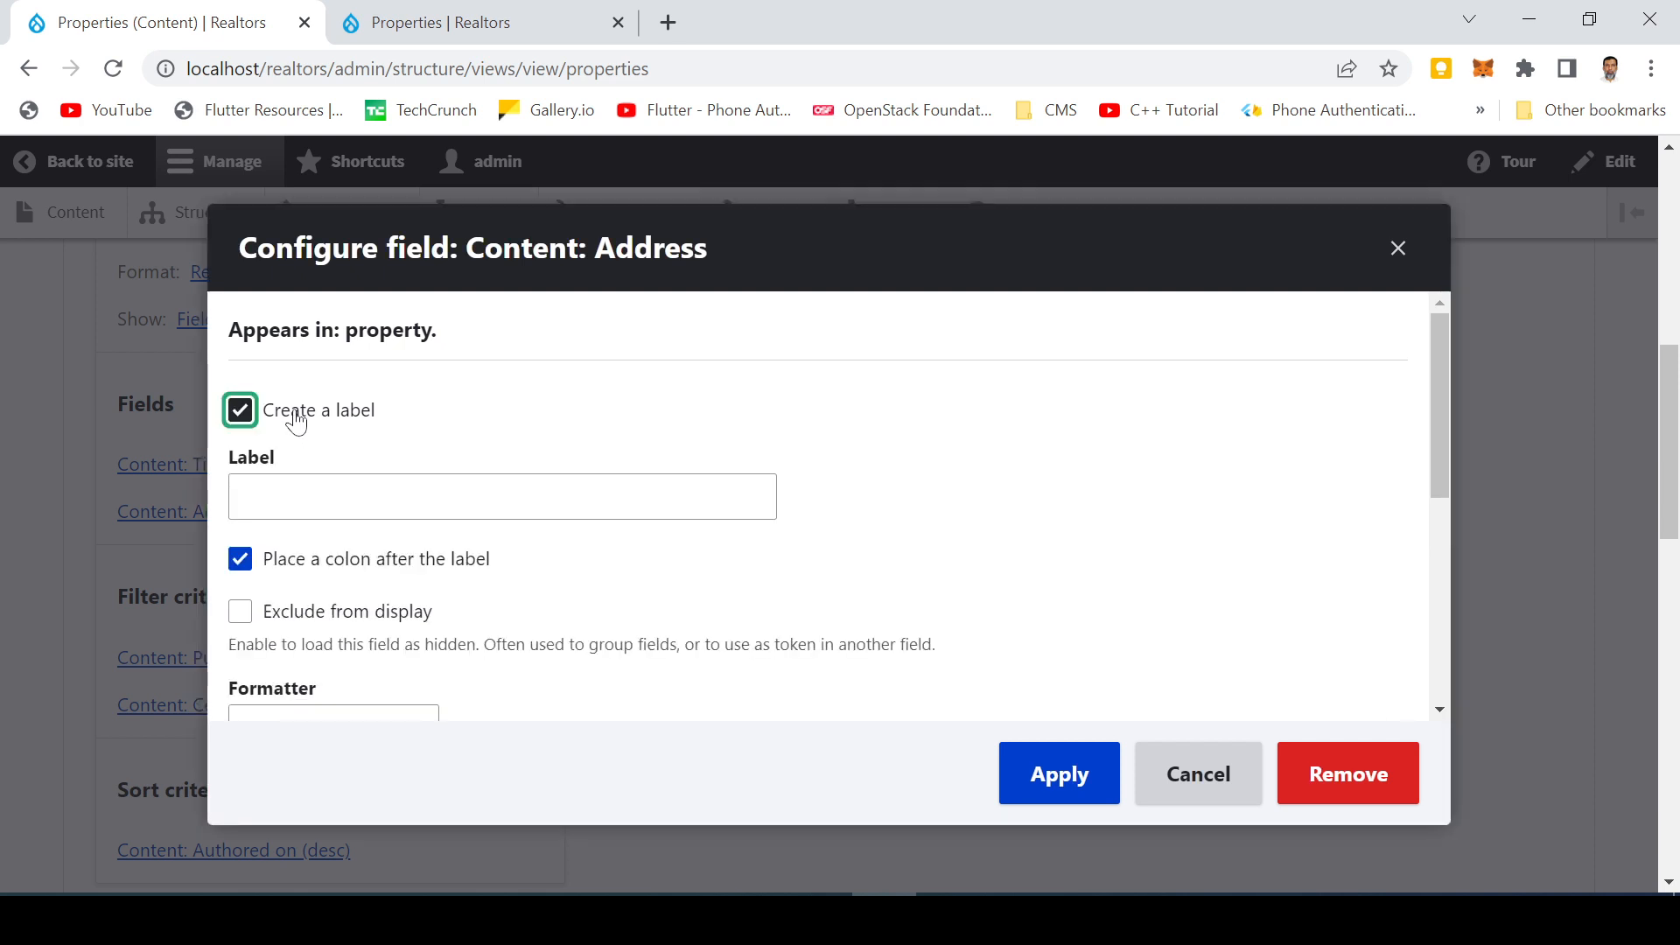
{"action": "left_click", "coordinate": [295, 418]}
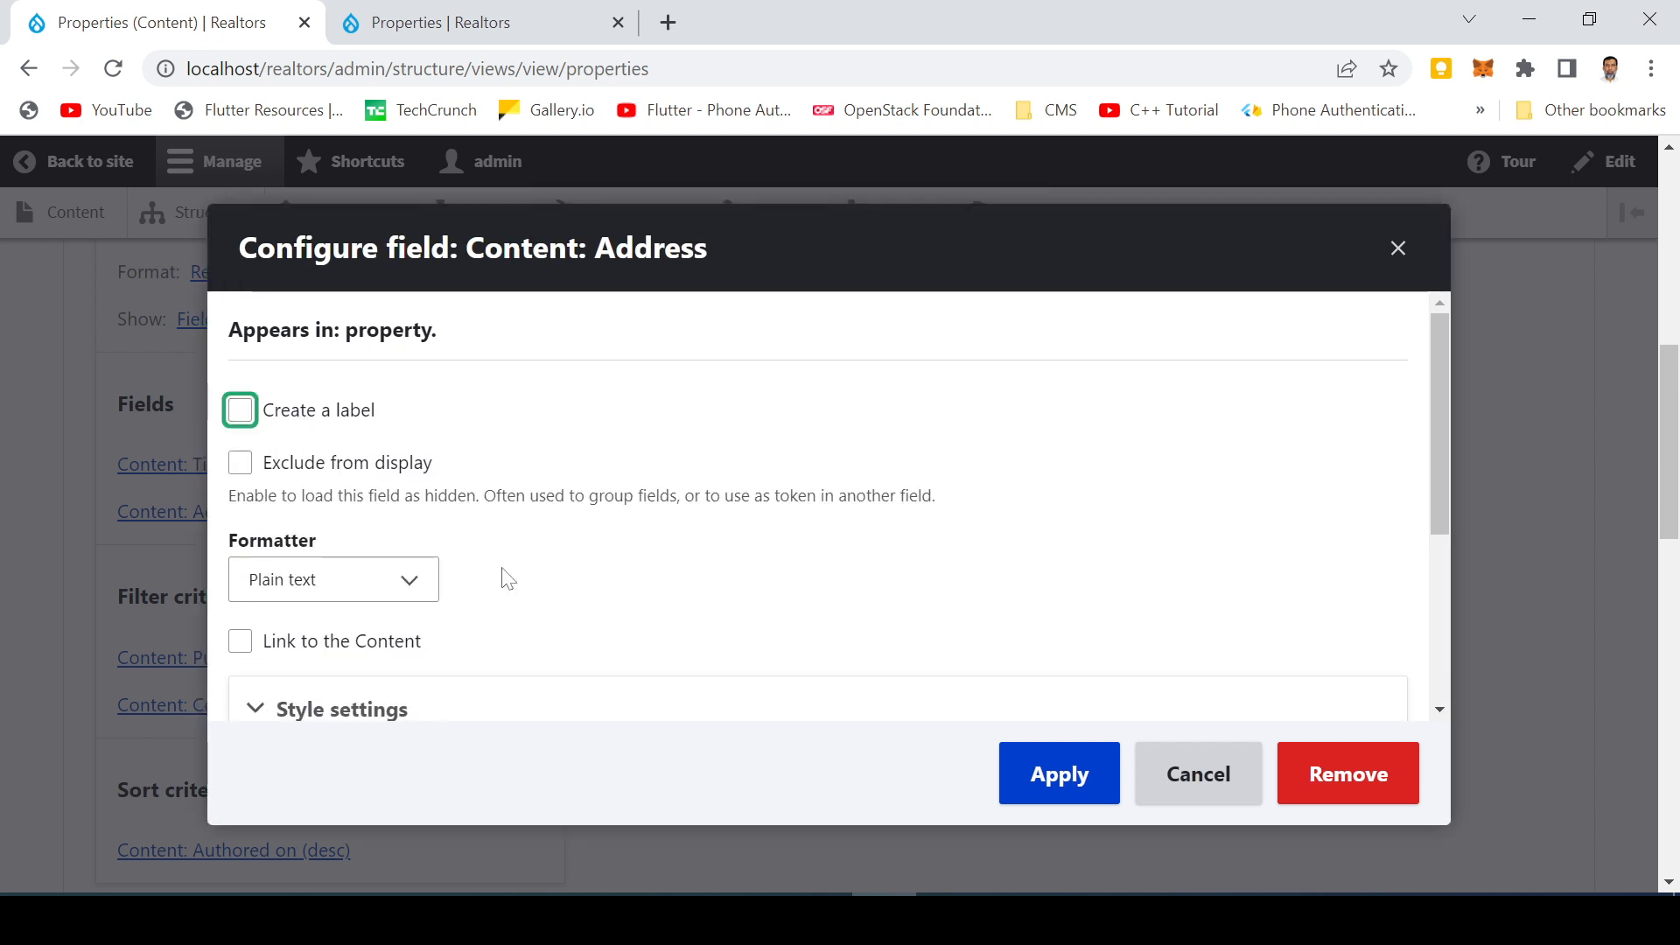
{"action": "scroll", "coordinate": [499, 574], "scroll_direction": "down", "scroll_amount": 2}
{"action": "left_click", "coordinate": [289, 446]}
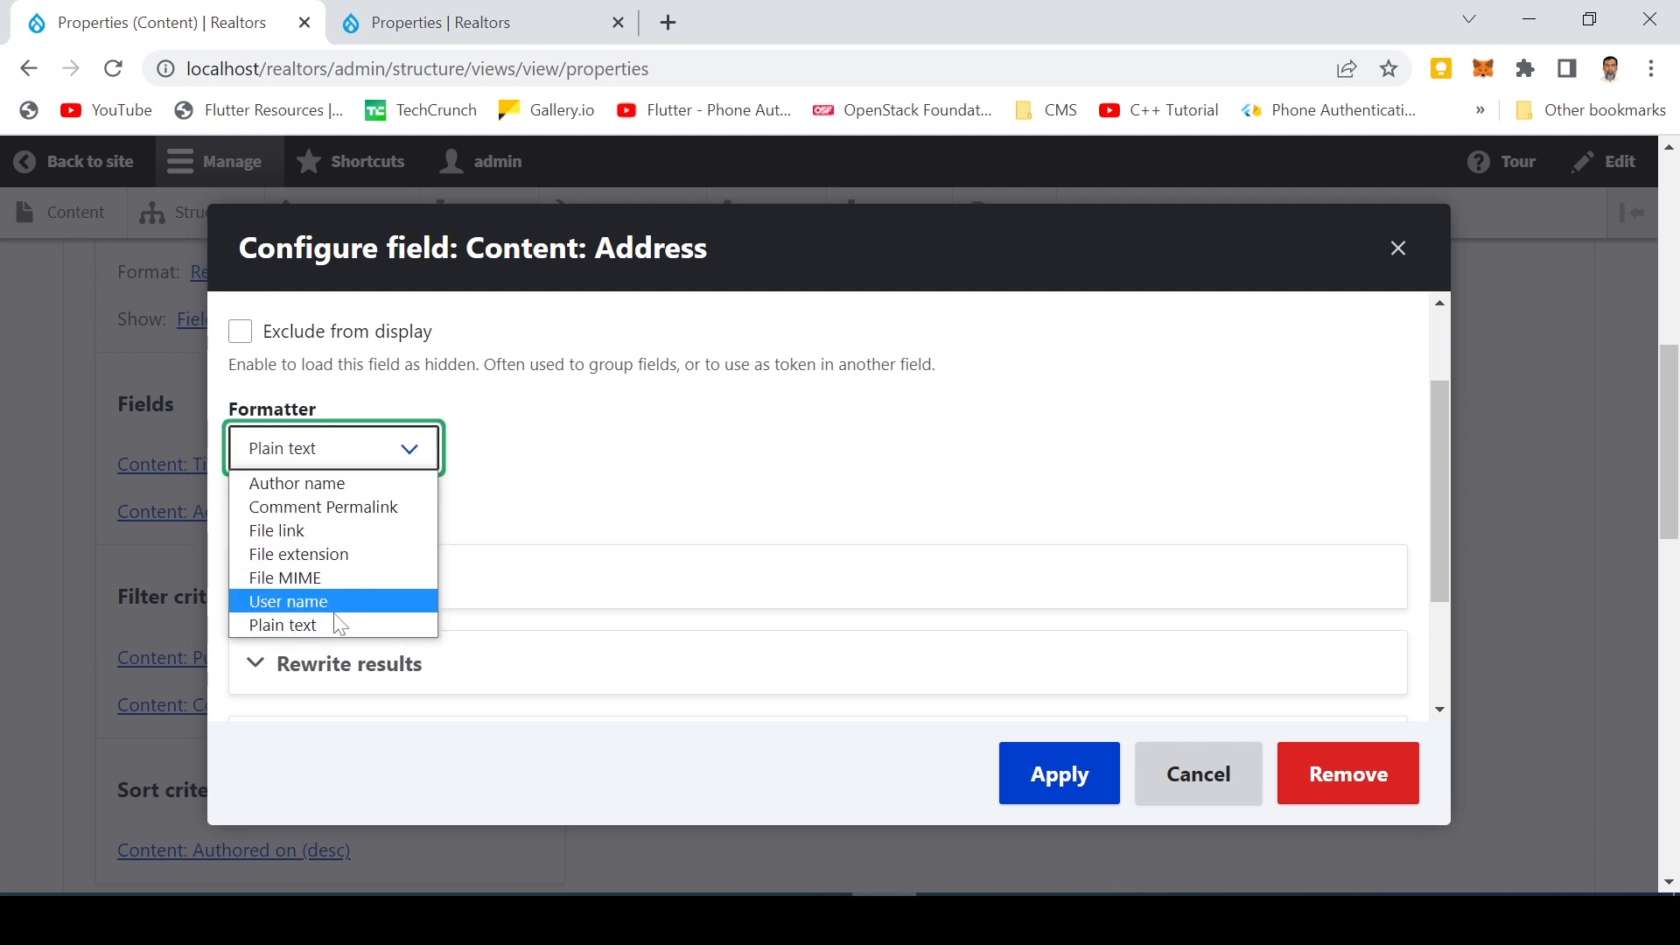
{"action": "left_click", "coordinate": [705, 427]}
{"action": "scroll", "coordinate": [692, 434], "scroll_direction": "down", "scroll_amount": 2}
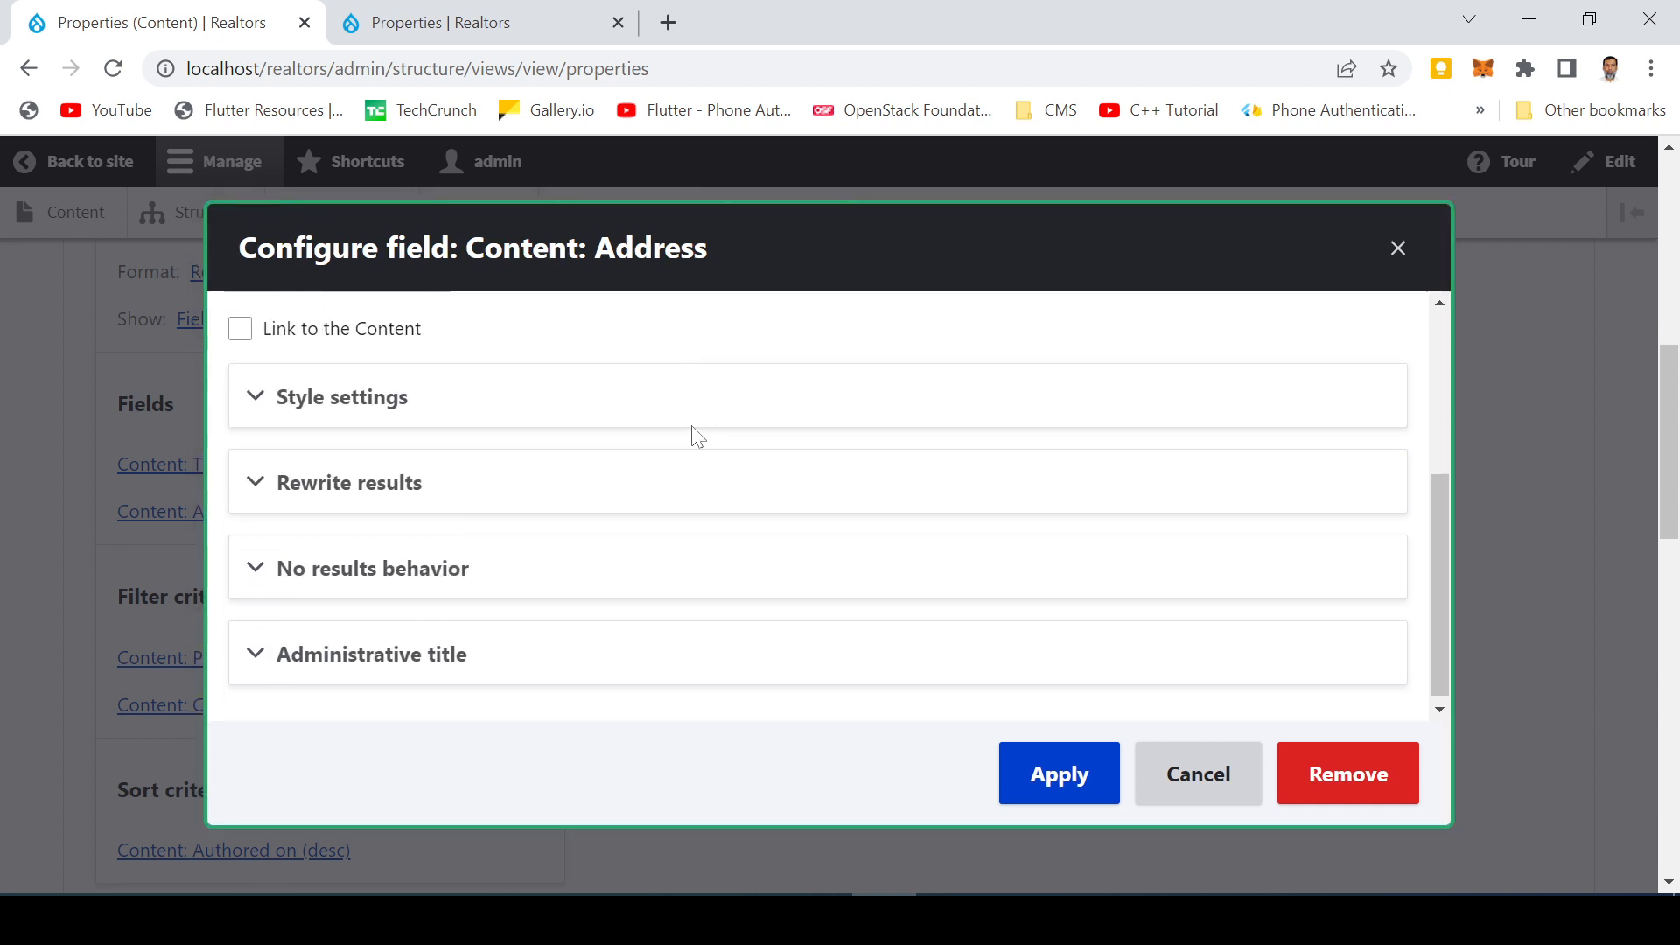
{"action": "left_click", "coordinate": [256, 402]}
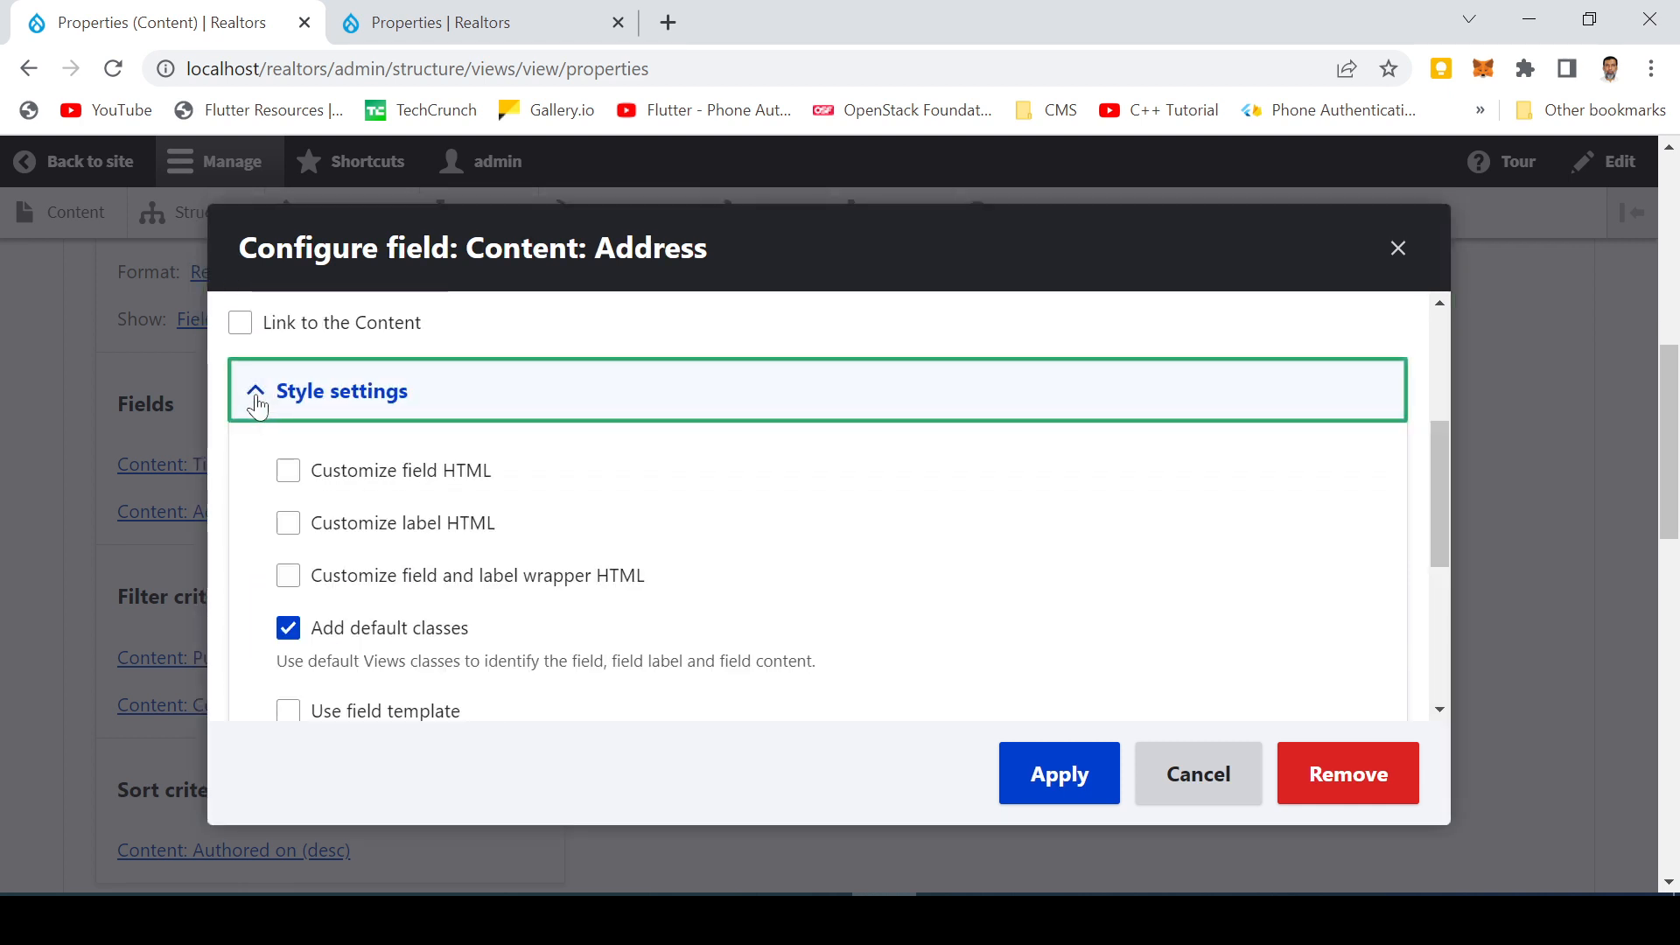
{"action": "left_click", "coordinate": [256, 403]}
{"action": "left_click", "coordinate": [248, 480]}
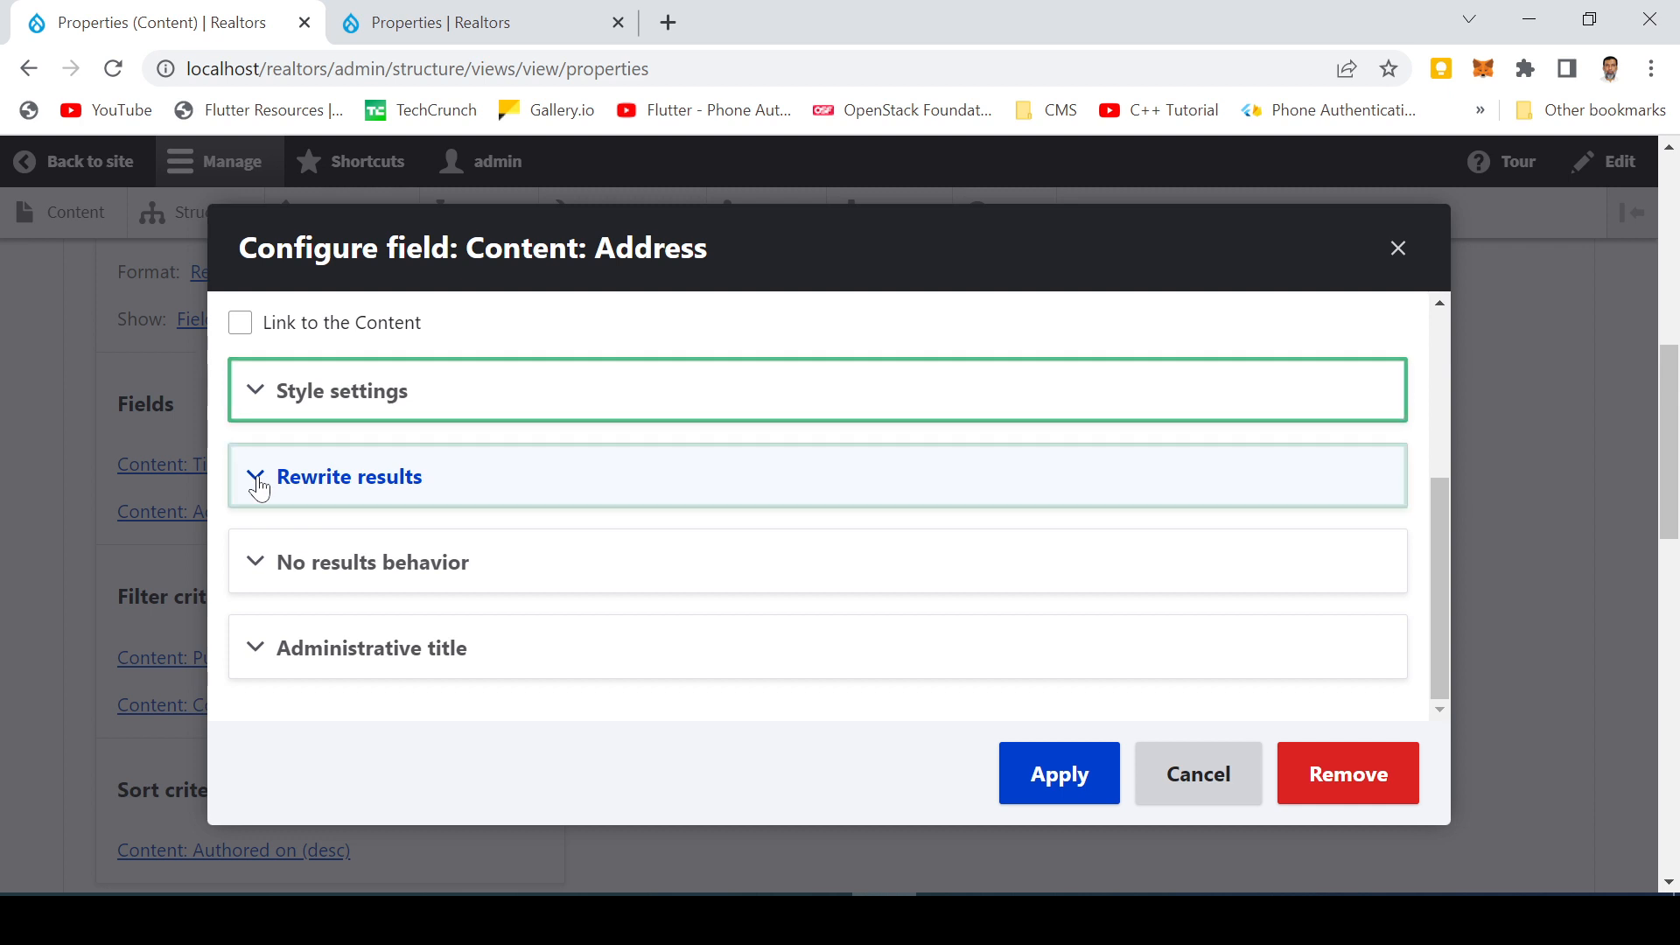
{"action": "scroll", "coordinate": [435, 499], "scroll_direction": "down", "scroll_amount": 3}
{"action": "scroll", "coordinate": [421, 499], "scroll_direction": "up", "scroll_amount": 3}
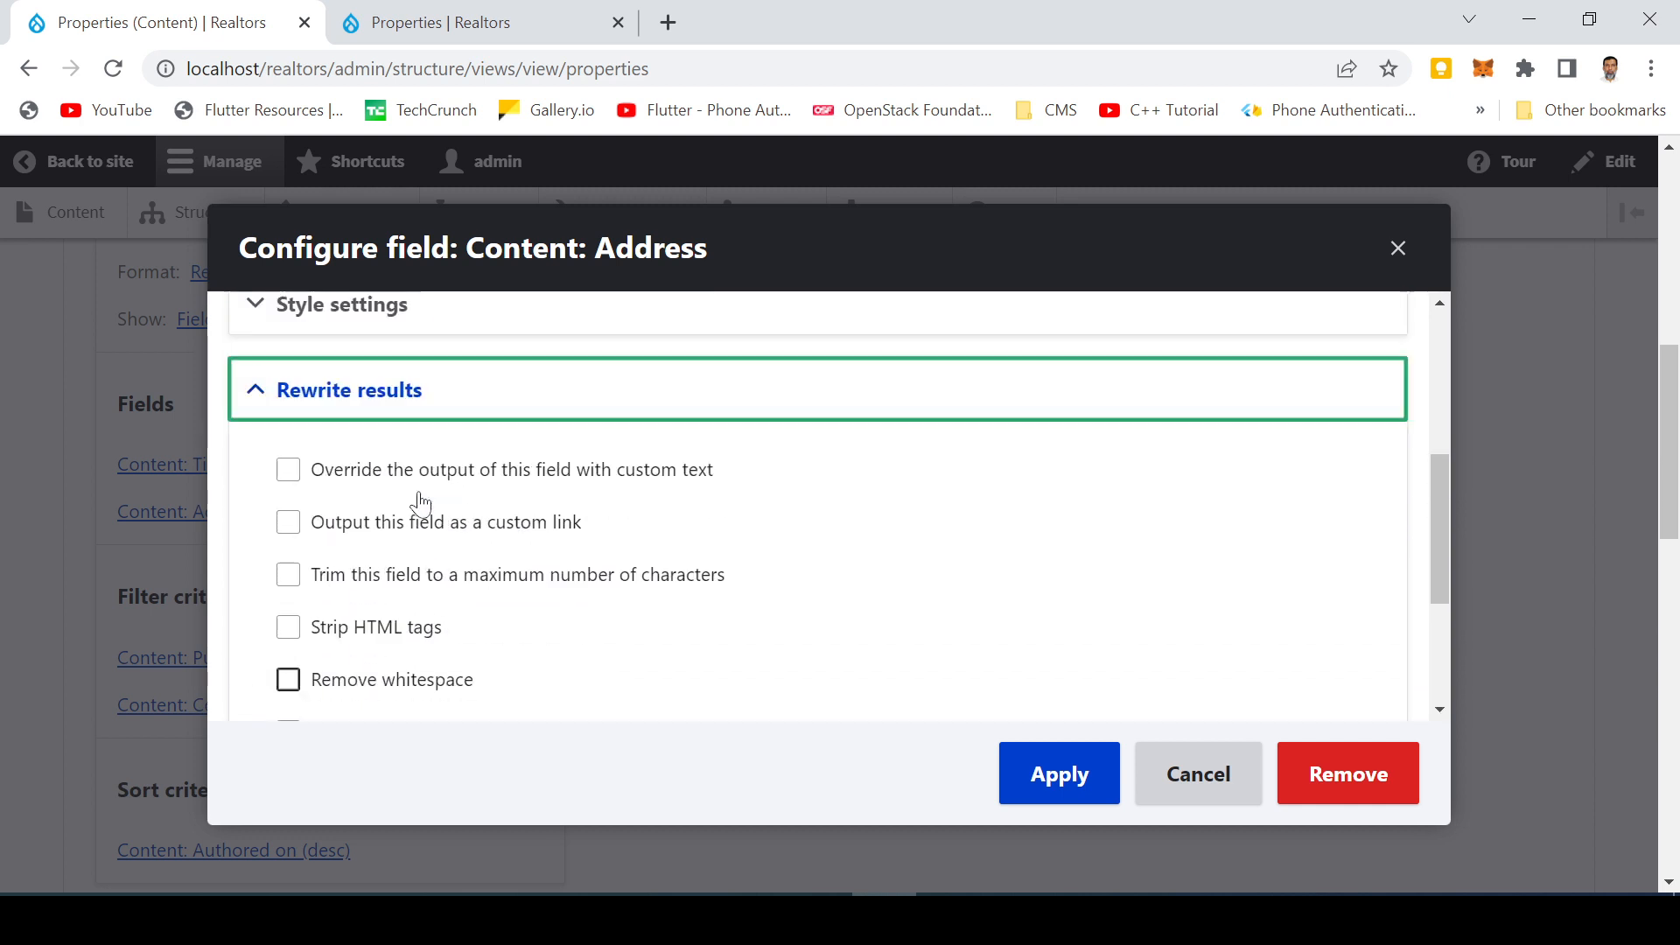
{"action": "left_click", "coordinate": [263, 494]}
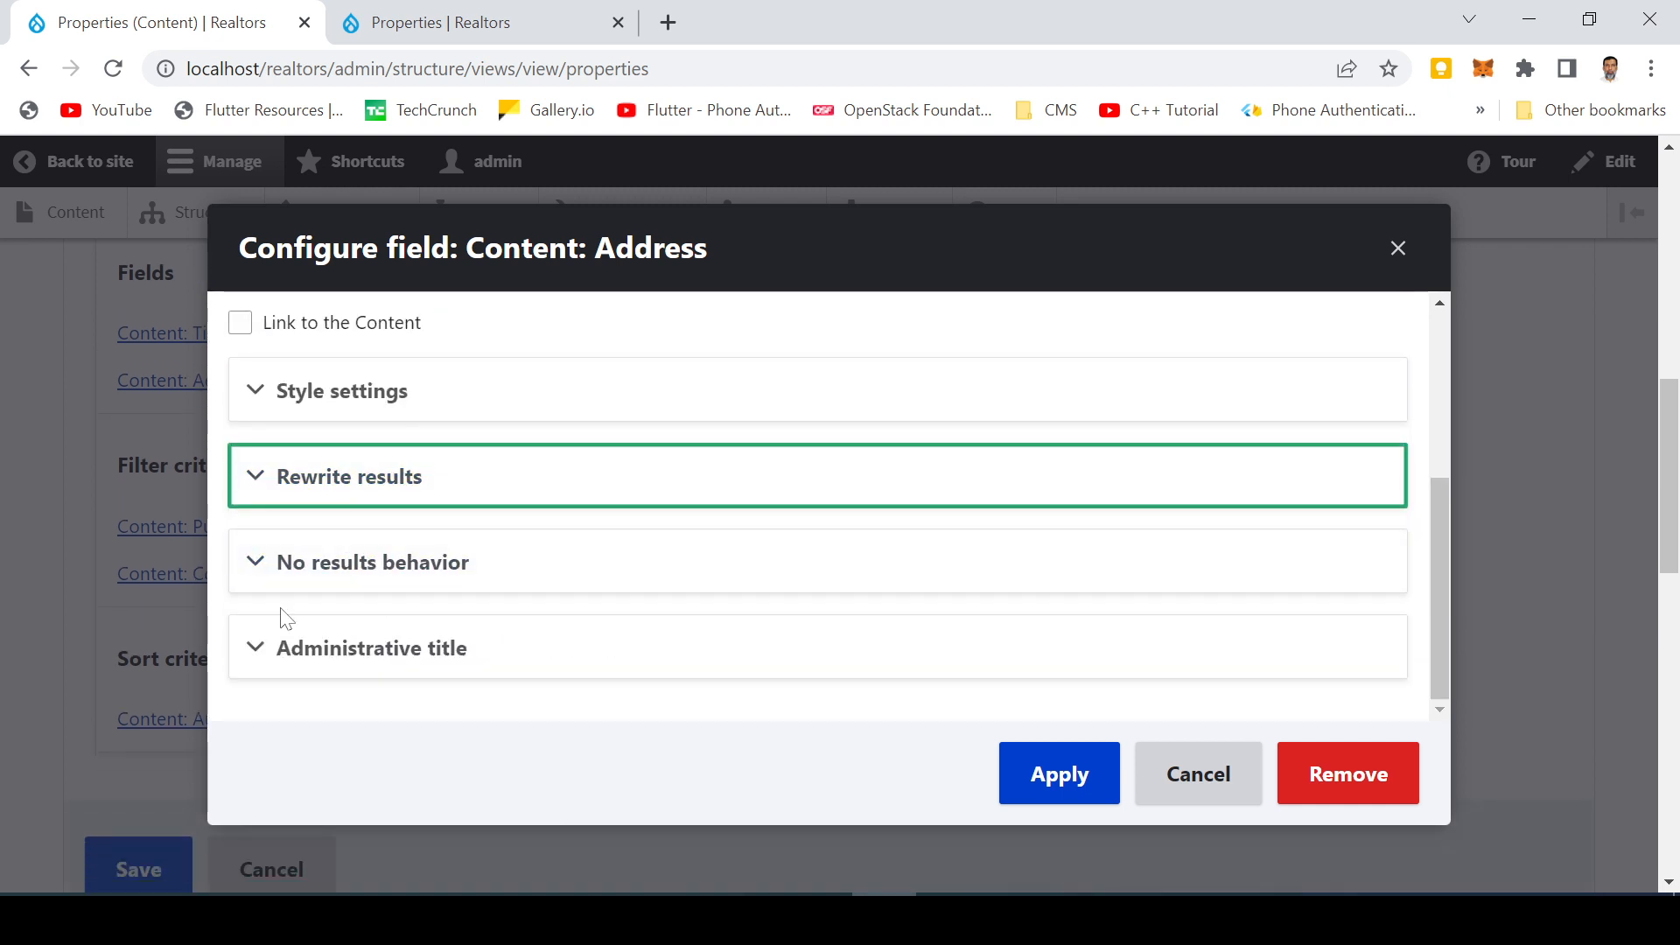
{"action": "scroll", "coordinate": [532, 630], "scroll_direction": "up", "scroll_amount": 4}
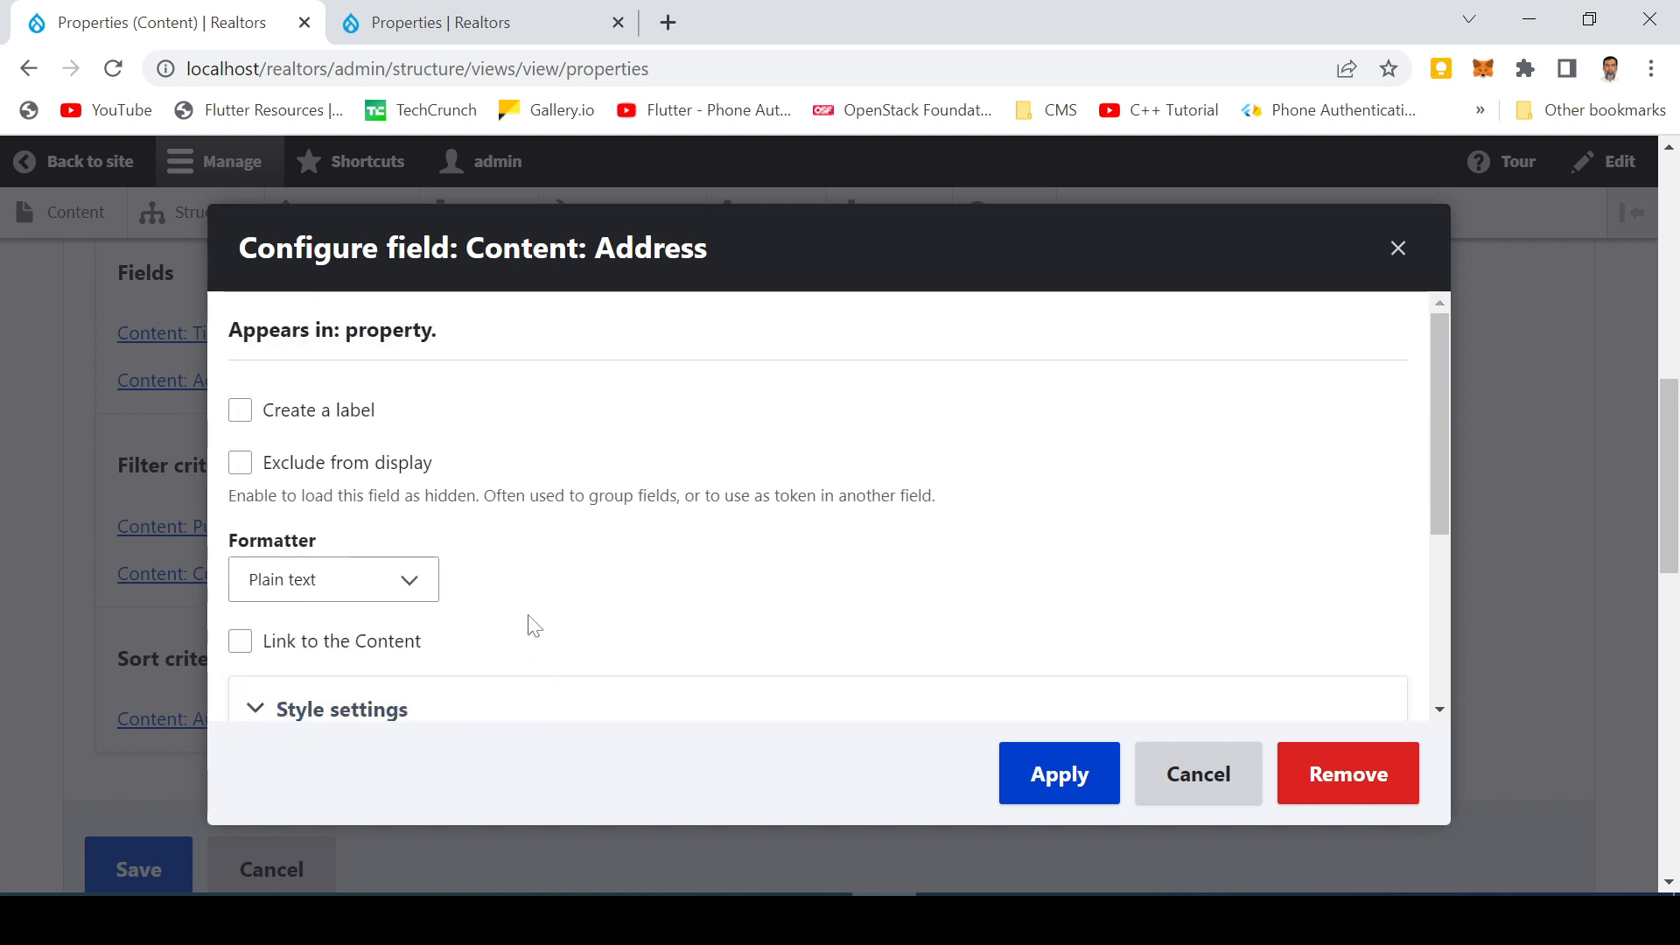
Create a label Address for the Address field and apply the field settings
{"action": "left_click", "coordinate": [240, 410]}
{"action": "left_click", "coordinate": [249, 496]}
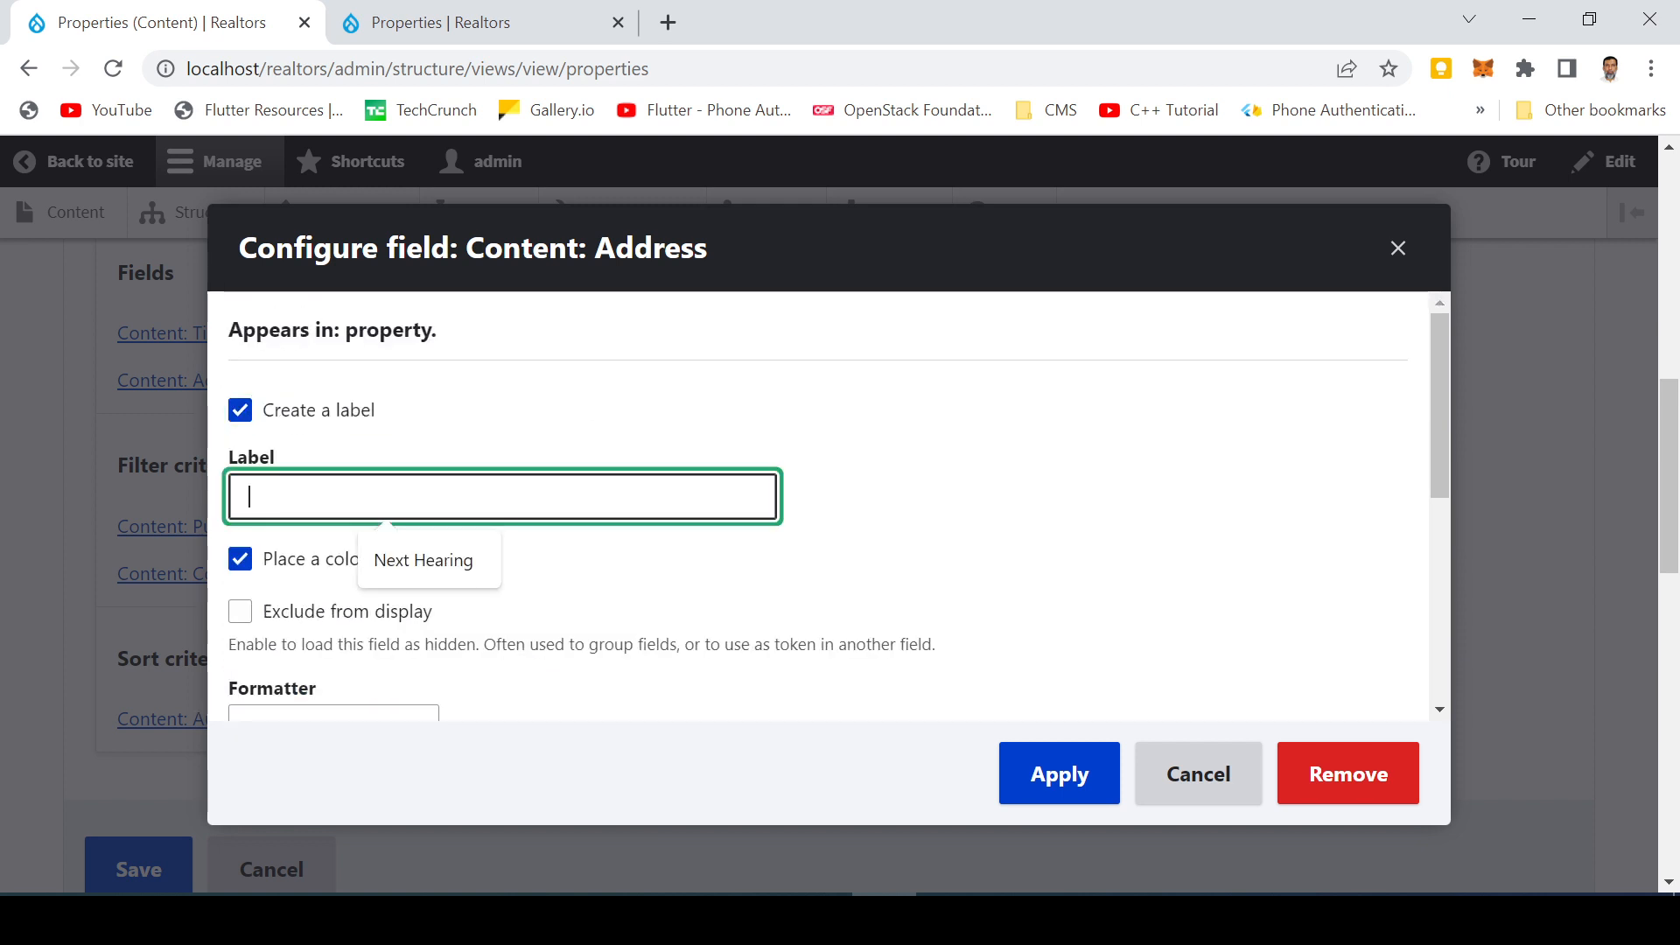
{"action": "type", "text": "Address"}
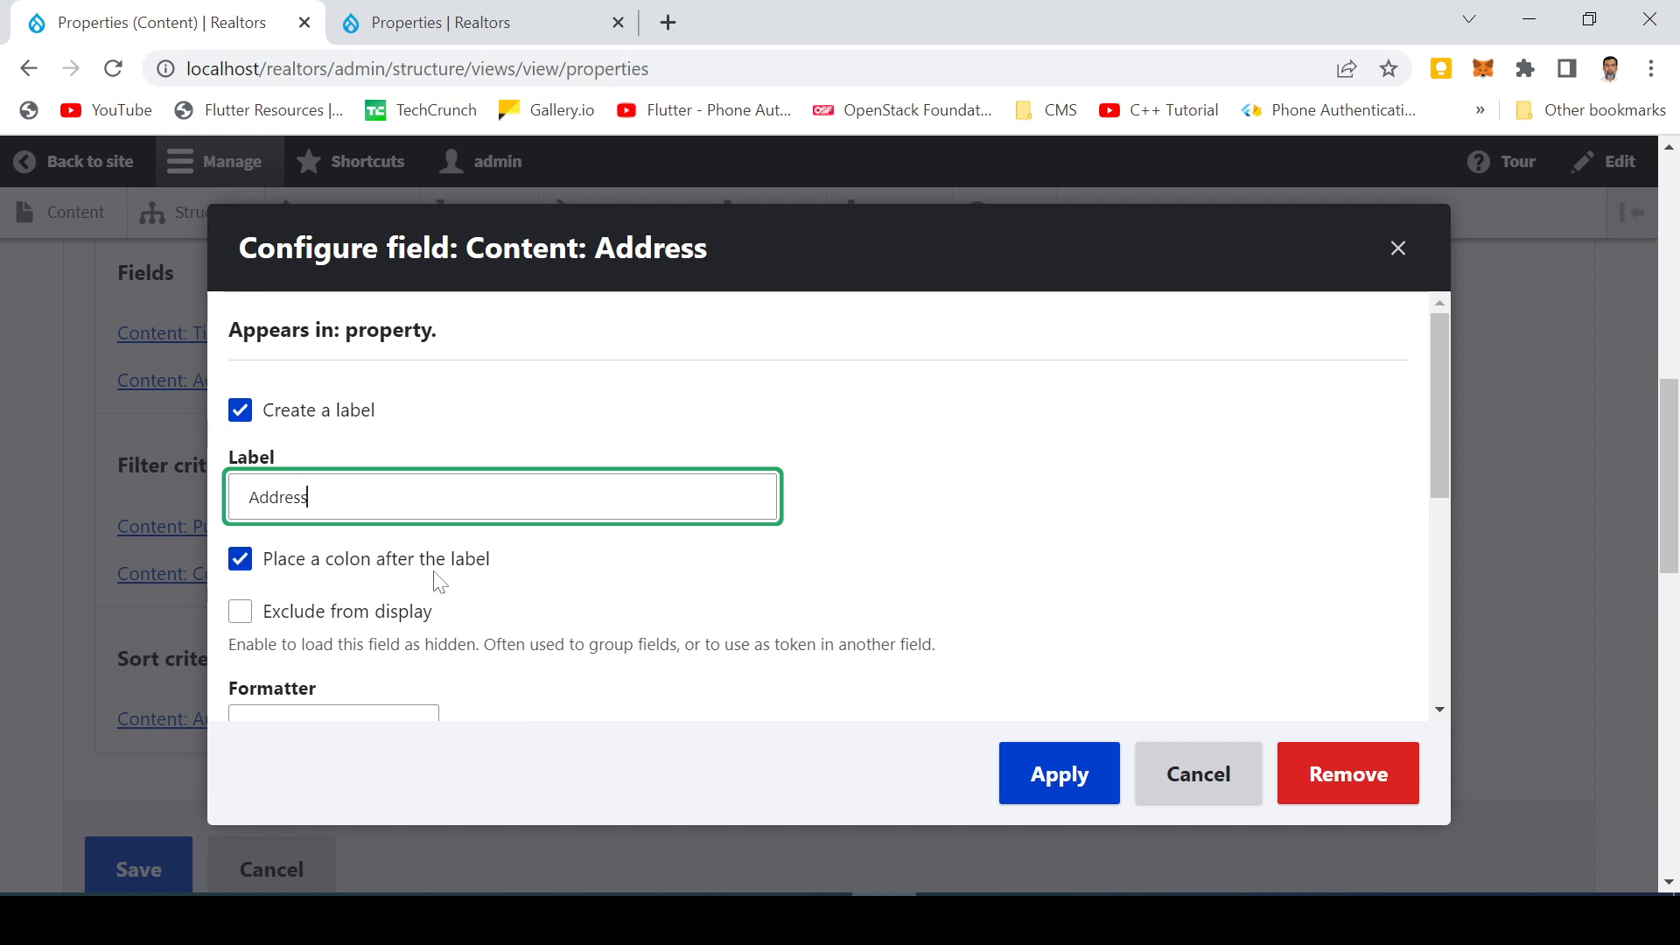
{"action": "left_click", "coordinate": [1035, 782]}
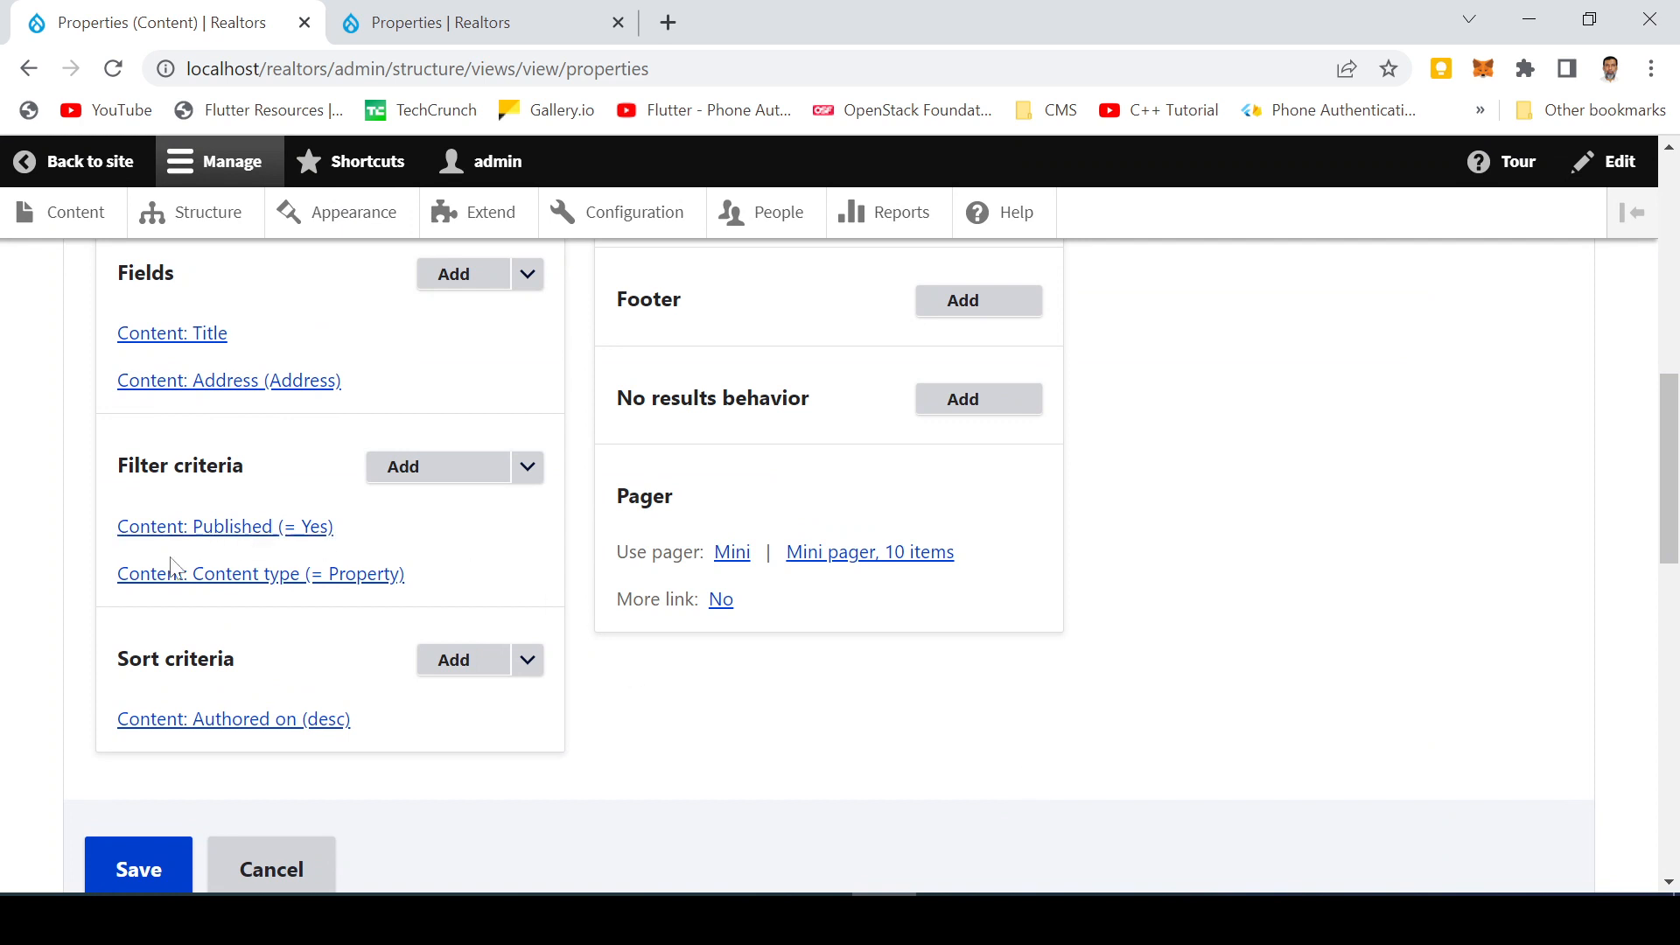
Review the preview of property titles and addresses in the grid
{"action": "scroll", "coordinate": [88, 636], "scroll_direction": "down", "scroll_amount": 12}
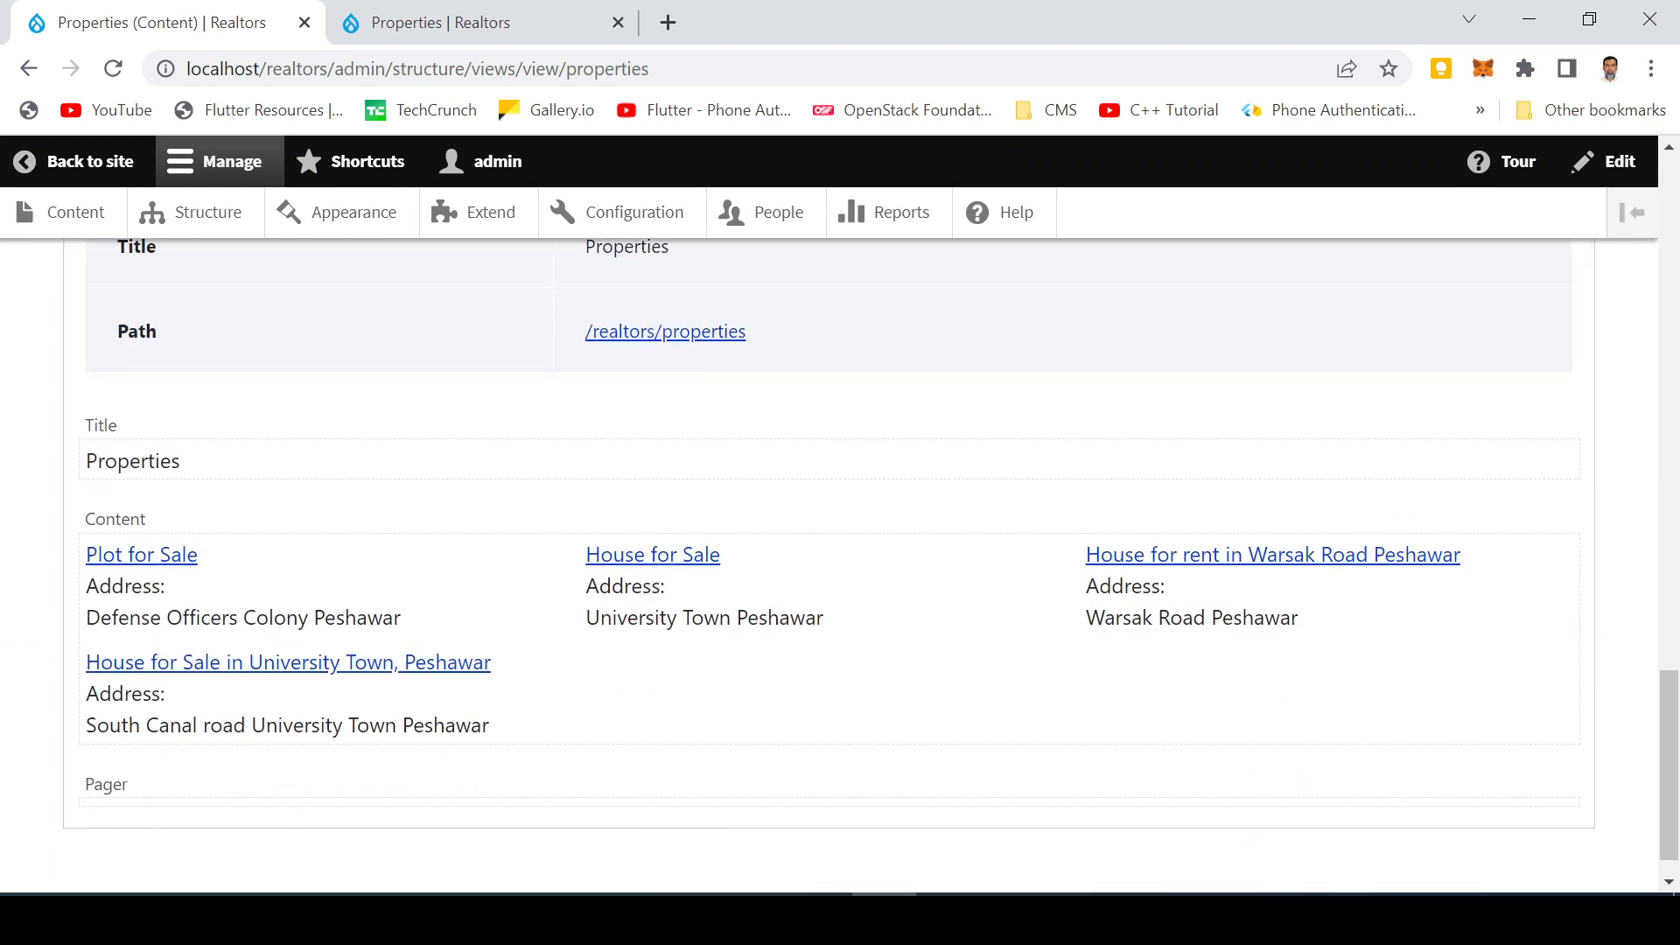
{"action": "left_click_drag", "start_coordinate": [98, 585], "coordinate": [368, 617]}
{"action": "left_click", "coordinate": [781, 681]}
{"action": "scroll", "coordinate": [548, 618], "scroll_direction": "up", "scroll_amount": 15}
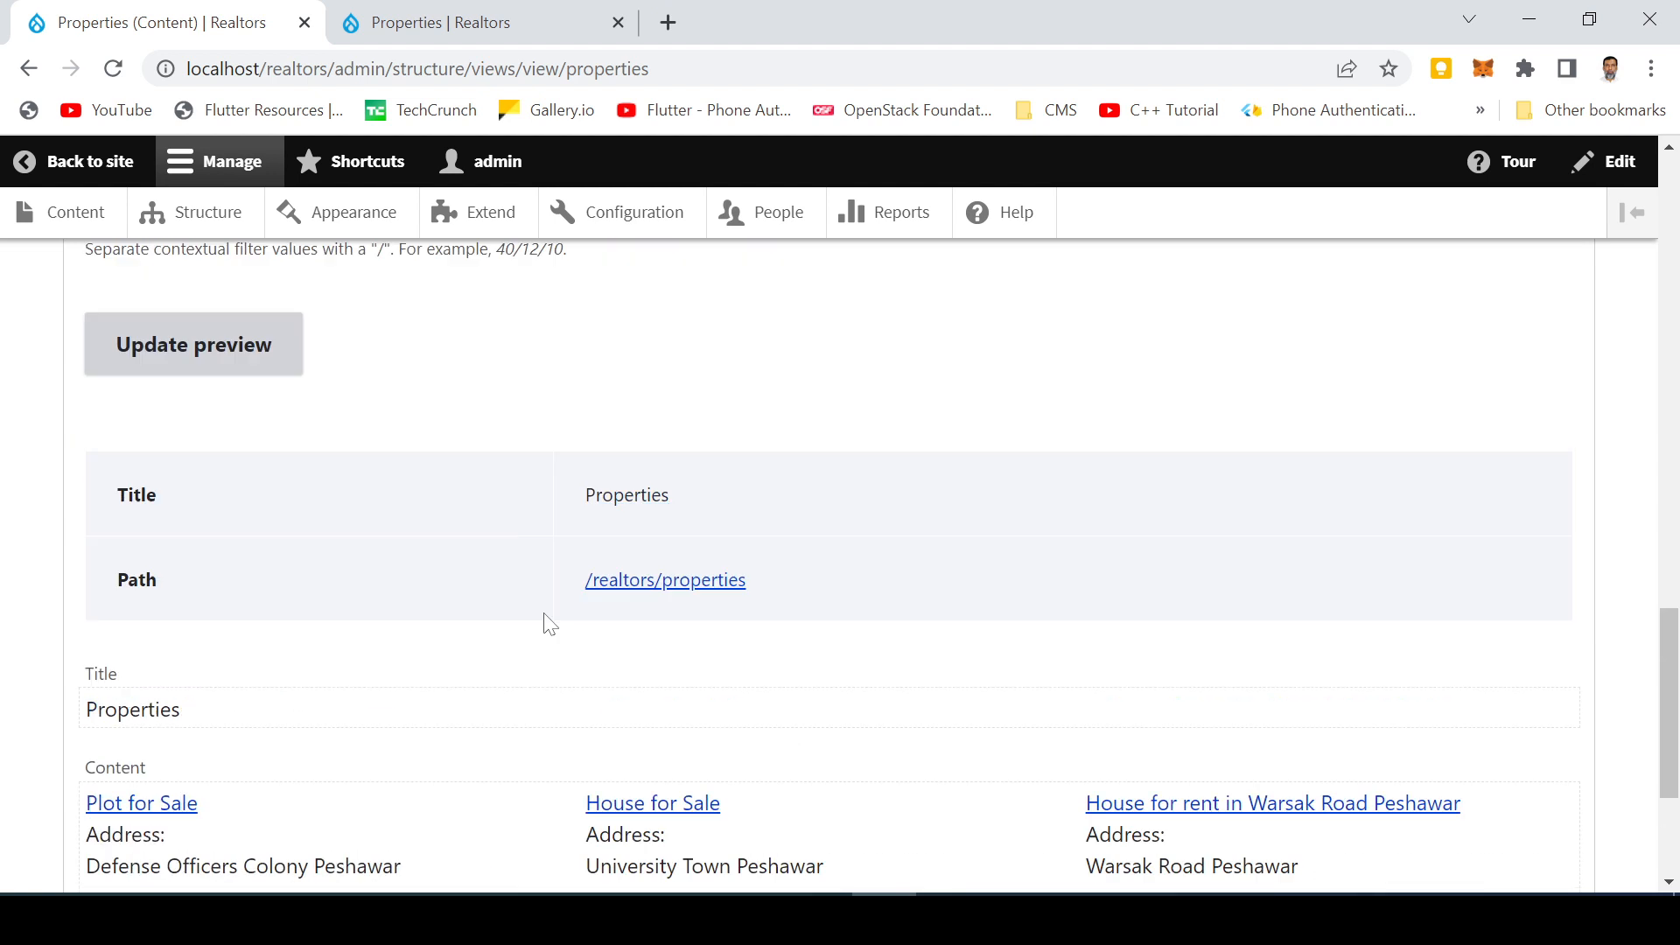
{"action": "scroll", "coordinate": [367, 585], "scroll_direction": "down", "scroll_amount": 5}
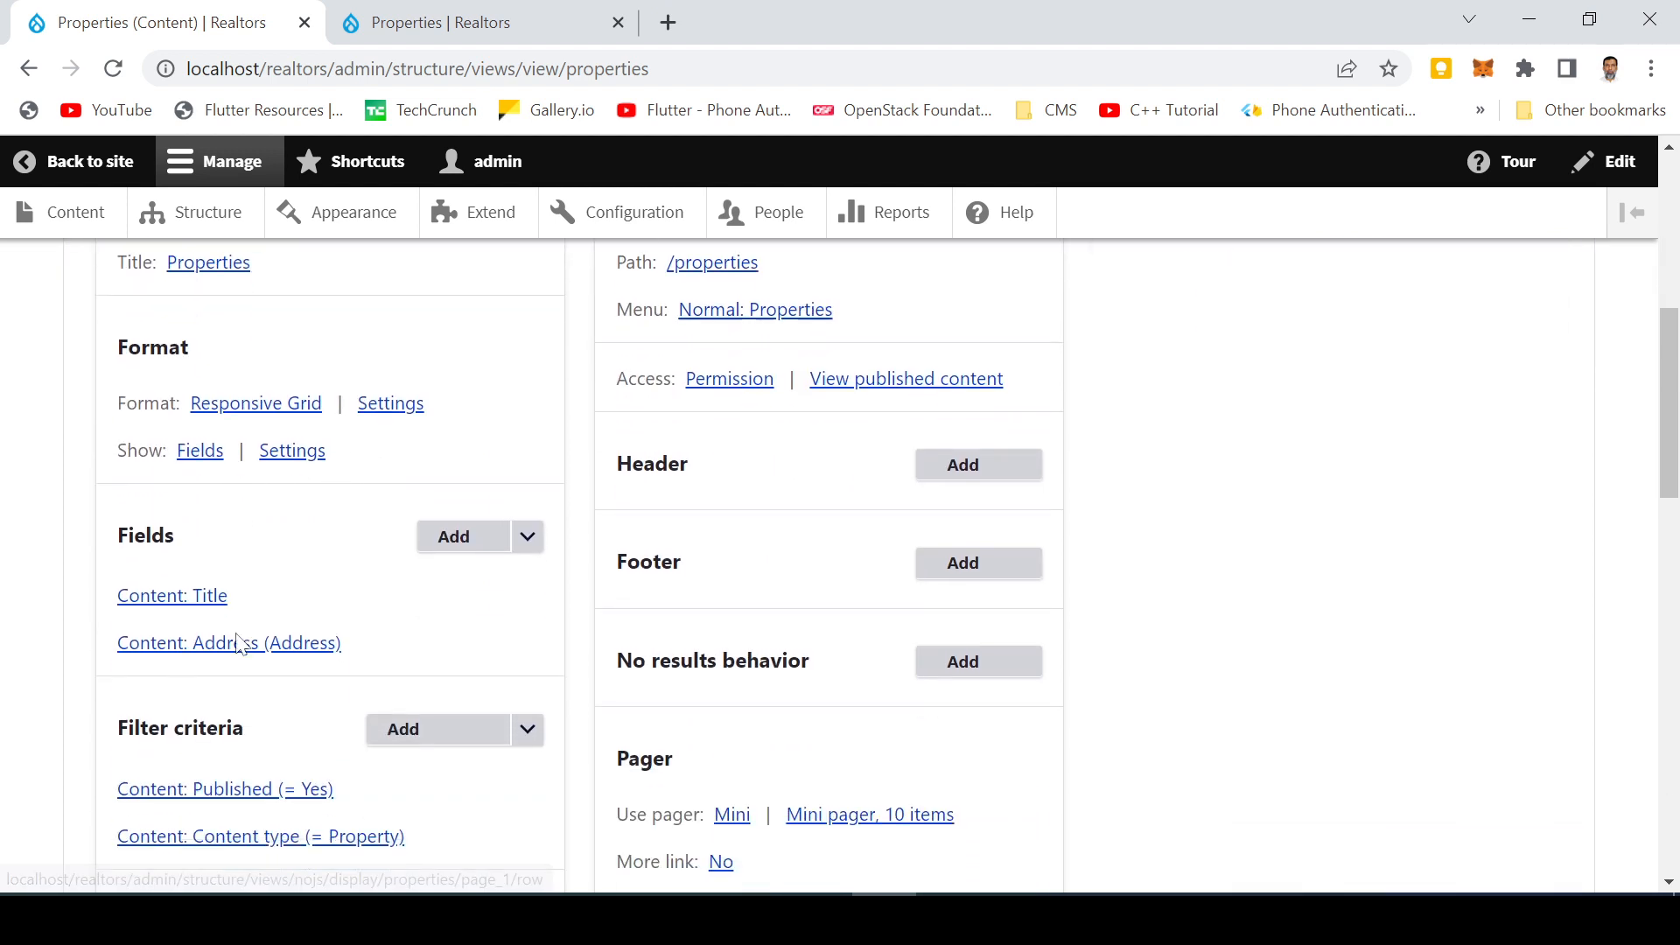
Remove the label from the Address field and apply the change
{"action": "left_click", "coordinate": [284, 658]}
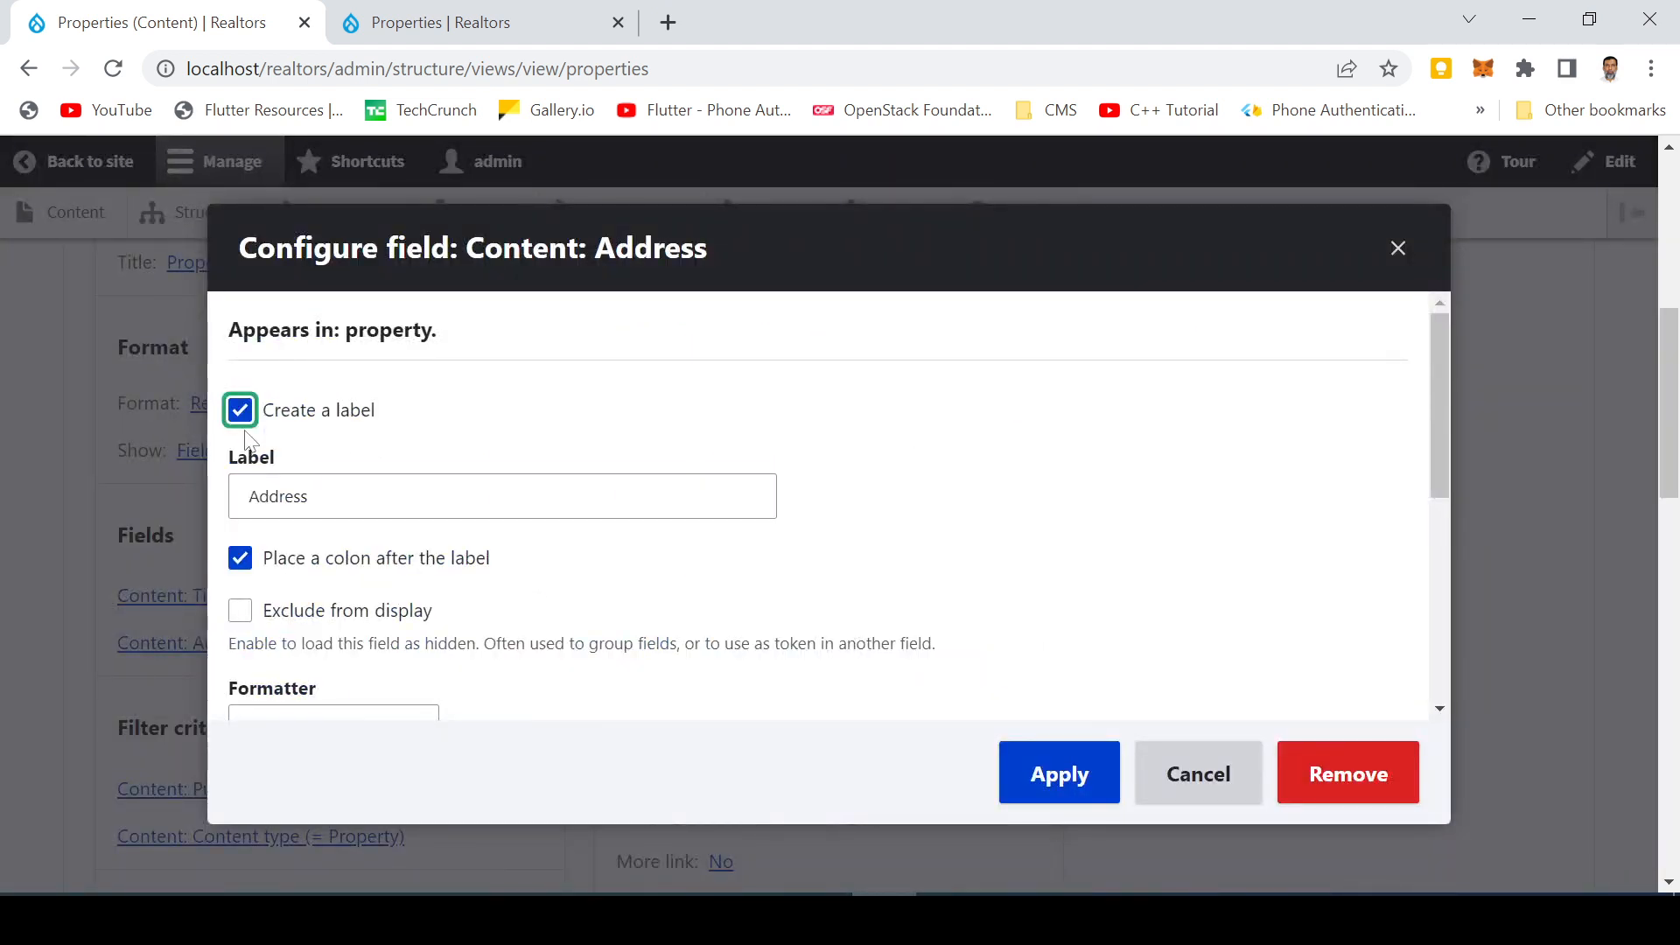
{"action": "left_click", "coordinate": [240, 411]}
{"action": "left_click", "coordinate": [1035, 776]}
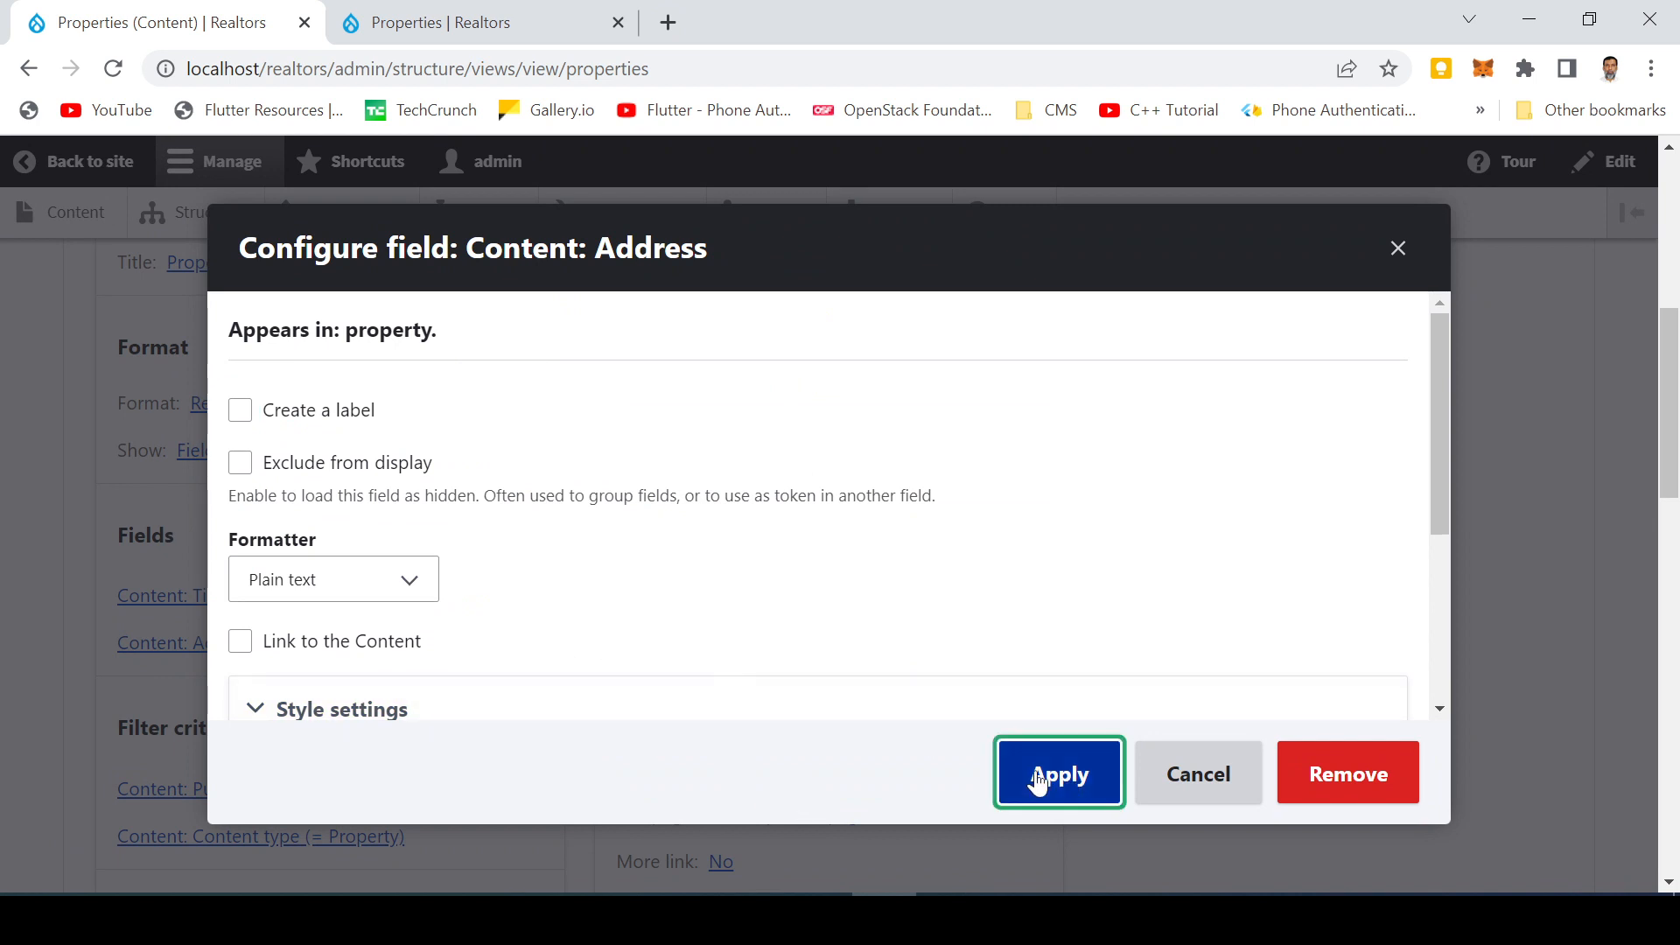
{"action": "scroll", "coordinate": [330, 700], "scroll_direction": "down", "scroll_amount": 15}
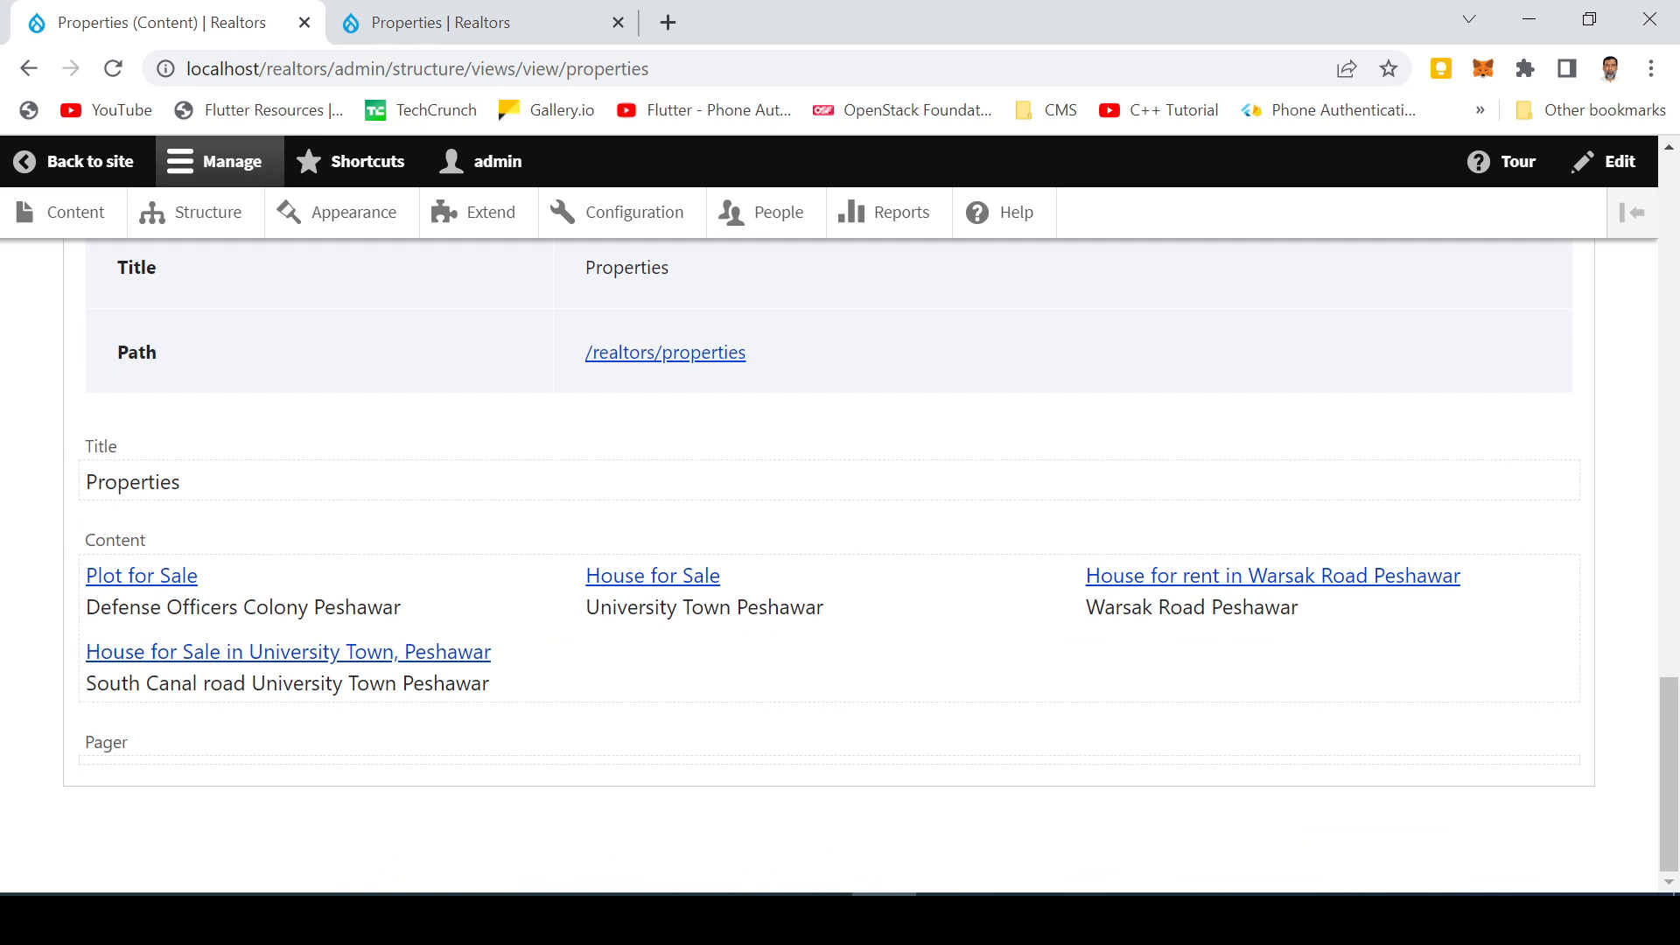
{"action": "scroll", "coordinate": [186, 632], "scroll_direction": "up", "scroll_amount": 12}
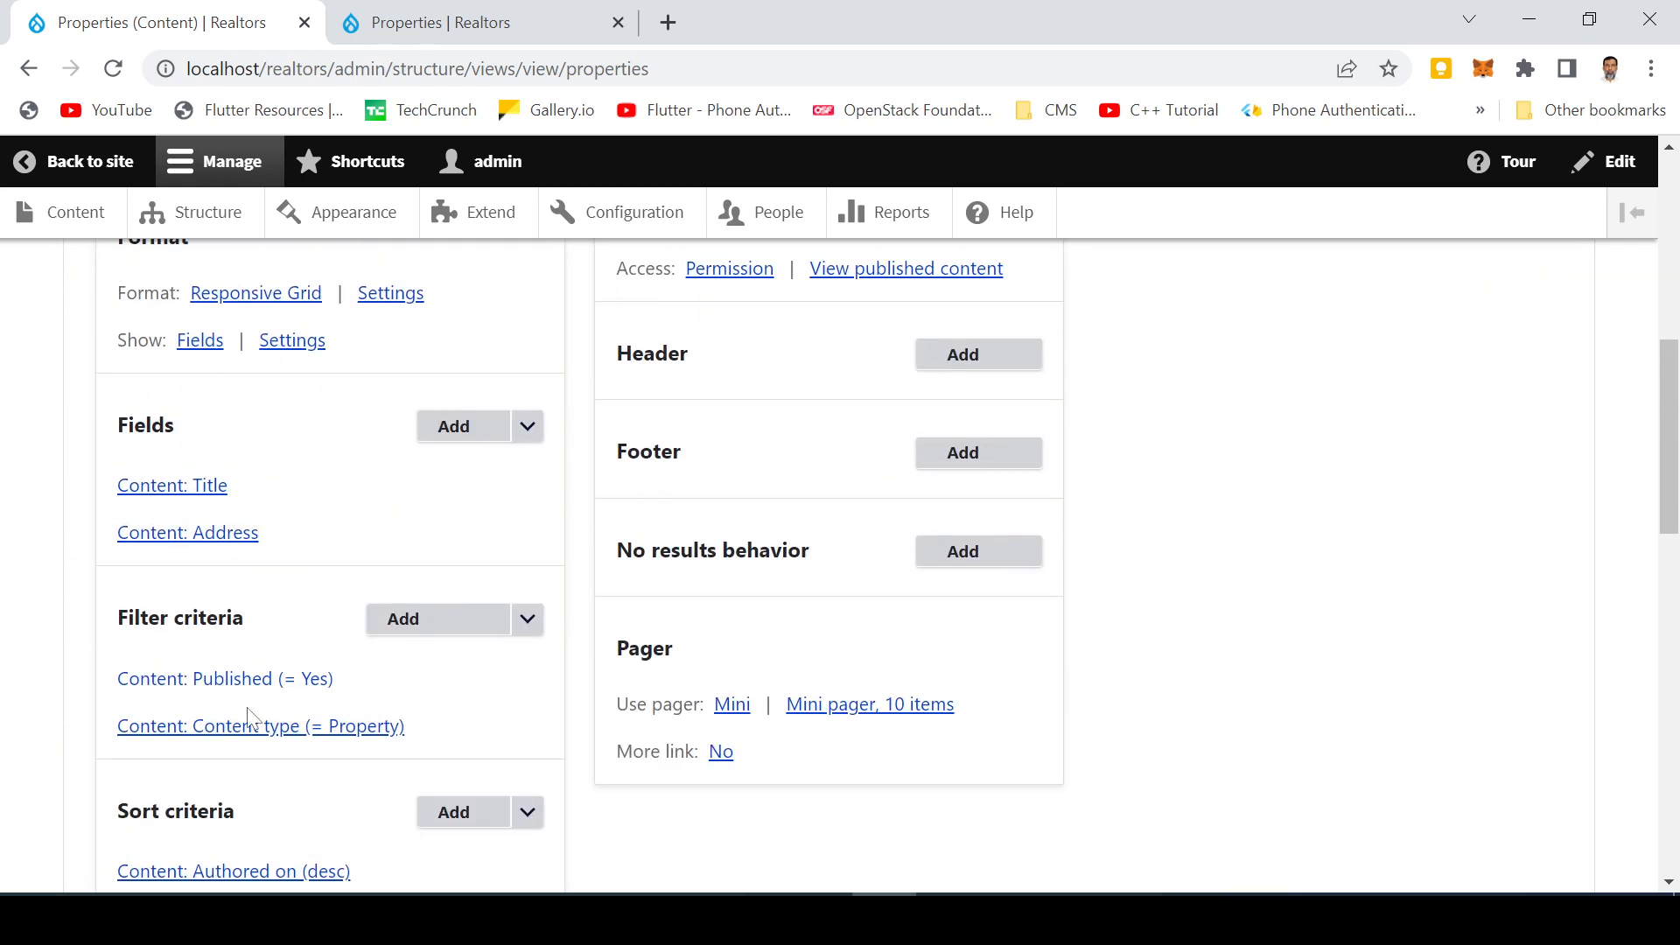
{"action": "left_click", "coordinate": [255, 734]}
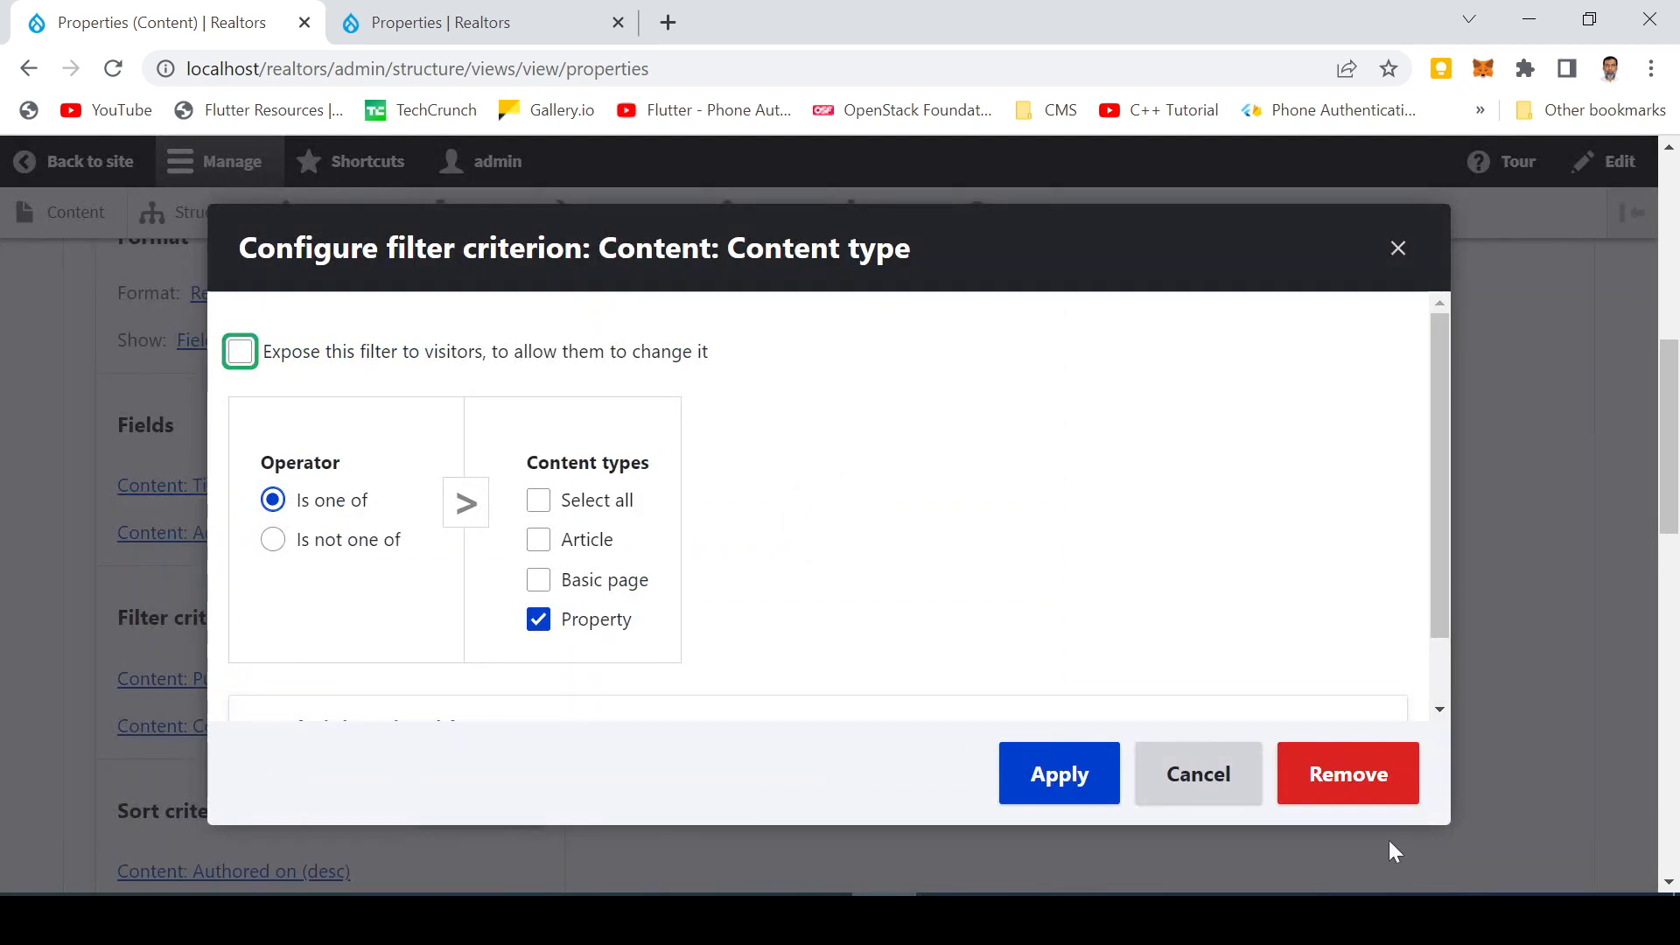
{"action": "left_click", "coordinate": [1196, 781]}
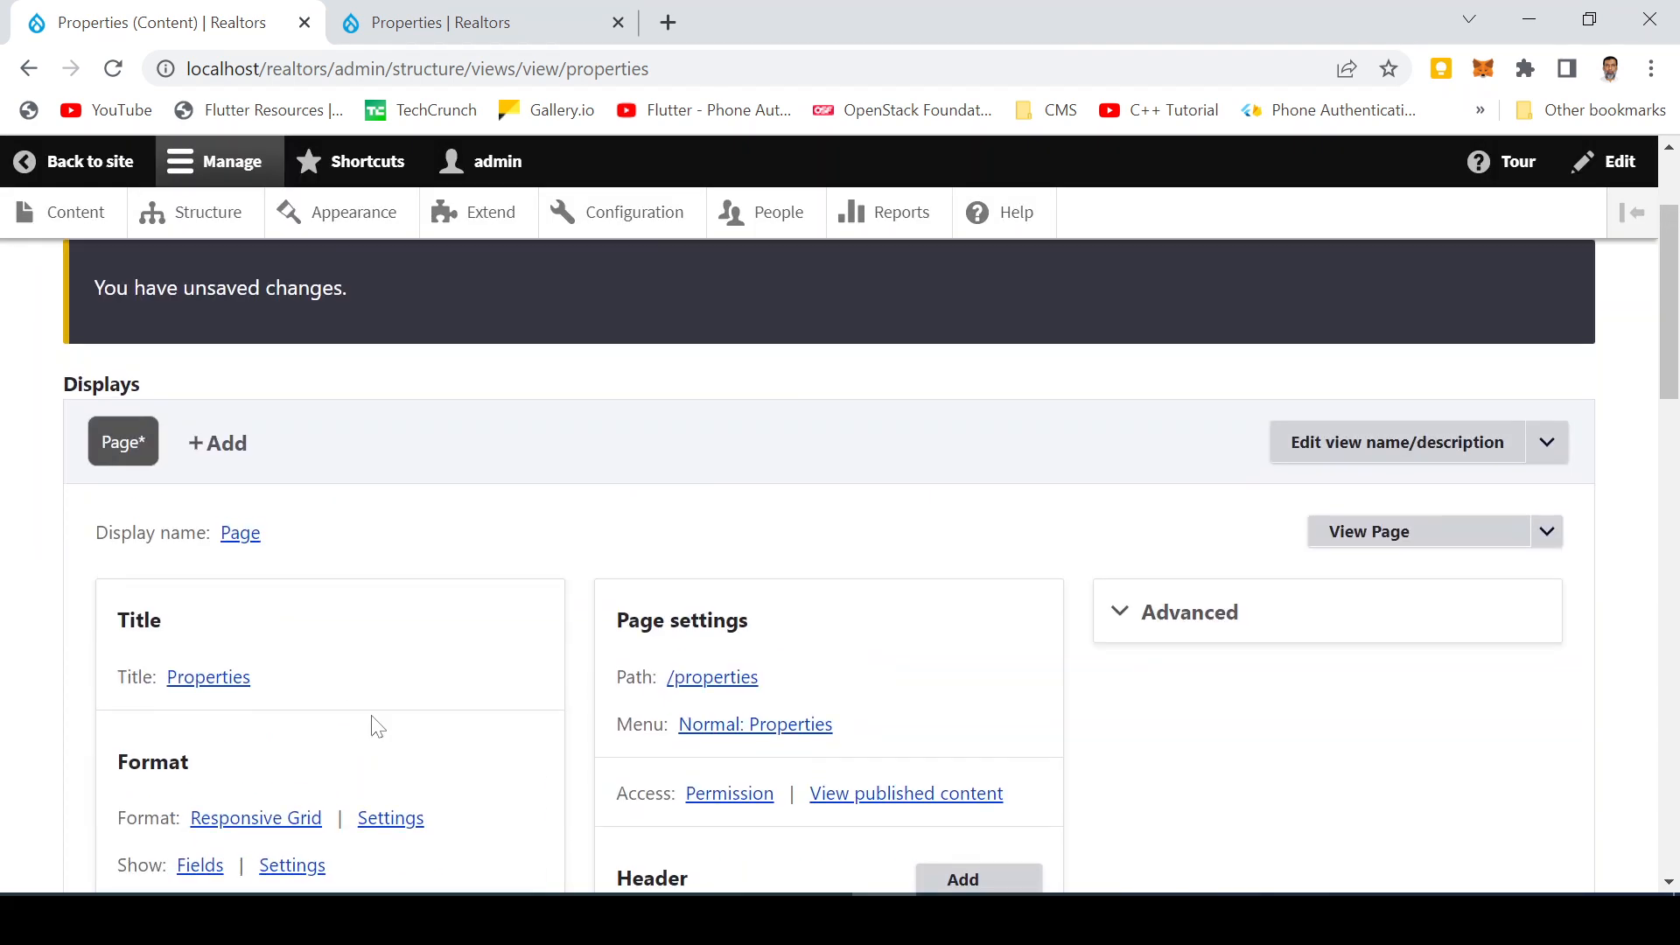
Create the label Address on the Address field, set its formatter to User name, and apply
{"action": "scroll", "coordinate": [386, 720], "scroll_direction": "down", "scroll_amount": 3}
{"action": "left_click", "coordinate": [187, 794]}
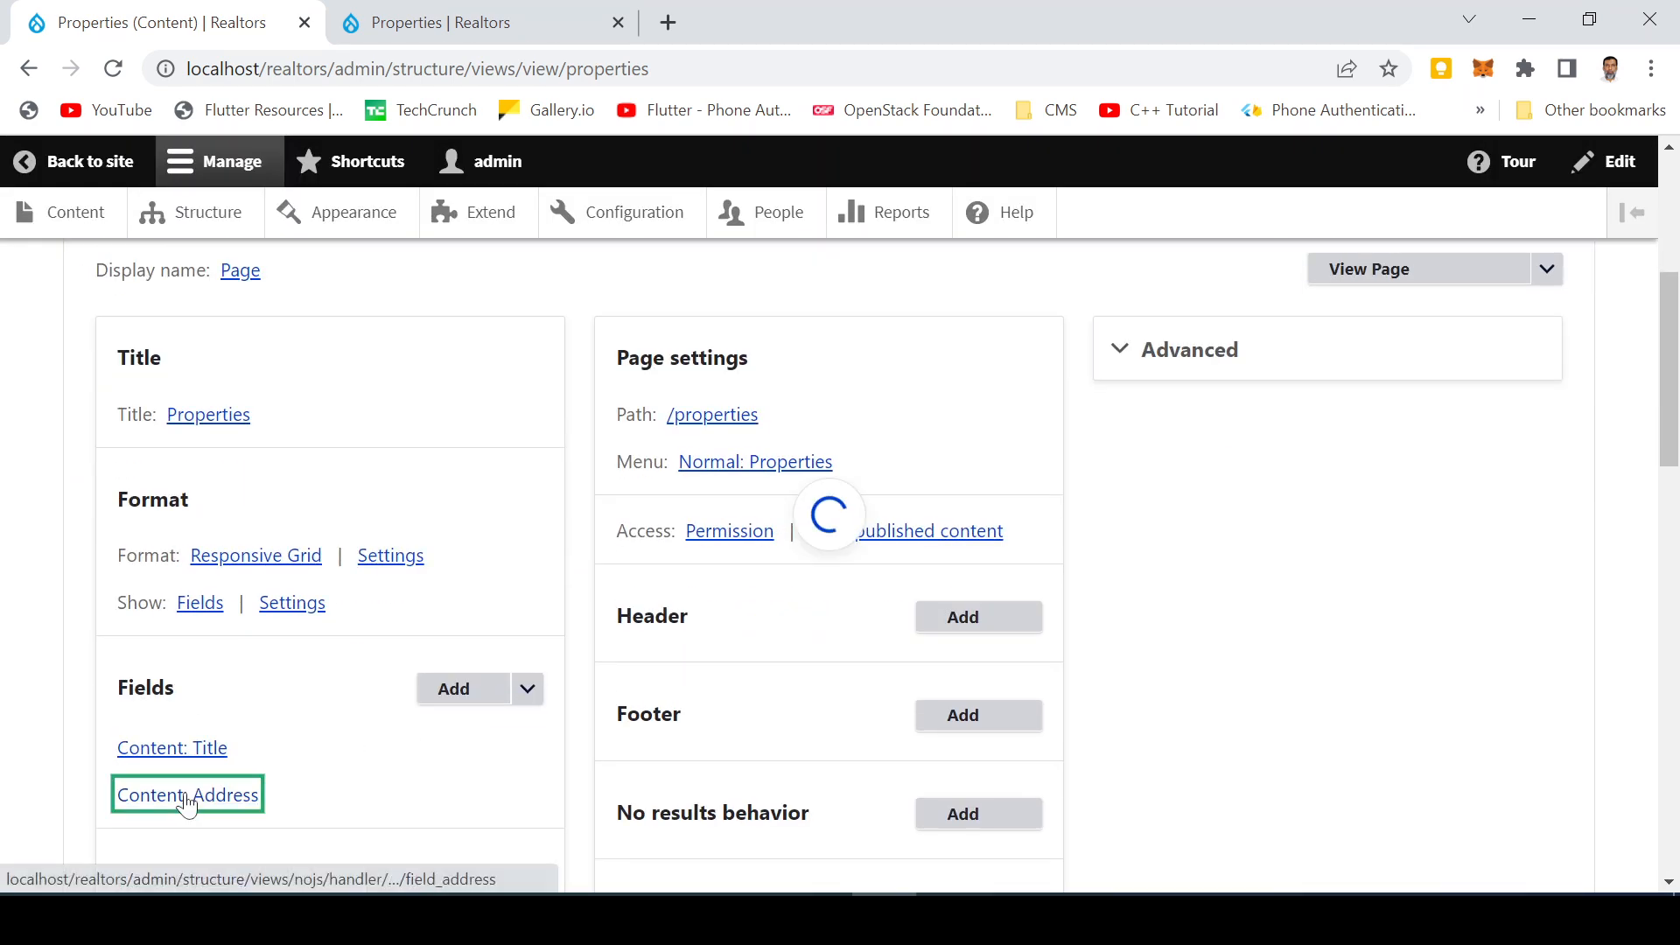
{"action": "left_click", "coordinate": [239, 410]}
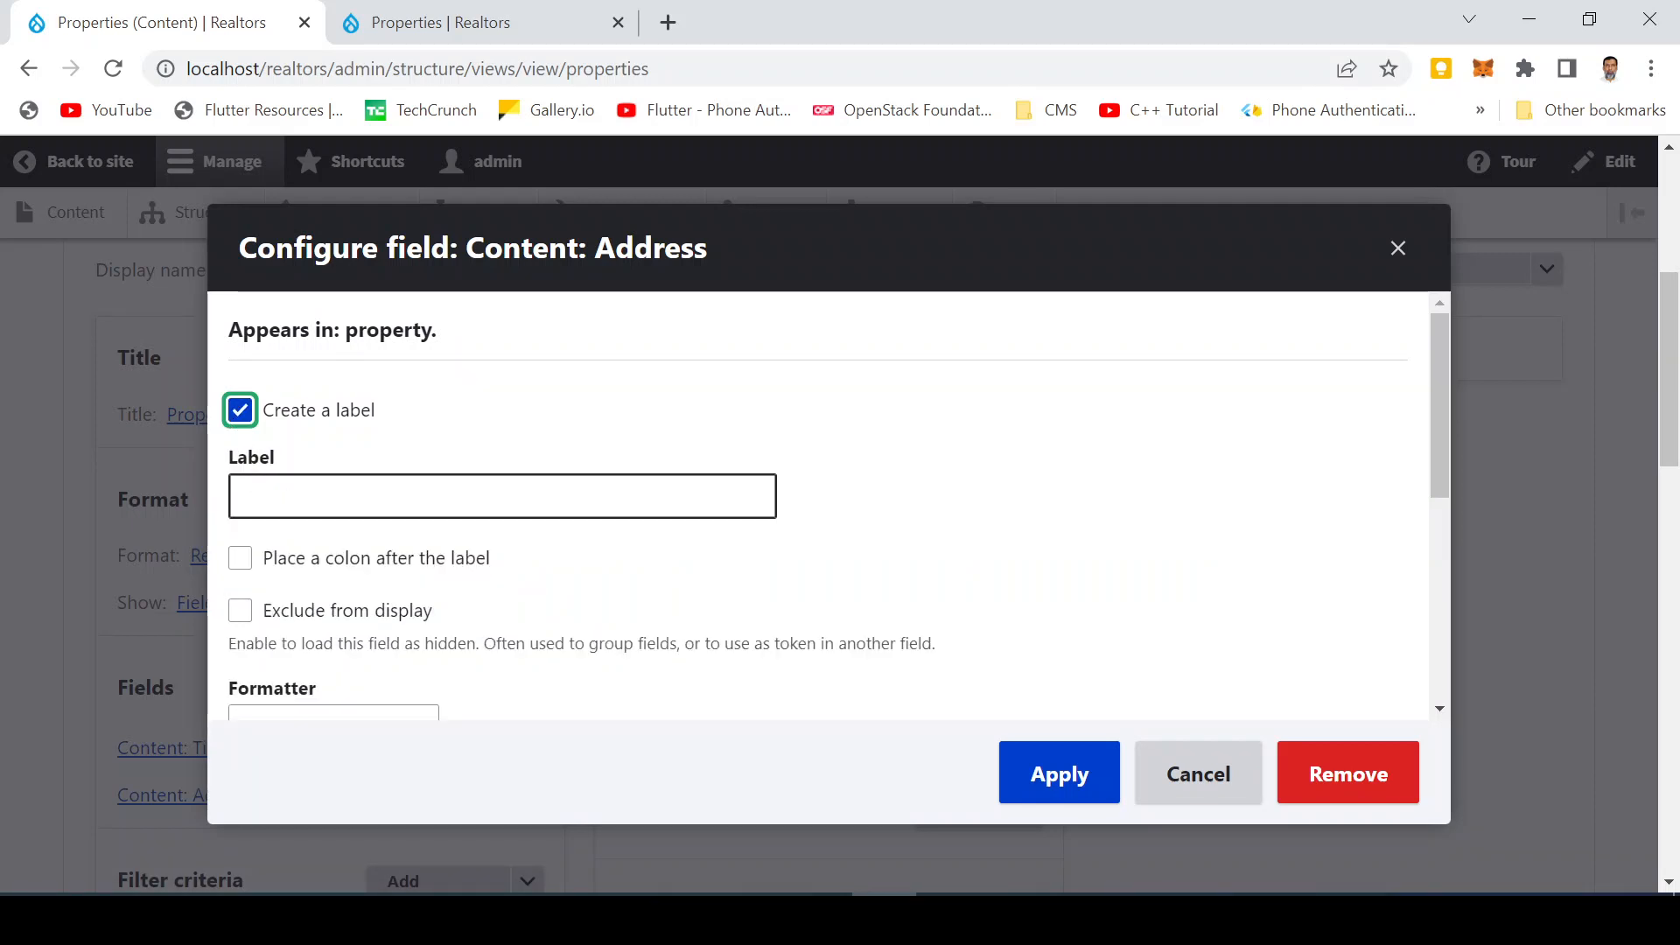
{"action": "left_click", "coordinate": [385, 496]}
{"action": "left_click", "coordinate": [470, 604]}
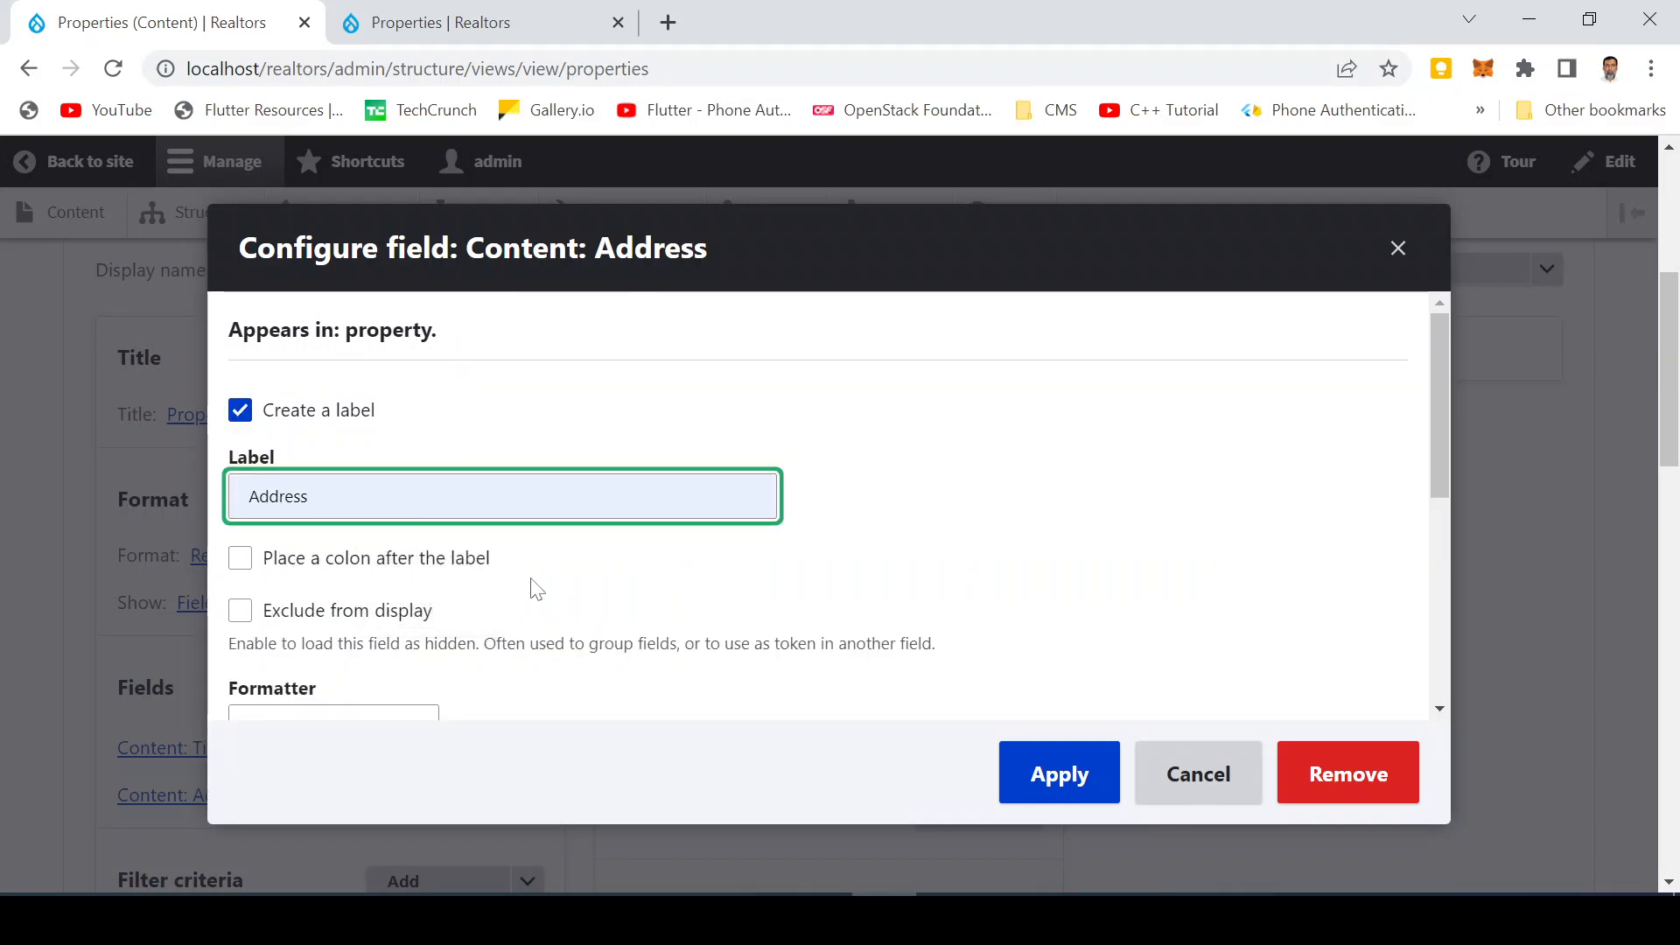
{"action": "scroll", "coordinate": [569, 591], "scroll_direction": "down", "scroll_amount": 3}
{"action": "left_click", "coordinate": [291, 475]}
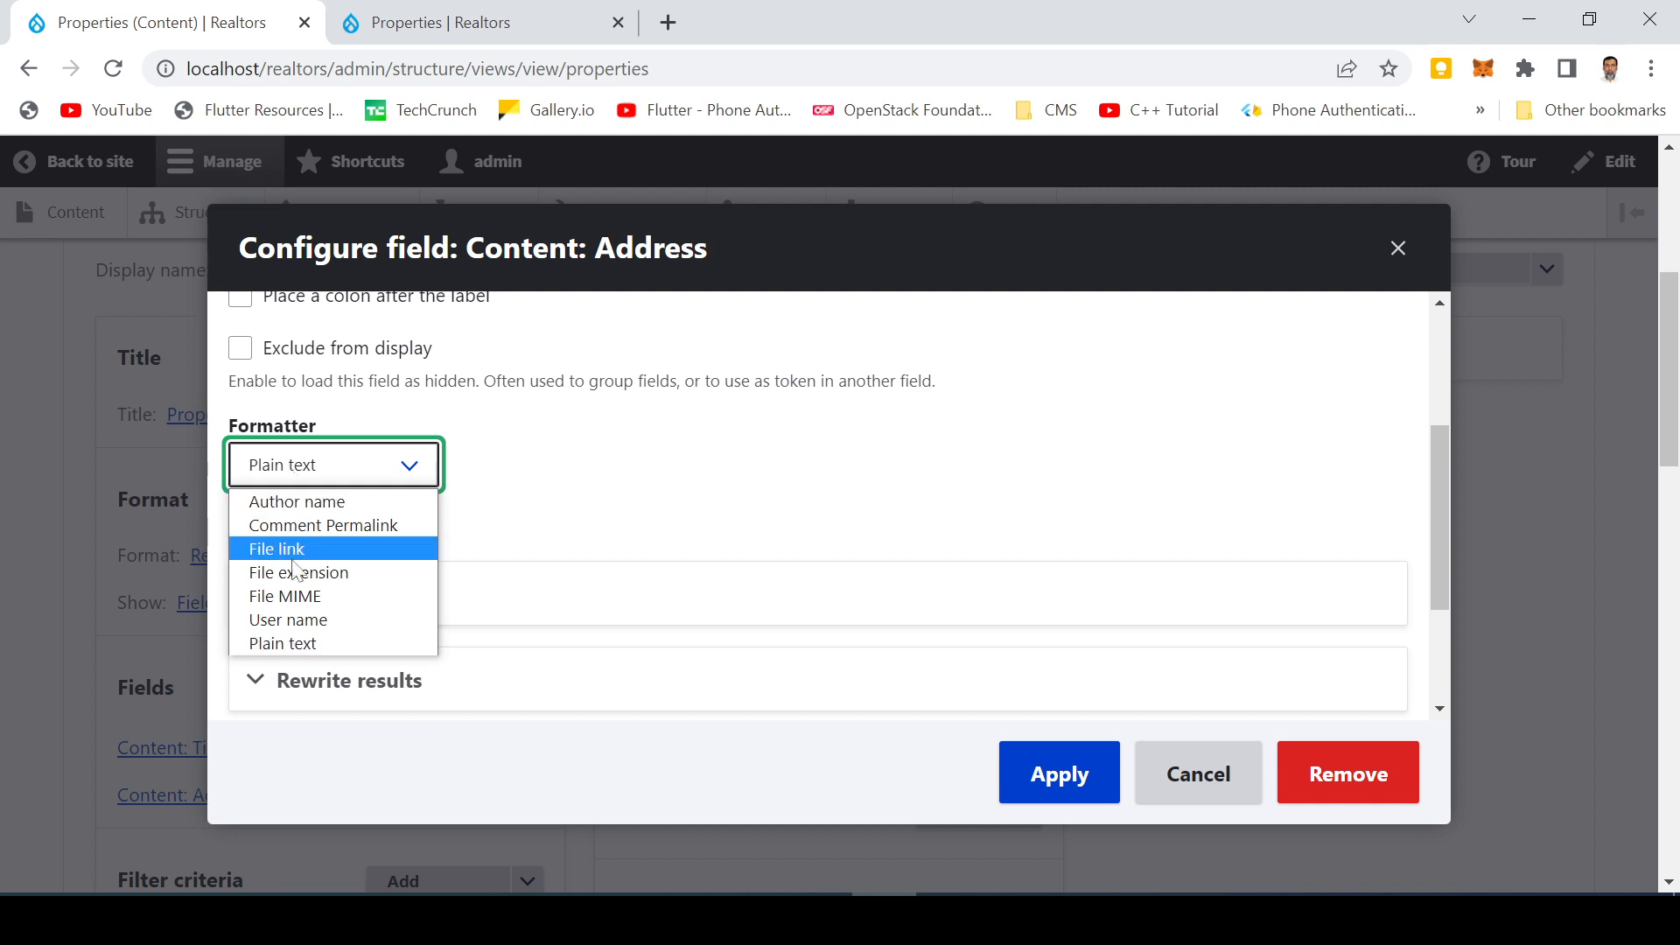
{"action": "left_click", "coordinate": [289, 621]}
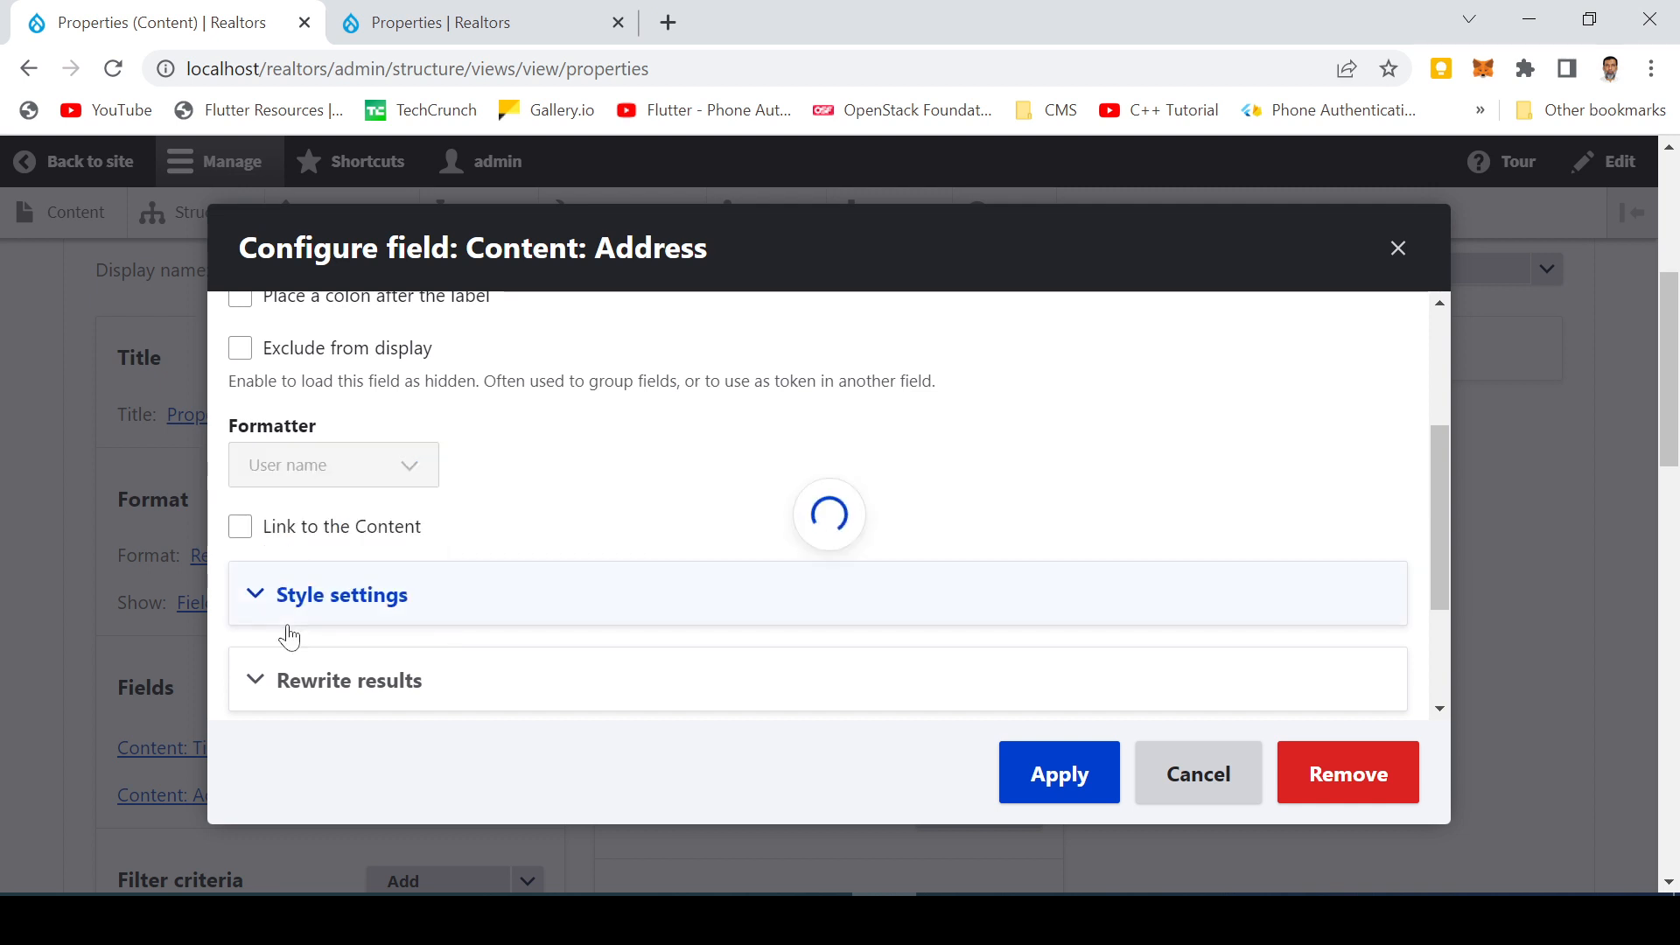
{"action": "scroll", "coordinate": [705, 656], "scroll_direction": "down", "scroll_amount": 3}
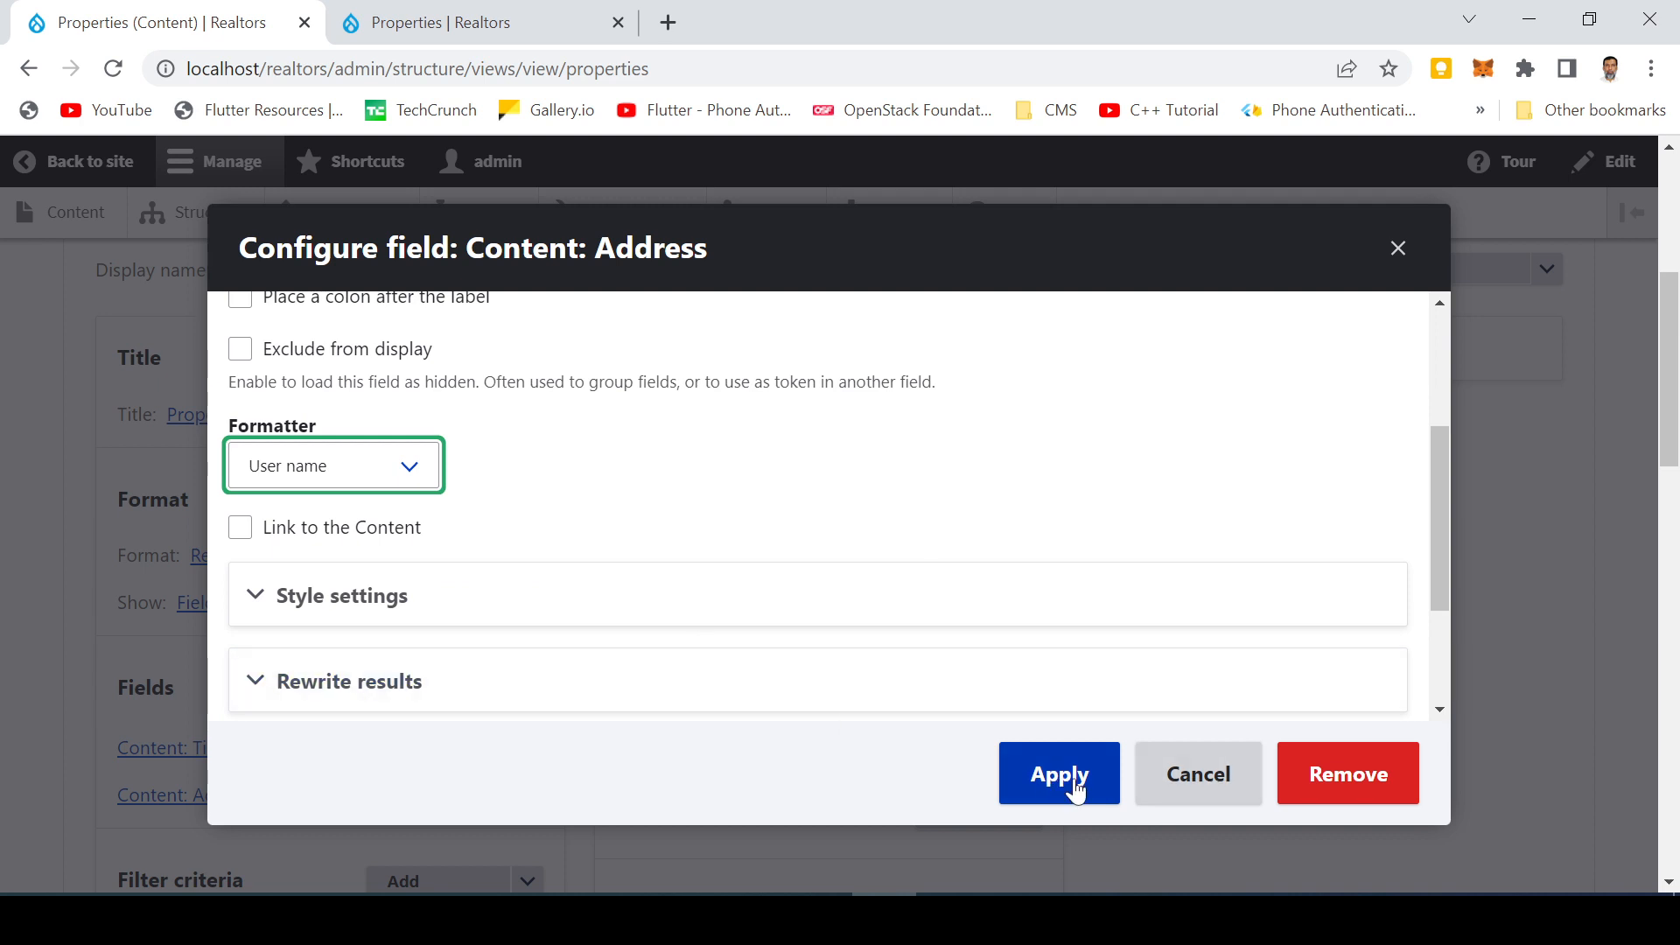
{"action": "left_click", "coordinate": [1077, 791]}
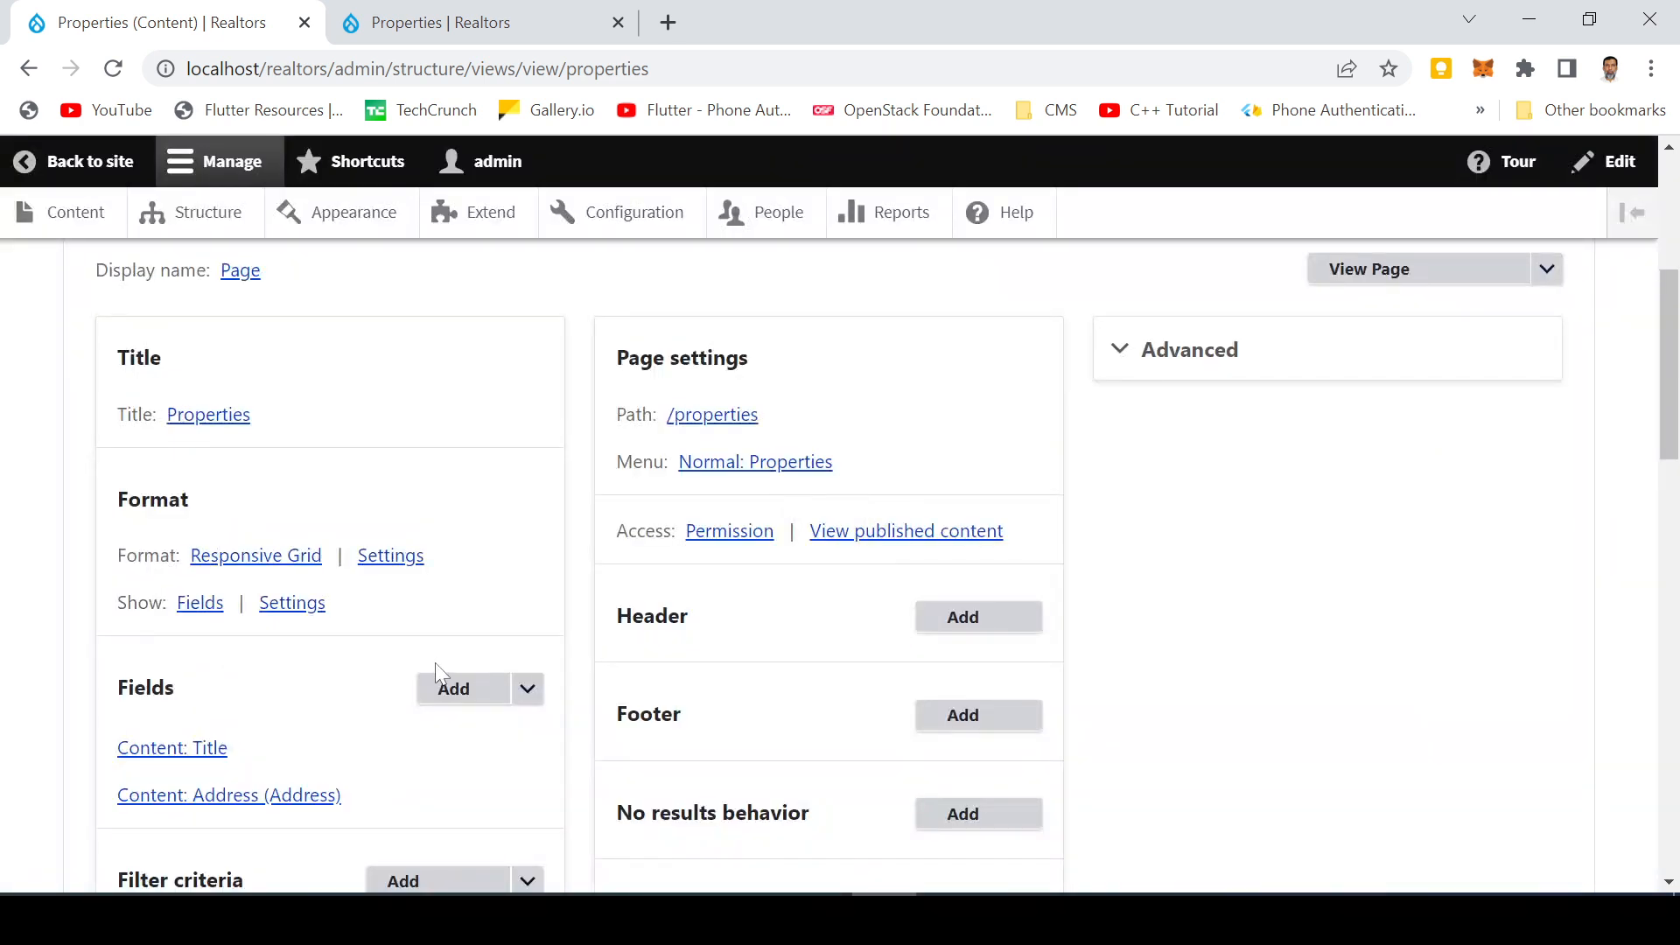
Review the updated preview of the property grid with address labels
{"action": "scroll", "coordinate": [251, 705], "scroll_direction": "down", "scroll_amount": 10}
{"action": "scroll", "coordinate": [232, 717], "scroll_direction": "down", "scroll_amount": 5}
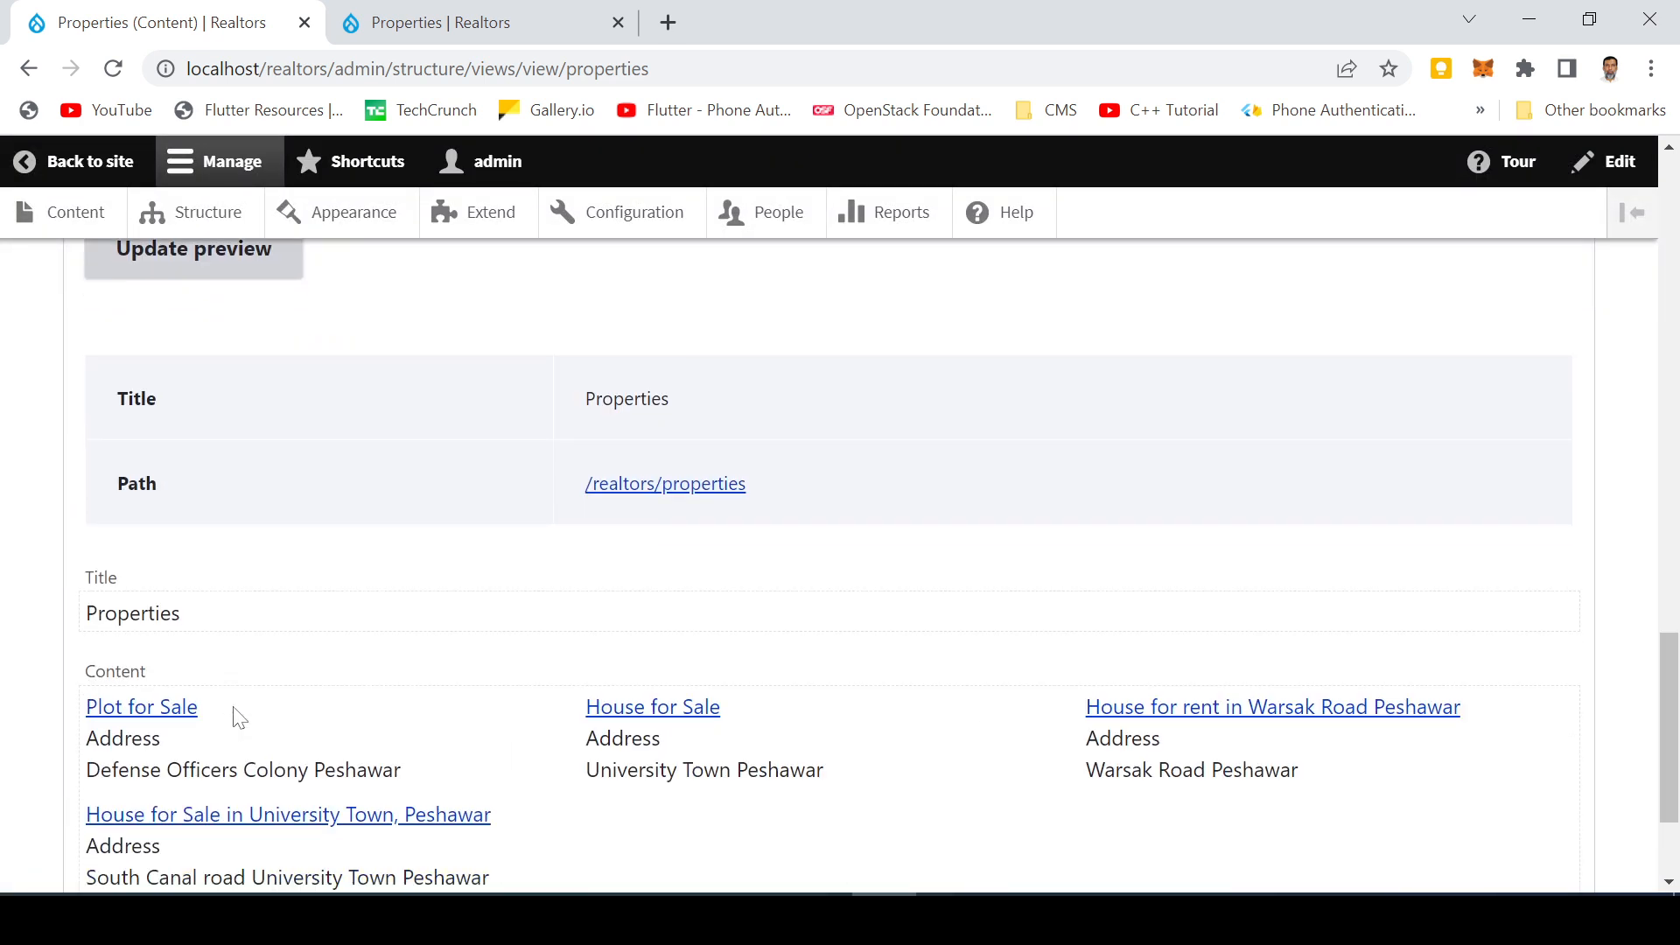
{"action": "scroll", "coordinate": [239, 717], "scroll_direction": "down", "scroll_amount": 2}
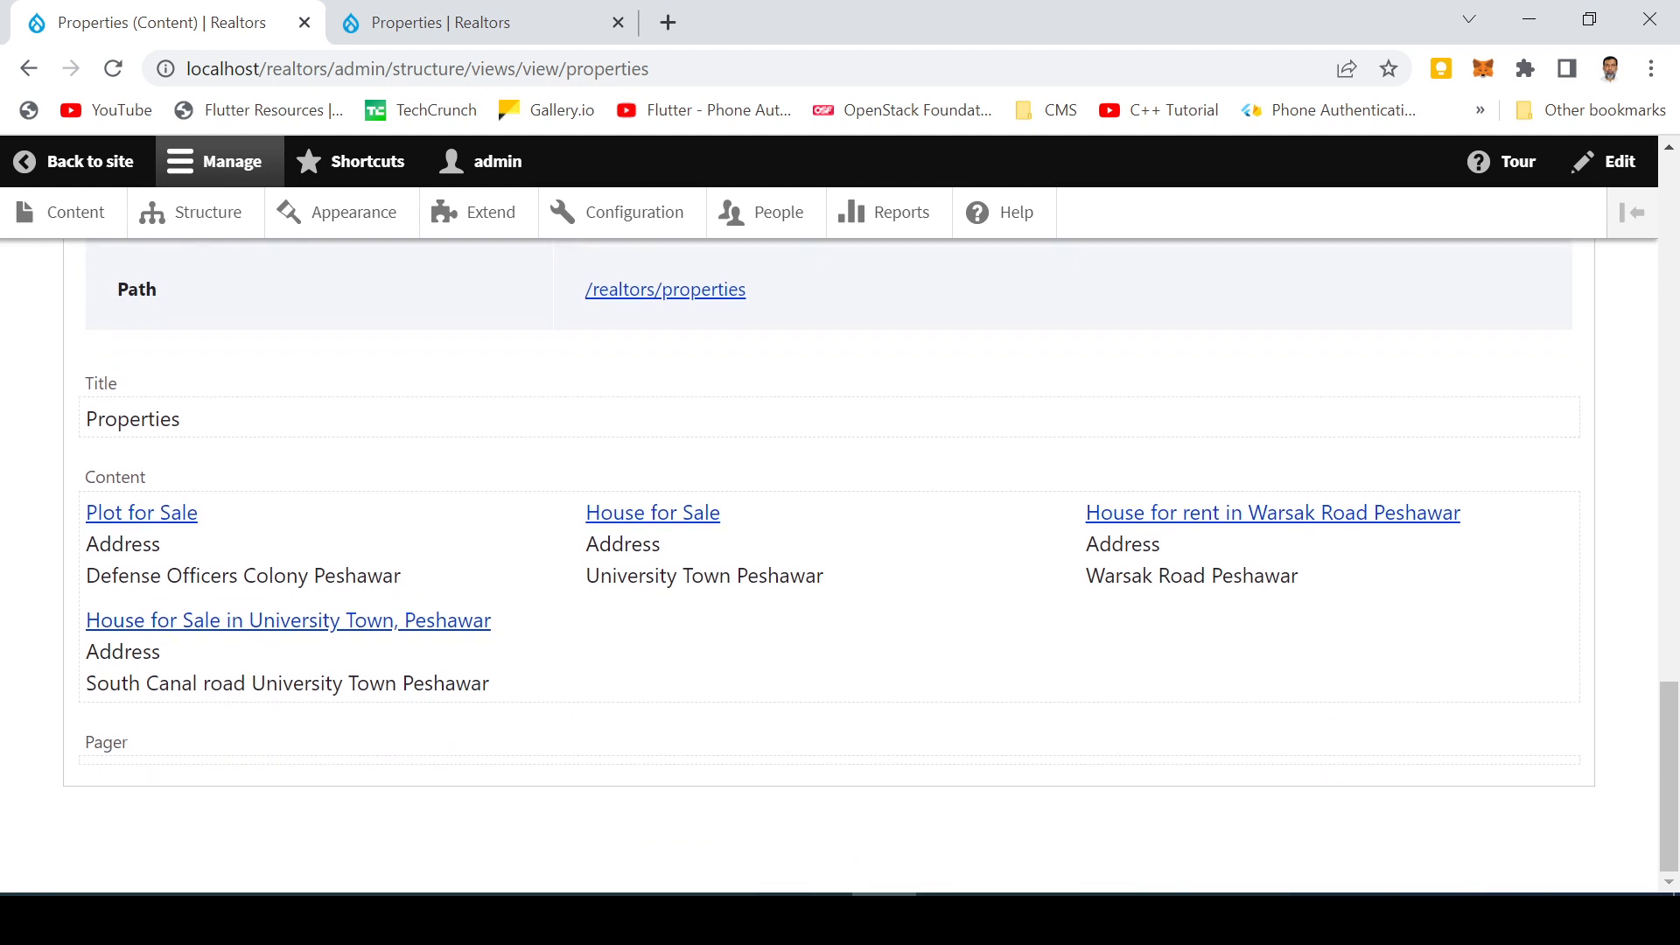
Open the filter criteria dialog and tick Ad Date, Area (in Marla), Bathrooms, Bedrooms, Photos target_id, Price and Property Type
{"action": "scroll", "coordinate": [293, 649], "scroll_direction": "up", "scroll_amount": 10}
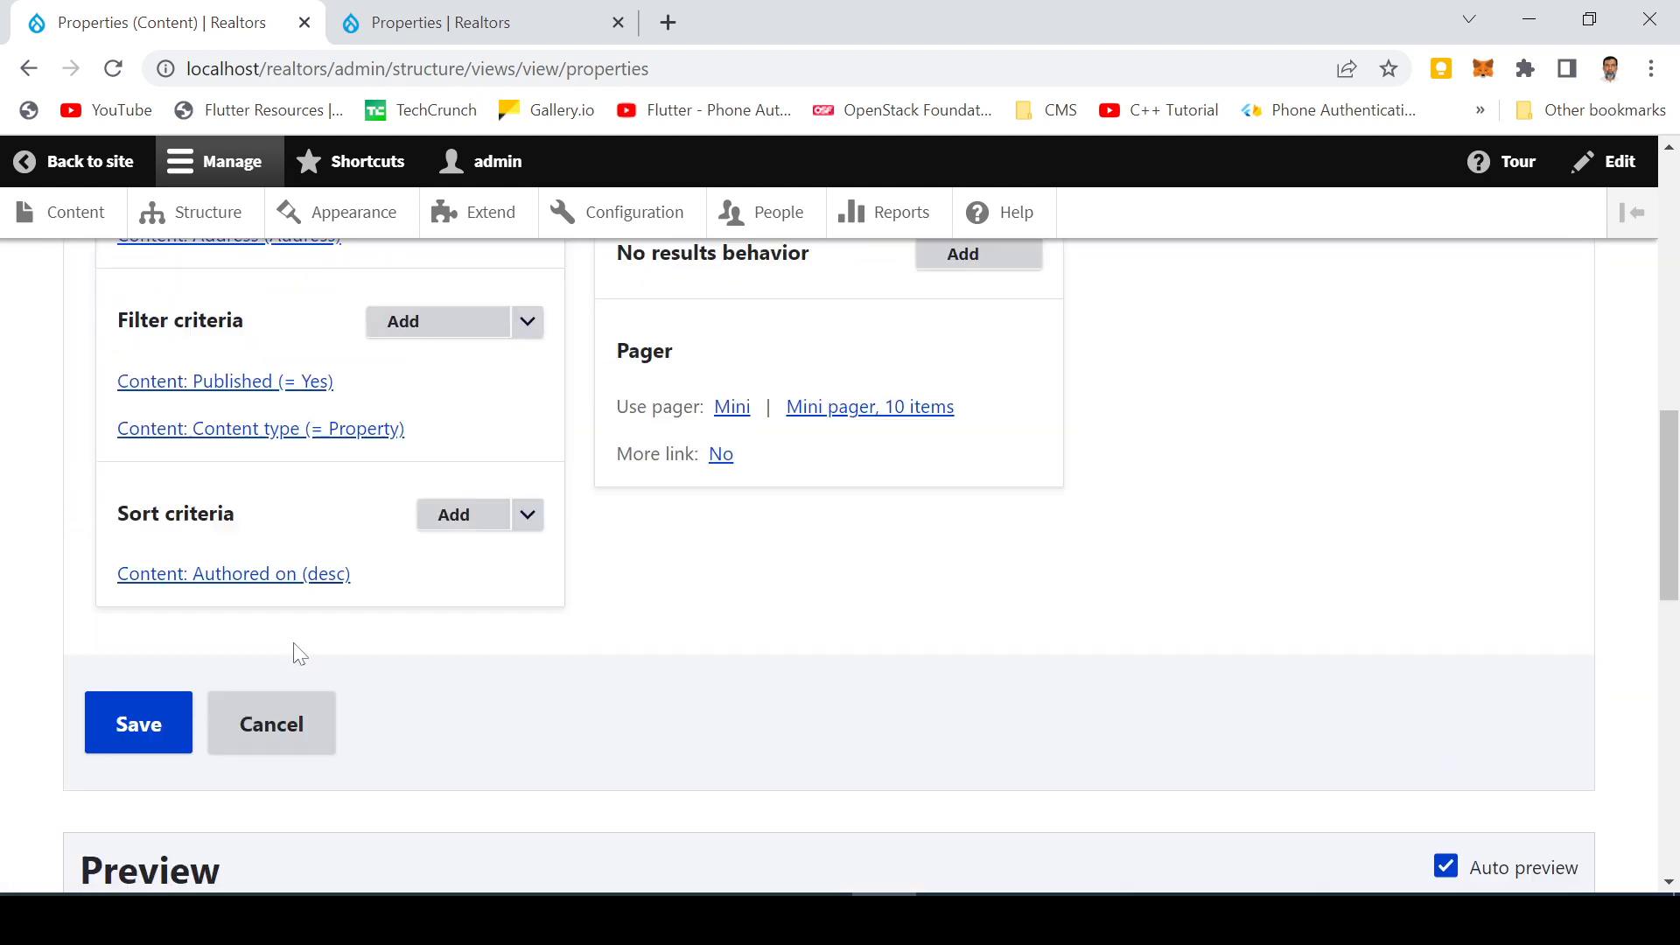
{"action": "left_click", "coordinate": [449, 434]}
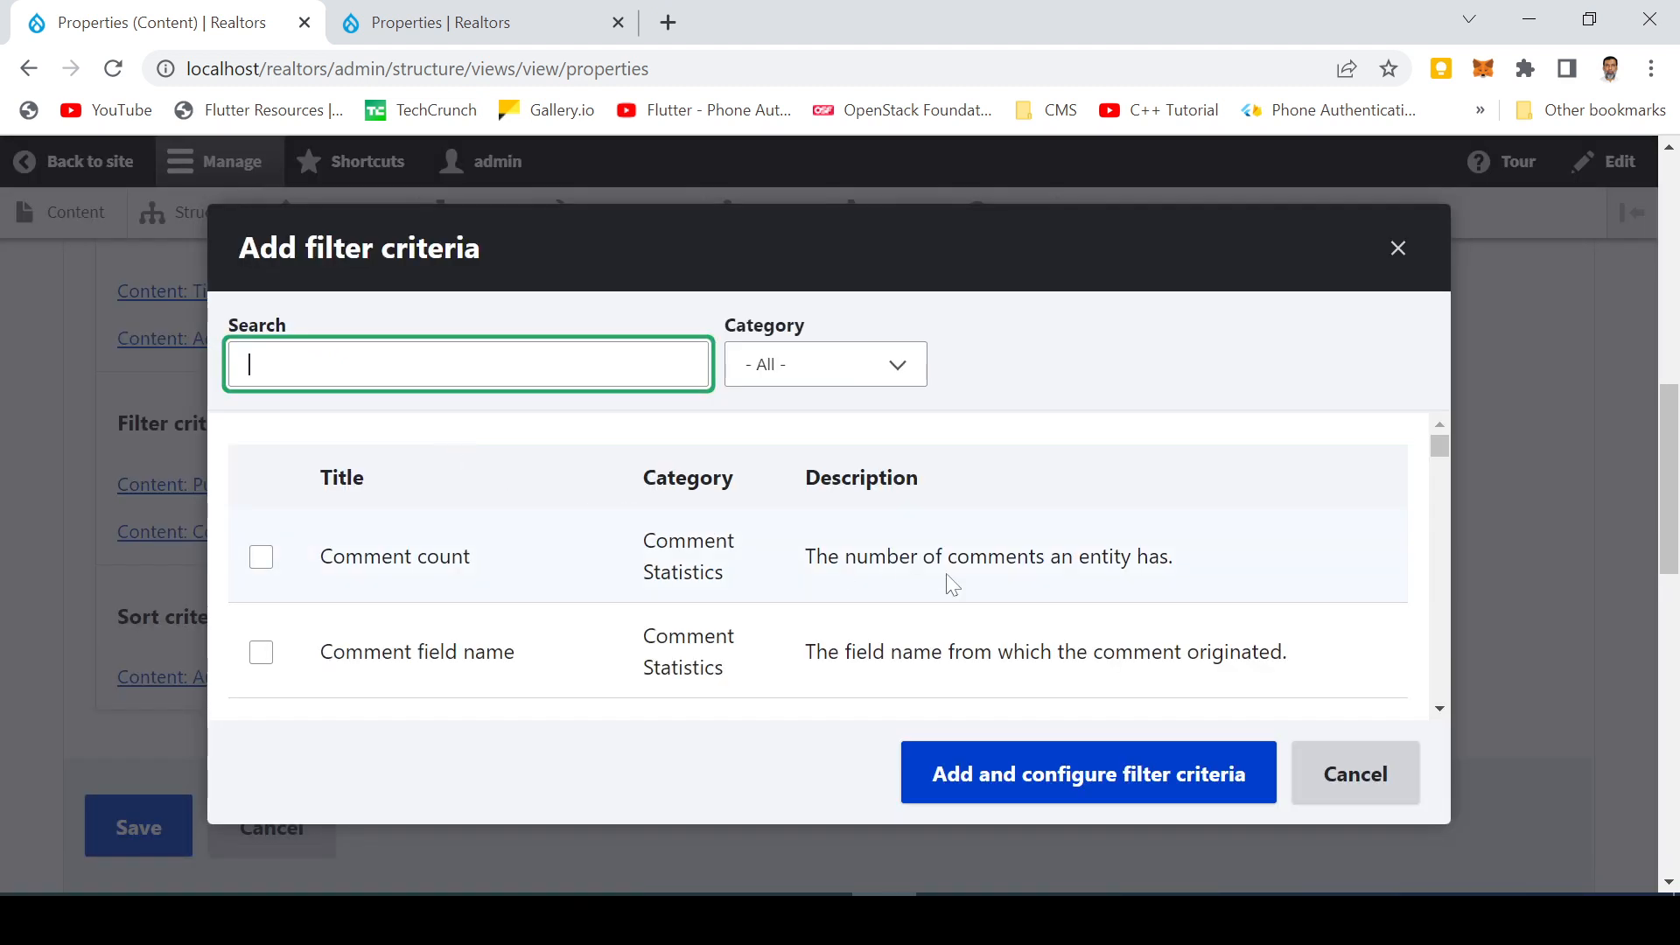
{"action": "scroll", "coordinate": [630, 613], "scroll_direction": "down", "scroll_amount": 5}
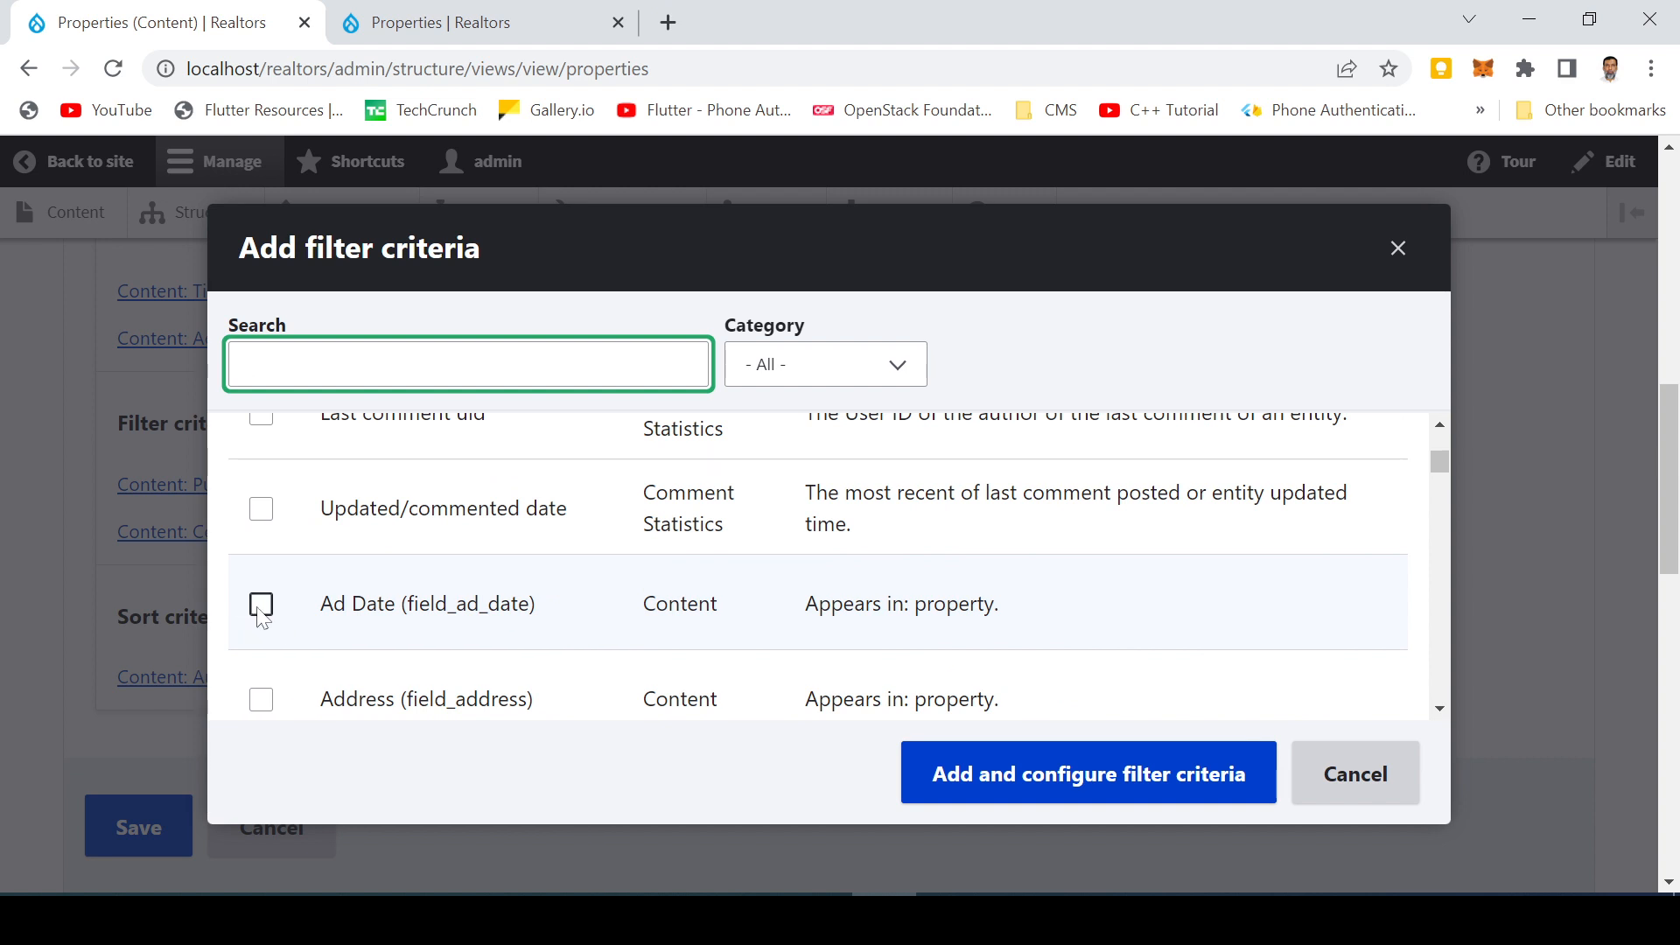
{"action": "left_click", "coordinate": [261, 605]}
{"action": "scroll", "coordinate": [261, 613], "scroll_direction": "down", "scroll_amount": 3}
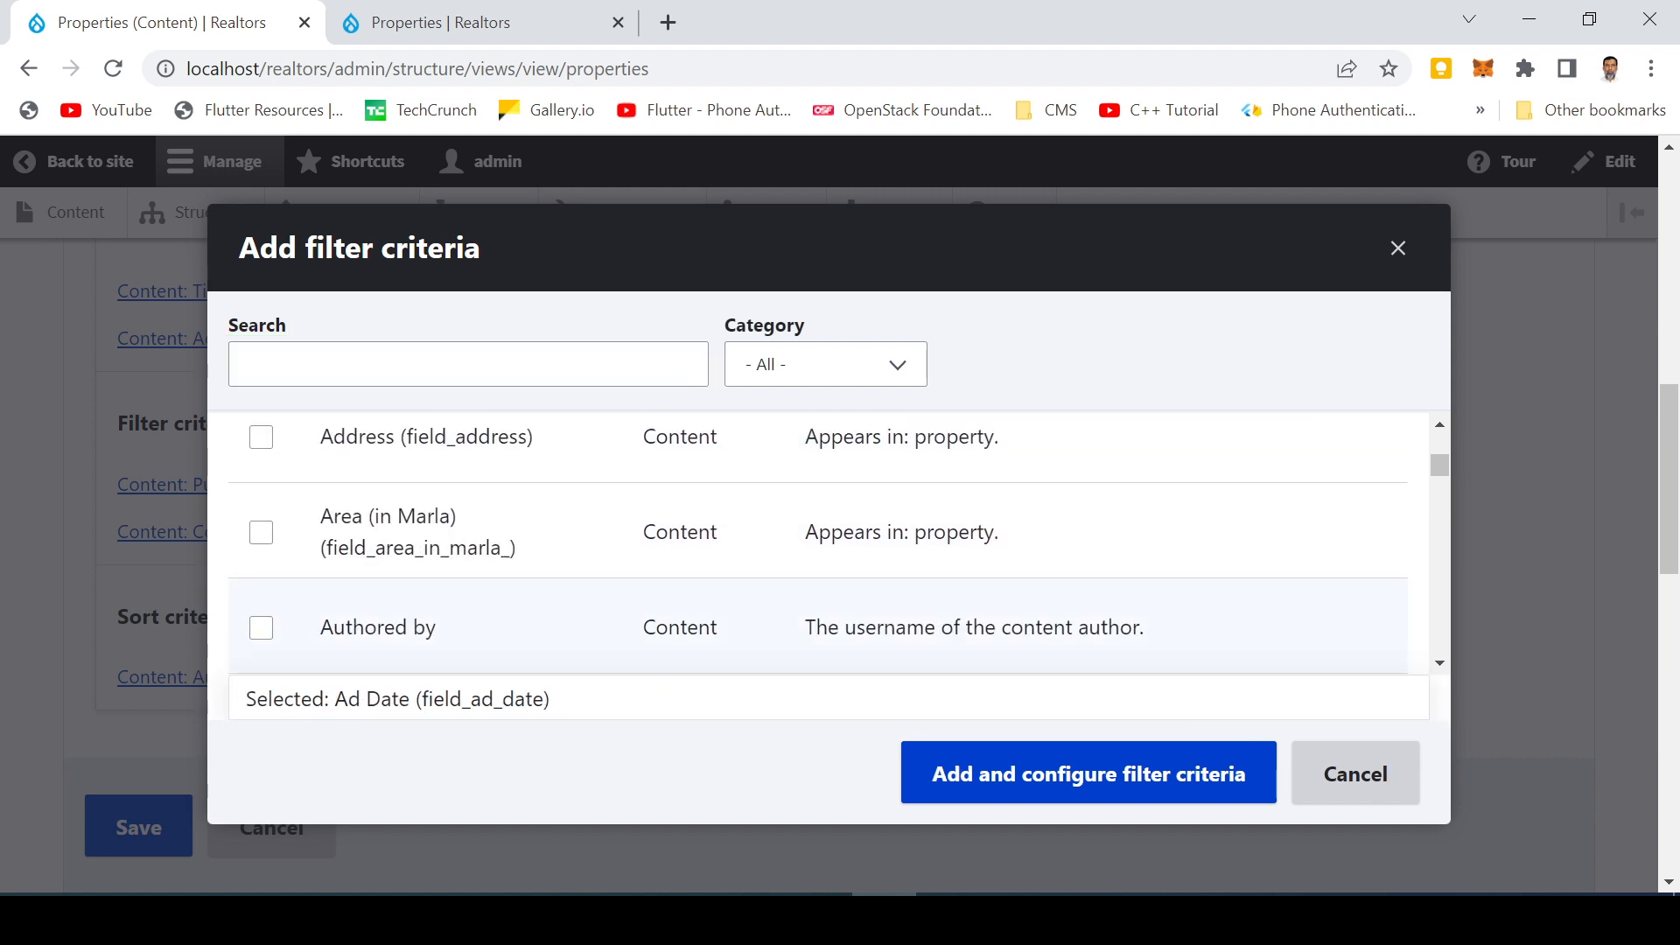
{"action": "left_click", "coordinate": [269, 560]}
{"action": "left_click", "coordinate": [263, 536]}
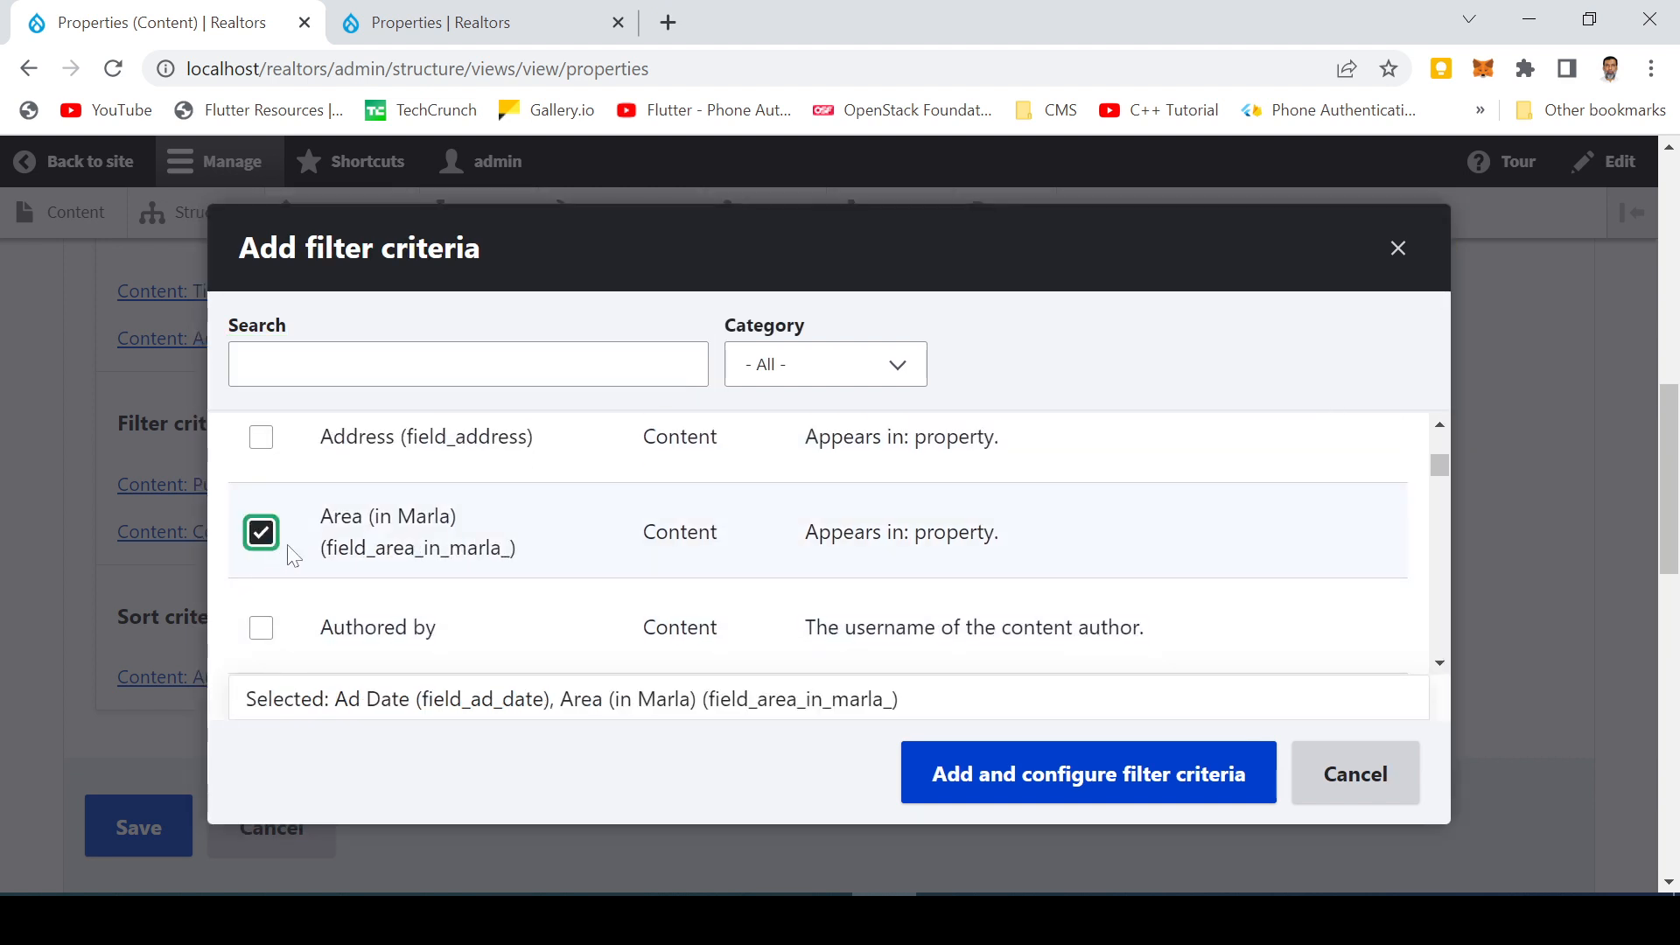
{"action": "scroll", "coordinate": [462, 573], "scroll_direction": "down", "scroll_amount": 2}
{"action": "scroll", "coordinate": [462, 574], "scroll_direction": "down", "scroll_amount": 2}
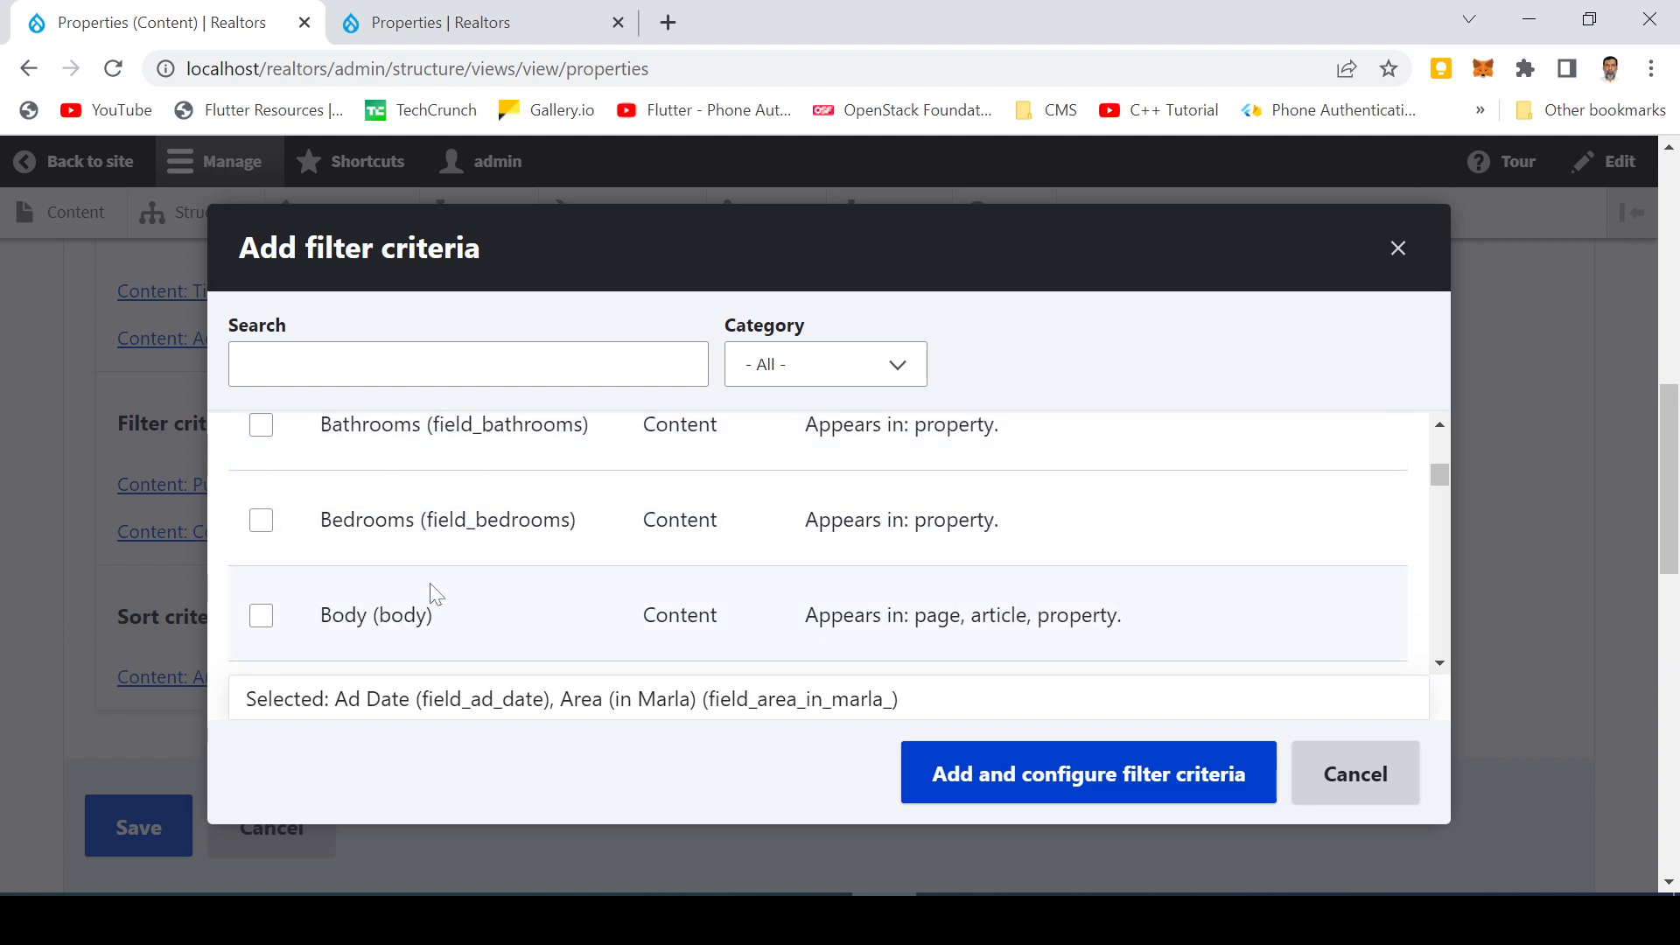
{"action": "left_click", "coordinate": [261, 426]}
{"action": "left_click", "coordinate": [261, 520]}
{"action": "scroll", "coordinate": [386, 593], "scroll_direction": "down", "scroll_amount": 2}
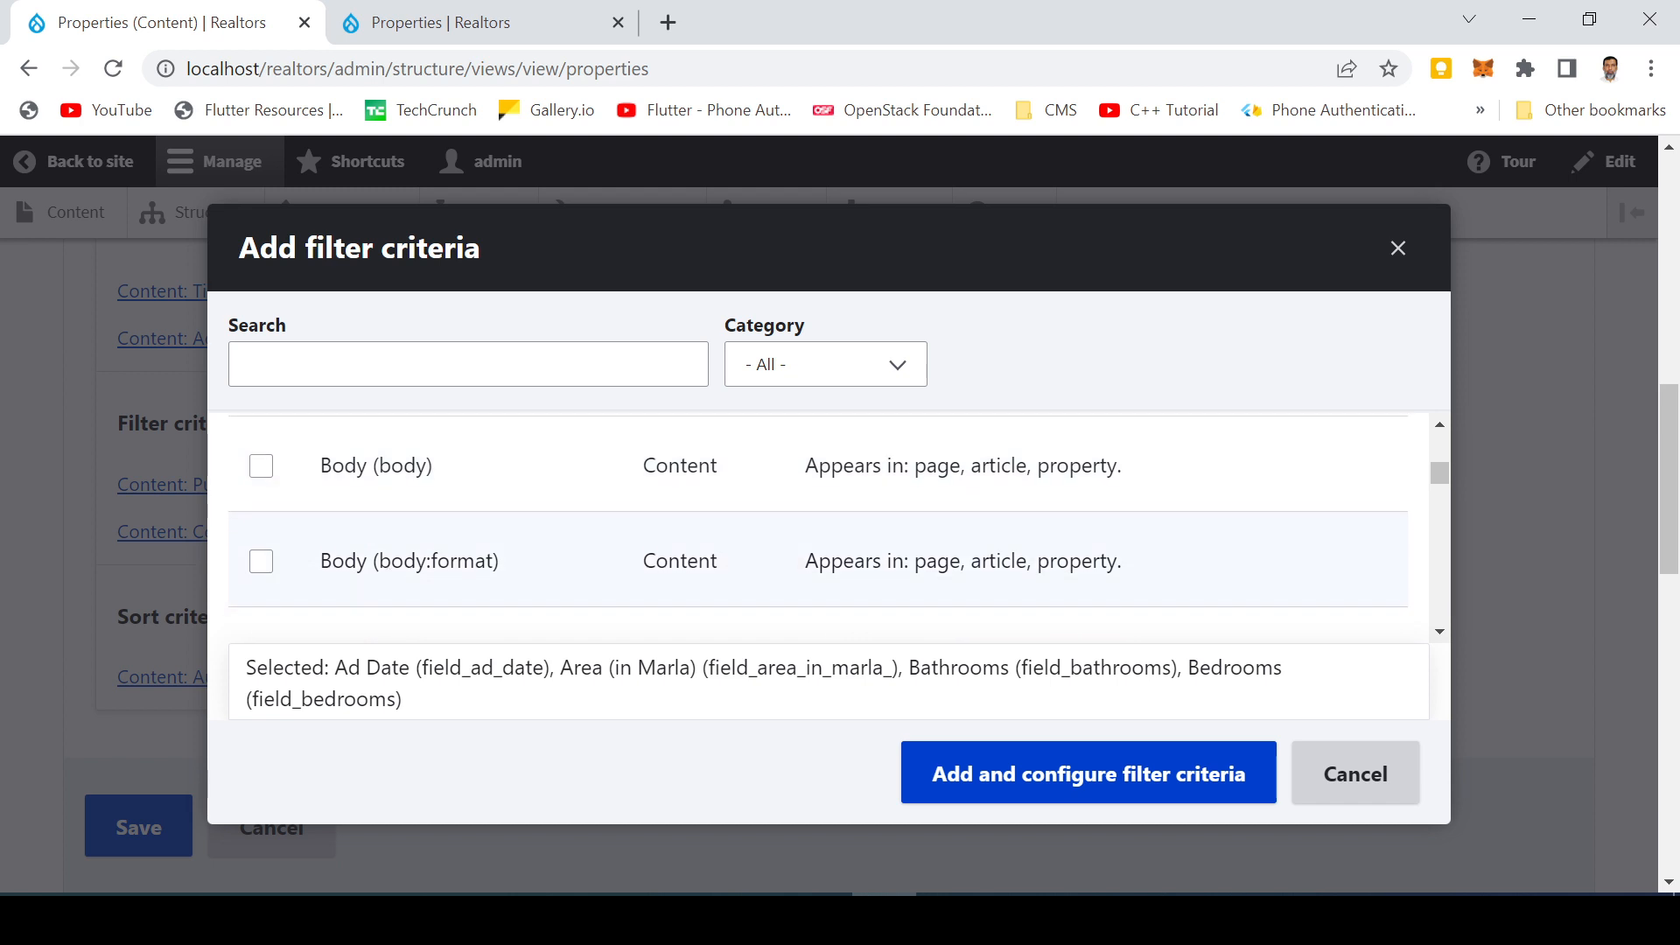
{"action": "scroll", "coordinate": [358, 598], "scroll_direction": "down", "scroll_amount": 5}
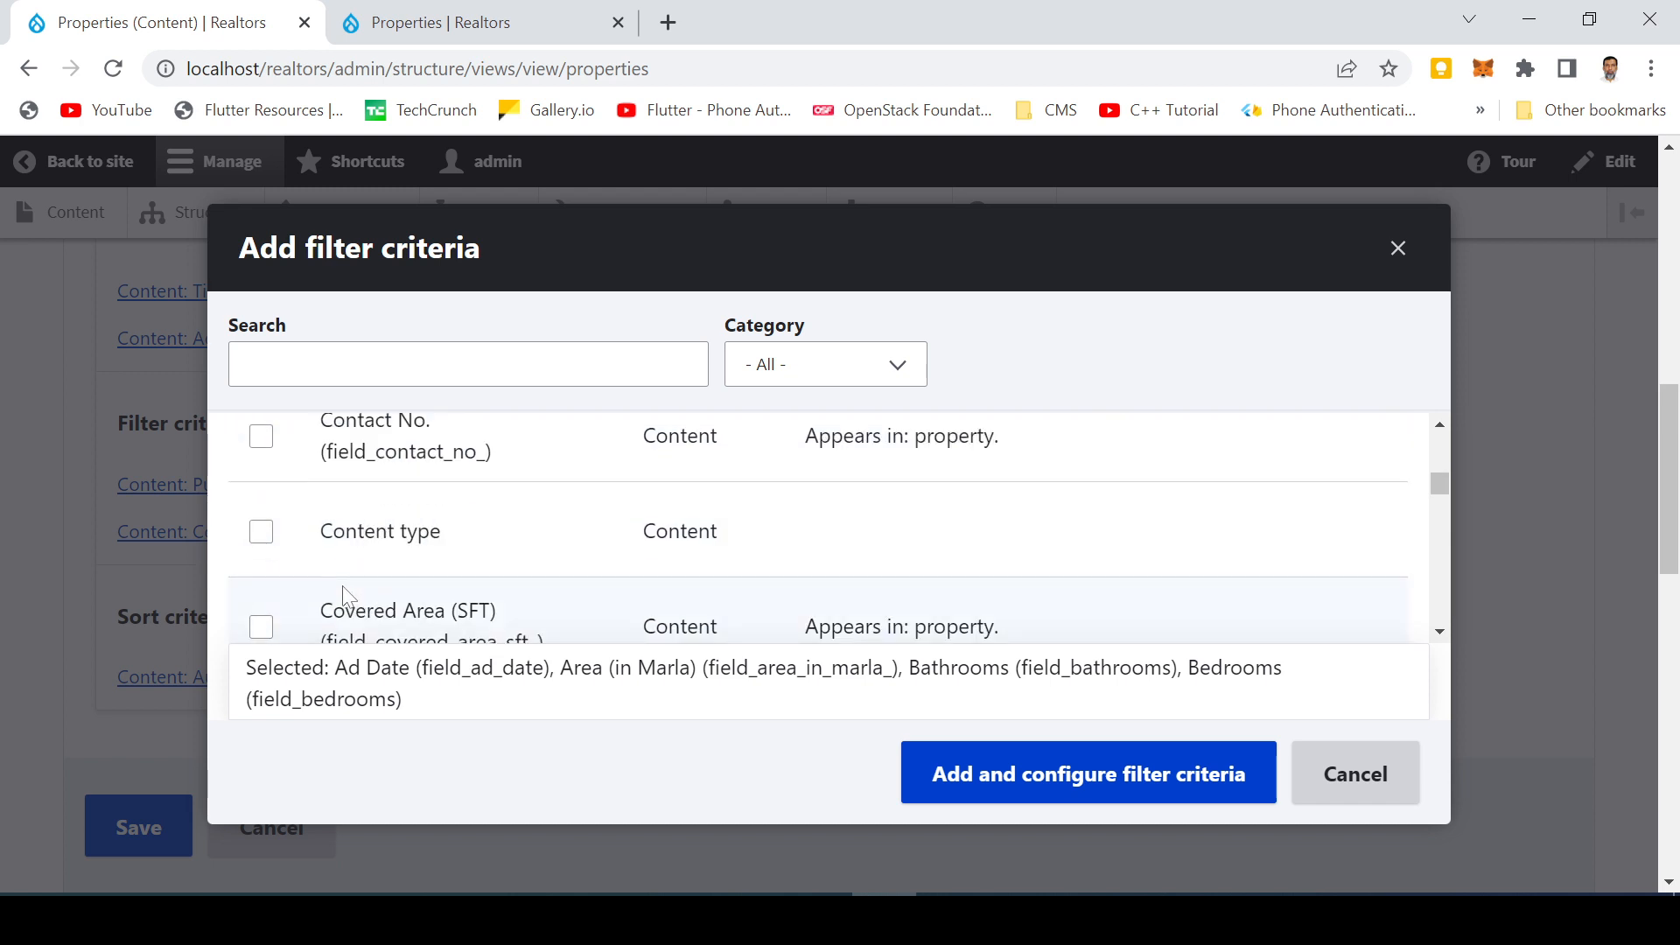
{"action": "scroll", "coordinate": [343, 595], "scroll_direction": "down", "scroll_amount": 4}
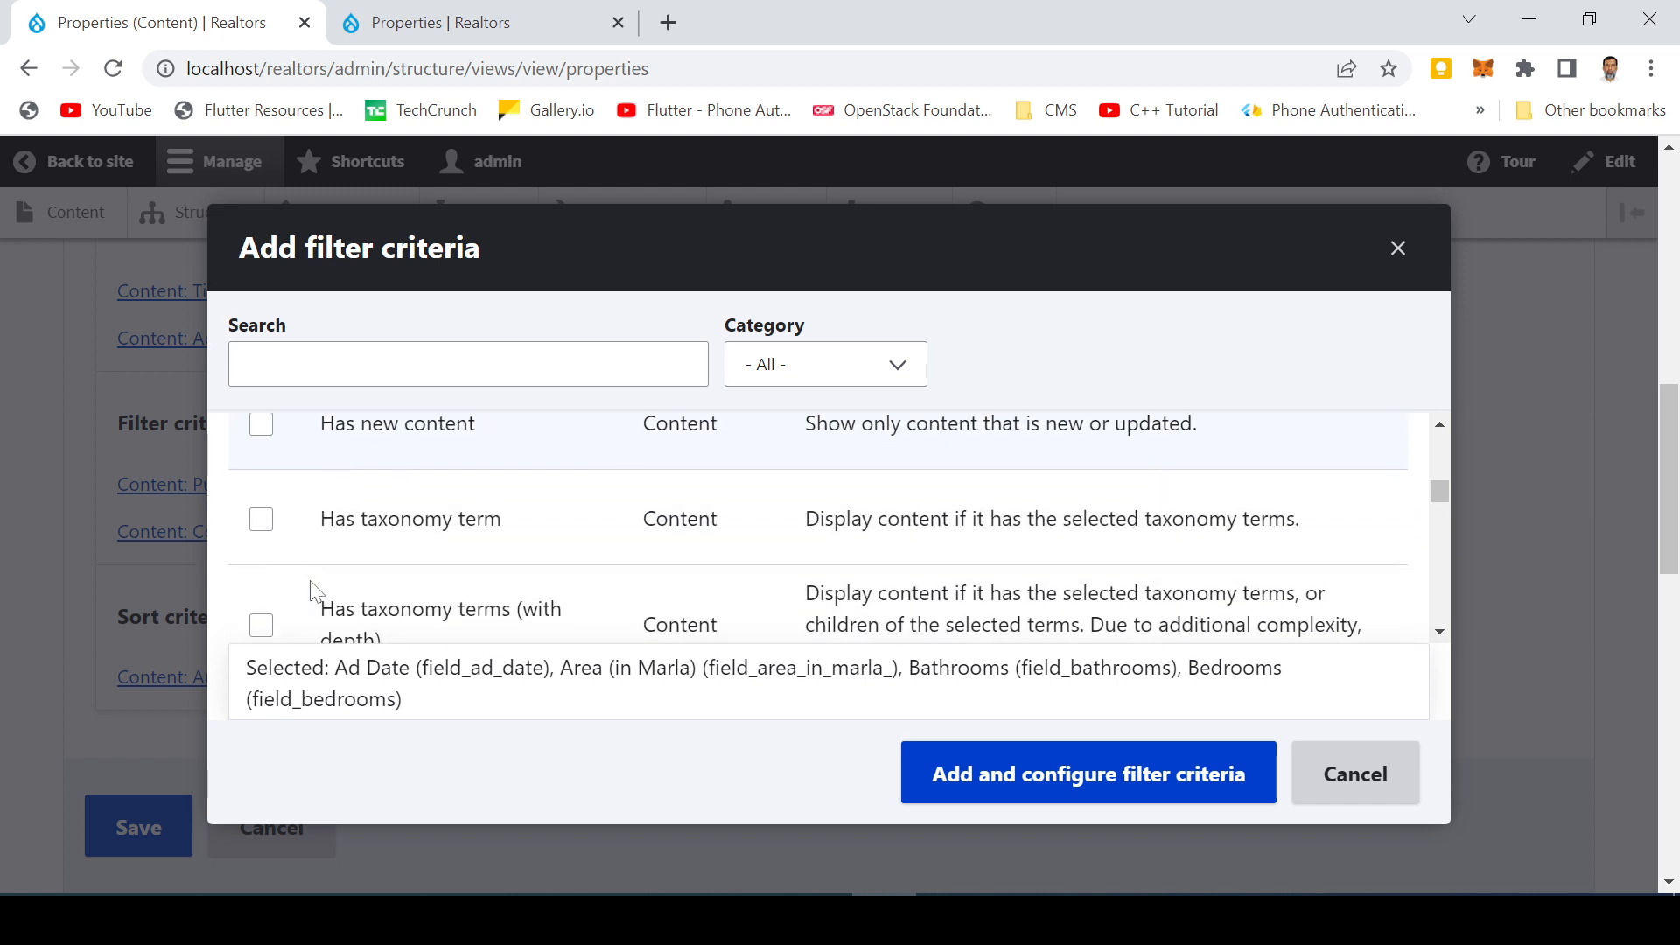
{"action": "scroll", "coordinate": [310, 591], "scroll_direction": "down", "scroll_amount": 4}
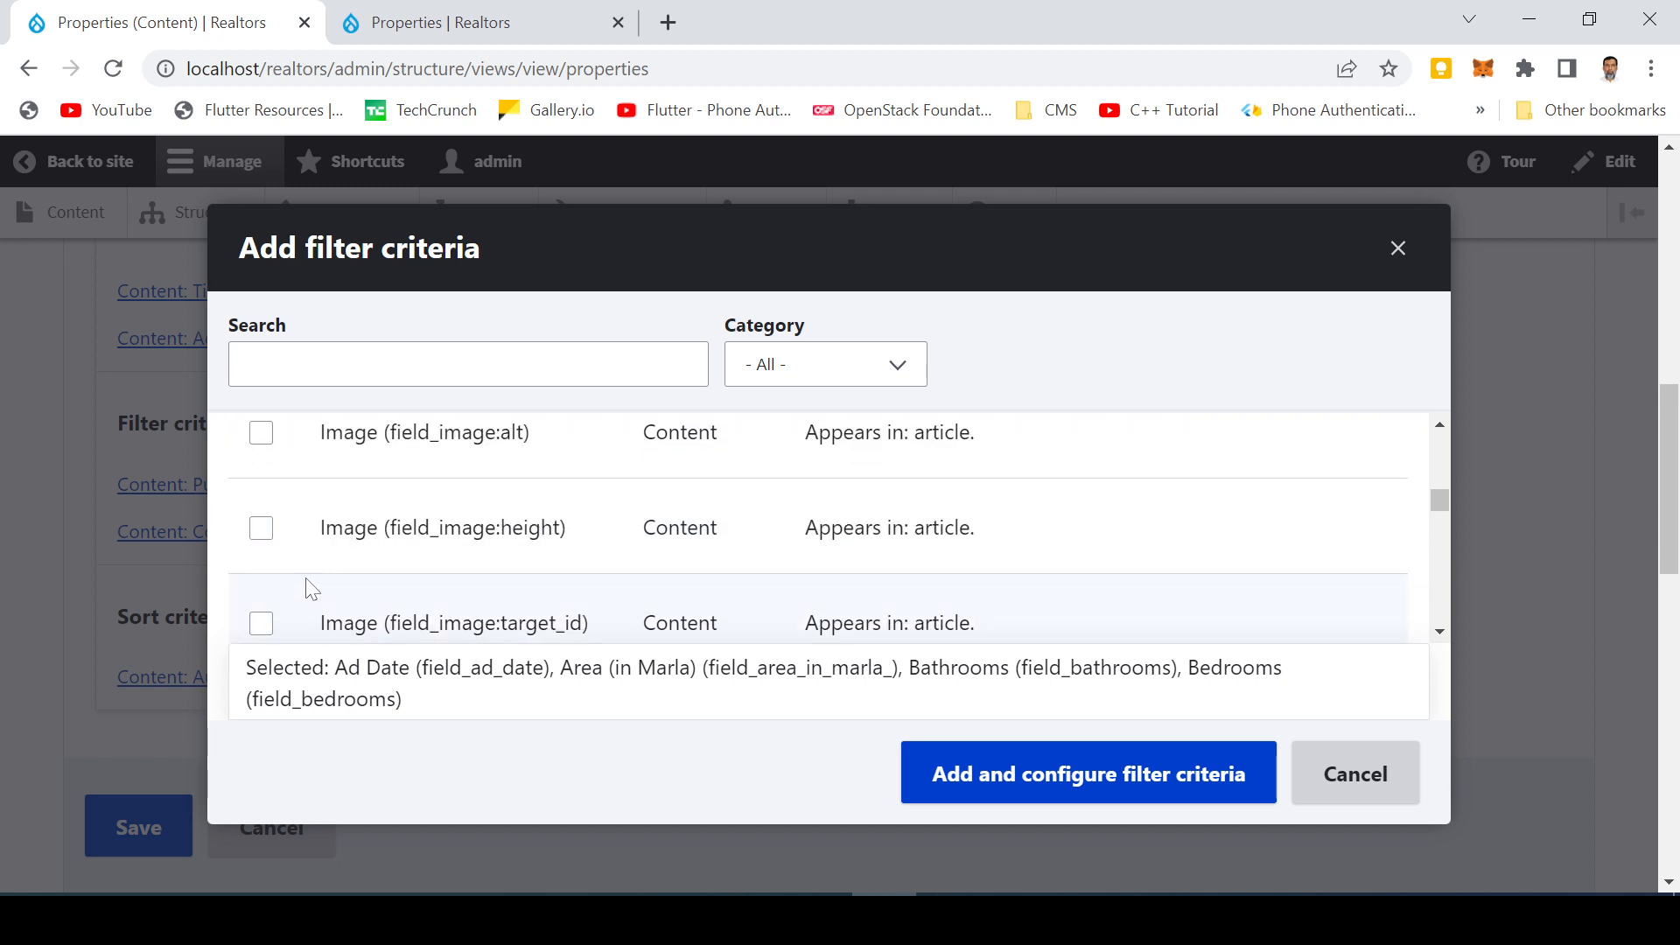
{"action": "scroll", "coordinate": [312, 588], "scroll_direction": "down", "scroll_amount": 4}
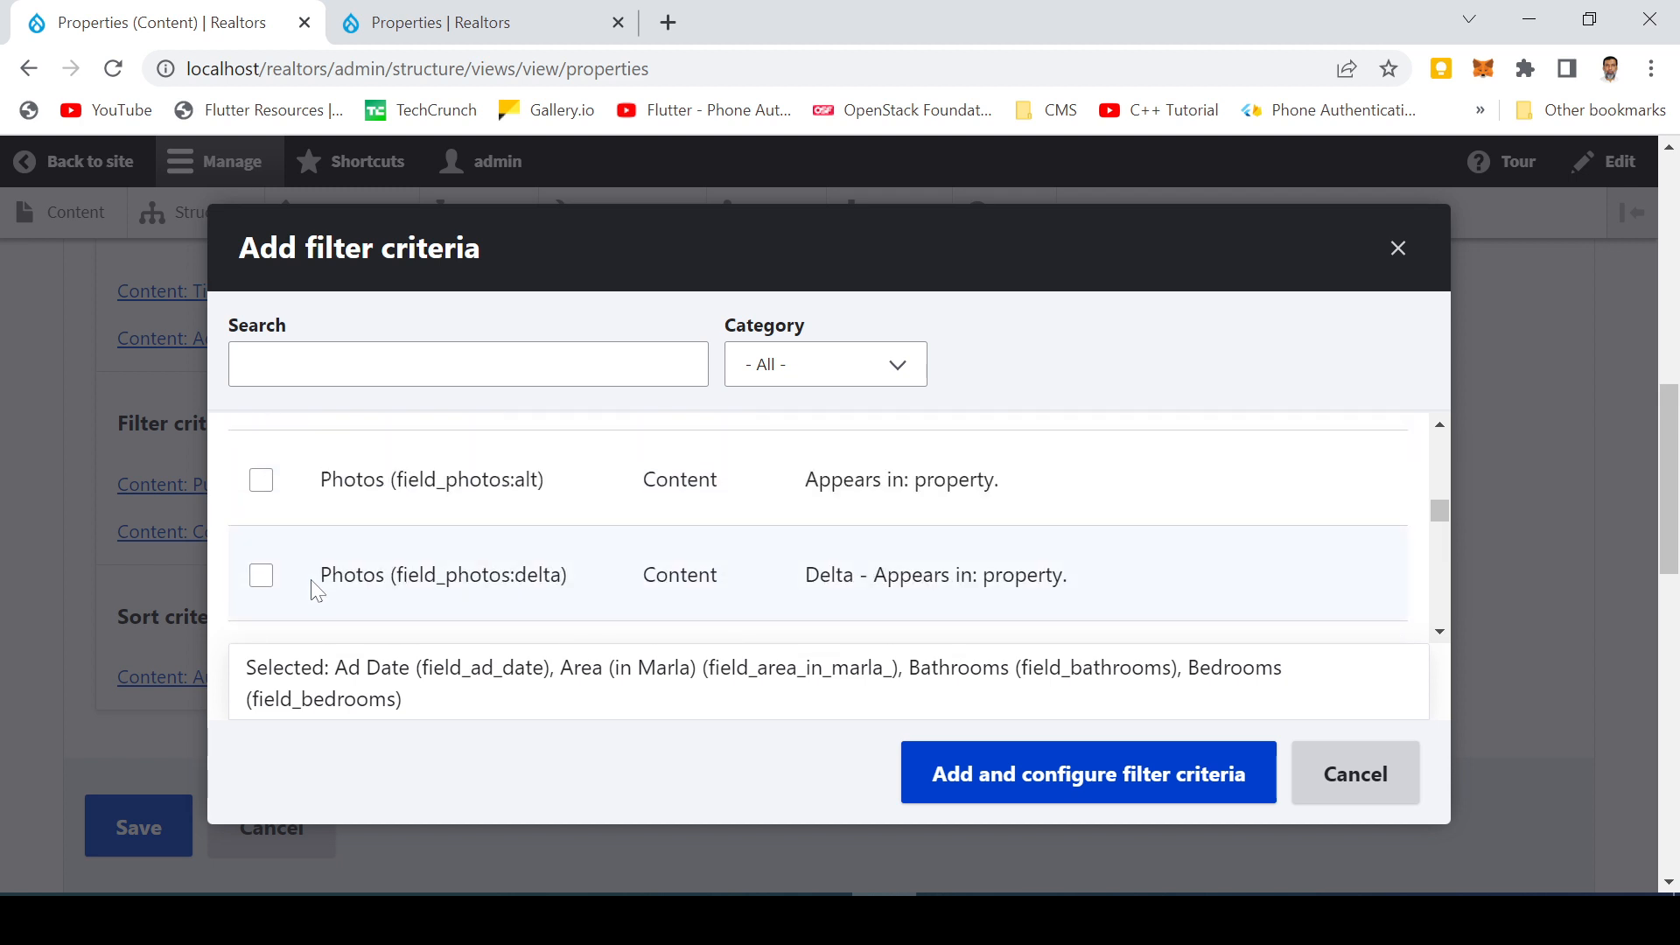
{"action": "scroll", "coordinate": [317, 592], "scroll_direction": "up", "scroll_amount": 1}
{"action": "scroll", "coordinate": [319, 591], "scroll_direction": "down", "scroll_amount": 1}
{"action": "scroll", "coordinate": [322, 589], "scroll_direction": "down", "scroll_amount": 3}
{"action": "left_click", "coordinate": [262, 505]}
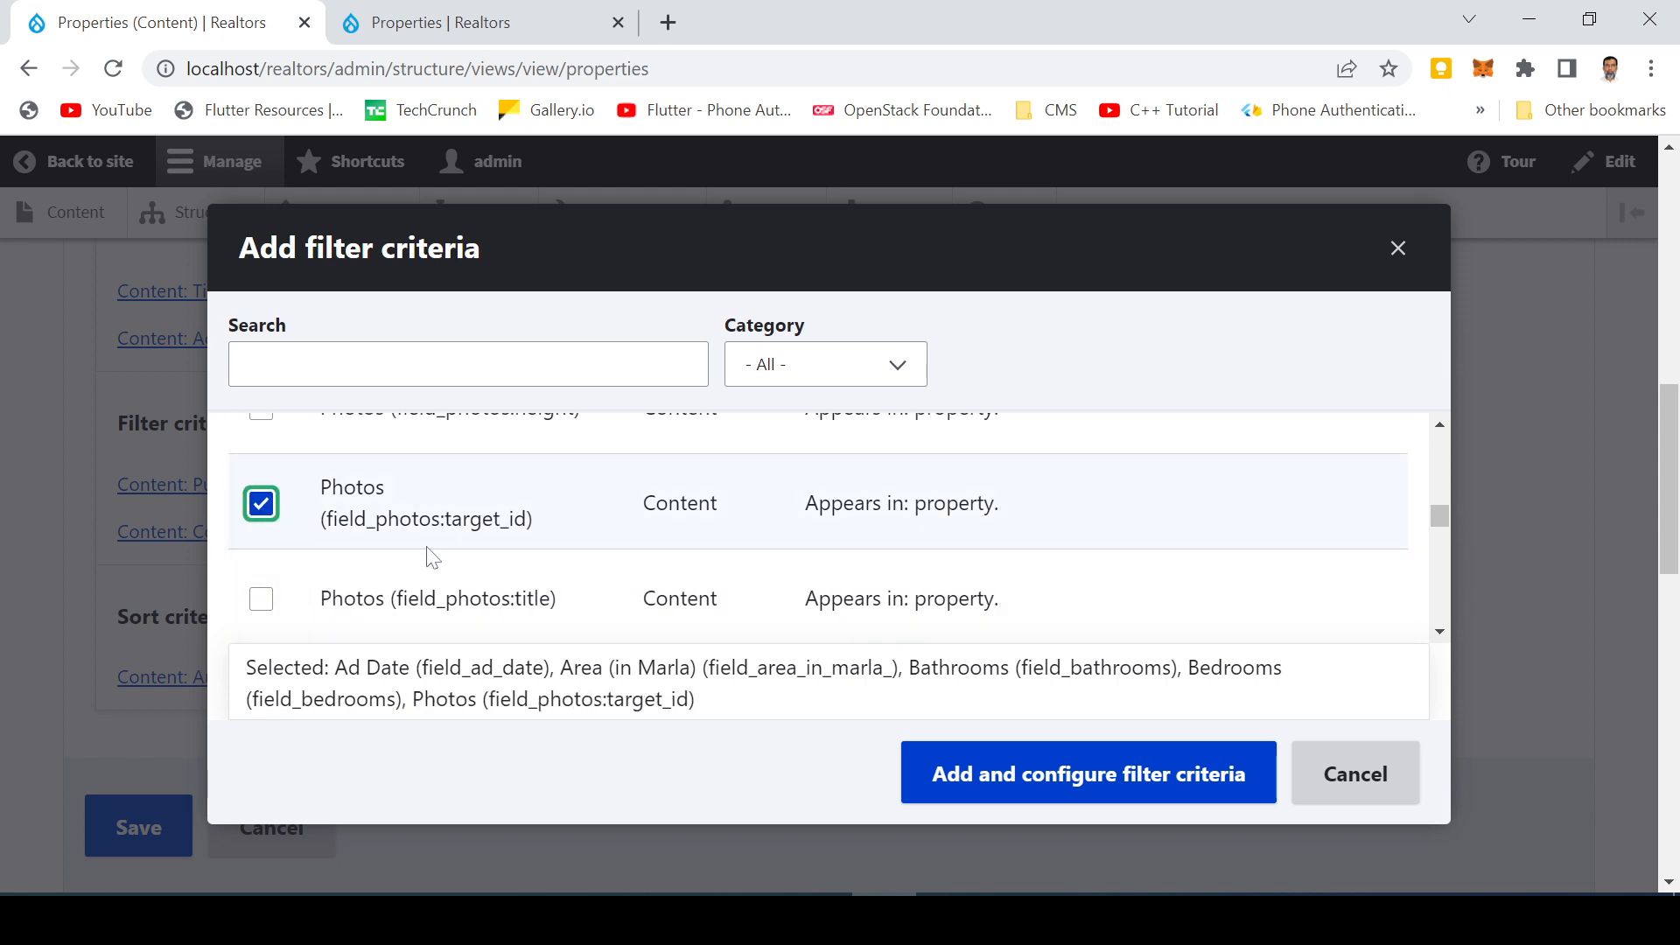
{"action": "scroll", "coordinate": [432, 557], "scroll_direction": "down", "scroll_amount": 3}
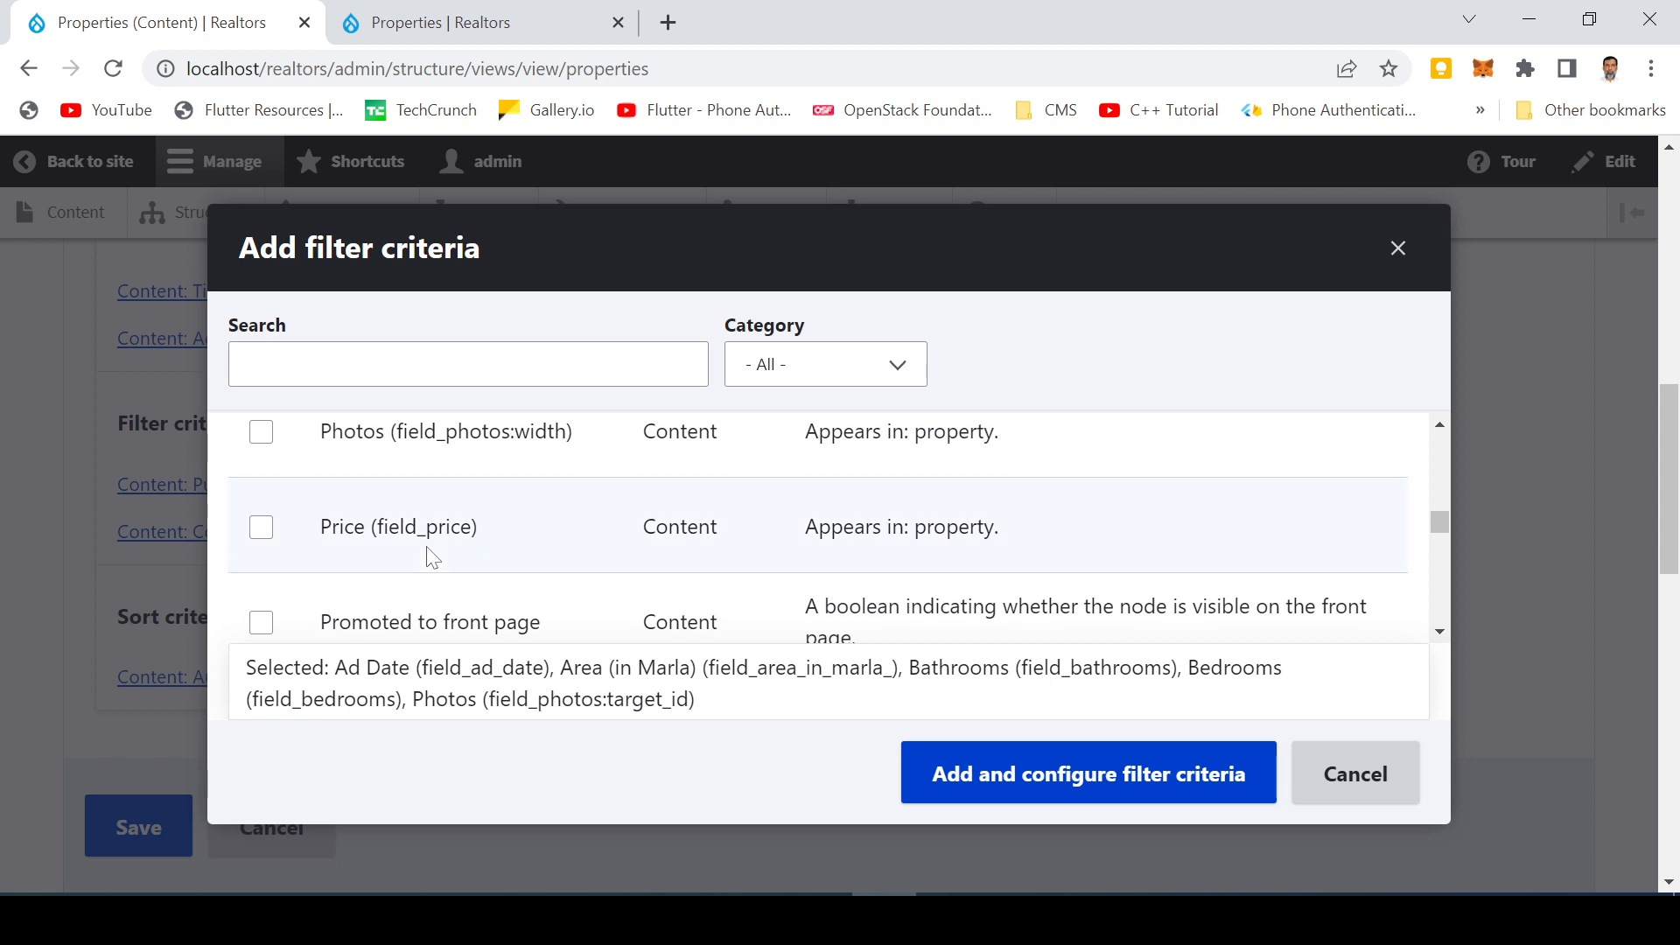
{"action": "left_click", "coordinate": [261, 527]}
{"action": "scroll", "coordinate": [276, 569], "scroll_direction": "down", "scroll_amount": 3}
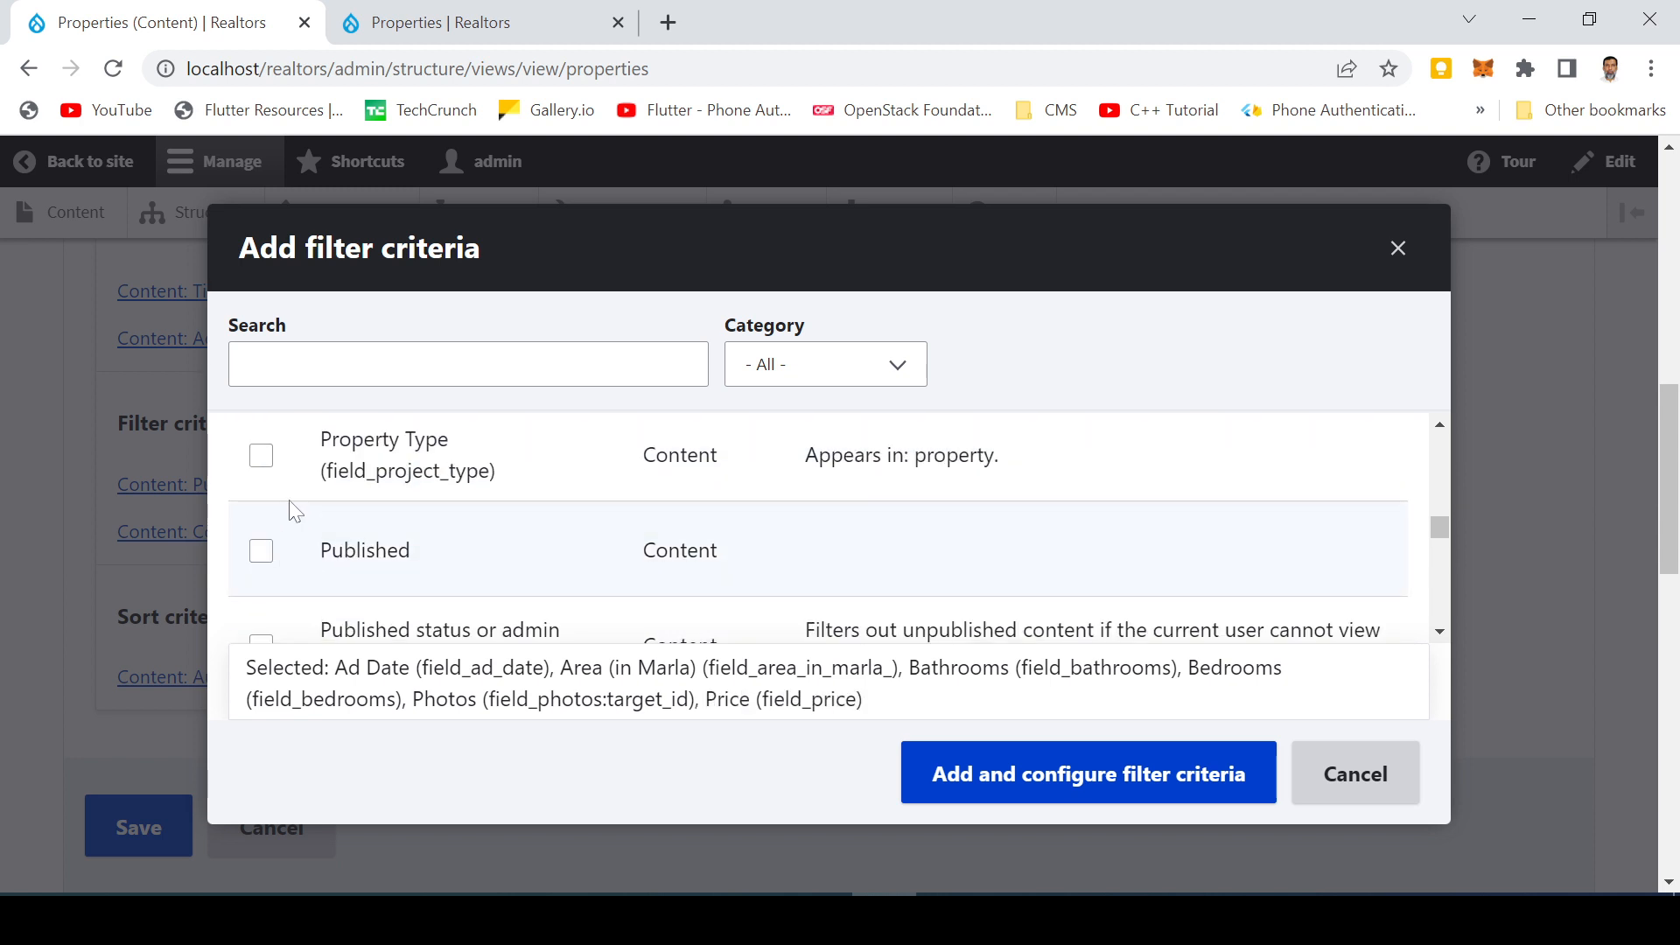
{"action": "left_click", "coordinate": [262, 453]}
Browse the remaining filter criteria options and cancel the dialog without adding filters
{"action": "scroll", "coordinate": [323, 564], "scroll_direction": "up", "scroll_amount": 2}
{"action": "scroll", "coordinate": [323, 564], "scroll_direction": "down", "scroll_amount": 2}
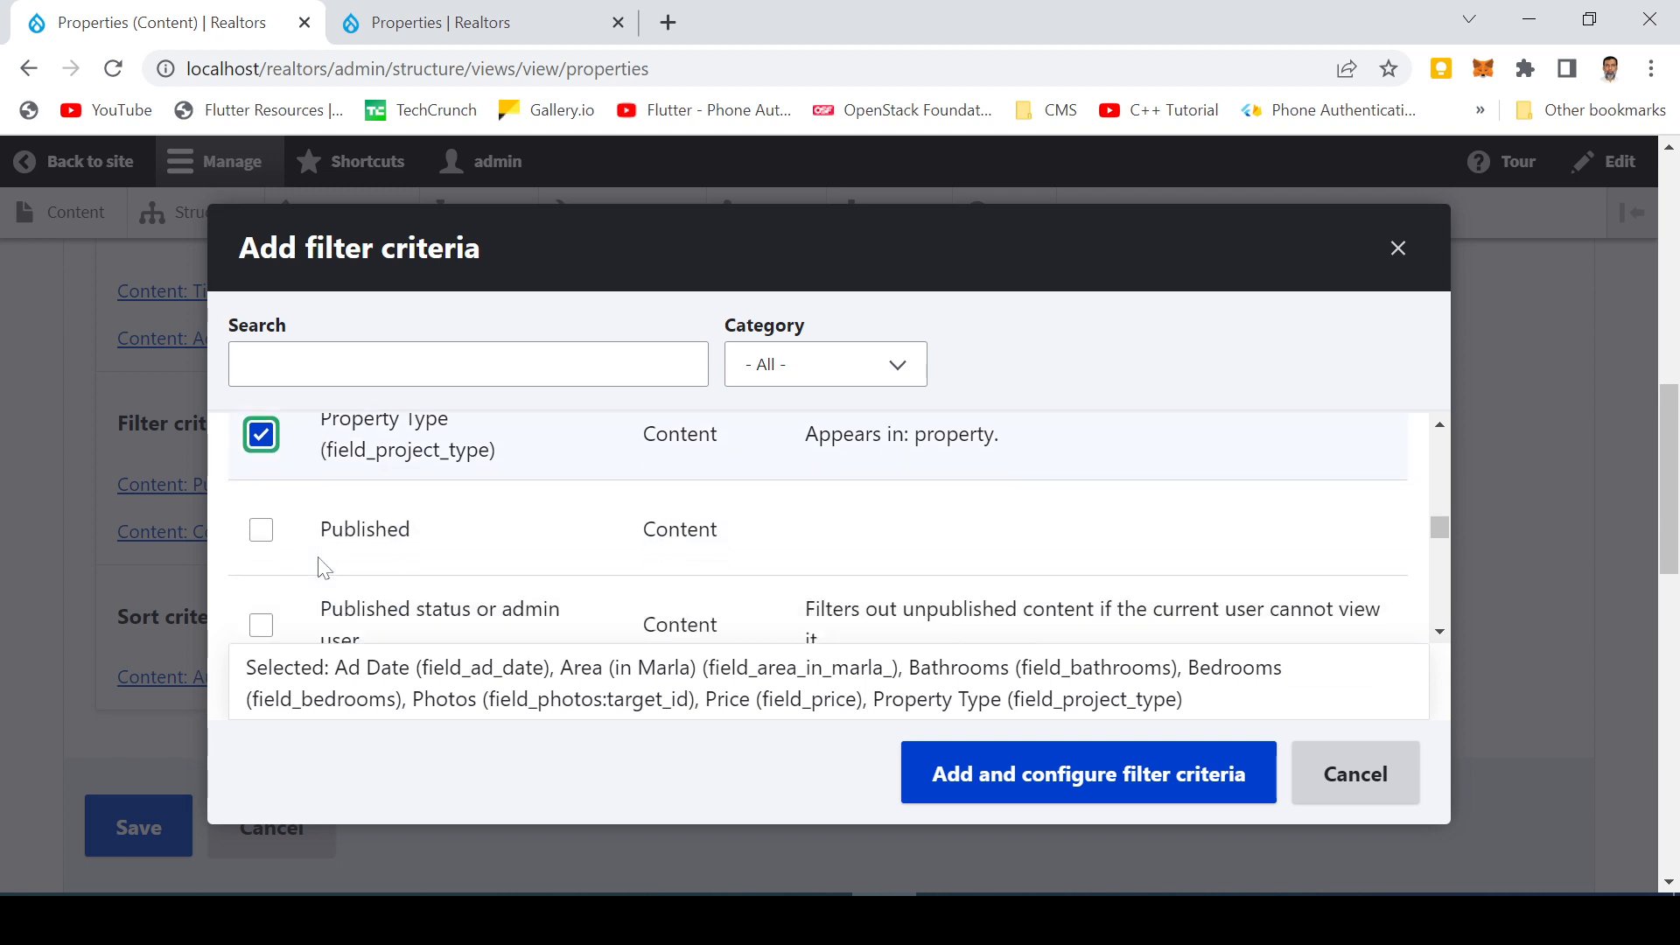
{"action": "scroll", "coordinate": [443, 573], "scroll_direction": "down", "scroll_amount": 3}
{"action": "scroll", "coordinate": [443, 573], "scroll_direction": "down", "scroll_amount": 3}
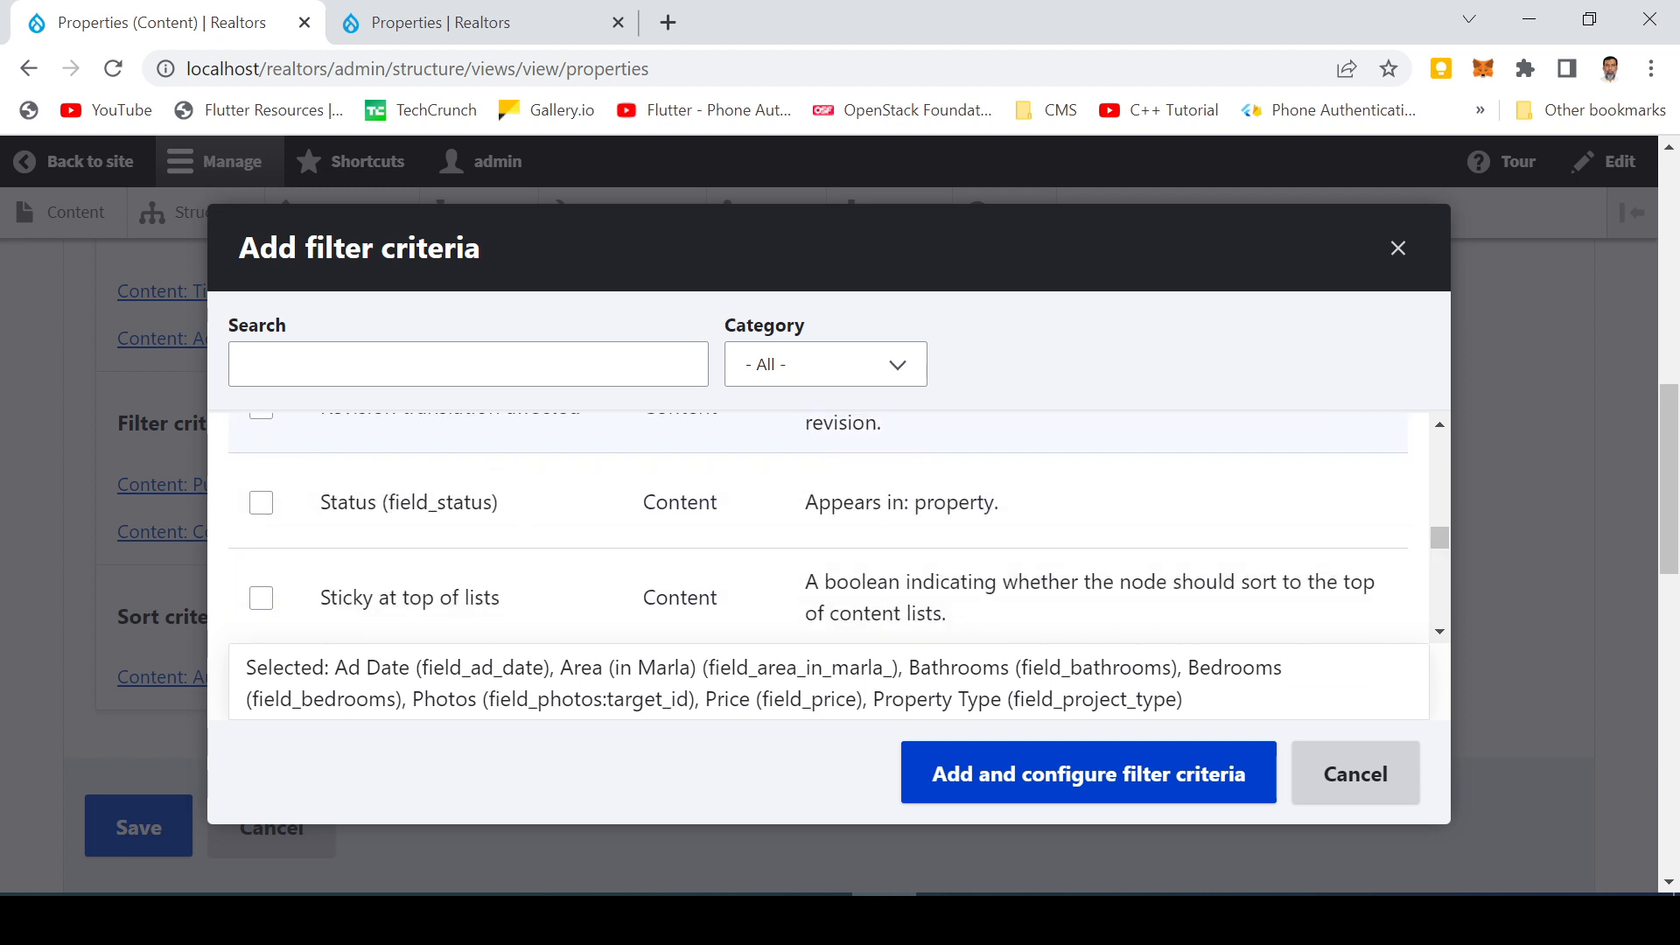
{"action": "scroll", "coordinate": [376, 538], "scroll_direction": "up", "scroll_amount": 3}
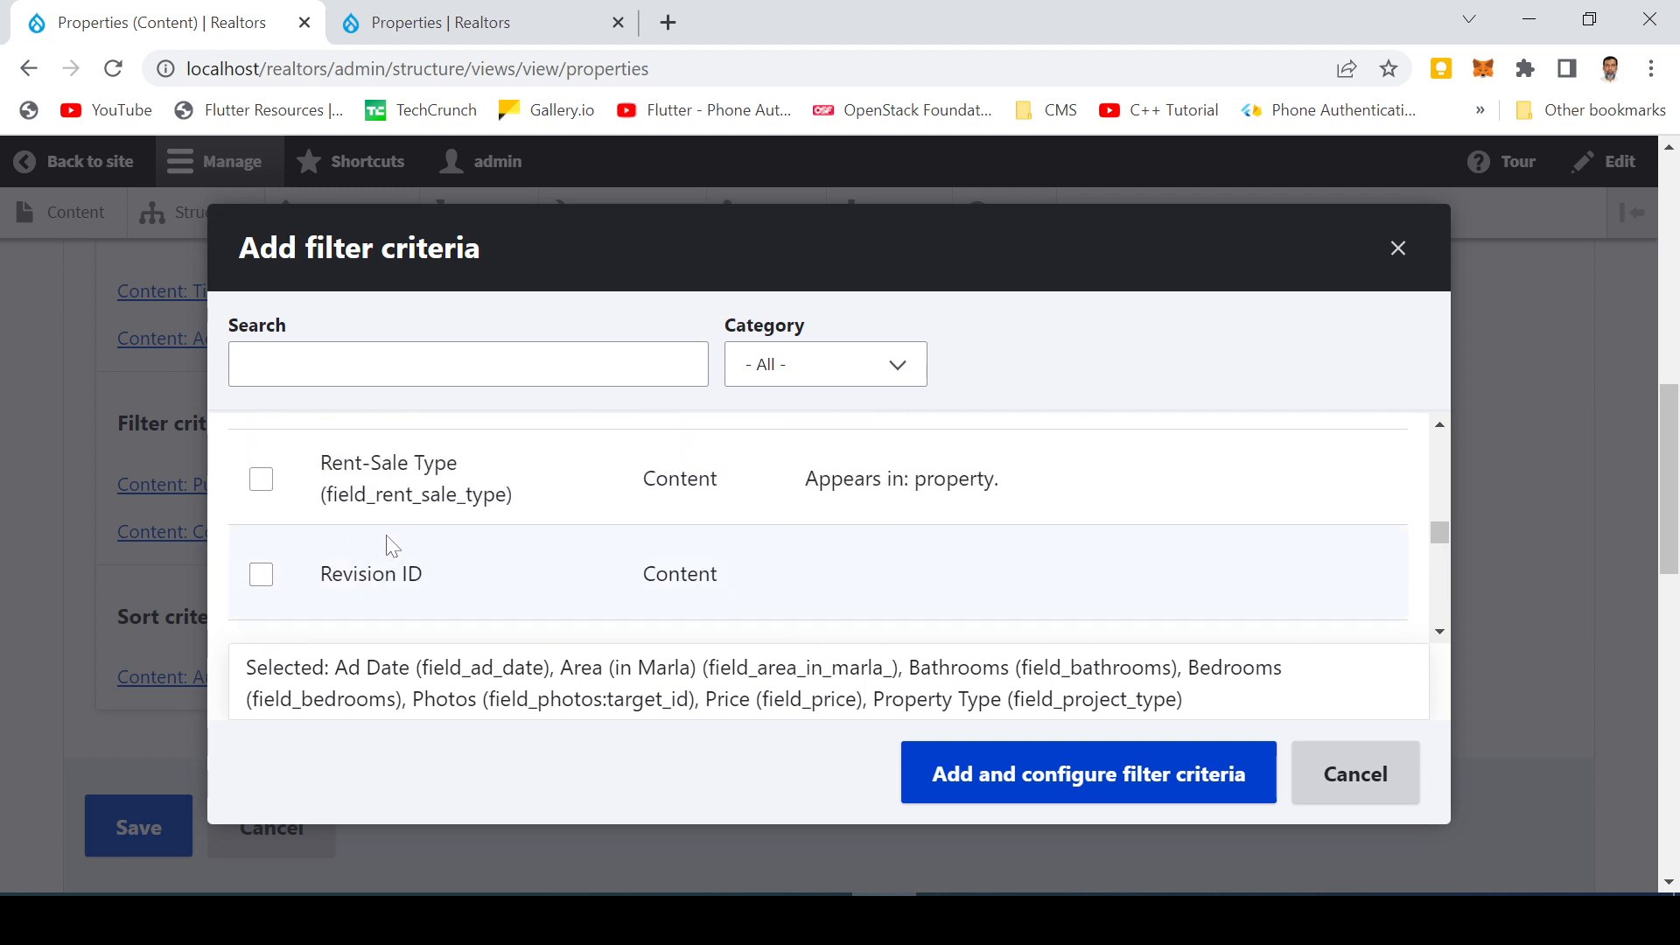
{"action": "scroll", "coordinate": [390, 548], "scroll_direction": "down", "scroll_amount": 3}
{"action": "scroll", "coordinate": [367, 536], "scroll_direction": "down", "scroll_amount": 5}
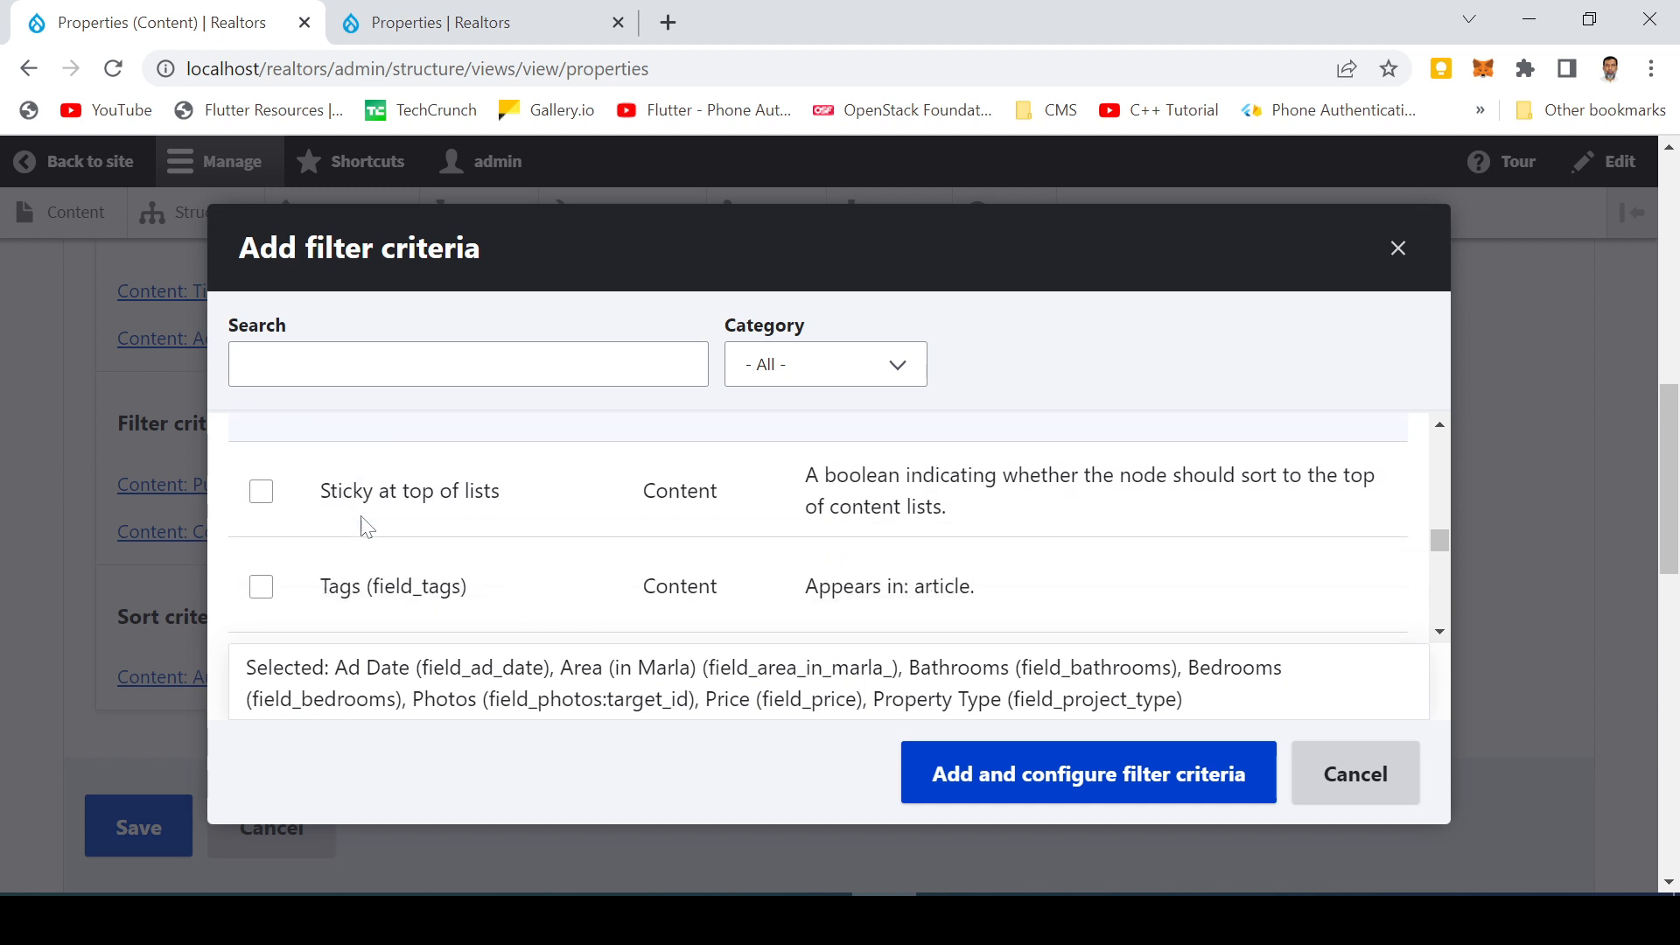
{"action": "scroll", "coordinate": [365, 532], "scroll_direction": "down", "scroll_amount": 5}
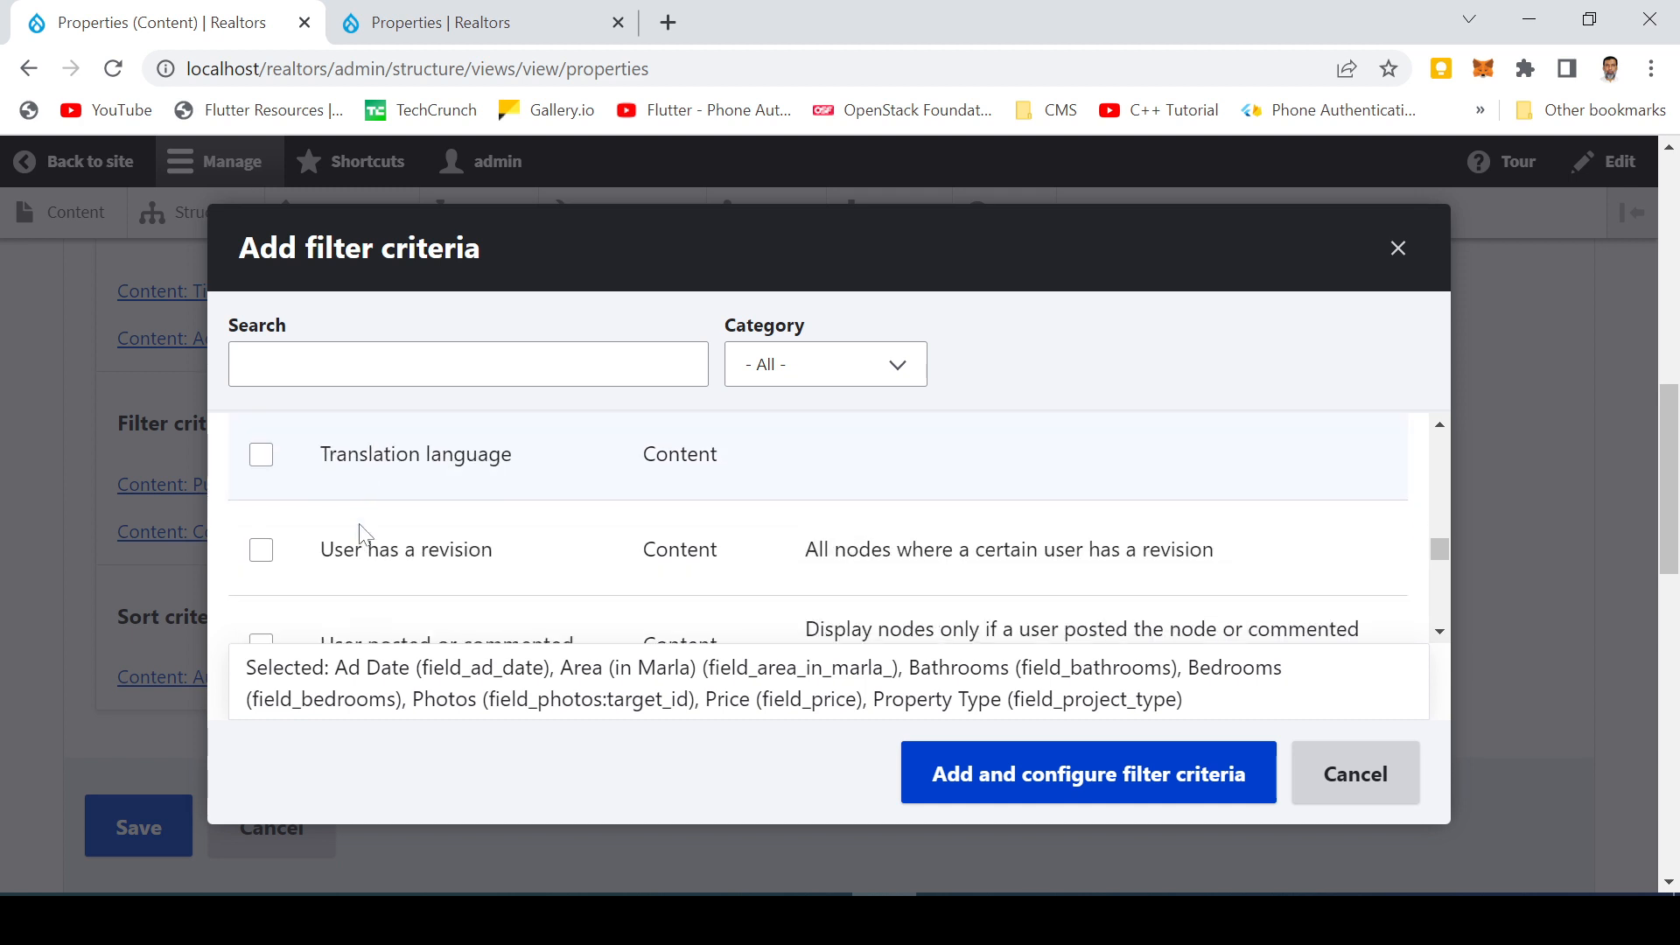
{"action": "scroll", "coordinate": [285, 564], "scroll_direction": "down", "scroll_amount": 4}
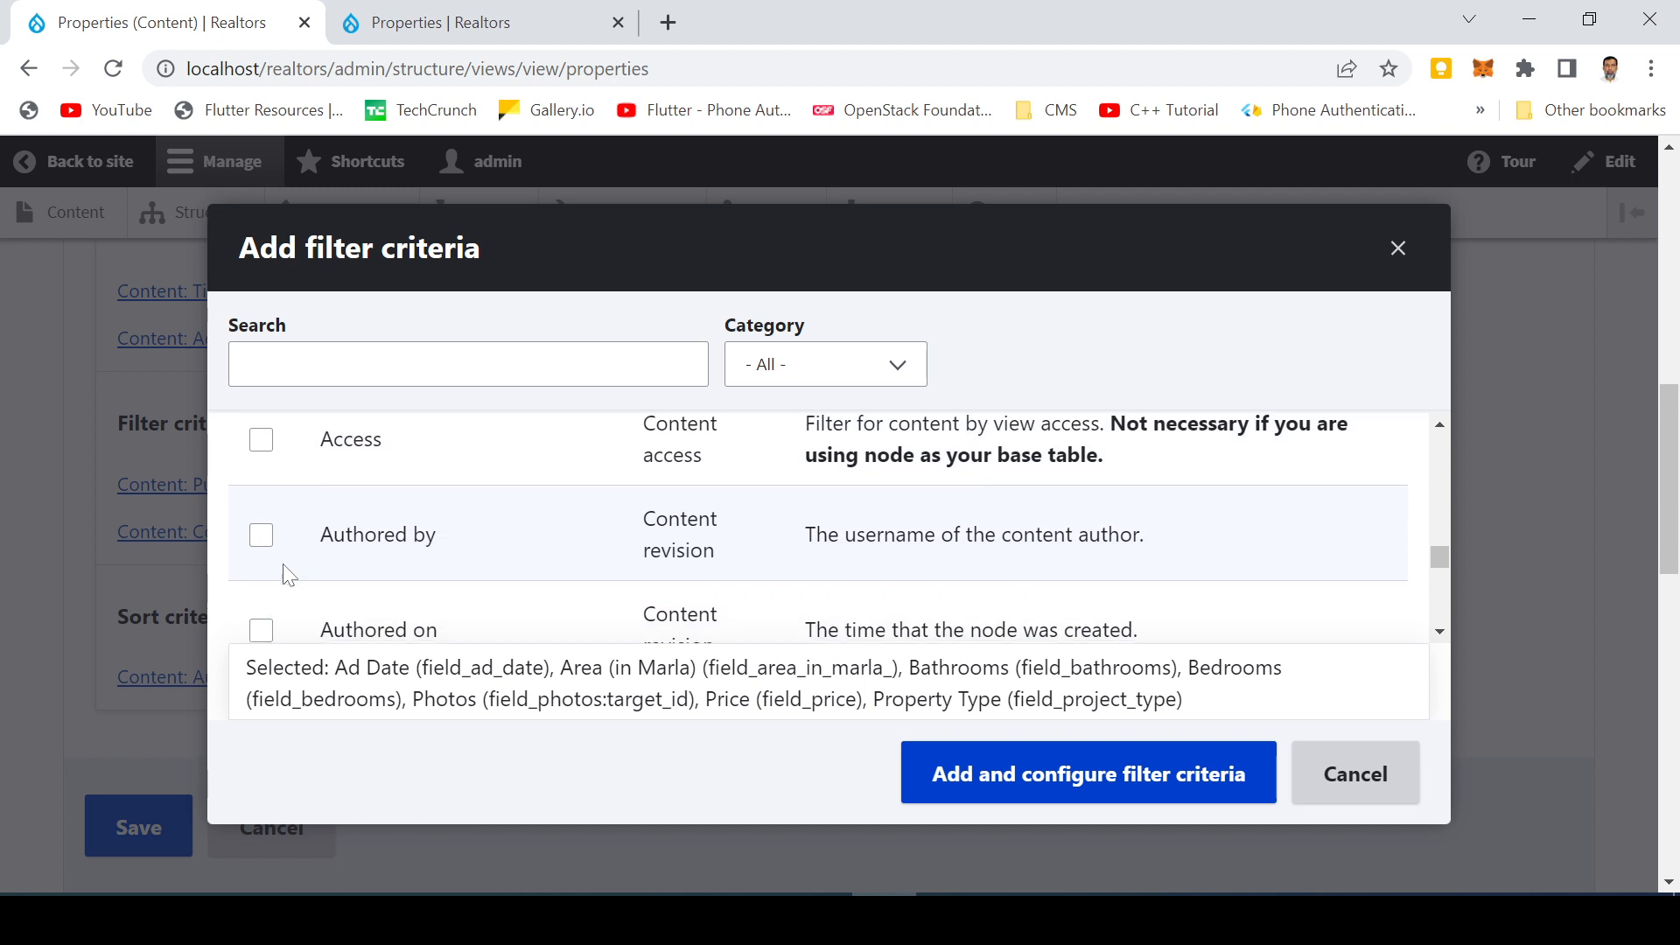
{"action": "scroll", "coordinate": [289, 578], "scroll_direction": "down", "scroll_amount": 6}
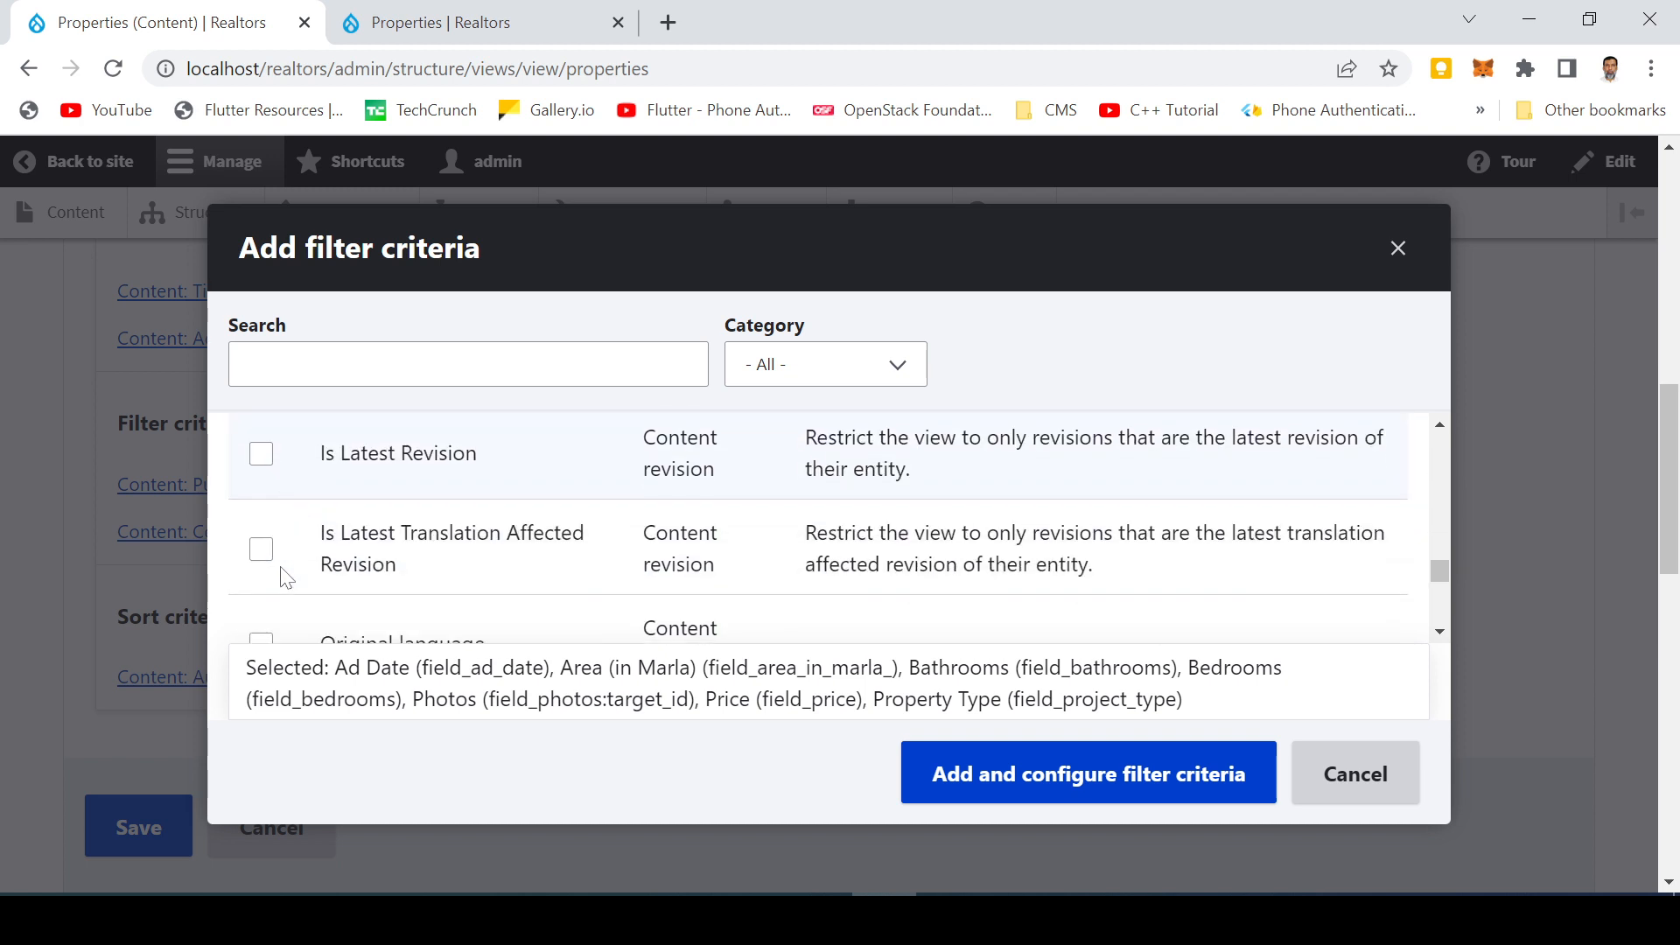
{"action": "scroll", "coordinate": [289, 577], "scroll_direction": "down", "scroll_amount": 6}
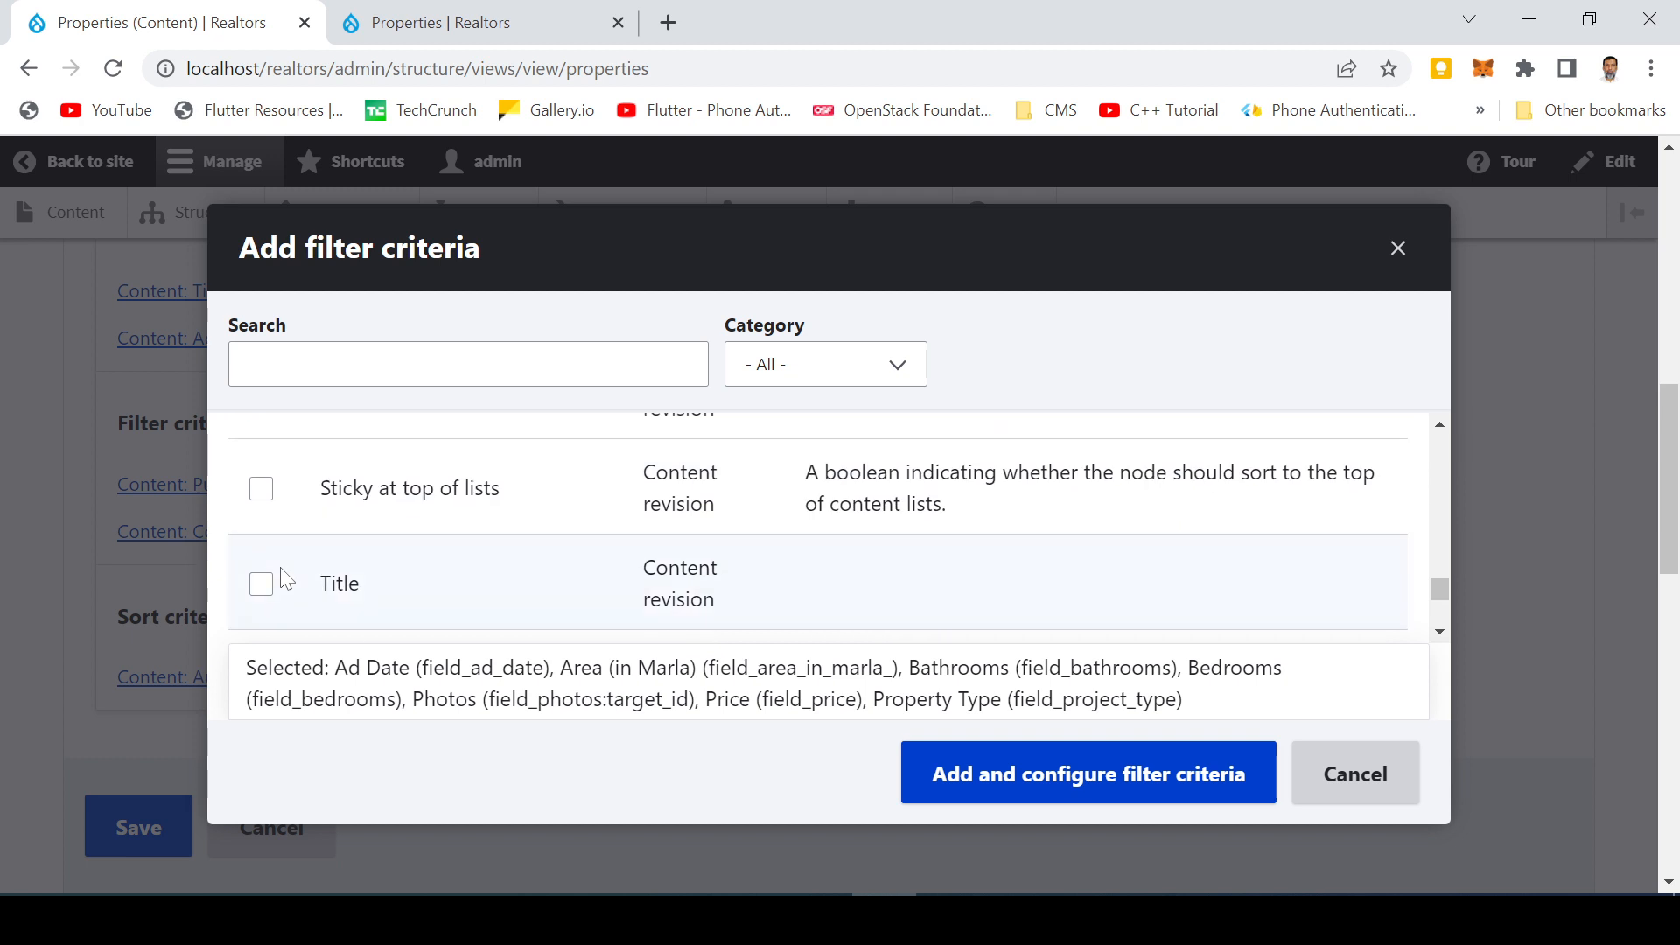
{"action": "scroll", "coordinate": [286, 579], "scroll_direction": "down", "scroll_amount": 8}
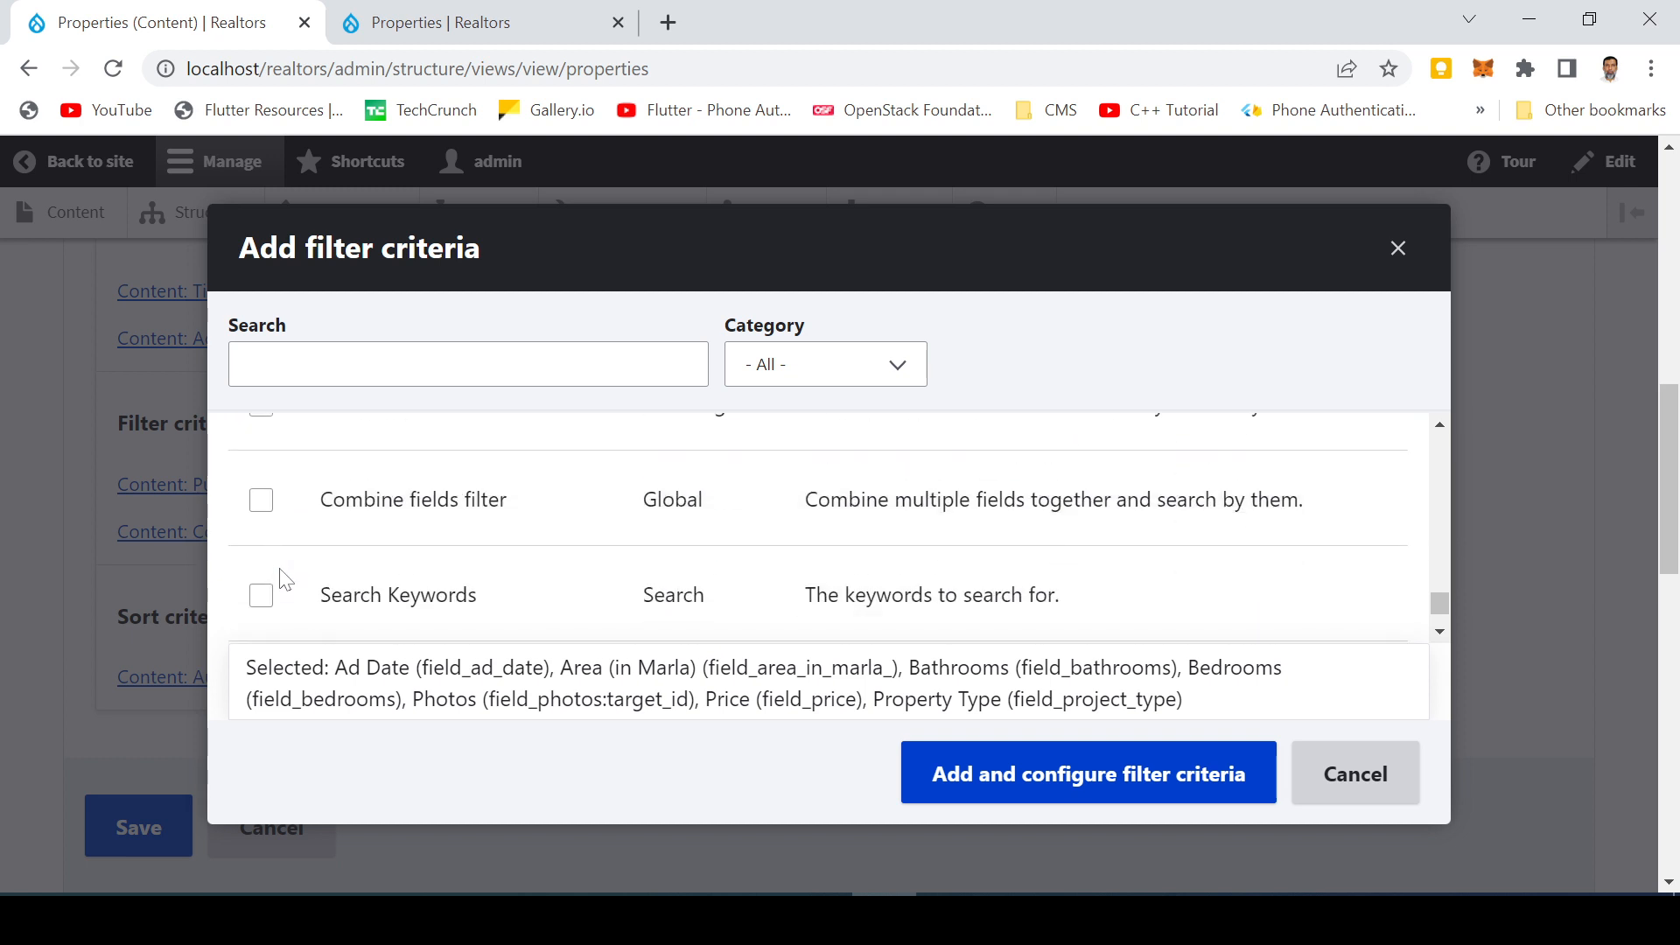
{"action": "scroll", "coordinate": [286, 579], "scroll_direction": "down", "scroll_amount": 3}
{"action": "scroll", "coordinate": [272, 569], "scroll_direction": "down", "scroll_amount": 3}
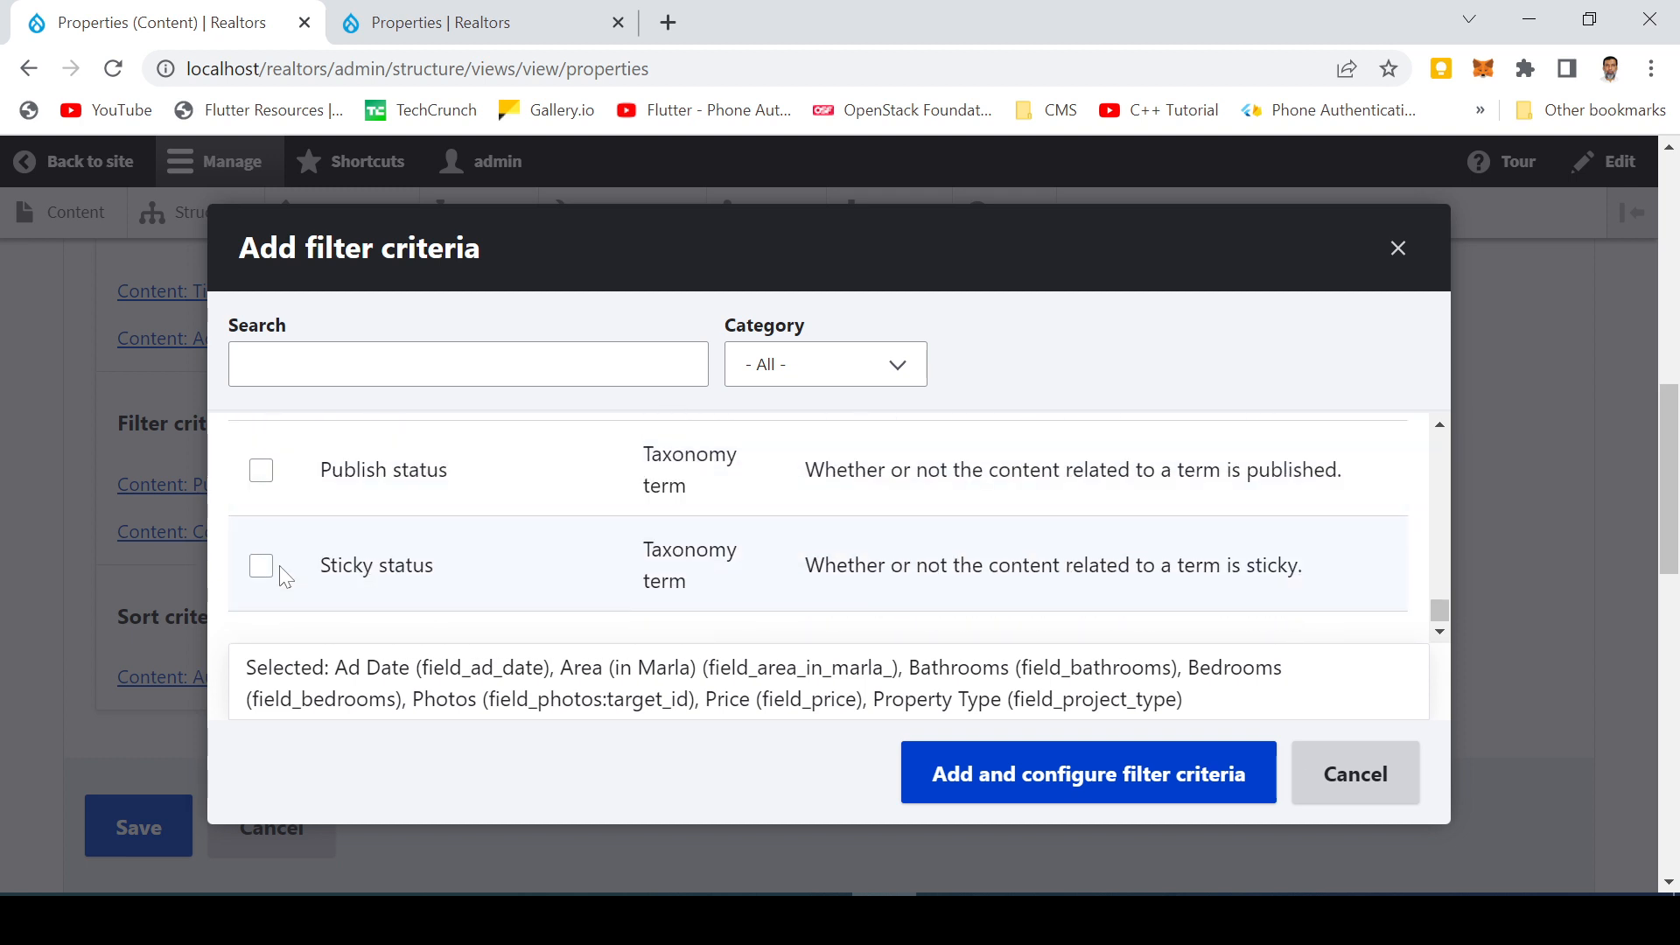
{"action": "scroll", "coordinate": [293, 573], "scroll_direction": "up", "scroll_amount": 2}
{"action": "scroll", "coordinate": [306, 560], "scroll_direction": "up", "scroll_amount": 10}
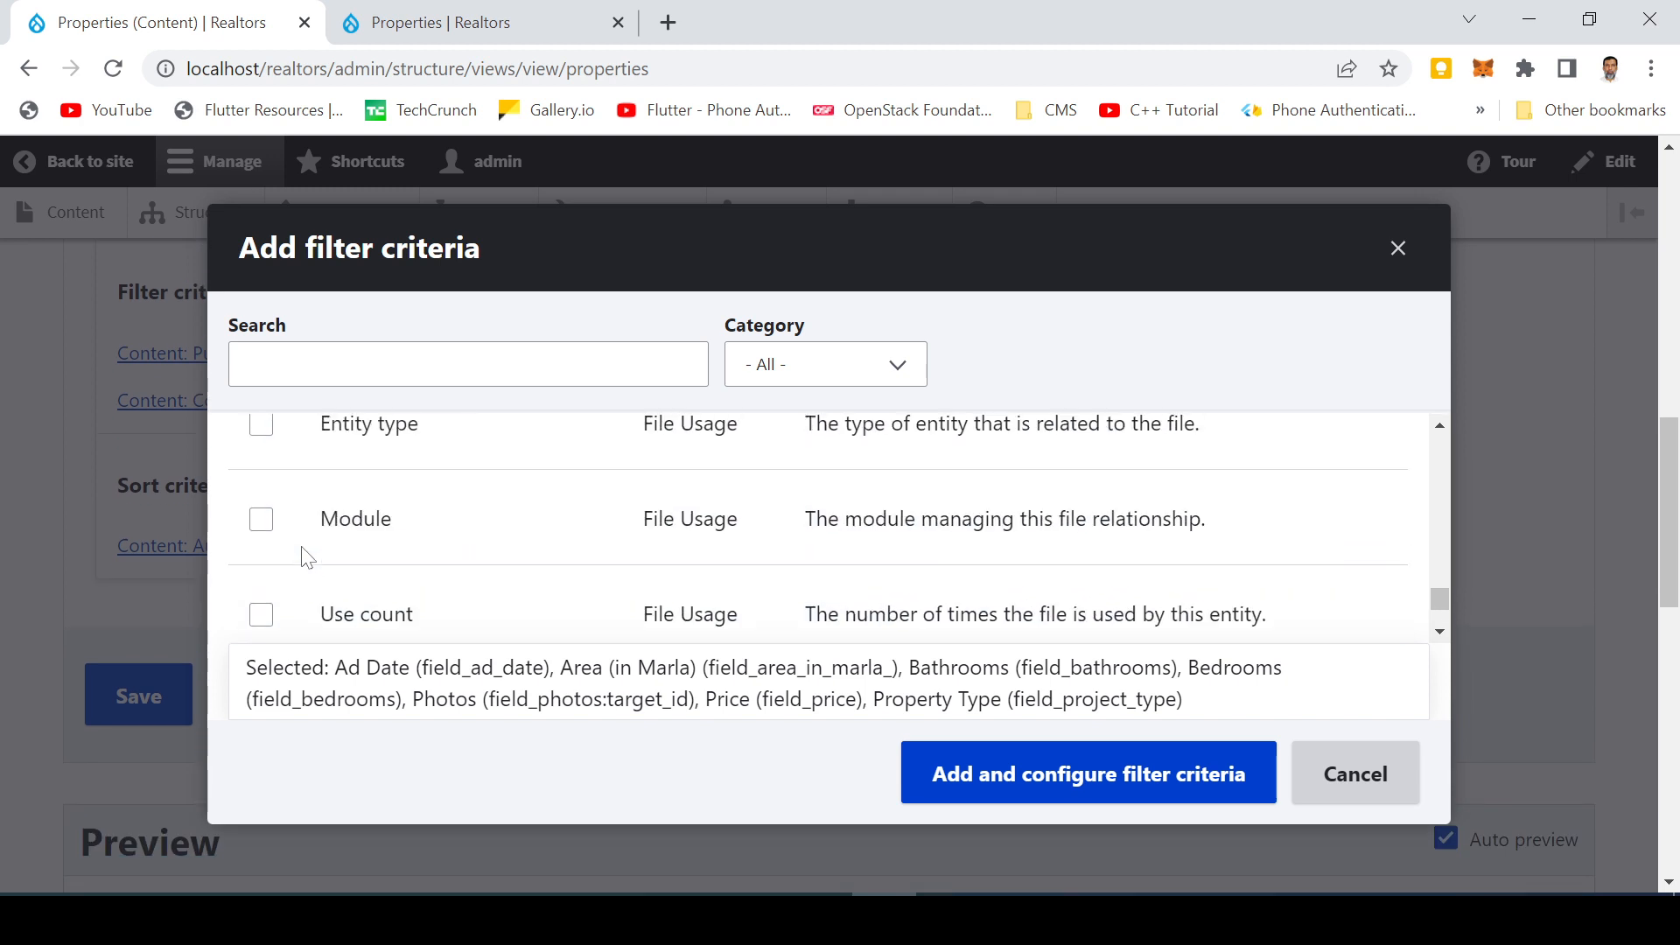
{"action": "scroll", "coordinate": [308, 551], "scroll_direction": "down", "scroll_amount": 10}
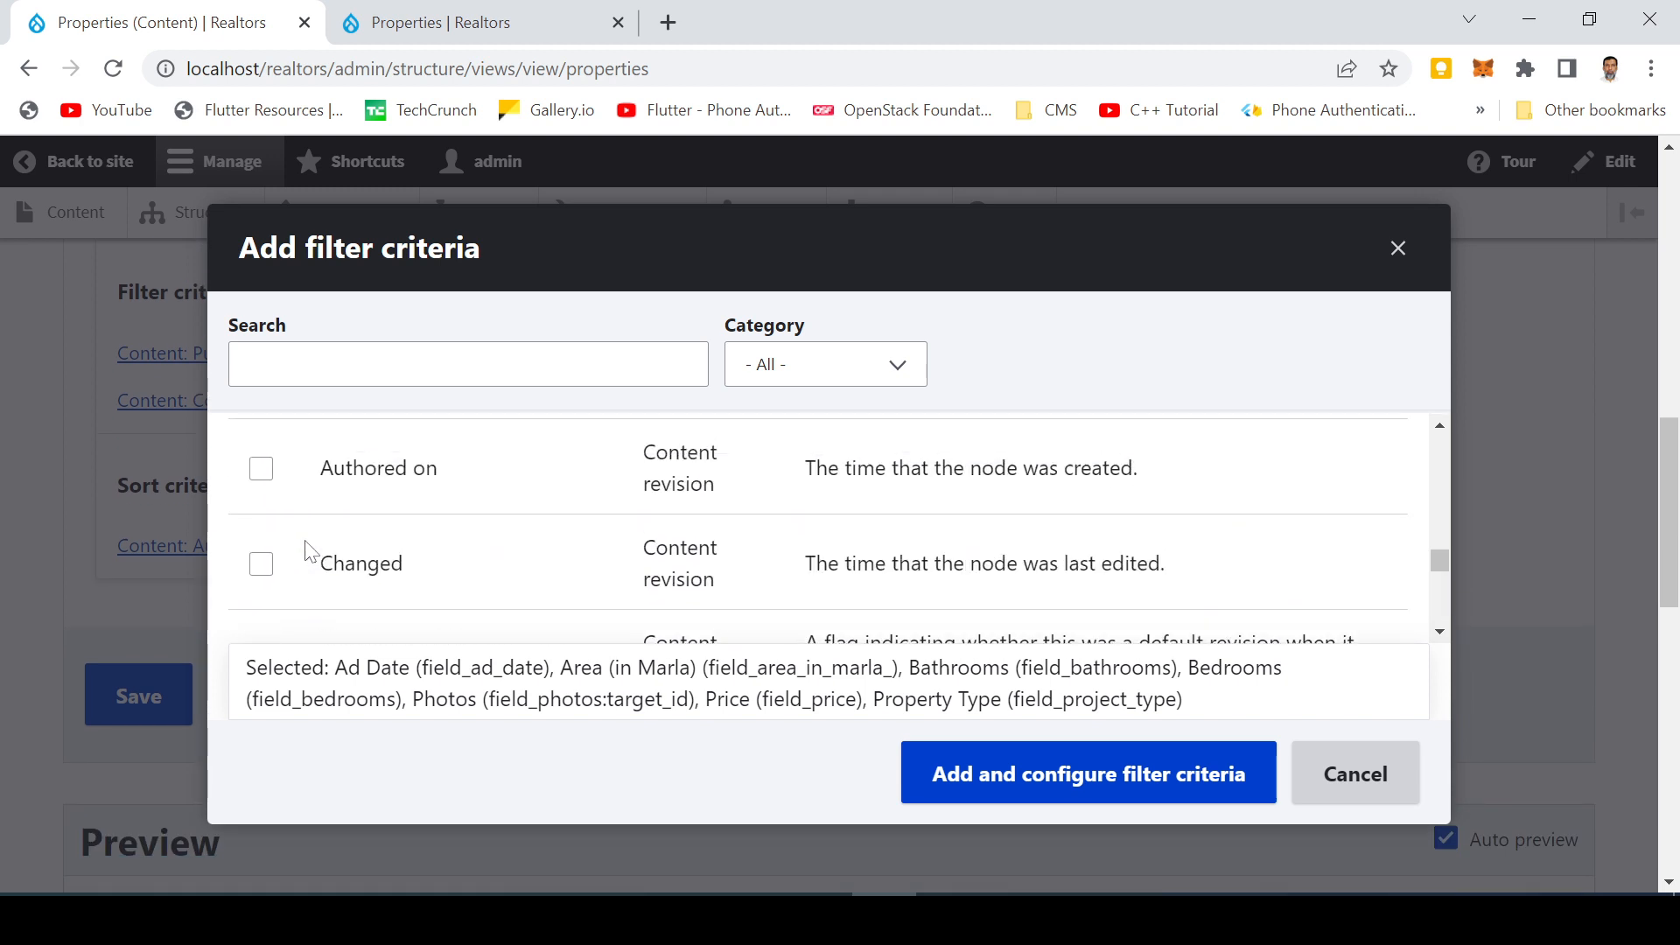
{"action": "scroll", "coordinate": [308, 551], "scroll_direction": "up", "scroll_amount": 5}
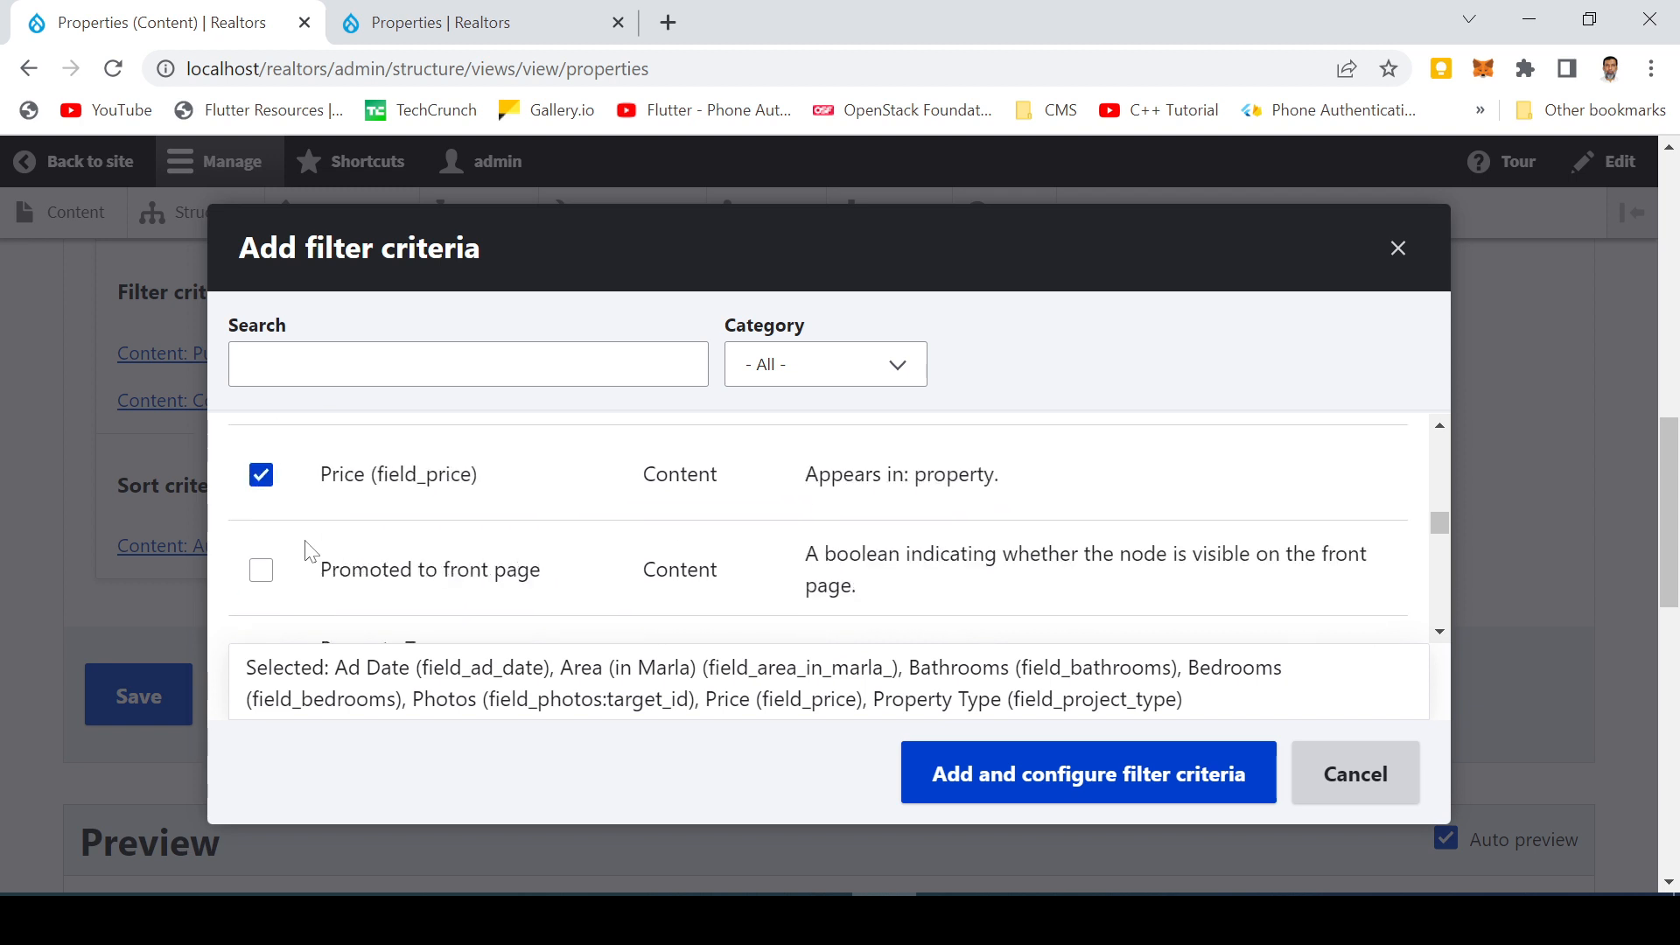
{"action": "scroll", "coordinate": [309, 552], "scroll_direction": "up", "scroll_amount": 6}
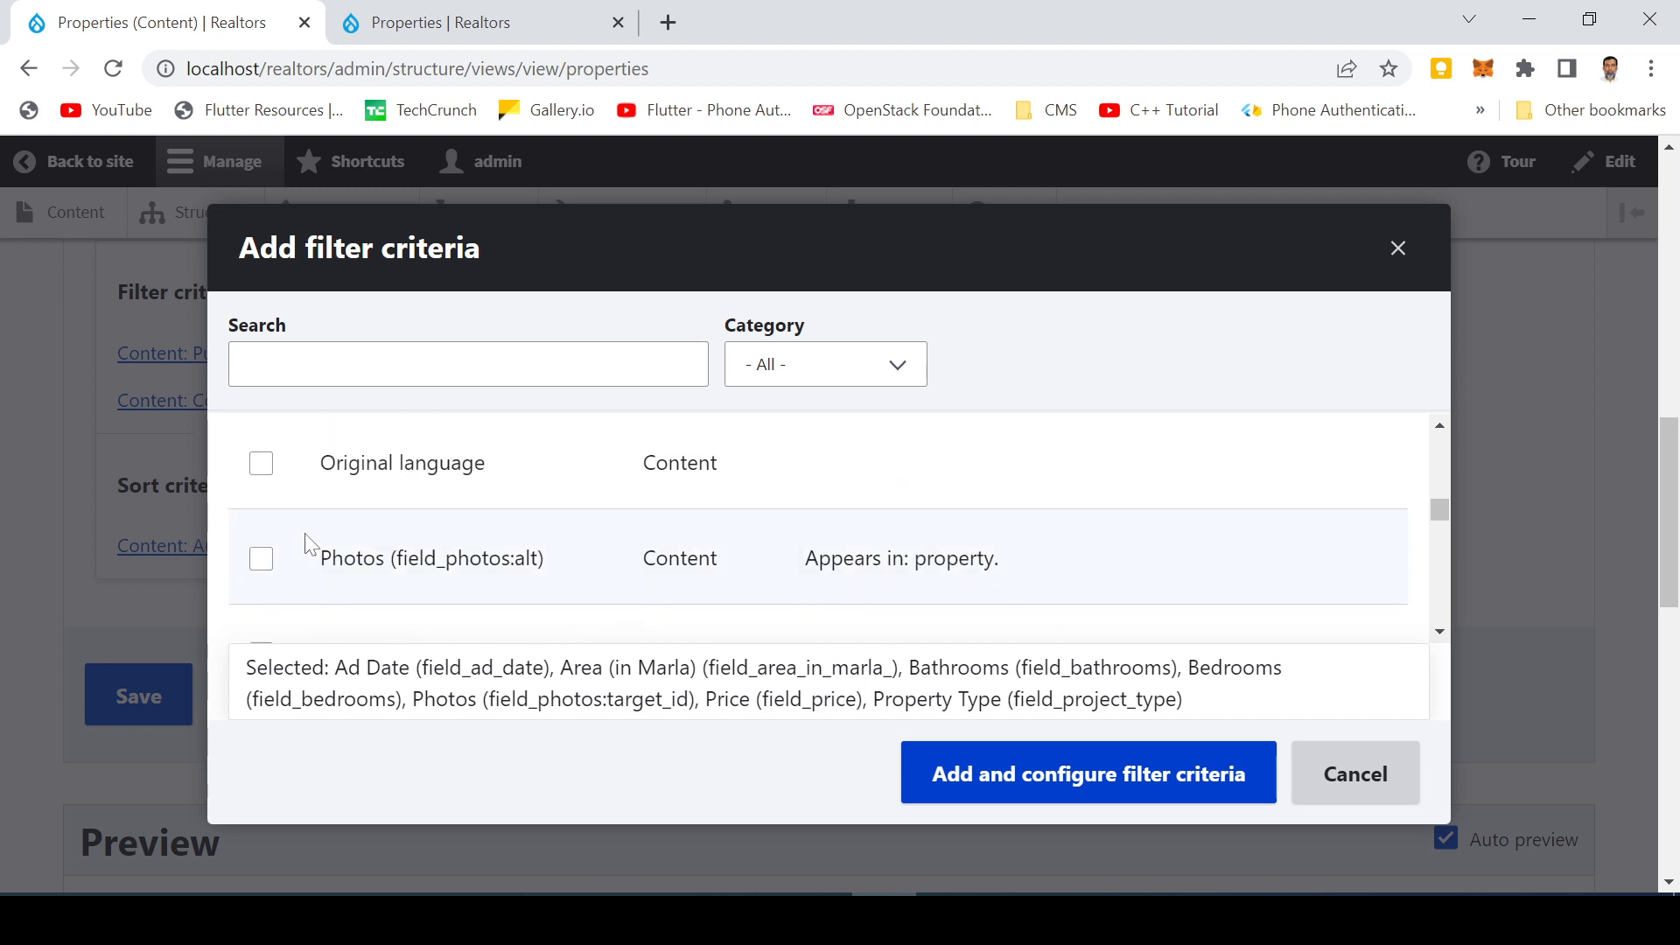
{"action": "scroll", "coordinate": [308, 544], "scroll_direction": "up", "scroll_amount": 8}
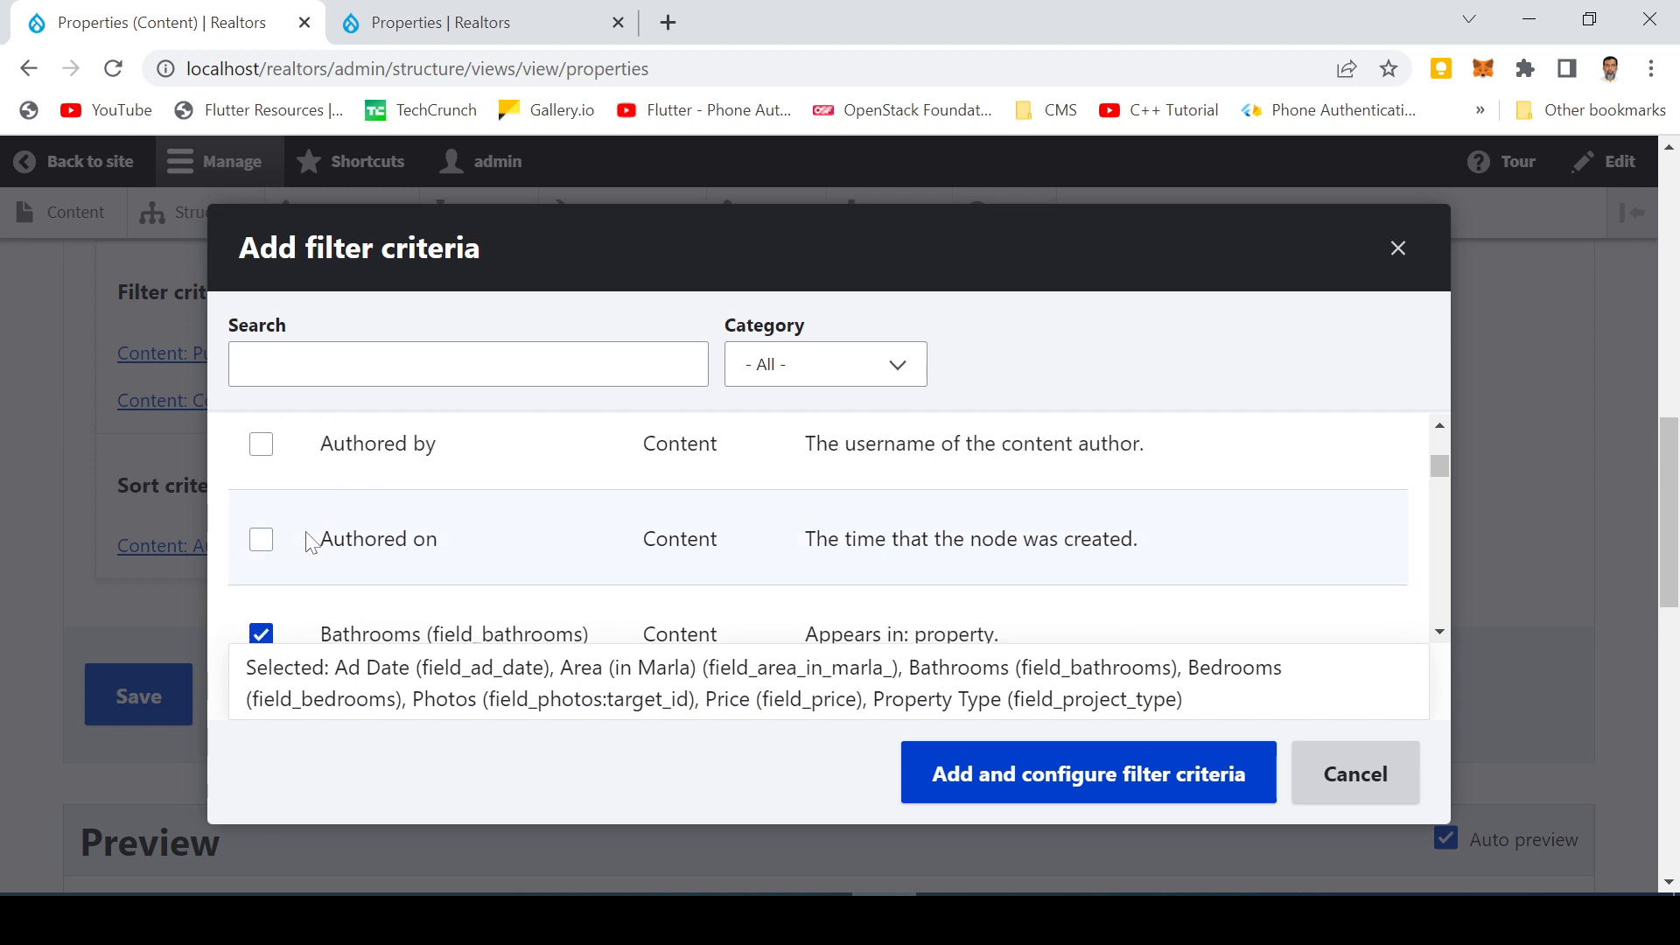
{"action": "scroll", "coordinate": [308, 545], "scroll_direction": "up", "scroll_amount": 3}
{"action": "scroll", "coordinate": [308, 545], "scroll_direction": "up", "scroll_amount": 5}
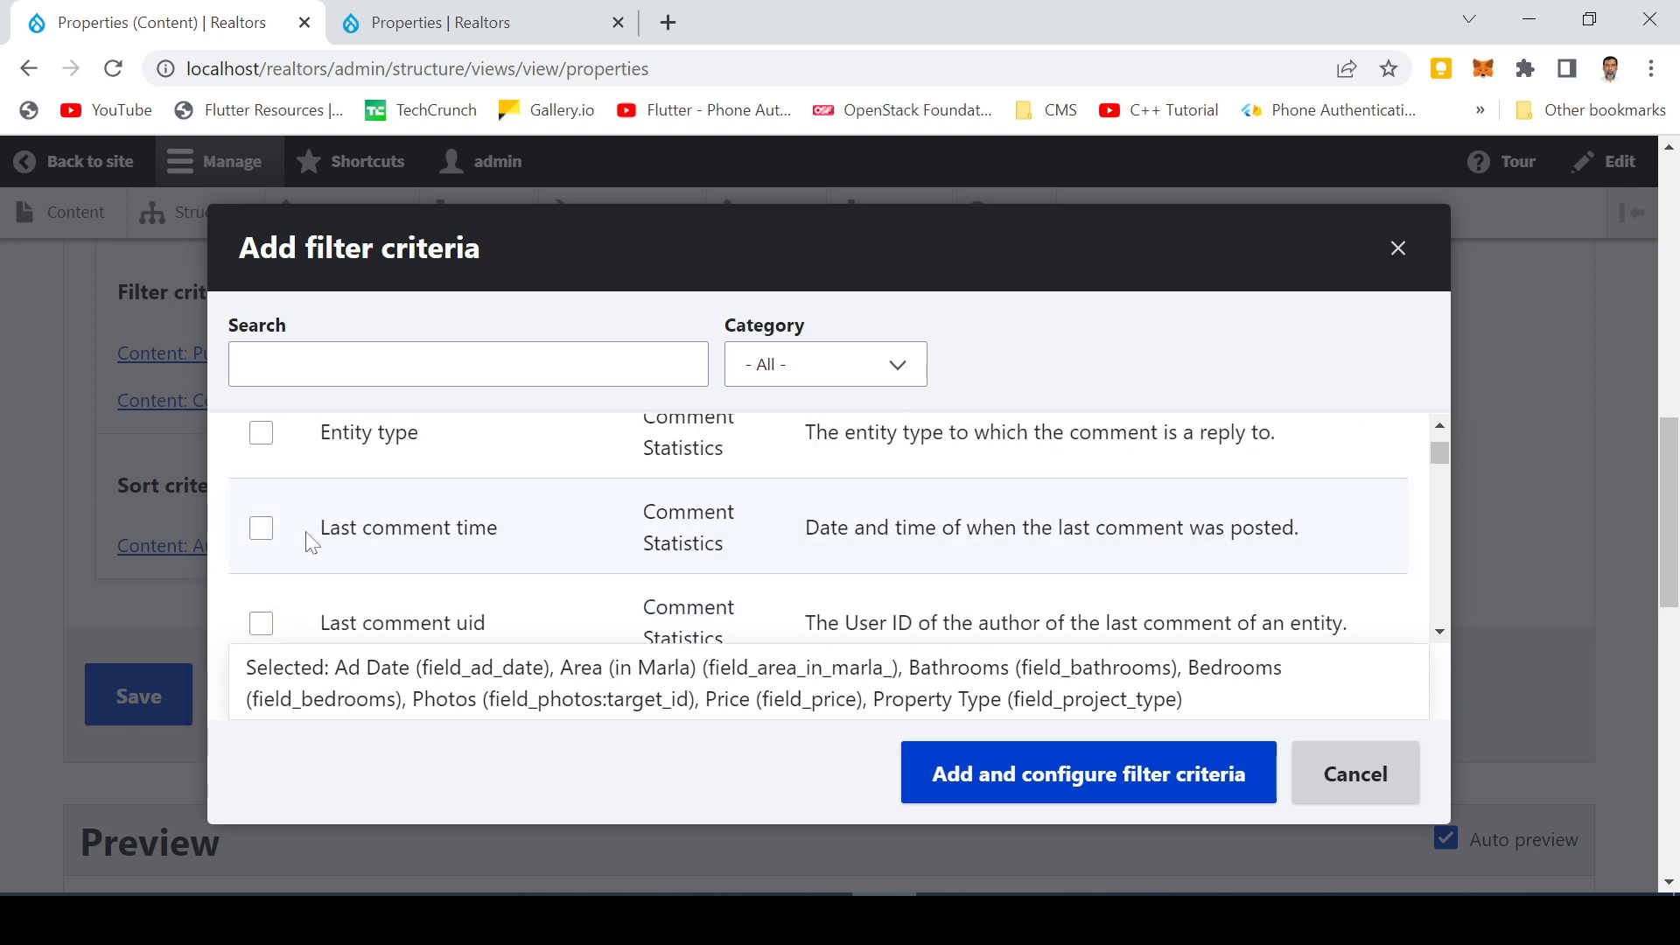
{"action": "scroll", "coordinate": [750, 600], "scroll_direction": "up", "scroll_amount": 5}
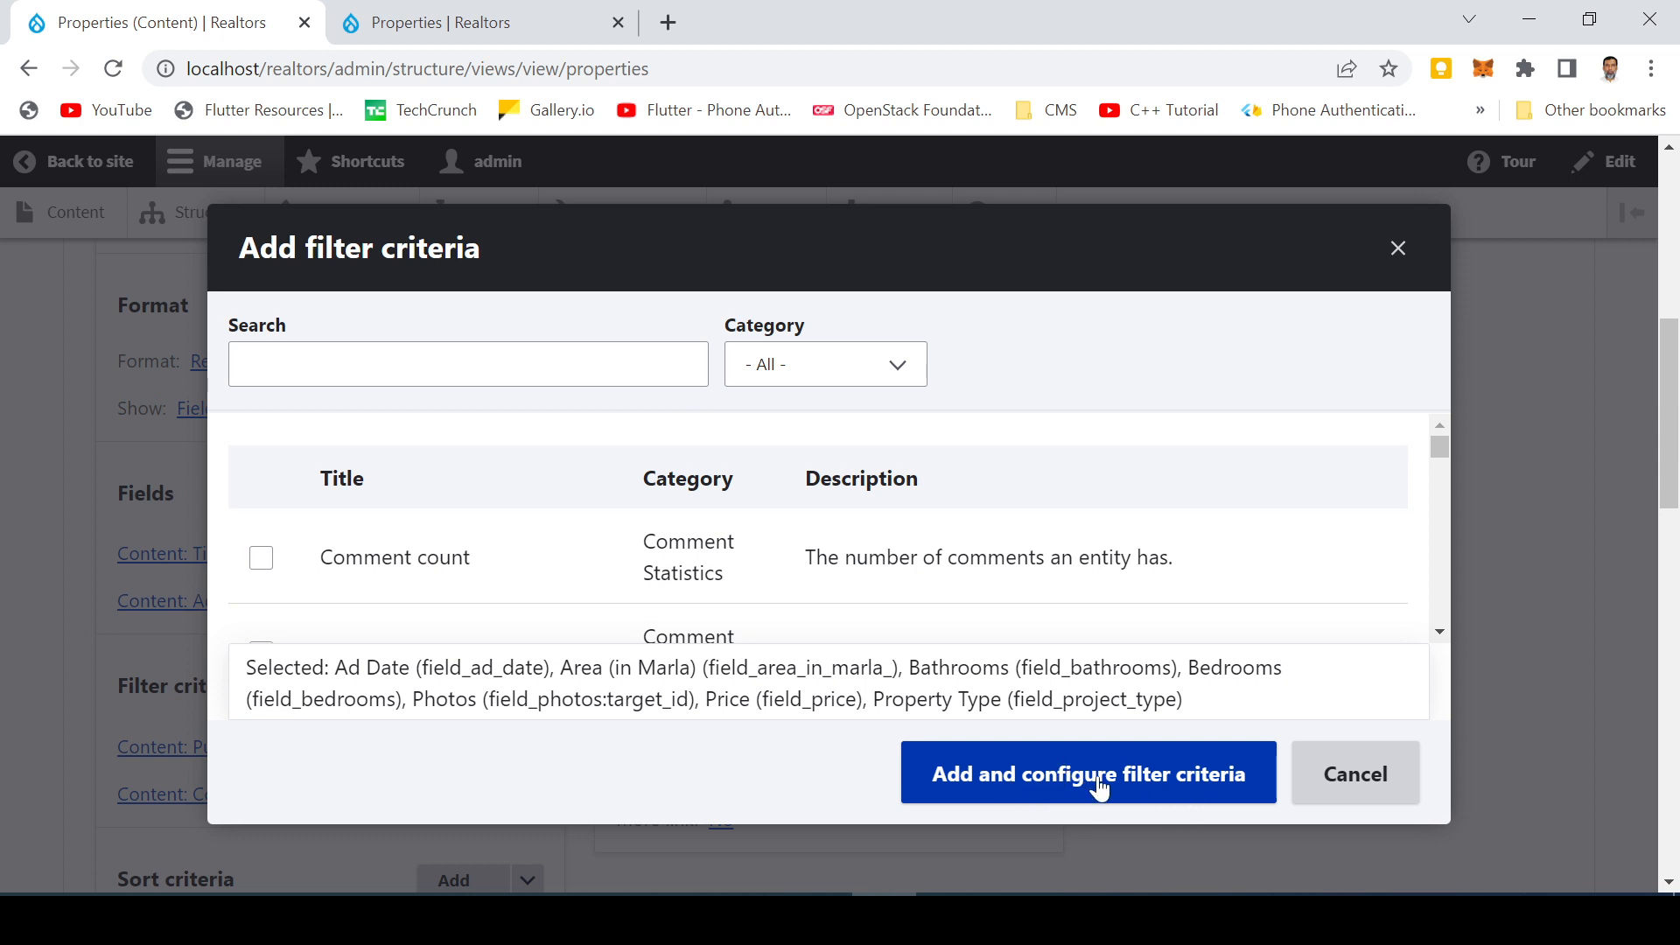
{"action": "left_click", "coordinate": [1384, 786]}
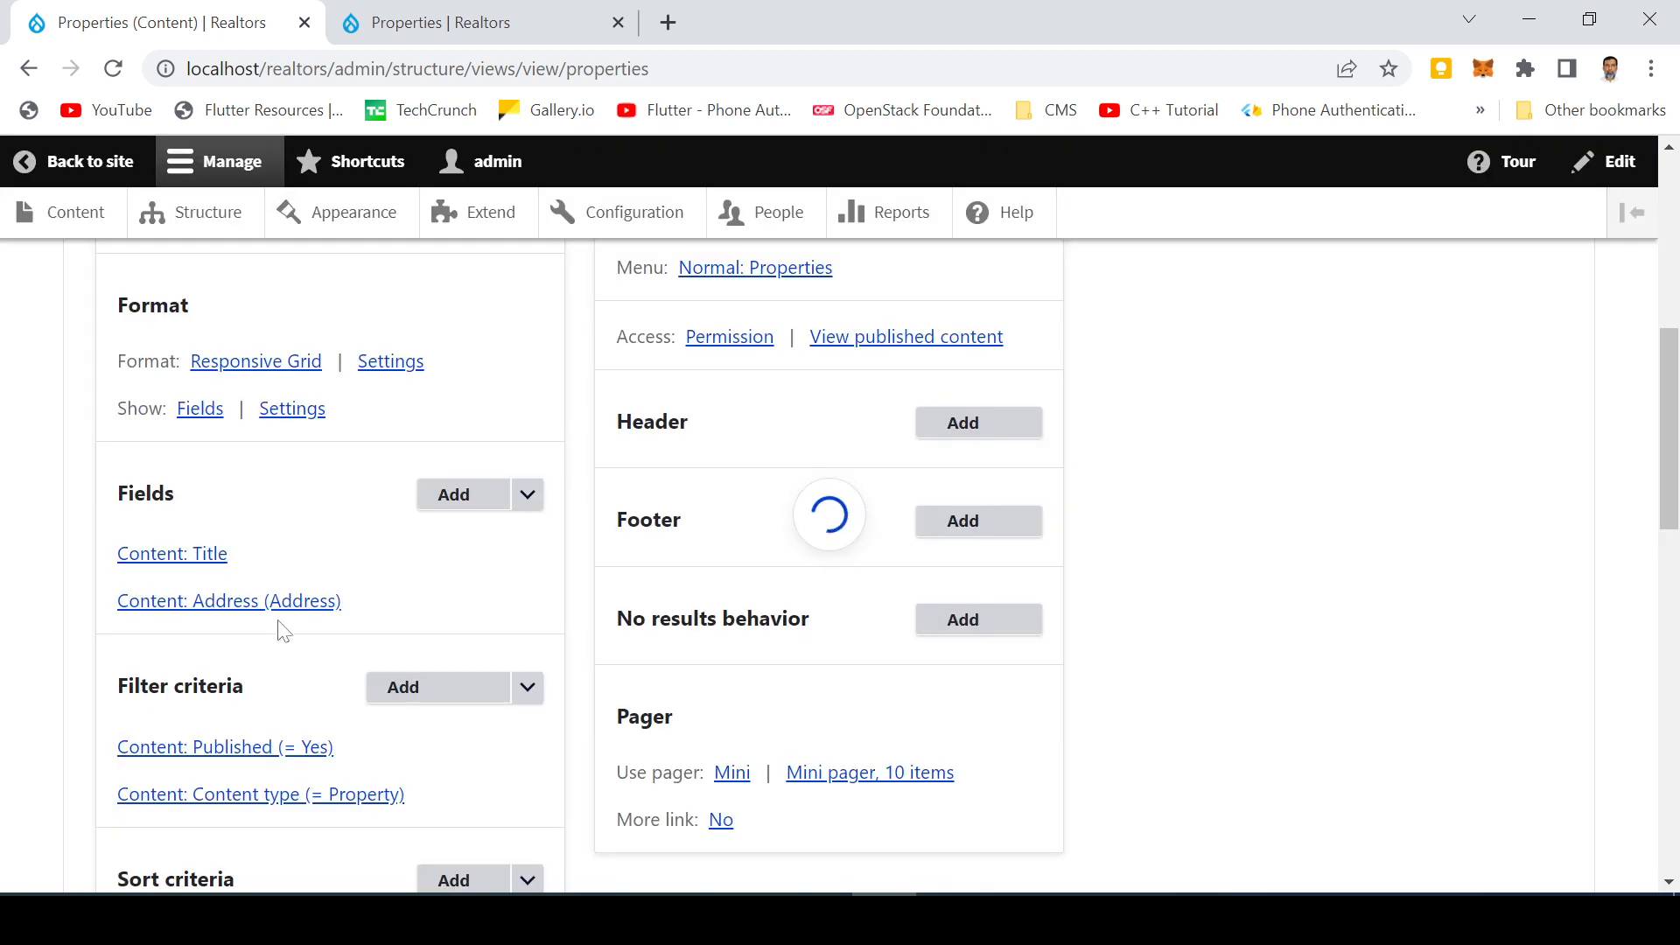
Open the Add fields dialog and tick Ad Date, Area (in Marla), Bathrooms, Bedrooms, Contact No., Covered Area (SFT), Photos and Price
{"action": "scroll", "coordinate": [223, 528], "scroll_direction": "up", "scroll_amount": 1}
{"action": "scroll", "coordinate": [216, 529], "scroll_direction": "down", "scroll_amount": 1}
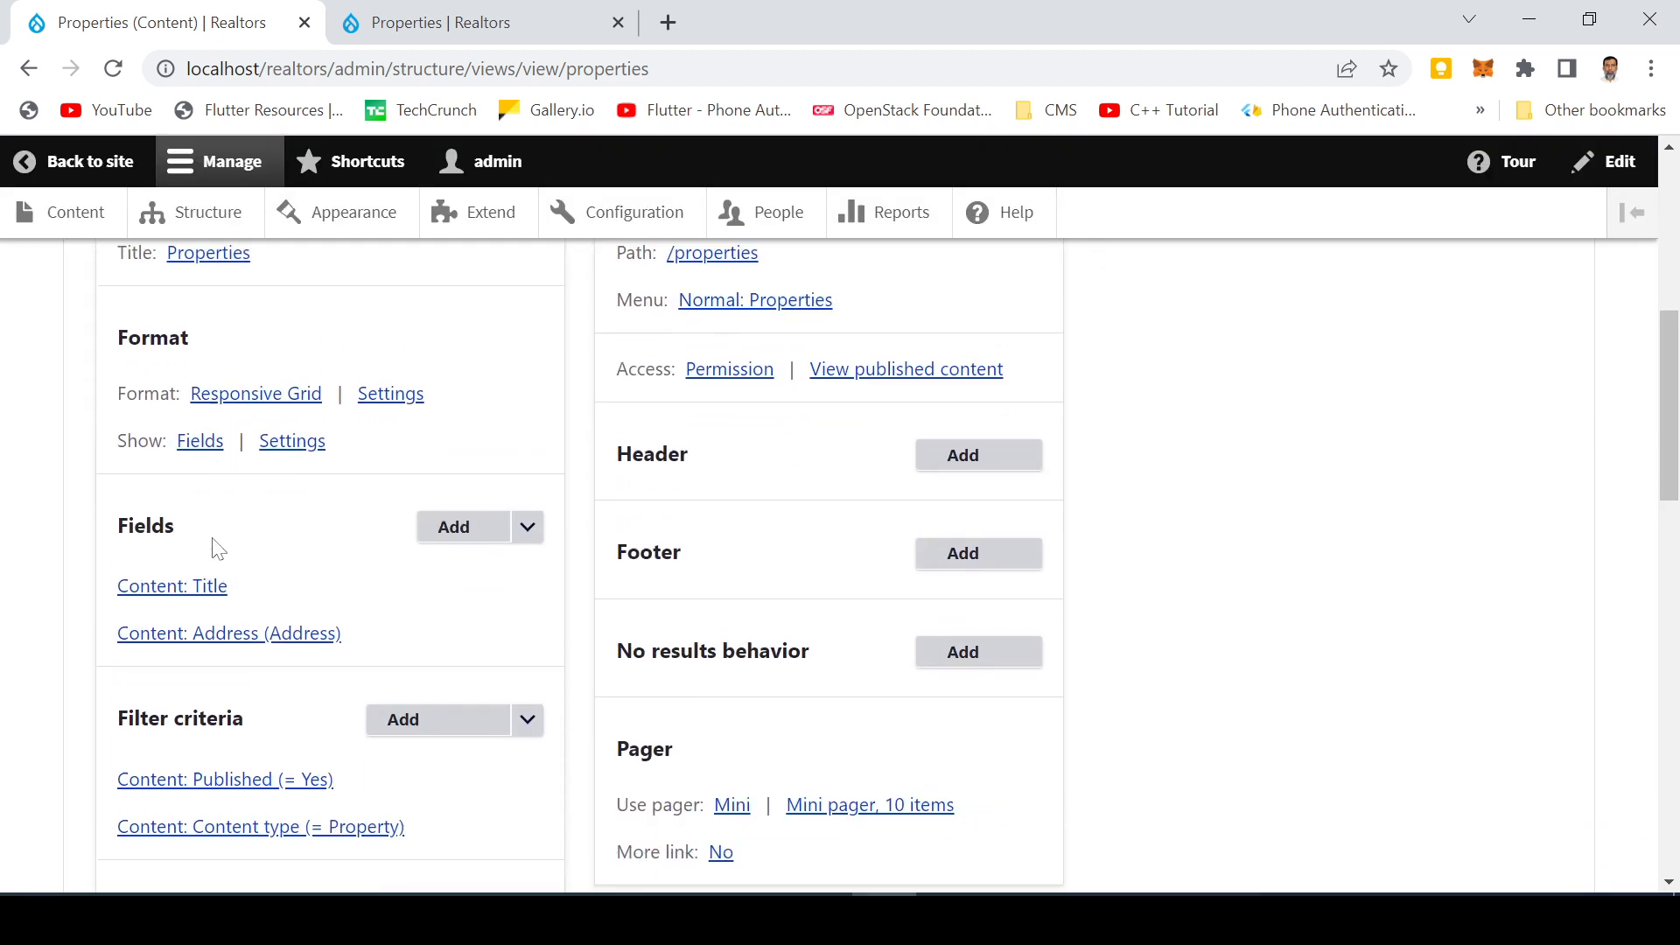
{"action": "left_click", "coordinate": [455, 495]}
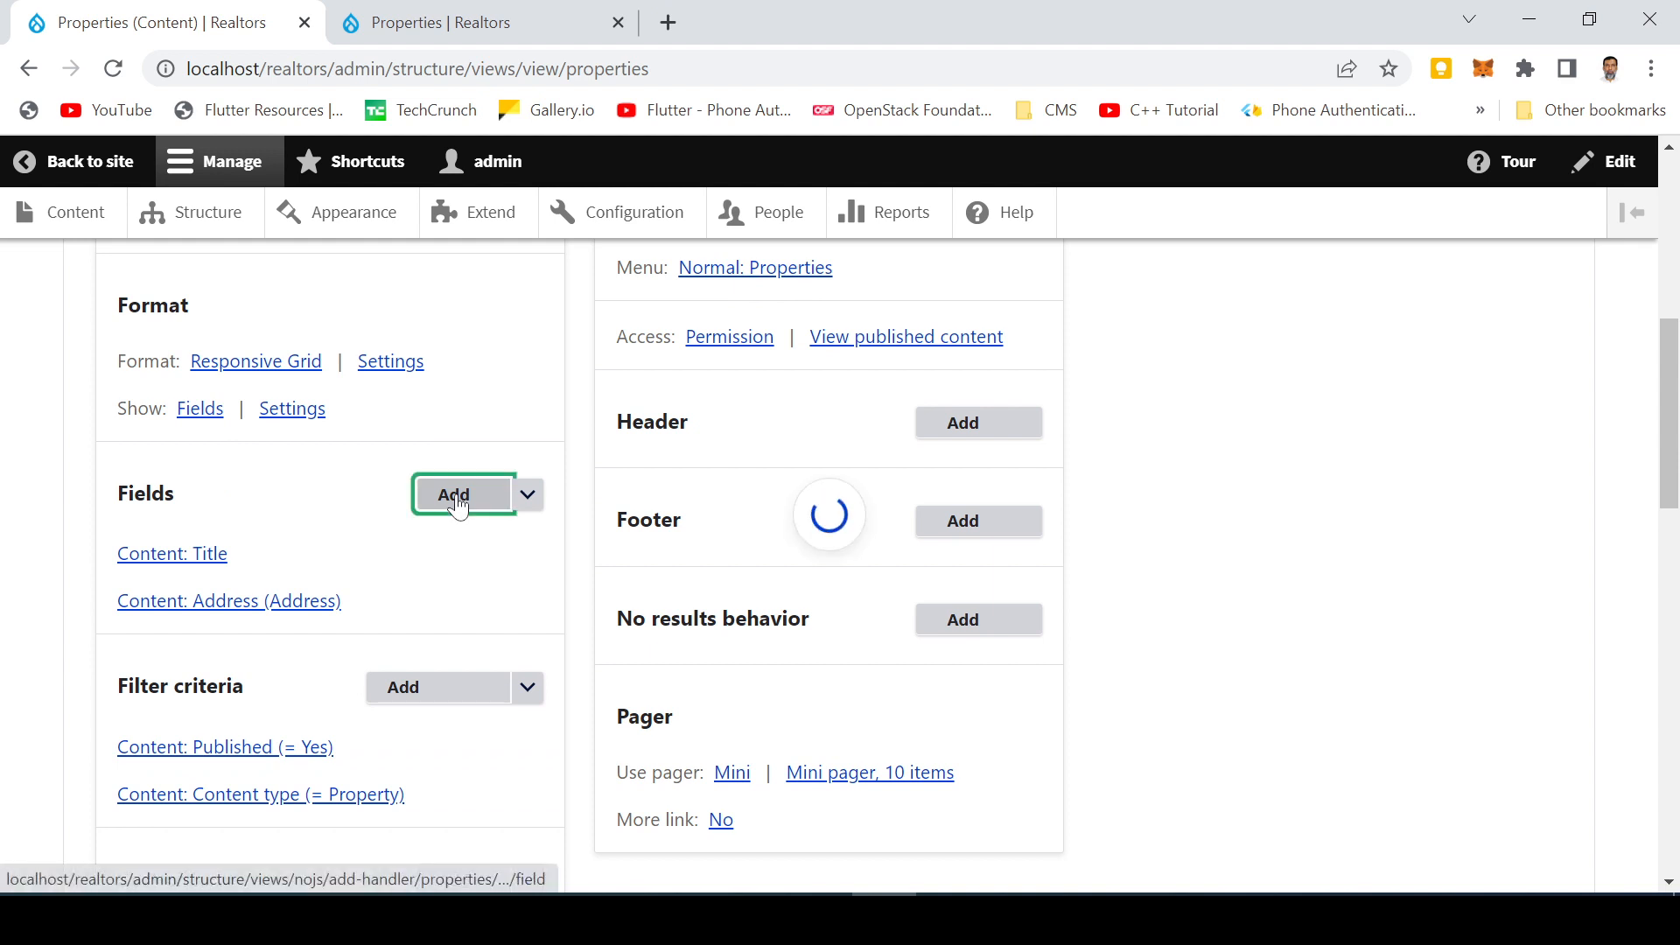
{"action": "scroll", "coordinate": [649, 542], "scroll_direction": "down", "scroll_amount": 3}
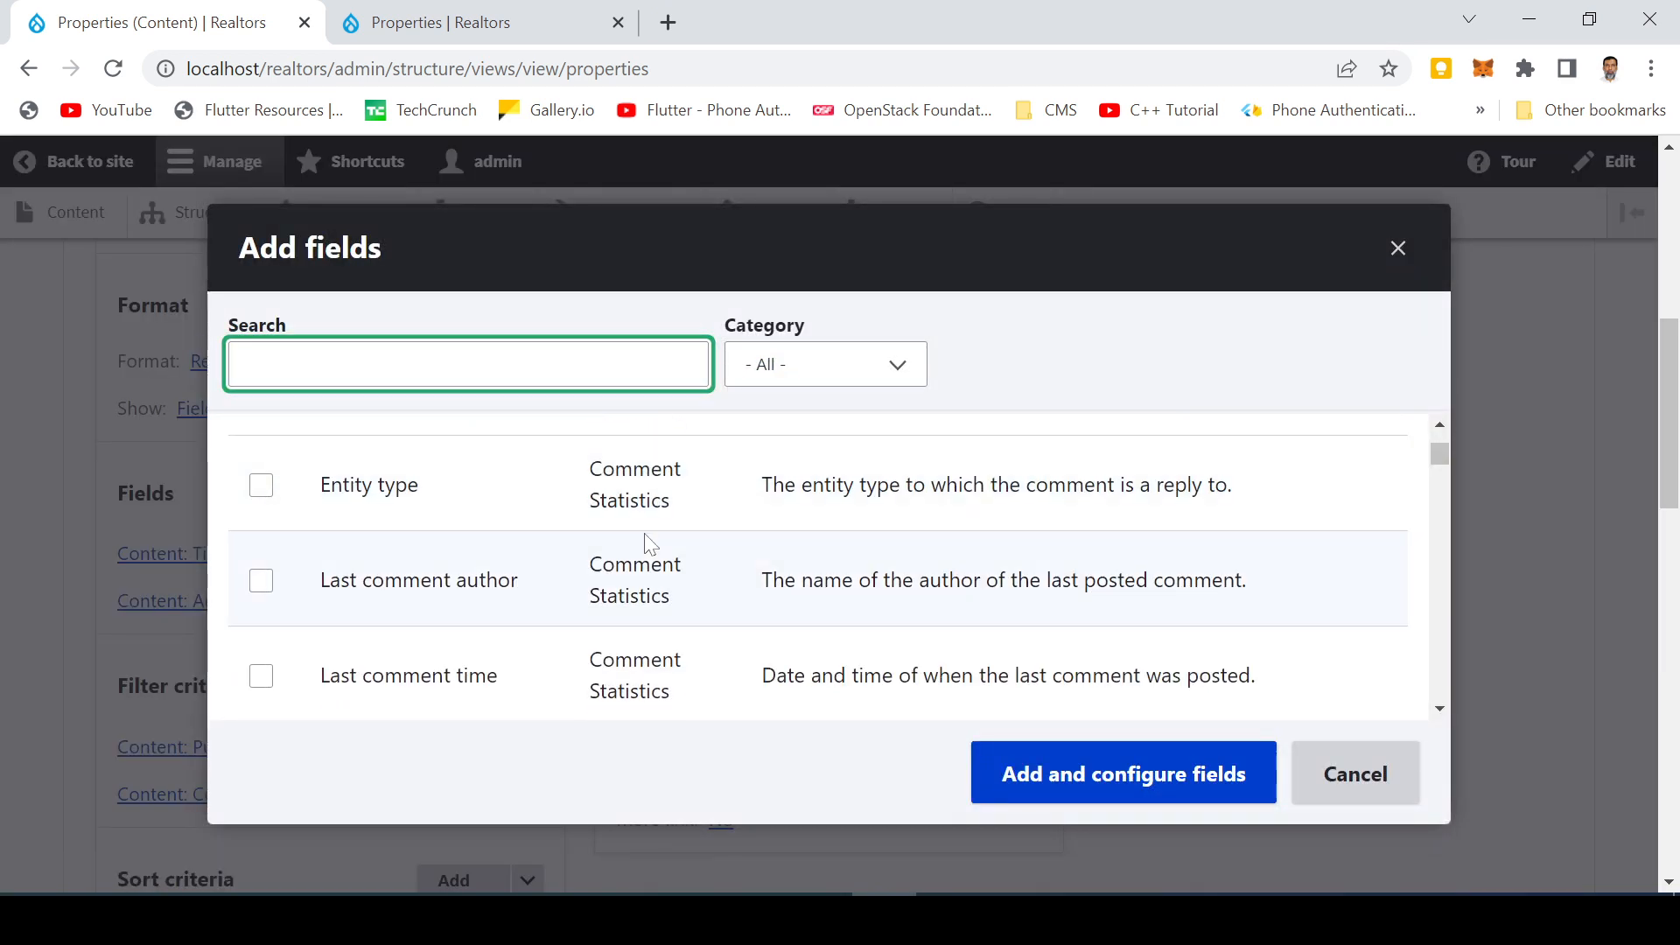
{"action": "scroll", "coordinate": [424, 543], "scroll_direction": "down", "scroll_amount": 3}
{"action": "scroll", "coordinate": [419, 577], "scroll_direction": "down", "scroll_amount": 2}
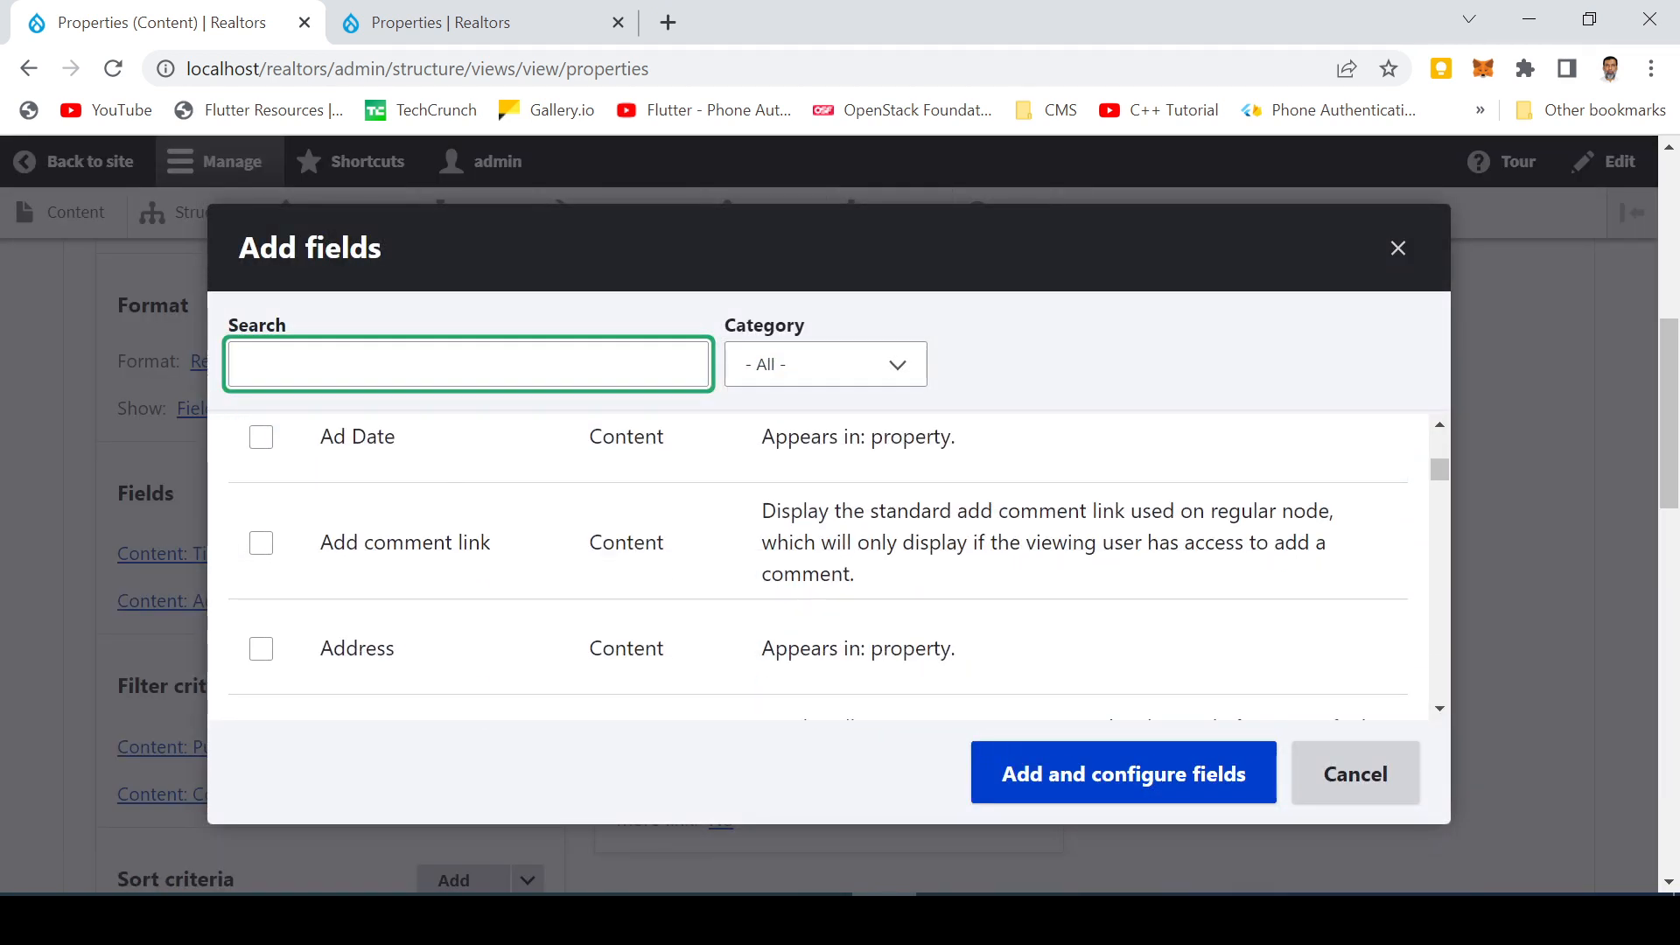
{"action": "scroll", "coordinate": [415, 598], "scroll_direction": "up", "scroll_amount": 1}
{"action": "left_click", "coordinate": [262, 570]}
{"action": "scroll", "coordinate": [455, 604], "scroll_direction": "down", "scroll_amount": 3}
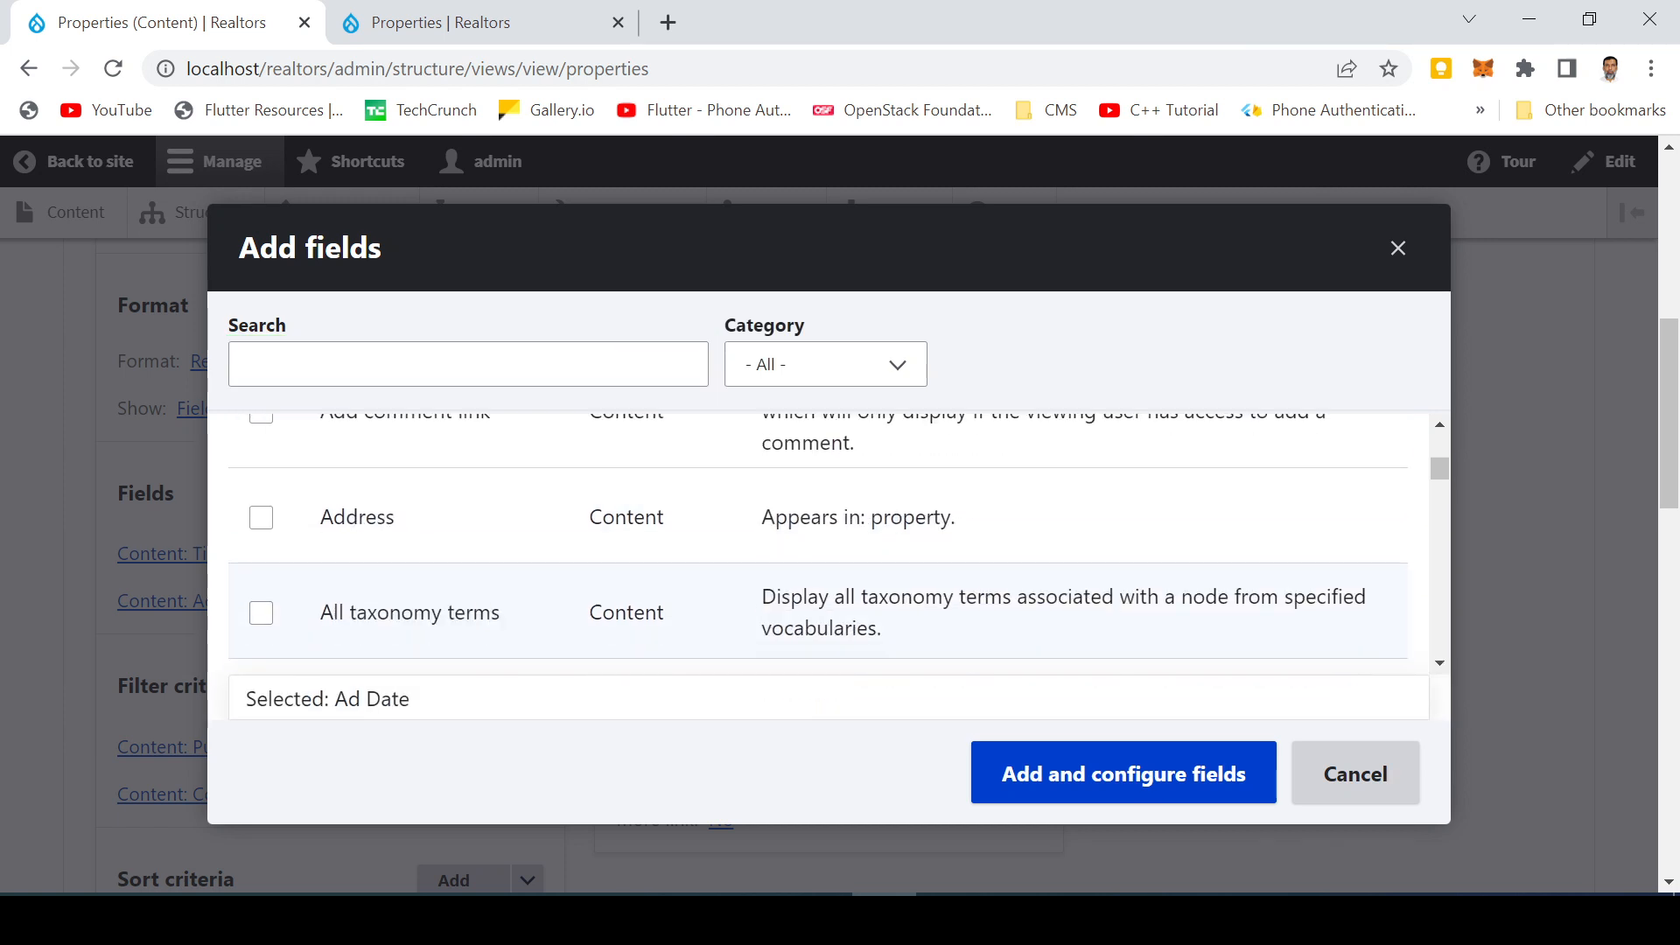
{"action": "scroll", "coordinate": [348, 547], "scroll_direction": "down", "scroll_amount": 1}
{"action": "scroll", "coordinate": [270, 550], "scroll_direction": "down", "scroll_amount": 2}
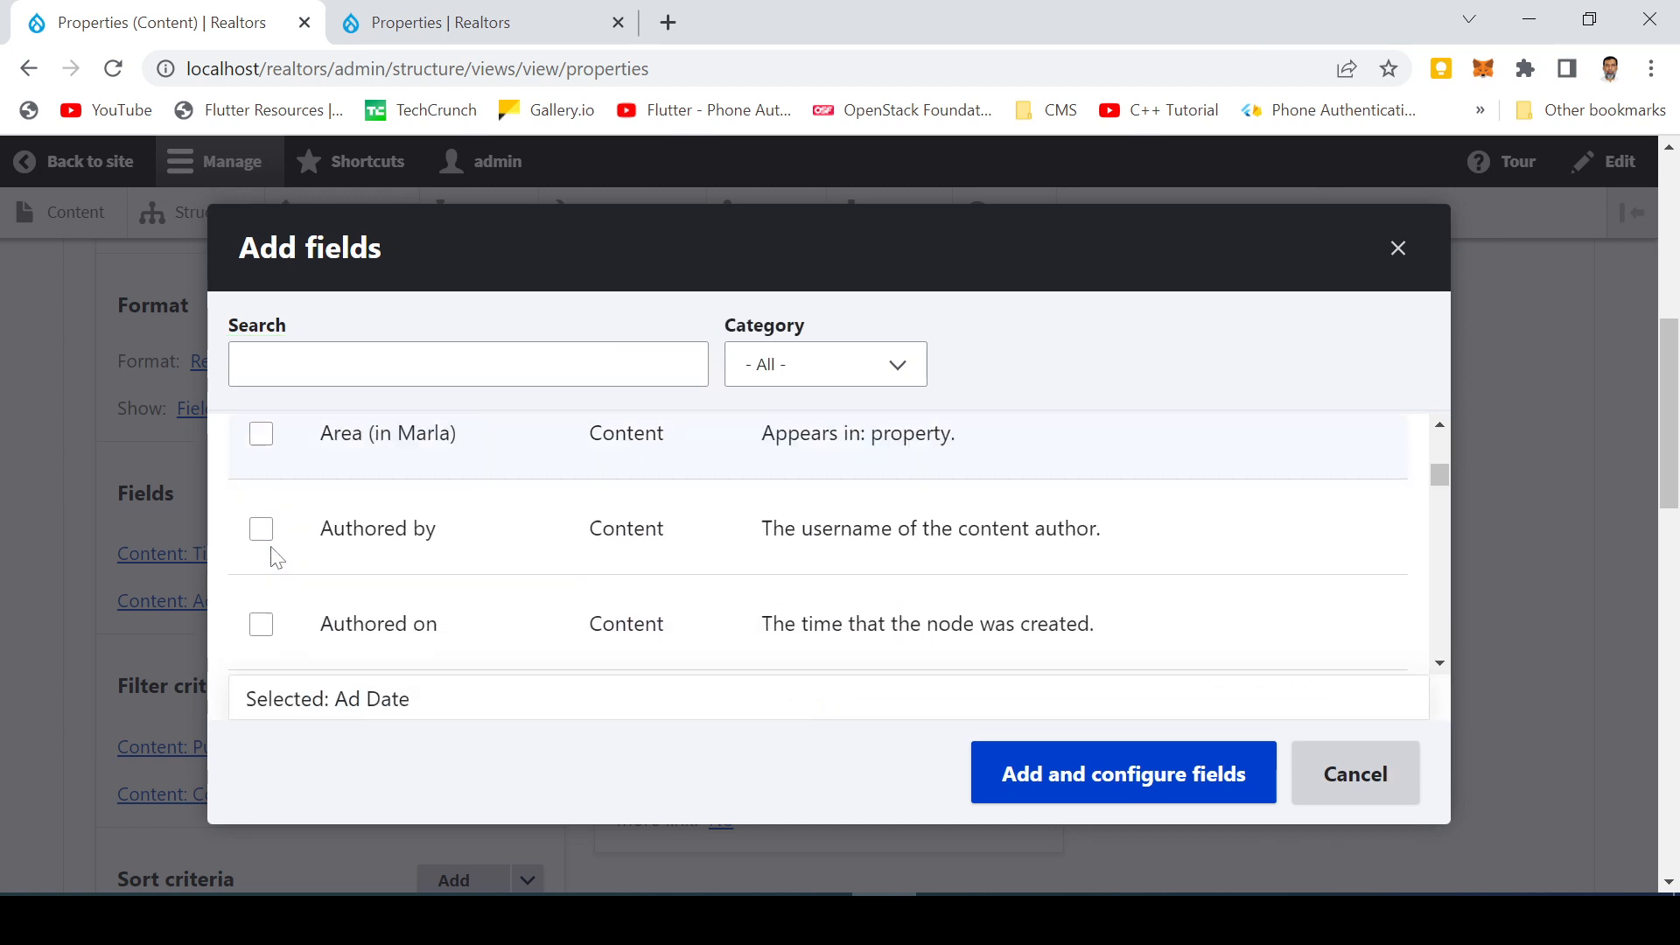
{"action": "left_click", "coordinate": [262, 446]}
{"action": "scroll", "coordinate": [264, 556], "scroll_direction": "down", "scroll_amount": 3}
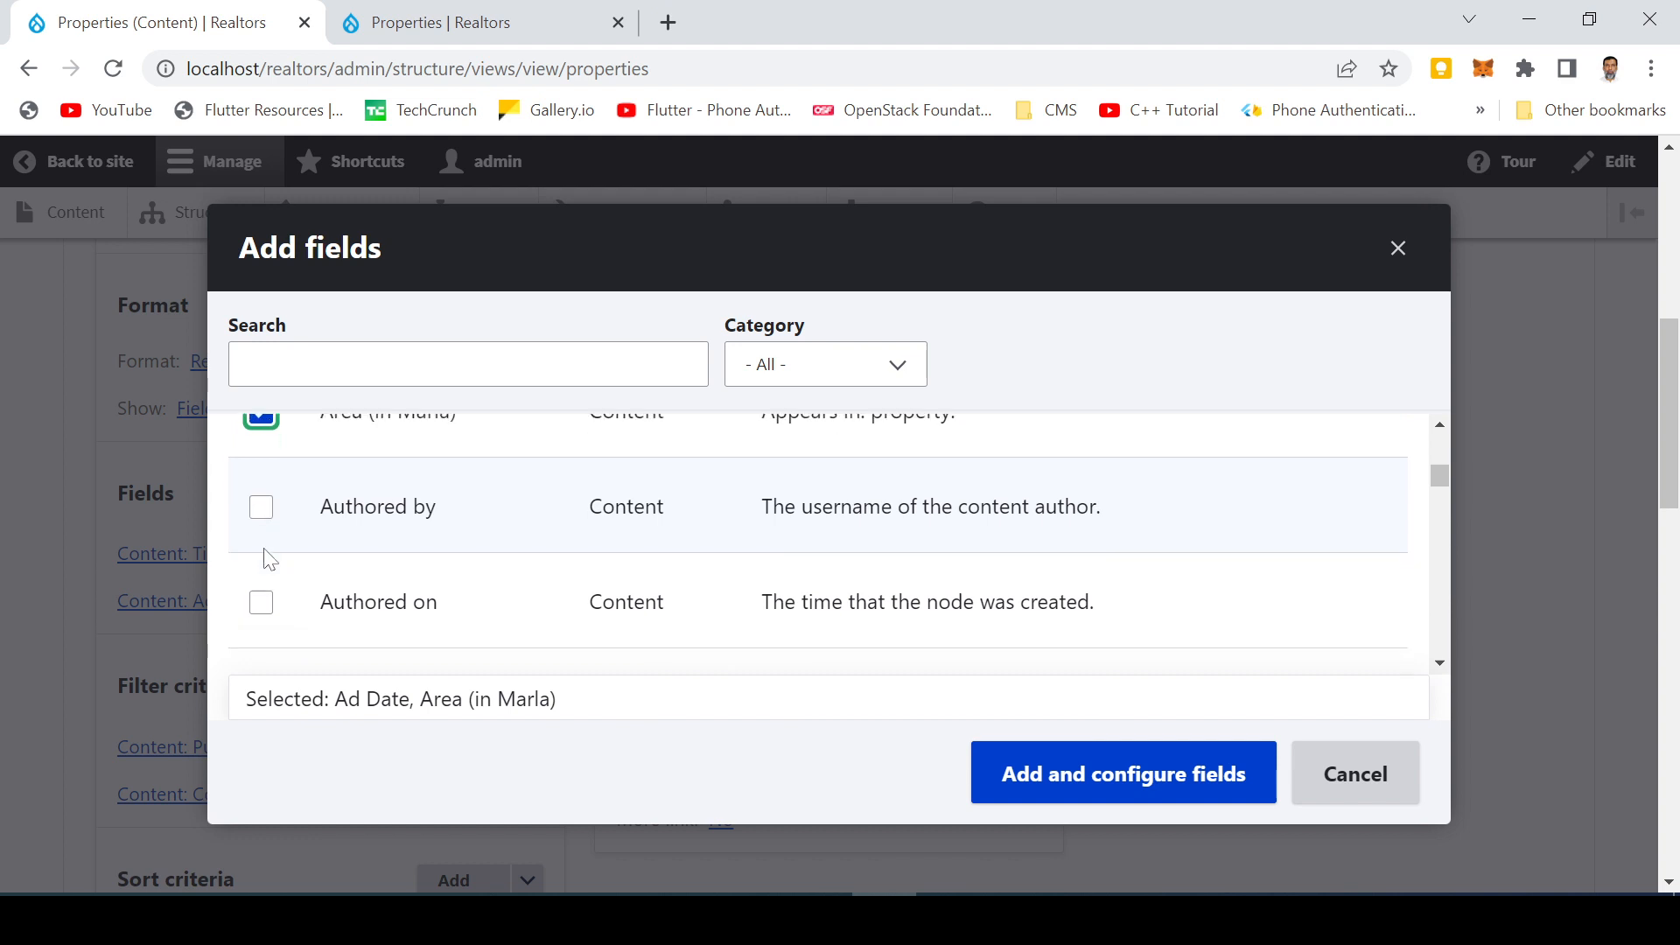
{"action": "left_click", "coordinate": [270, 570]}
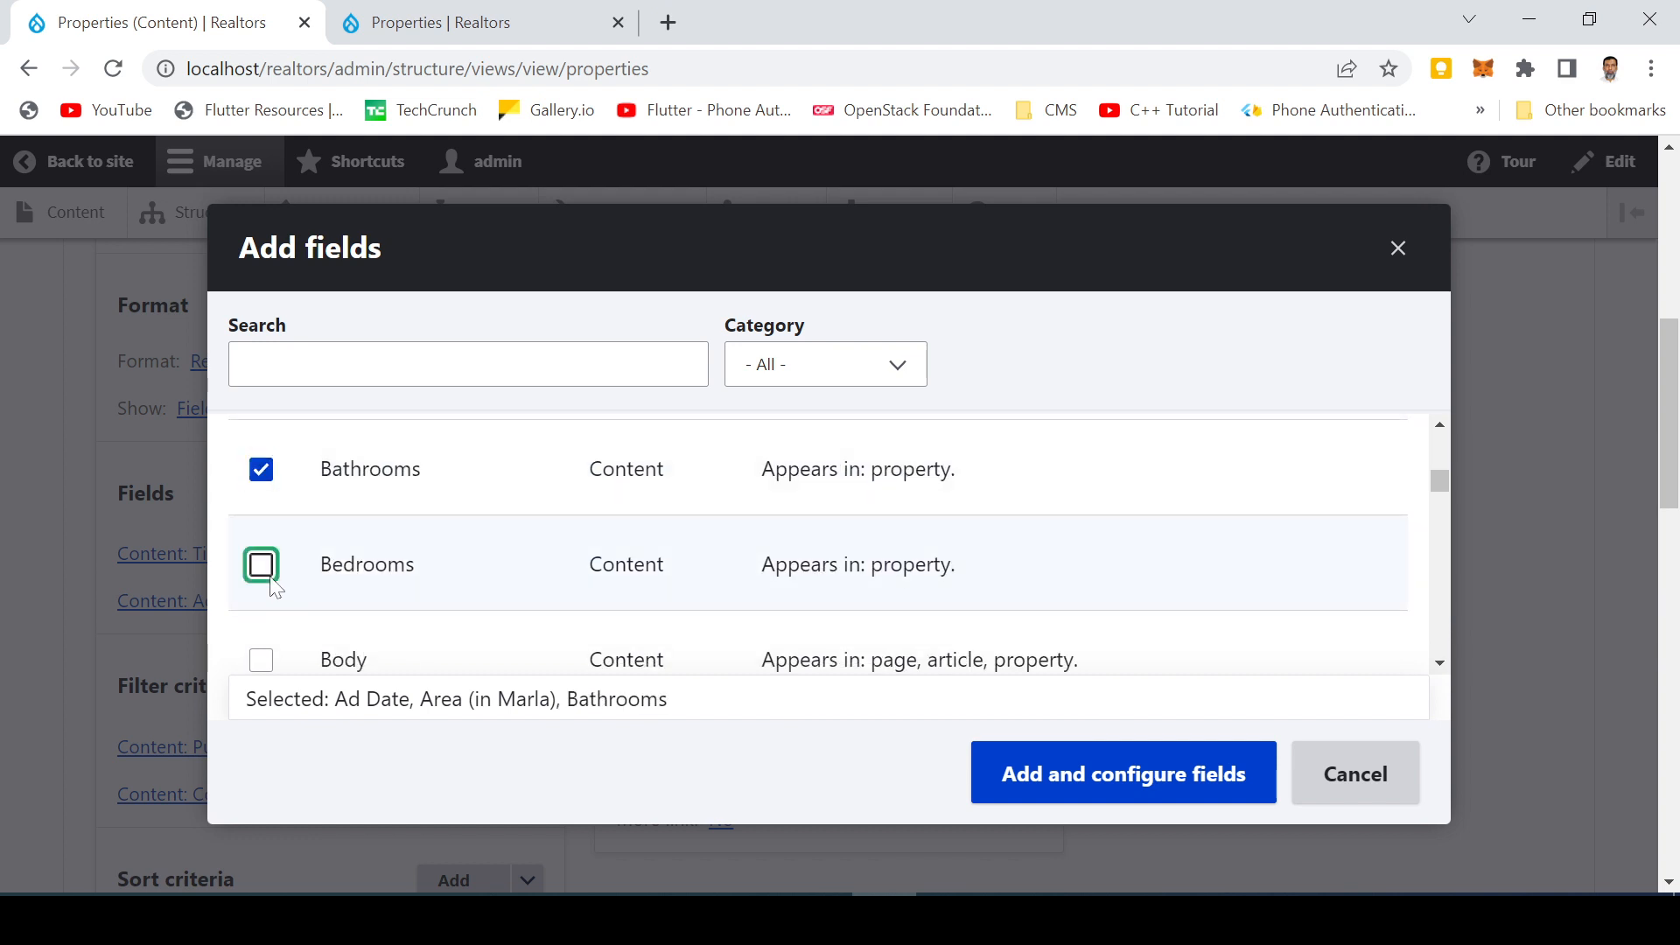
{"action": "scroll", "coordinate": [350, 578], "scroll_direction": "down", "scroll_amount": 3}
{"action": "scroll", "coordinate": [294, 573], "scroll_direction": "down", "scroll_amount": 1}
{"action": "scroll", "coordinate": [288, 574], "scroll_direction": "down", "scroll_amount": 1}
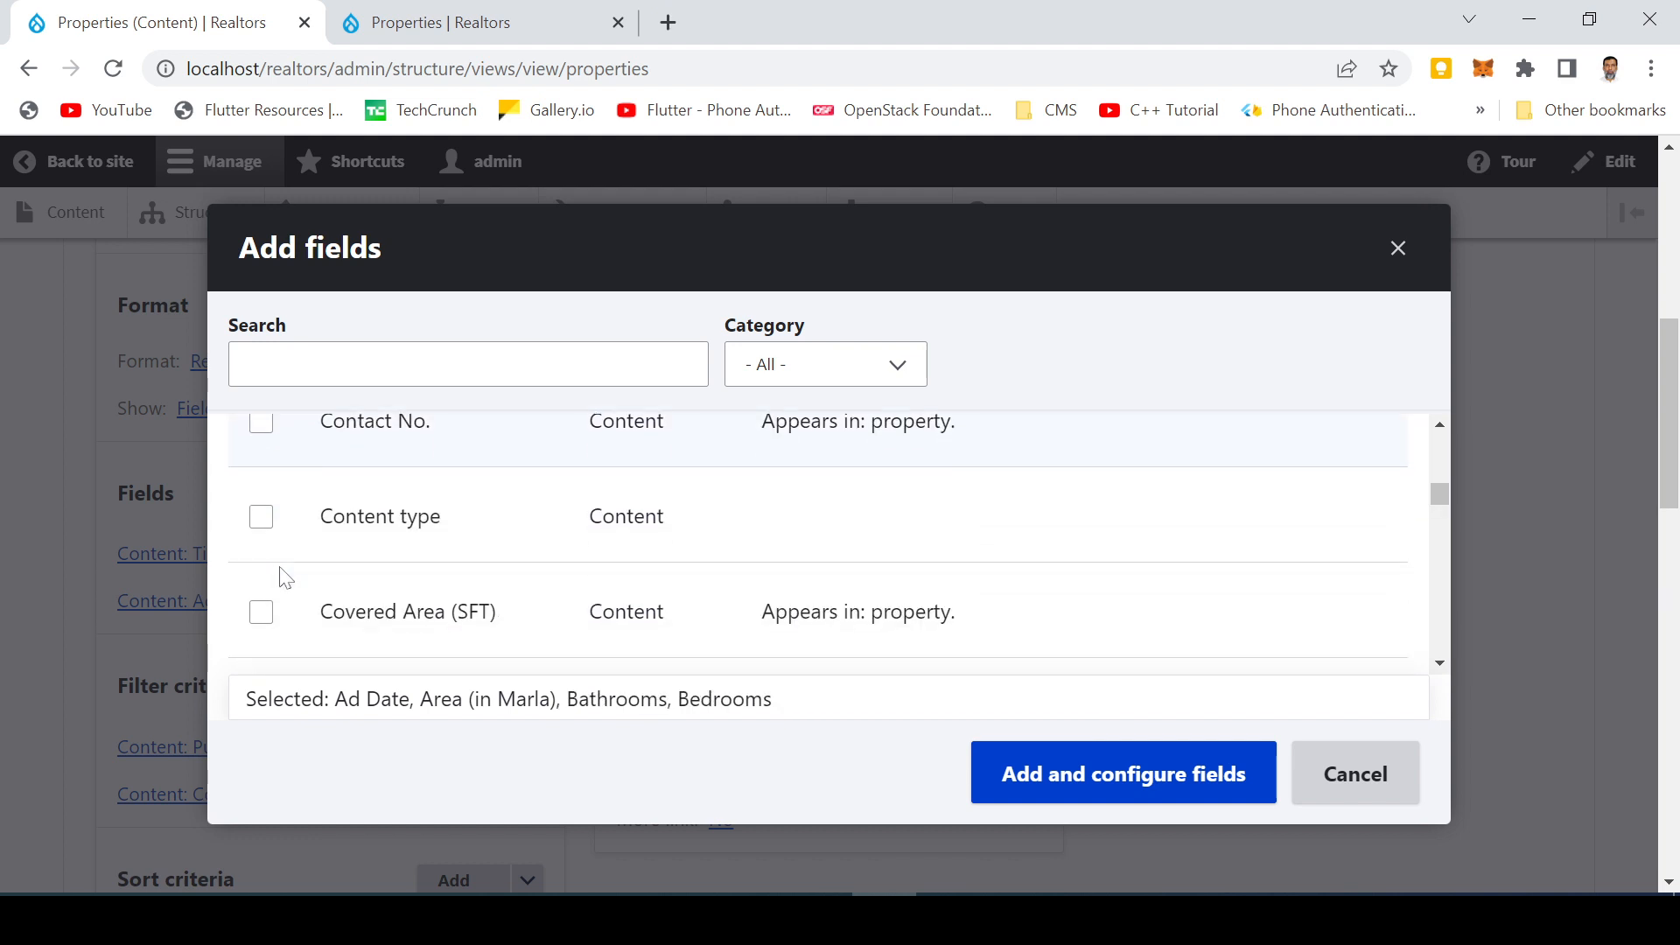
{"action": "left_click", "coordinate": [261, 424]}
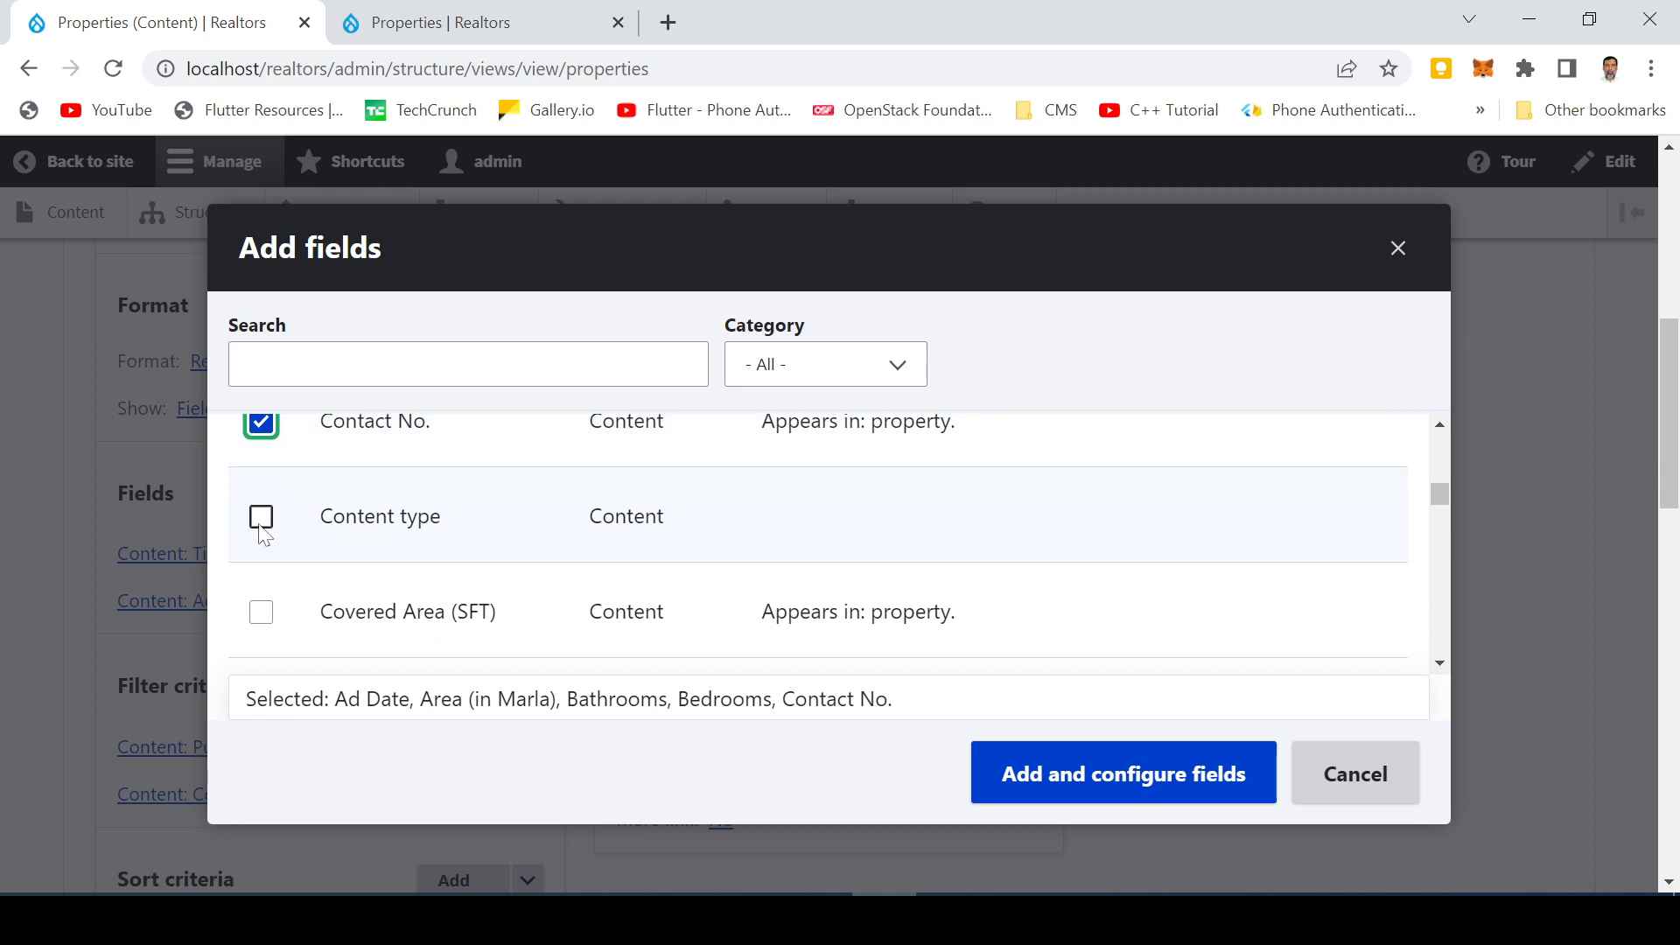
{"action": "scroll", "coordinate": [268, 574], "scroll_direction": "down", "scroll_amount": 1}
{"action": "left_click", "coordinate": [263, 486]}
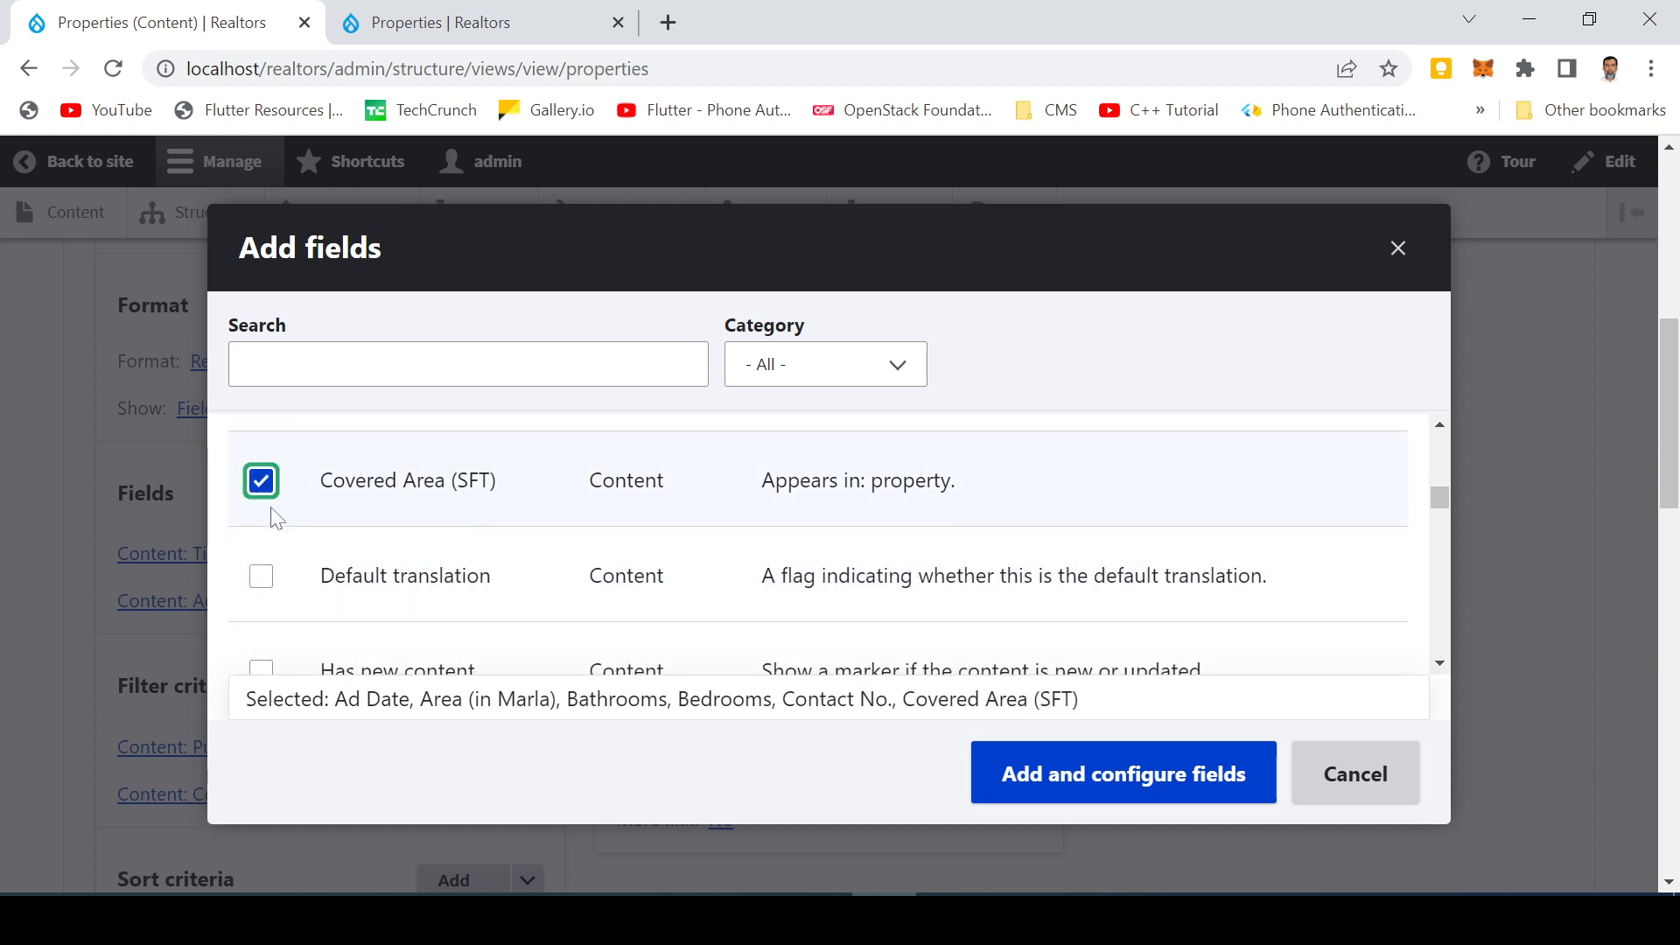
{"action": "scroll", "coordinate": [272, 567], "scroll_direction": "down", "scroll_amount": 1}
{"action": "scroll", "coordinate": [270, 567], "scroll_direction": "down", "scroll_amount": 3}
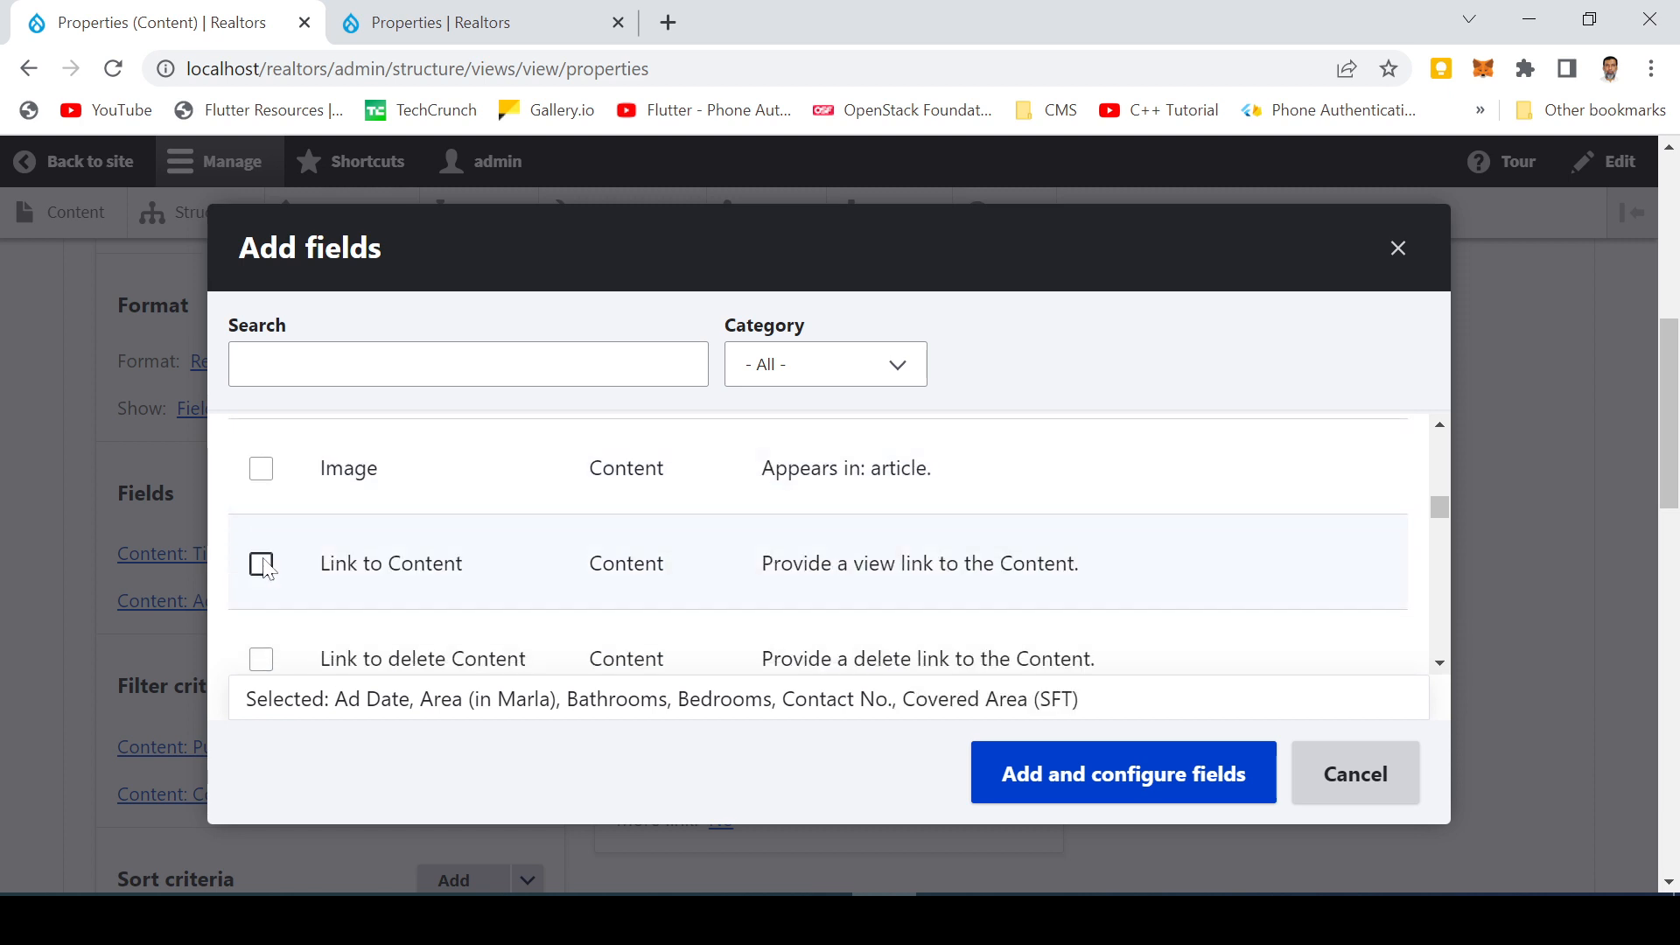
{"action": "scroll", "coordinate": [260, 569], "scroll_direction": "down", "scroll_amount": 1}
{"action": "scroll", "coordinate": [260, 570], "scroll_direction": "down", "scroll_amount": 3}
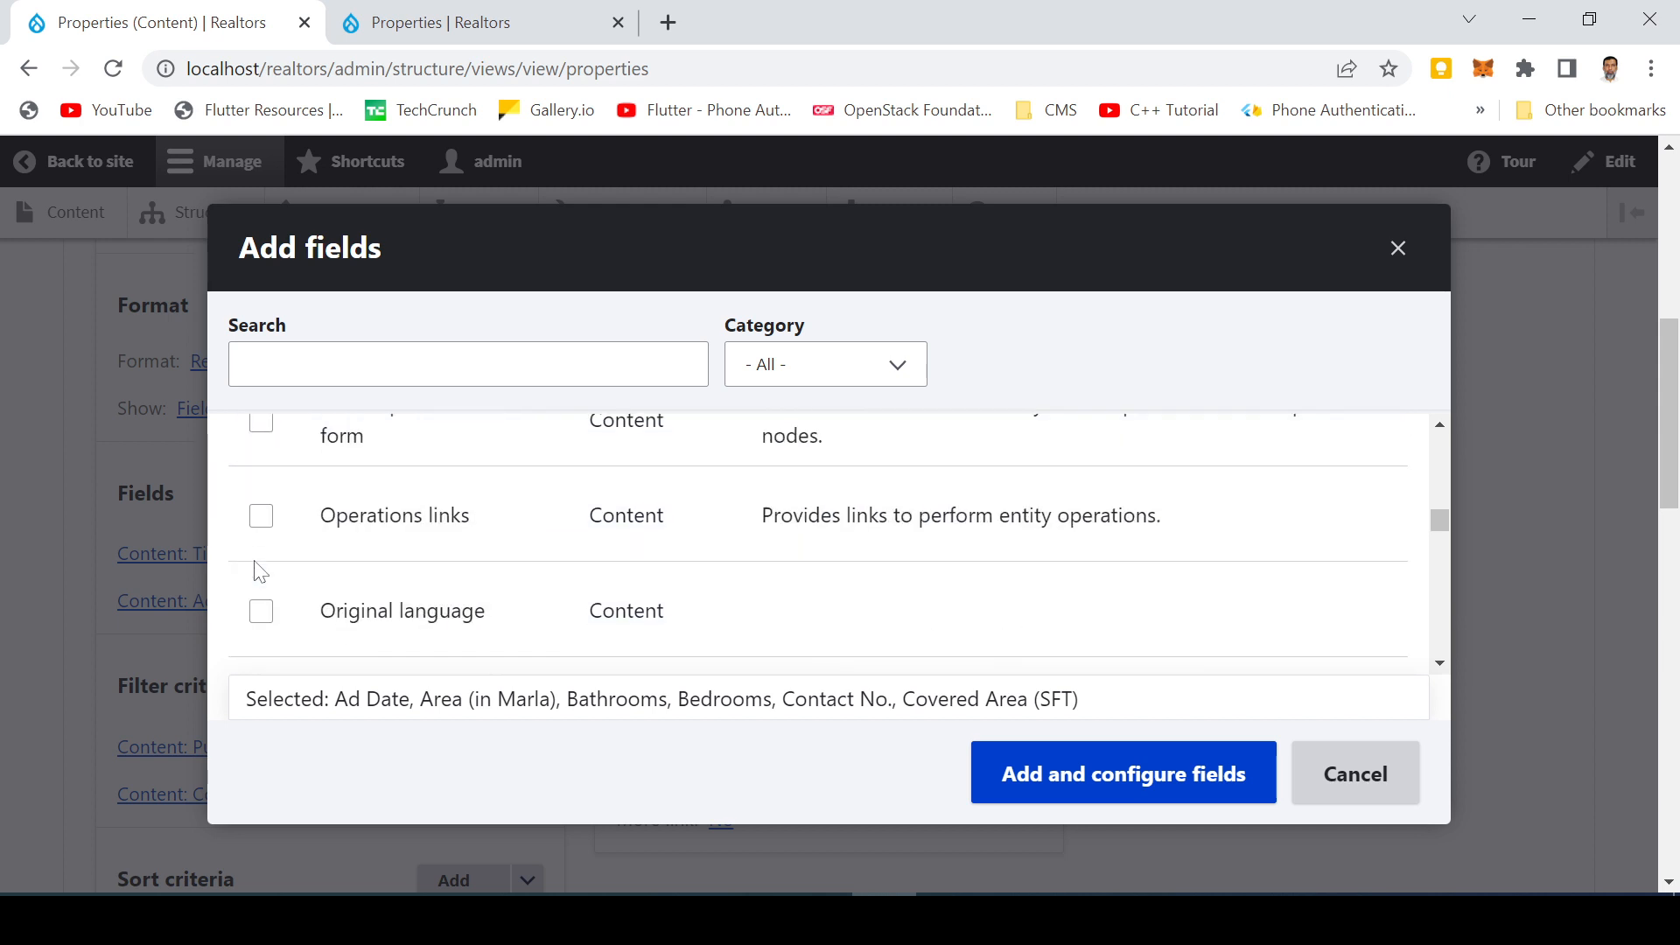
{"action": "scroll", "coordinate": [260, 570], "scroll_direction": "down", "scroll_amount": 1}
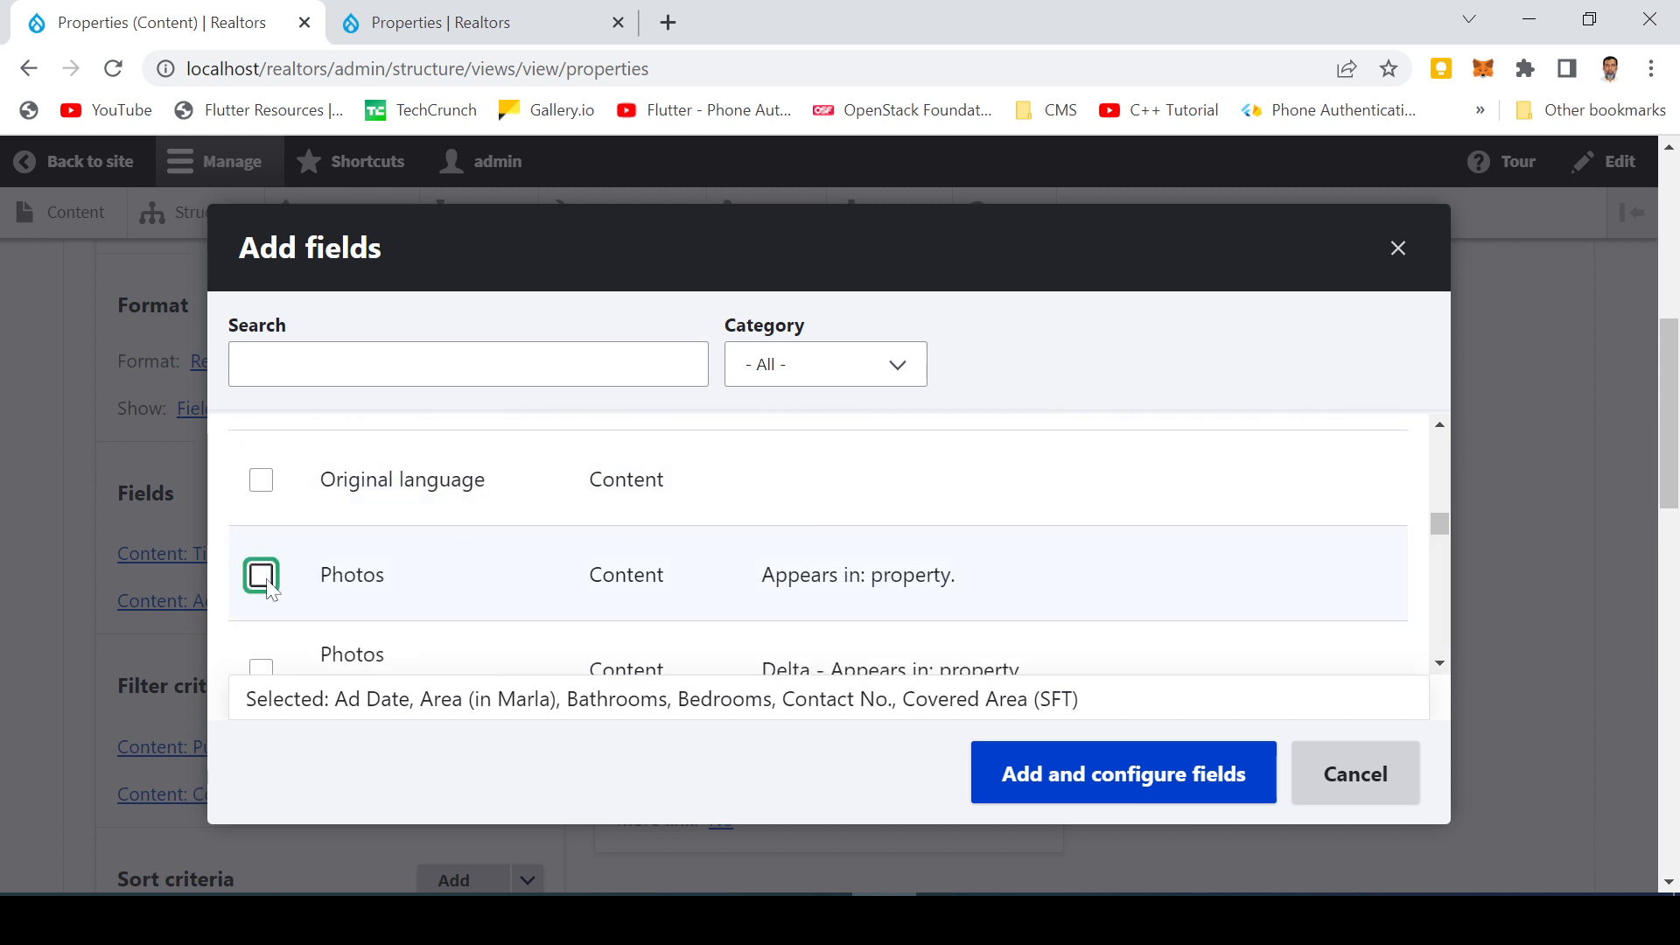
{"action": "left_click", "coordinate": [262, 578]}
{"action": "scroll", "coordinate": [293, 576], "scroll_direction": "down", "scroll_amount": 3}
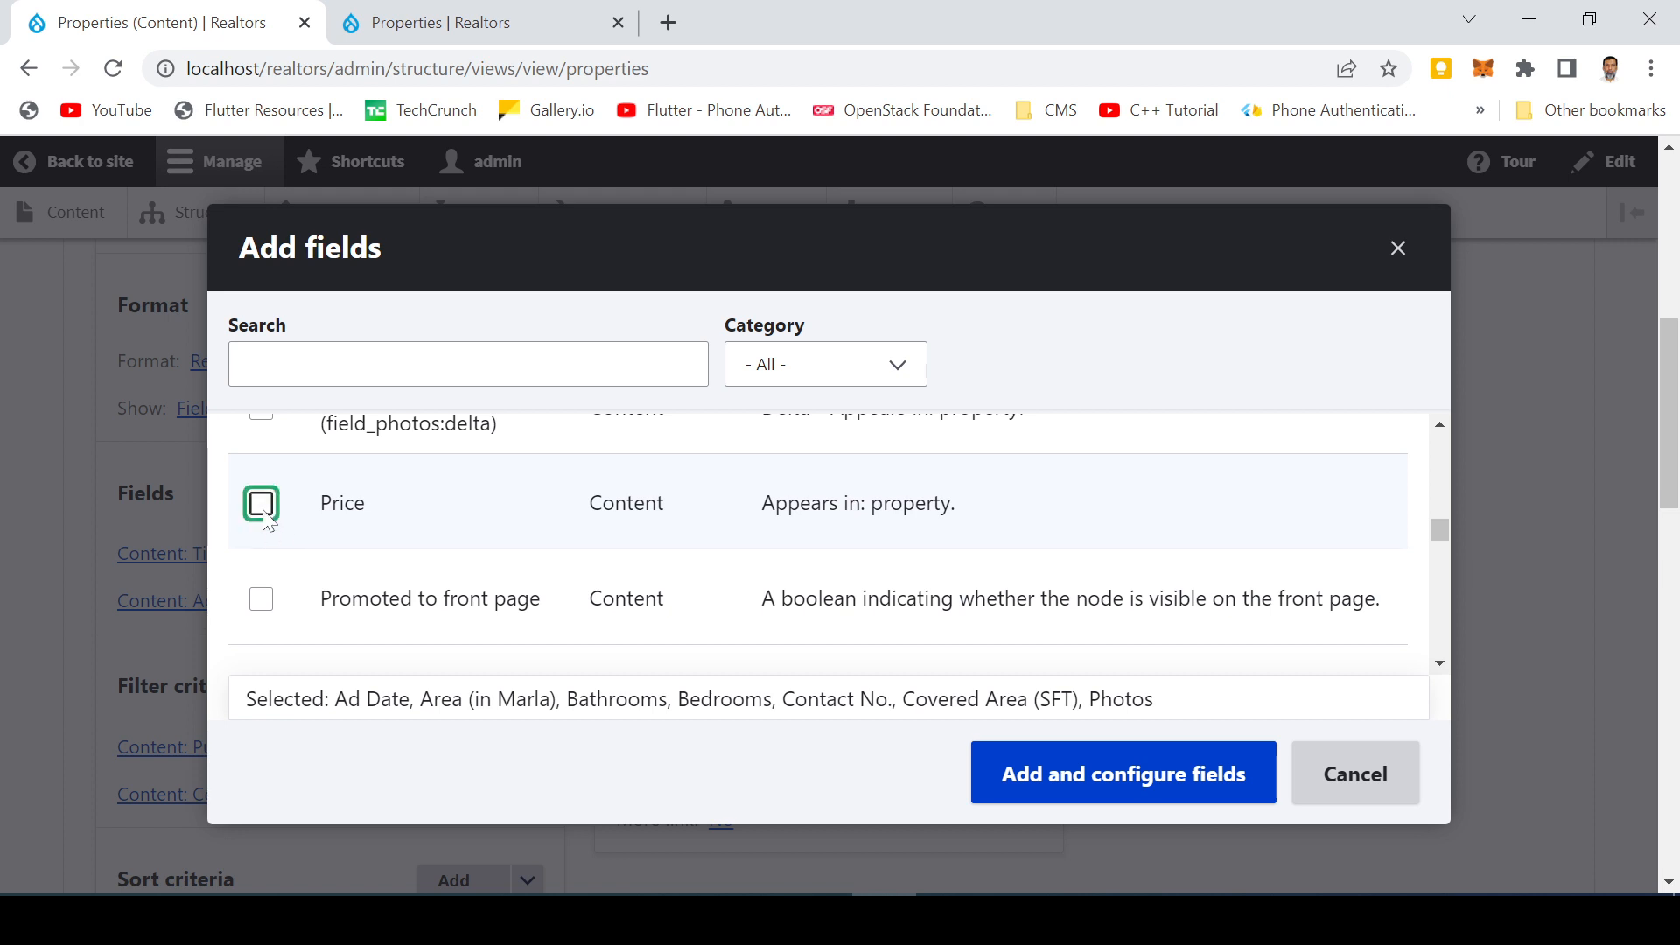
{"action": "left_click", "coordinate": [263, 514]}
{"action": "scroll", "coordinate": [272, 574], "scroll_direction": "down", "scroll_amount": 4}
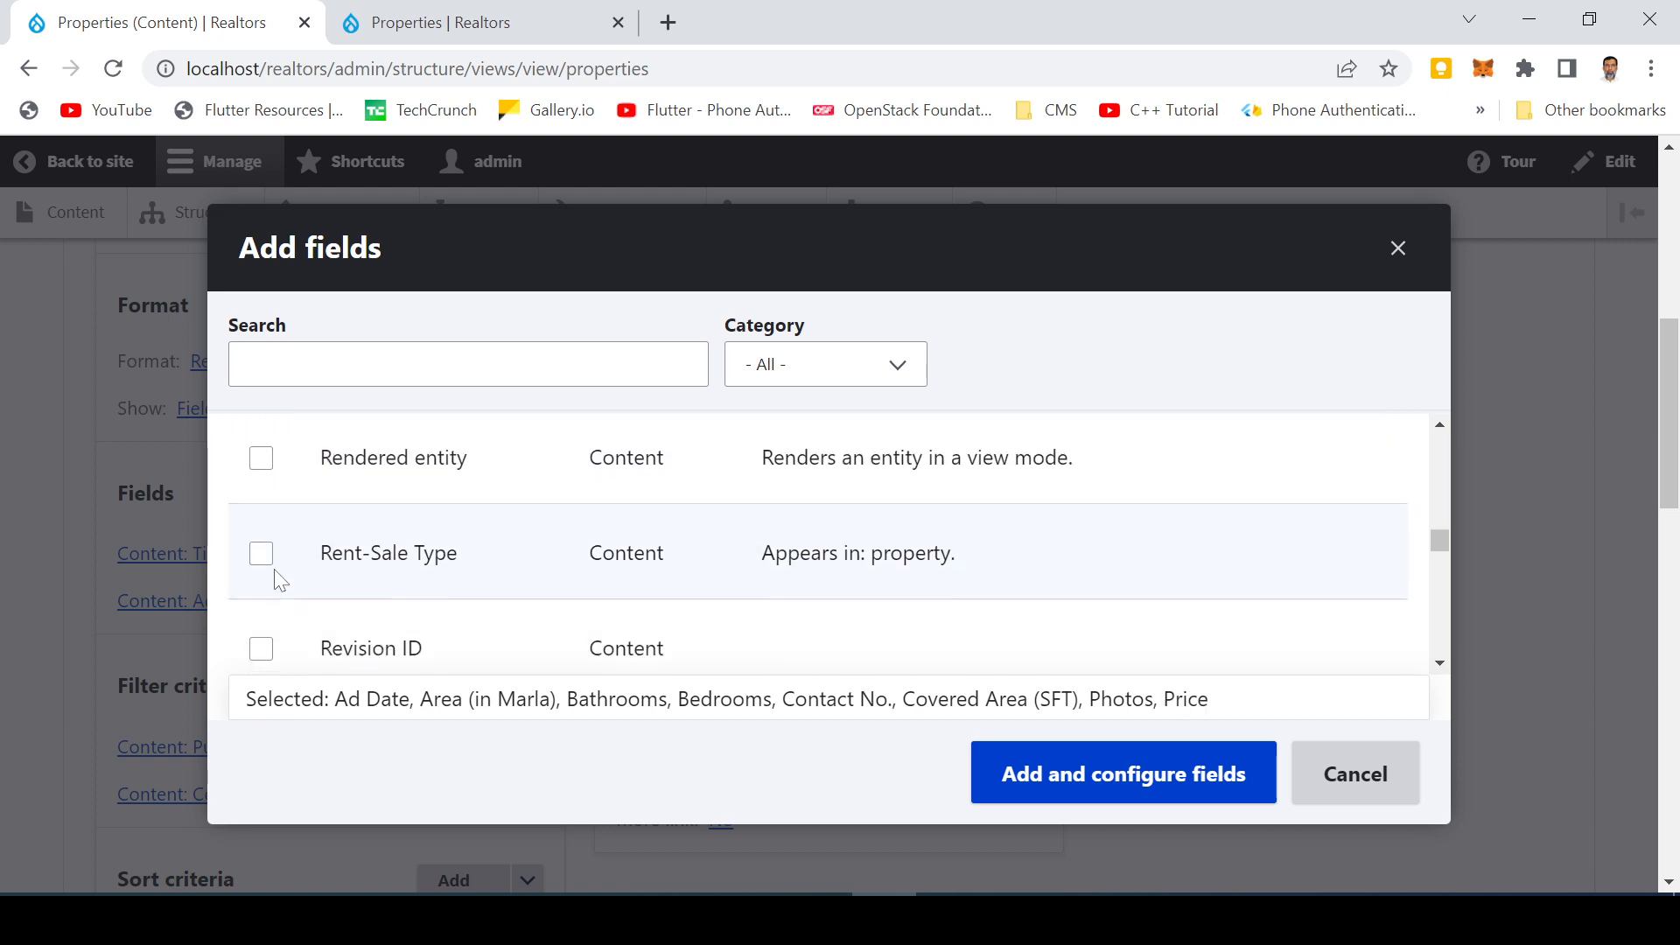
Browse the remaining available fields, then add the eight selected fields to the view for configuration
{"action": "scroll", "coordinate": [278, 578], "scroll_direction": "down", "scroll_amount": 4}
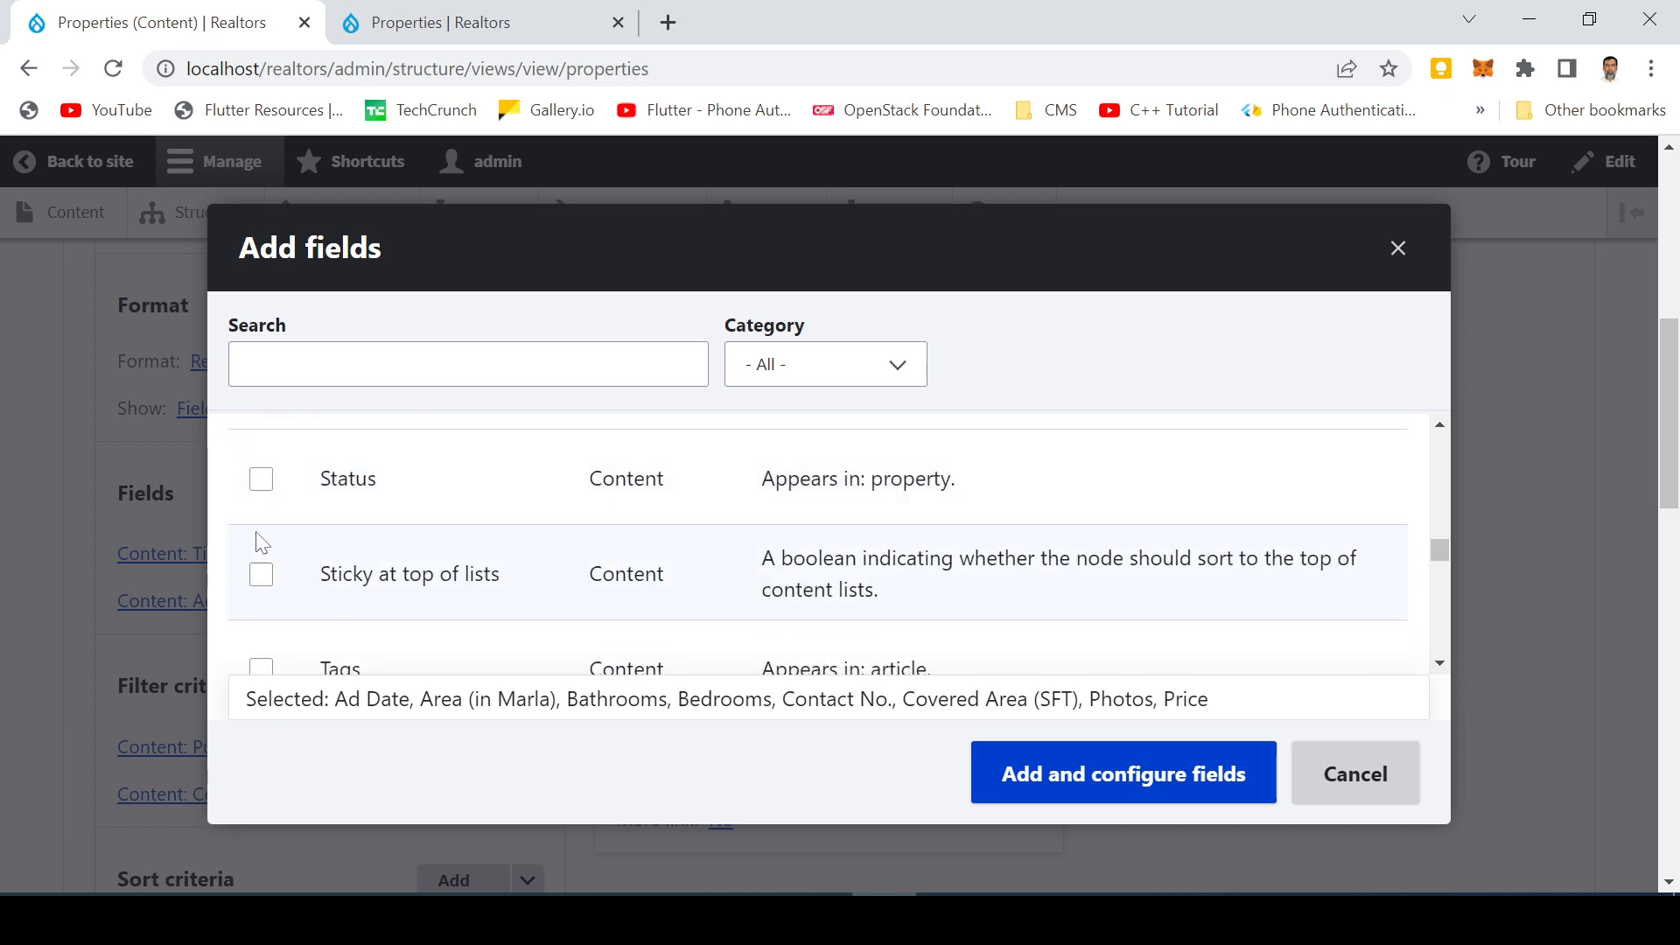
{"action": "scroll", "coordinate": [261, 544], "scroll_direction": "down", "scroll_amount": 5}
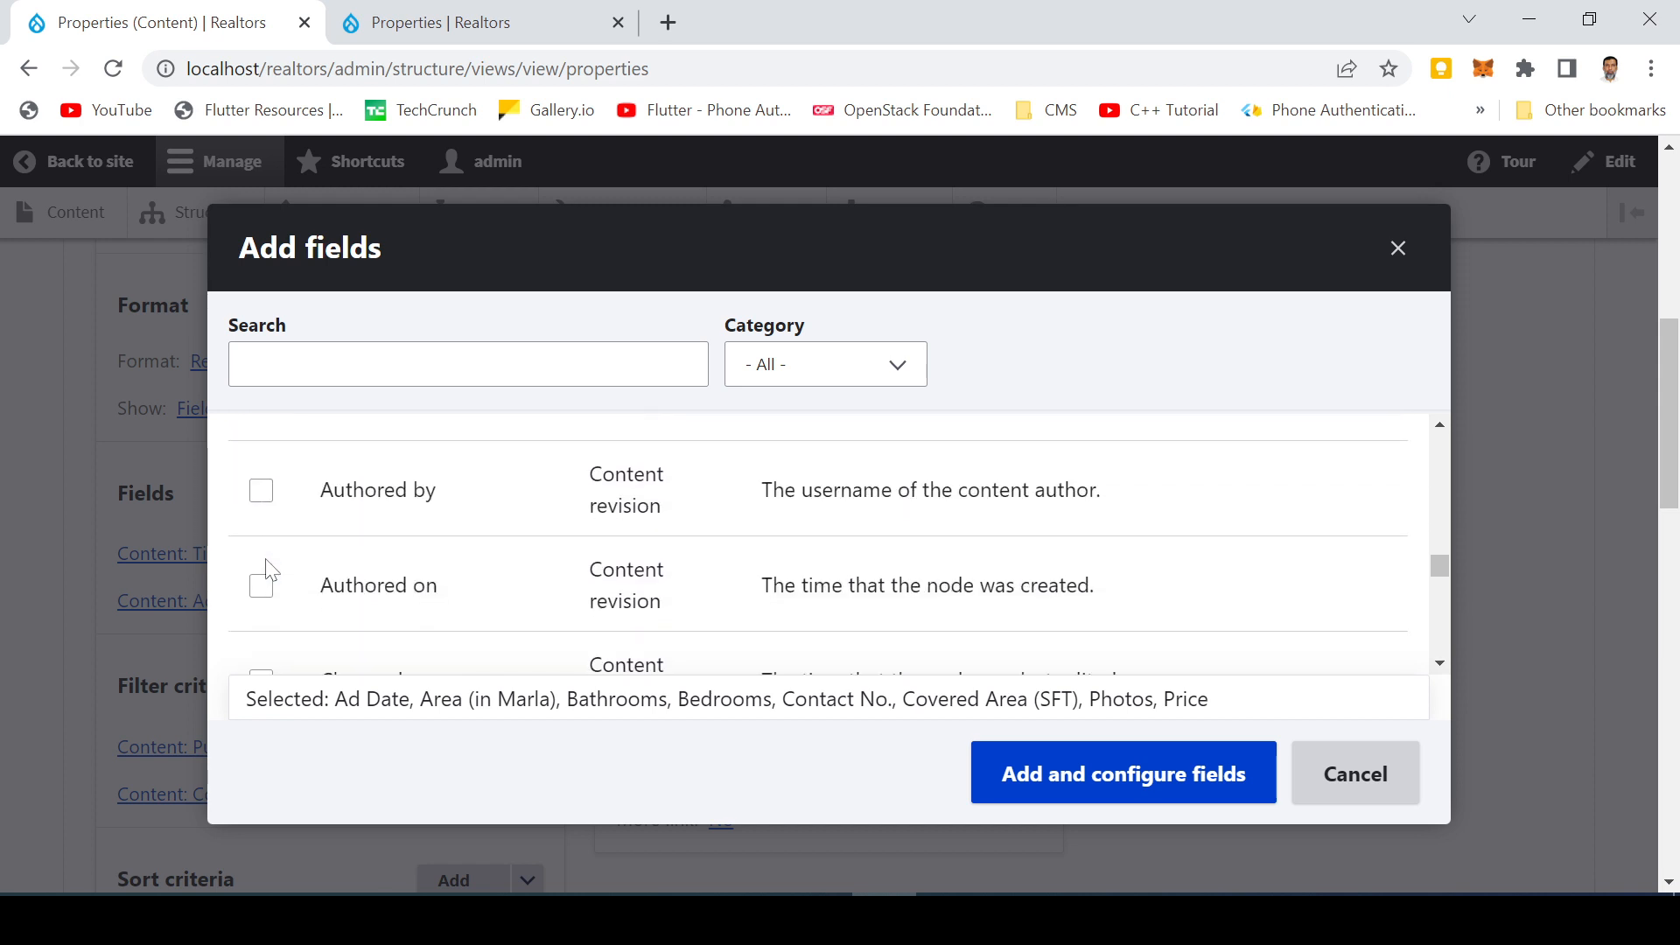
{"action": "scroll", "coordinate": [270, 570], "scroll_direction": "down", "scroll_amount": 5}
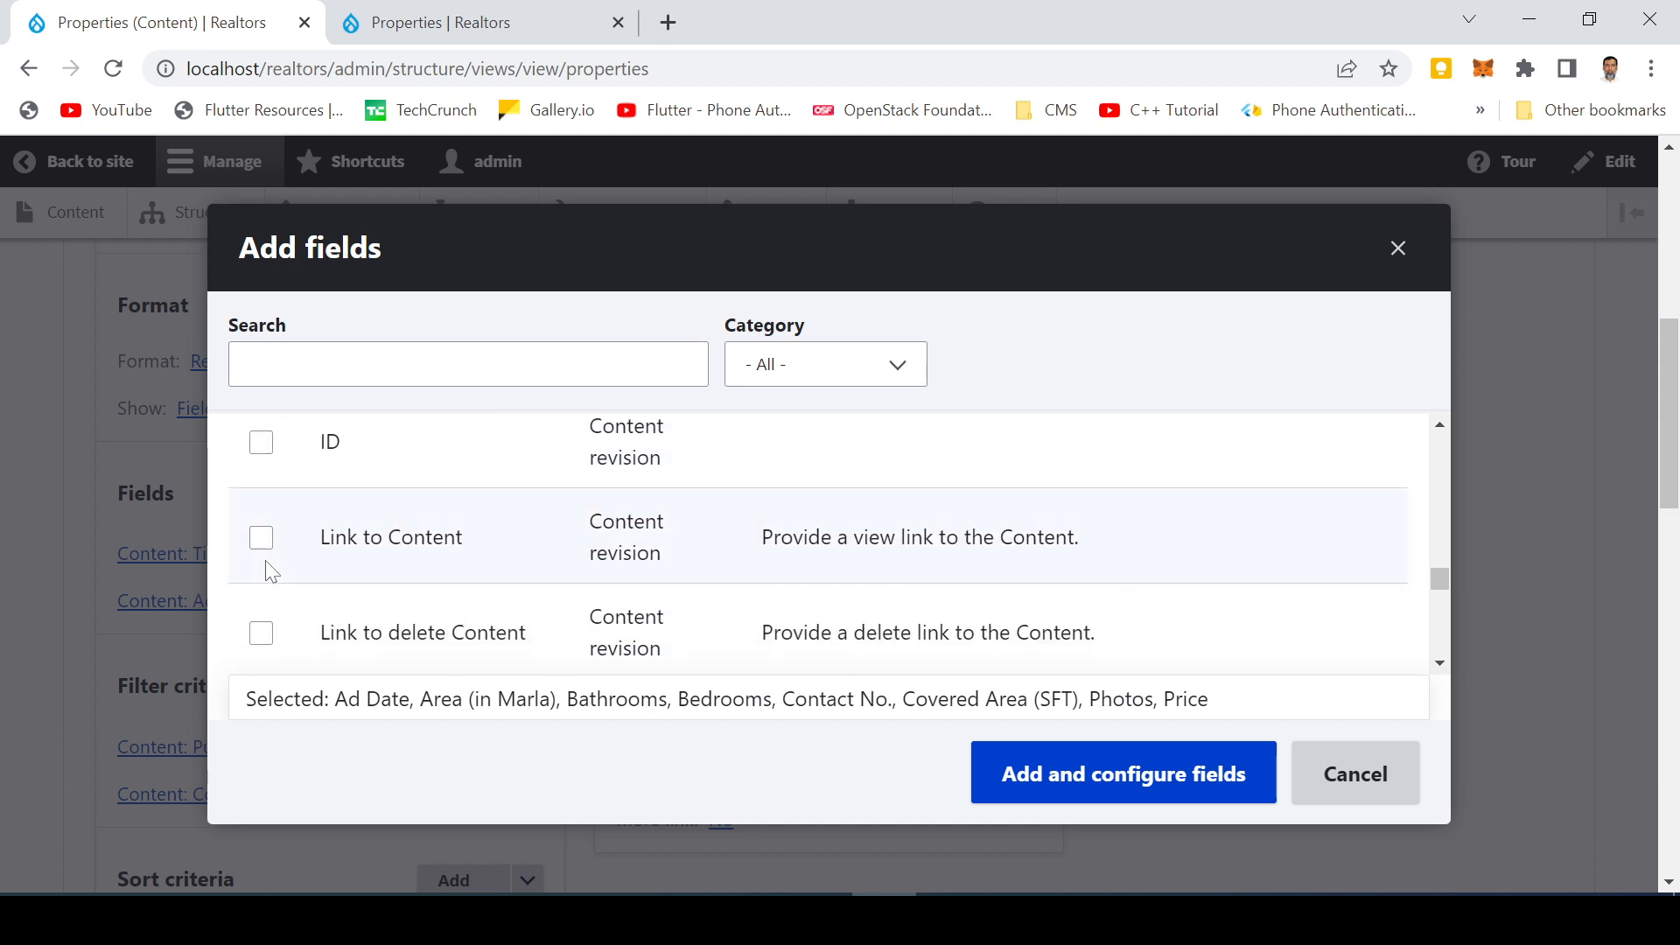
{"action": "scroll", "coordinate": [270, 570], "scroll_direction": "down", "scroll_amount": 5}
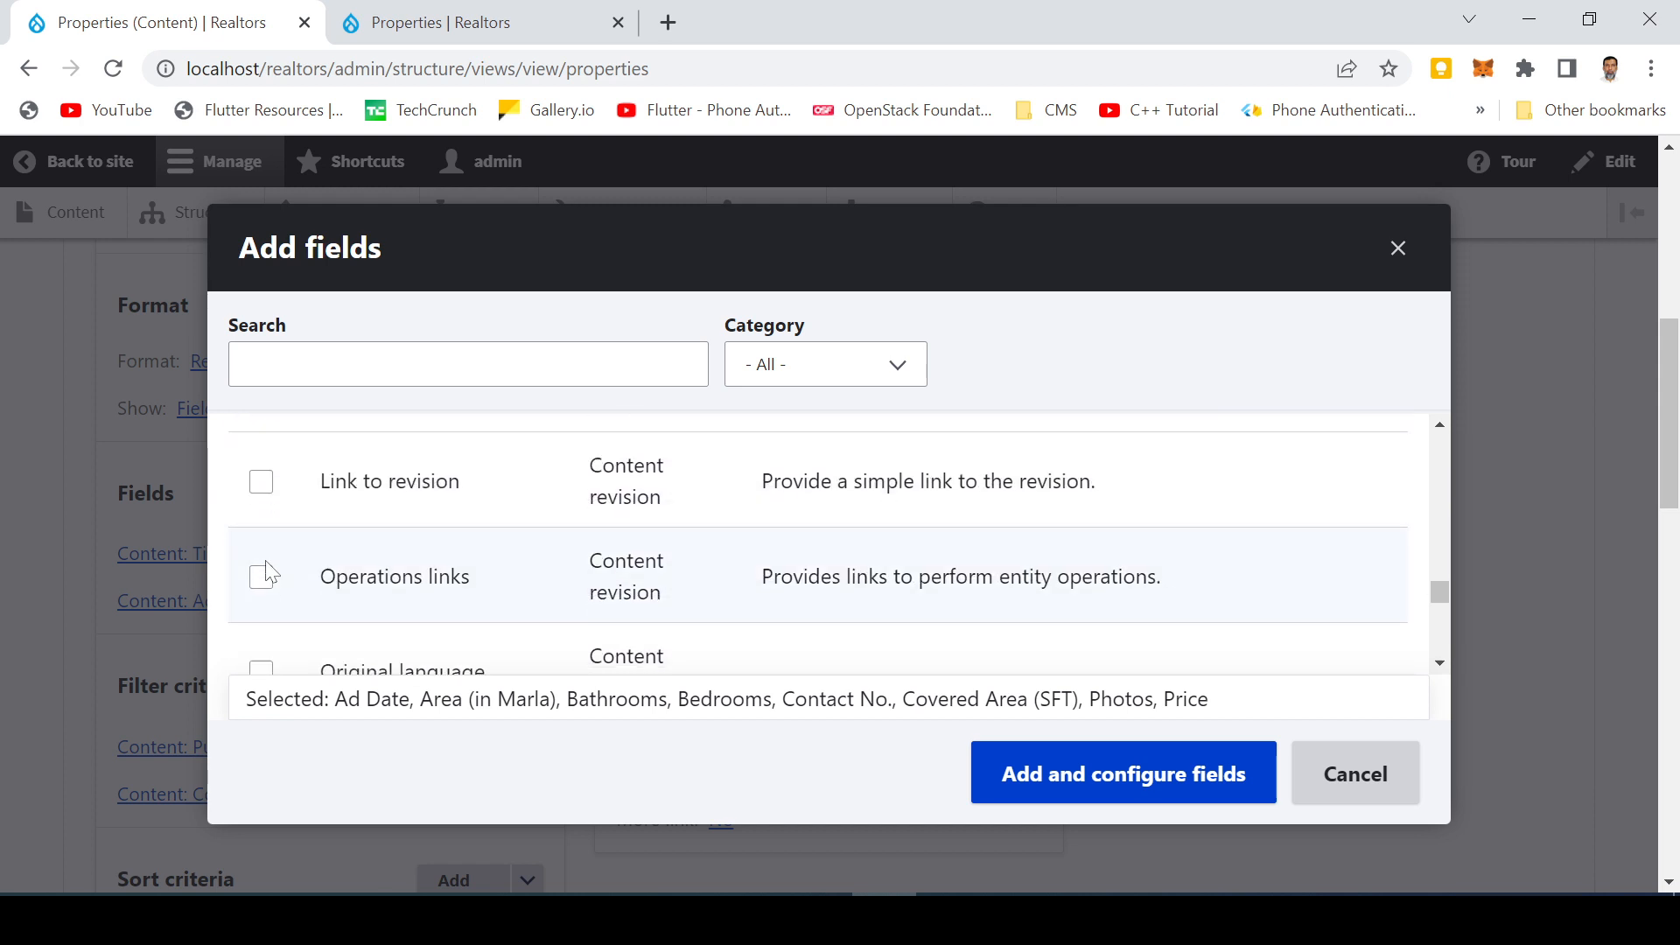
{"action": "scroll", "coordinate": [270, 573], "scroll_direction": "down", "scroll_amount": 5}
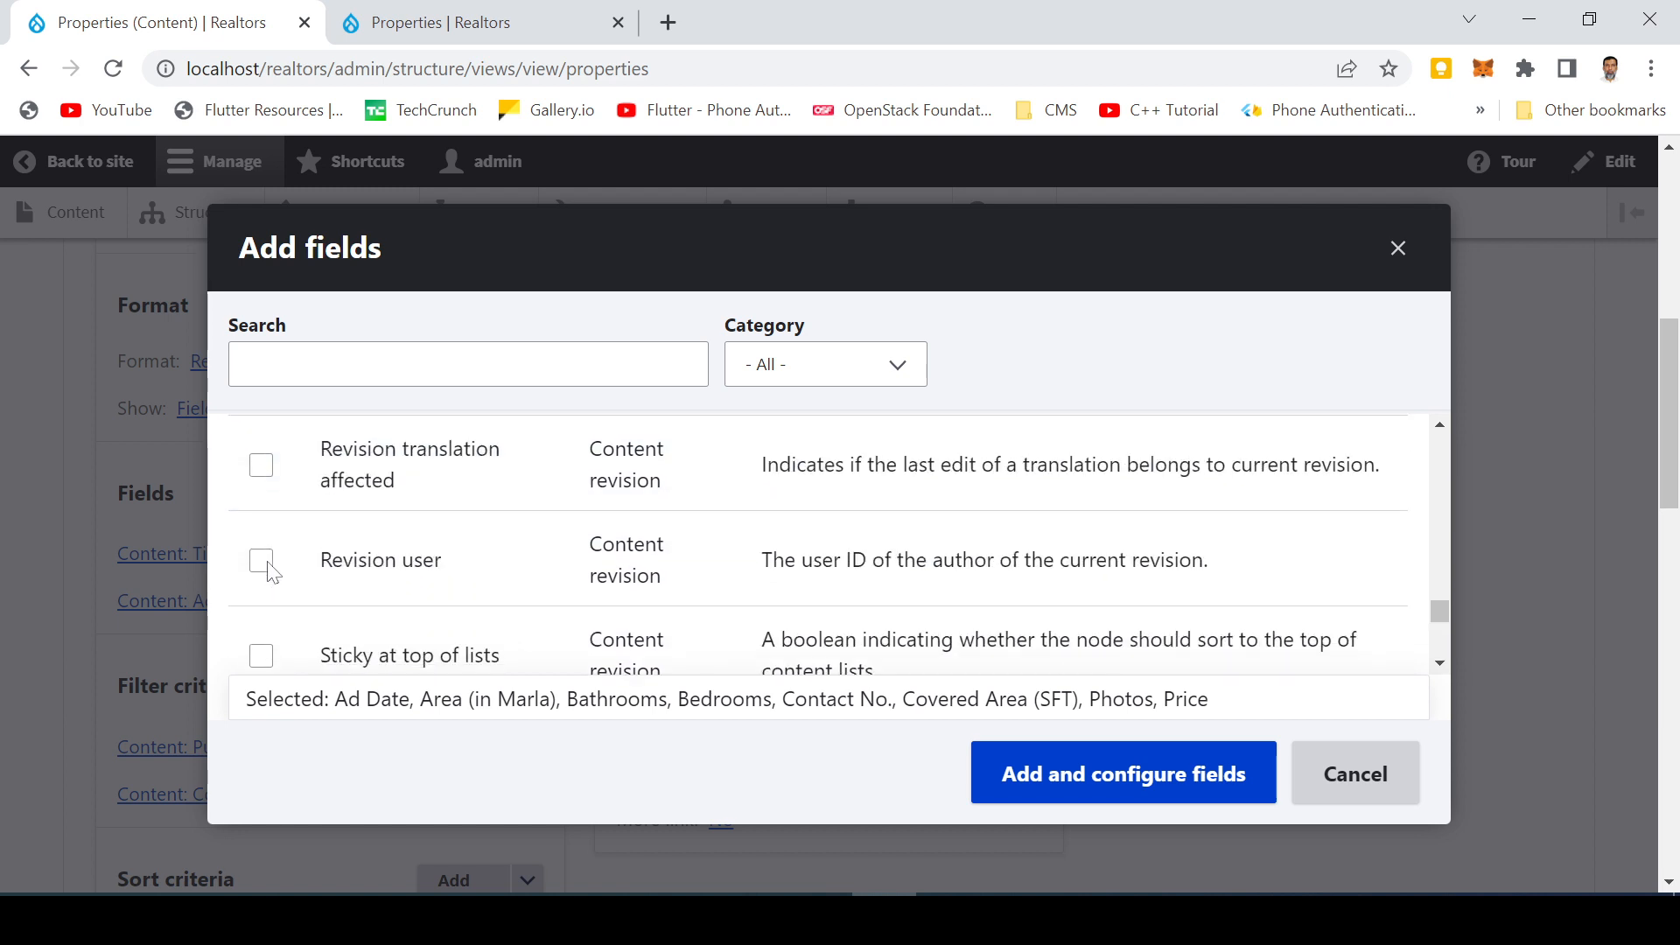
{"action": "scroll", "coordinate": [271, 570], "scroll_direction": "down", "scroll_amount": 5}
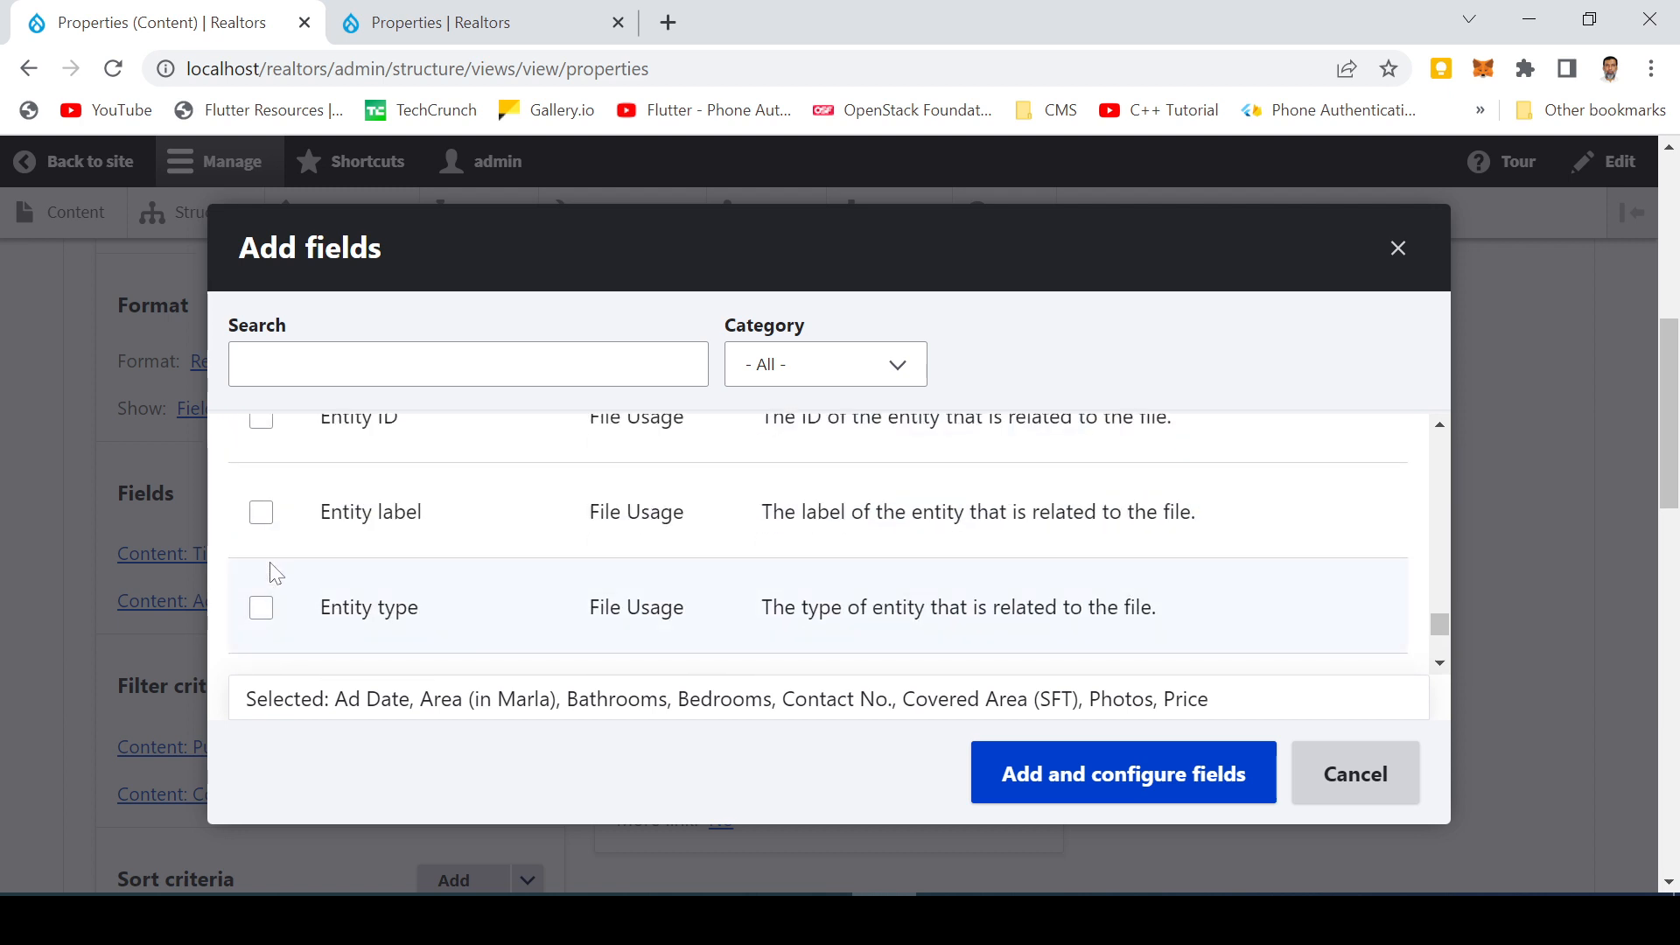
{"action": "scroll", "coordinate": [276, 574], "scroll_direction": "down", "scroll_amount": 2}
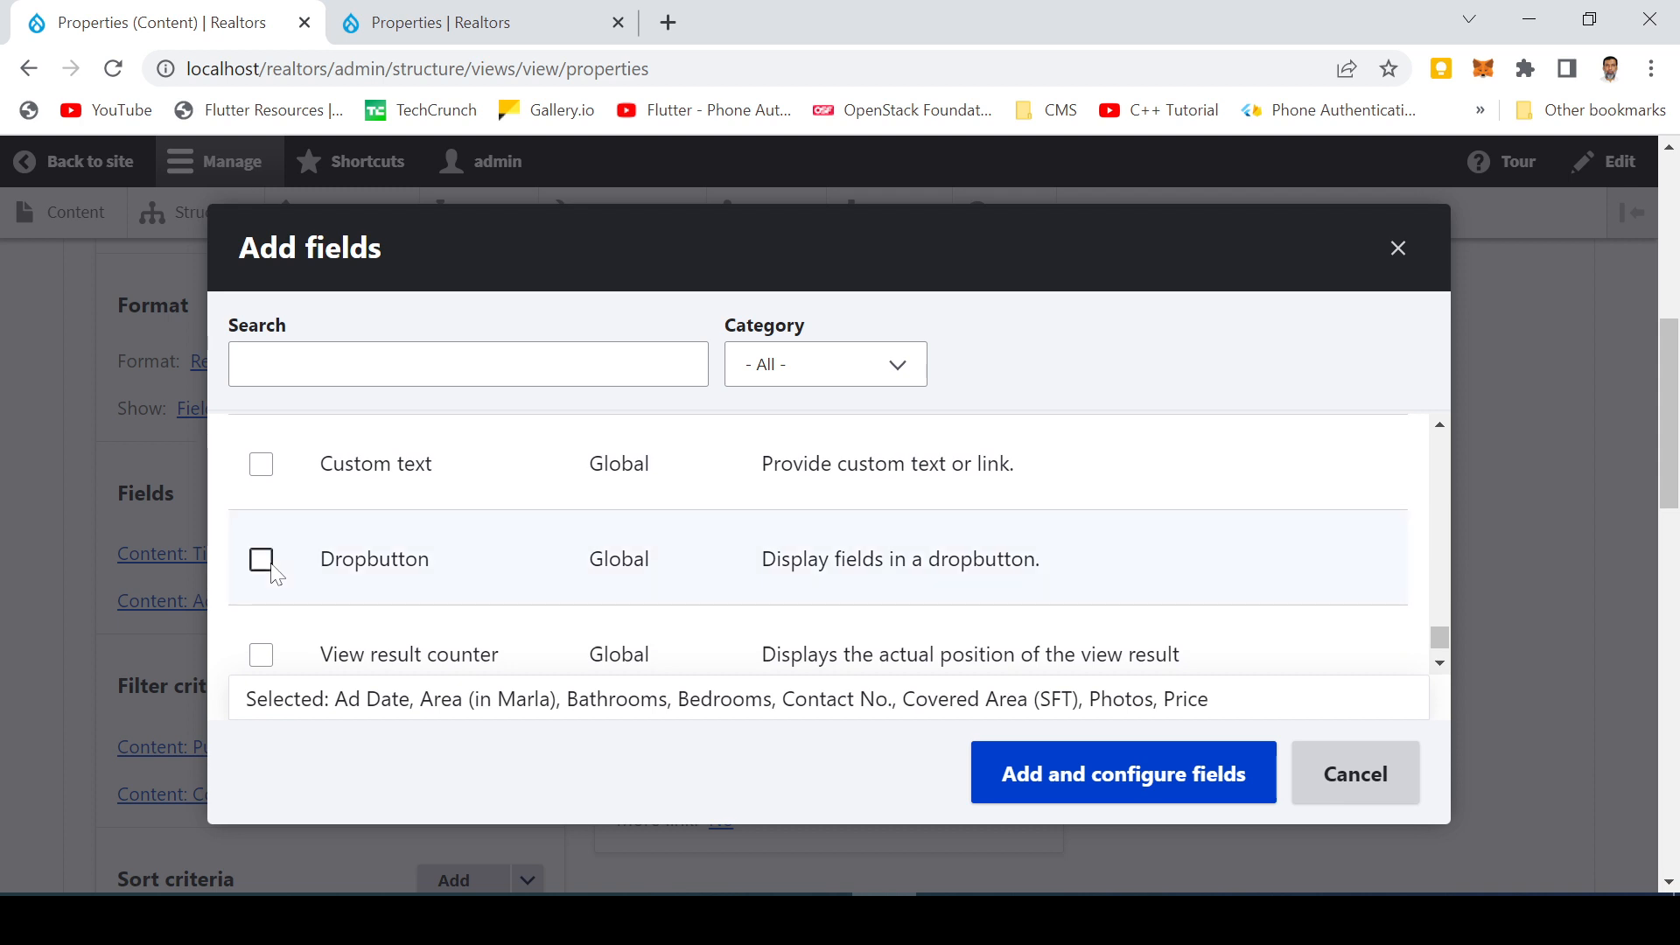
{"action": "scroll", "coordinate": [275, 573], "scroll_direction": "down", "scroll_amount": 2}
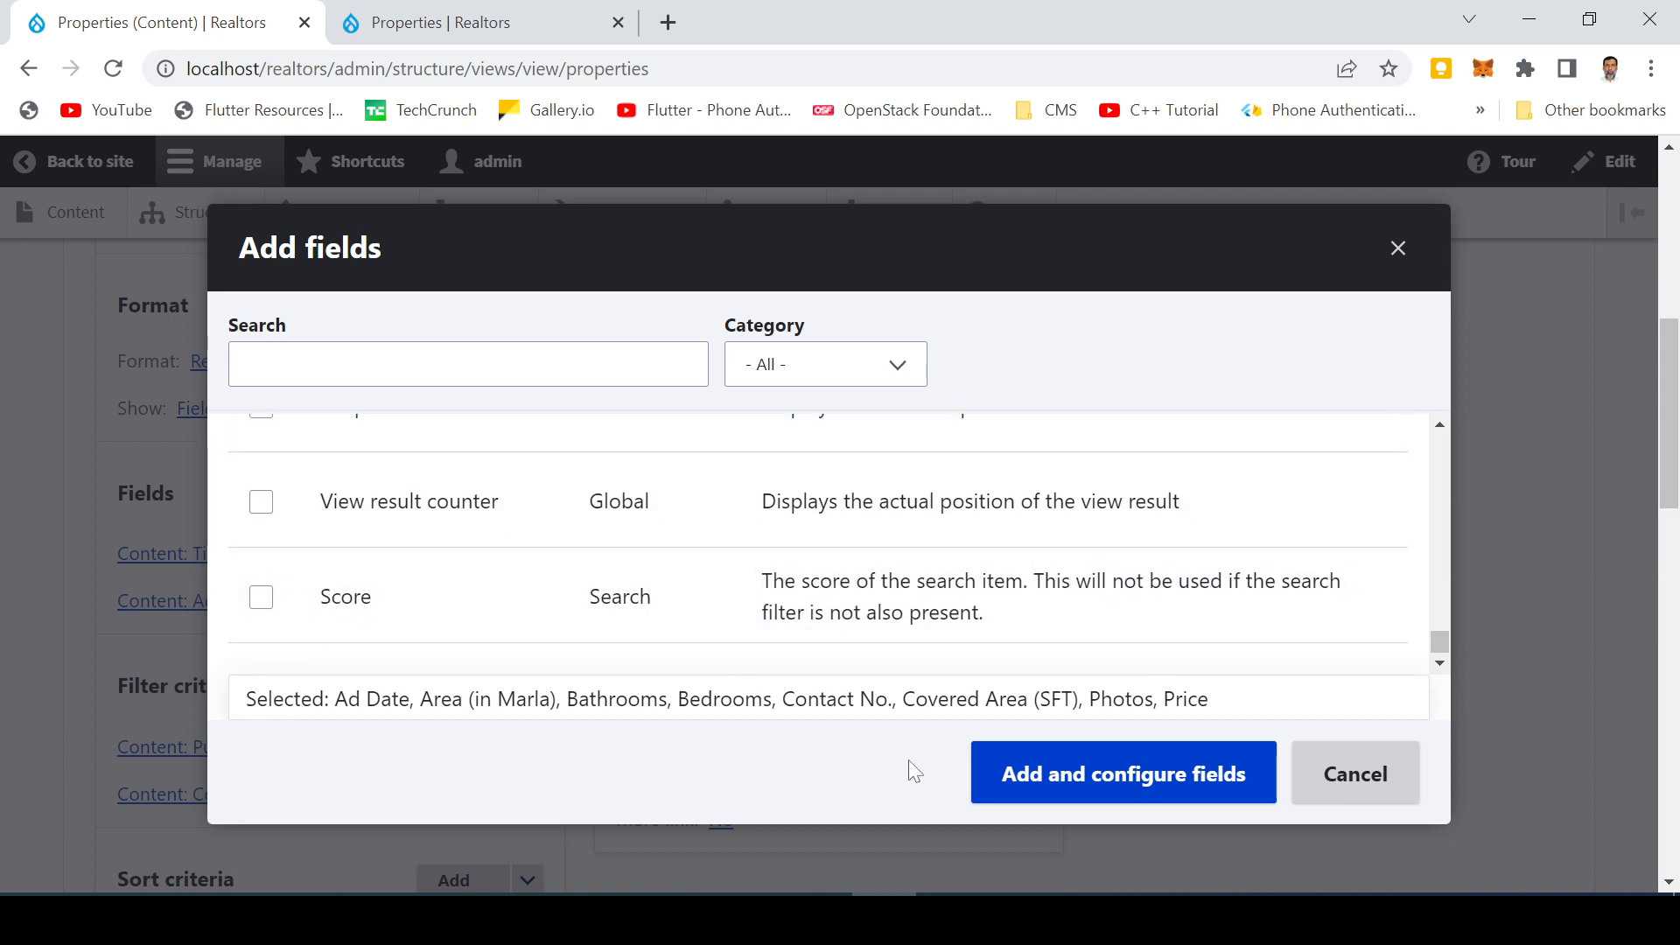
{"action": "left_click", "coordinate": [1136, 796]}
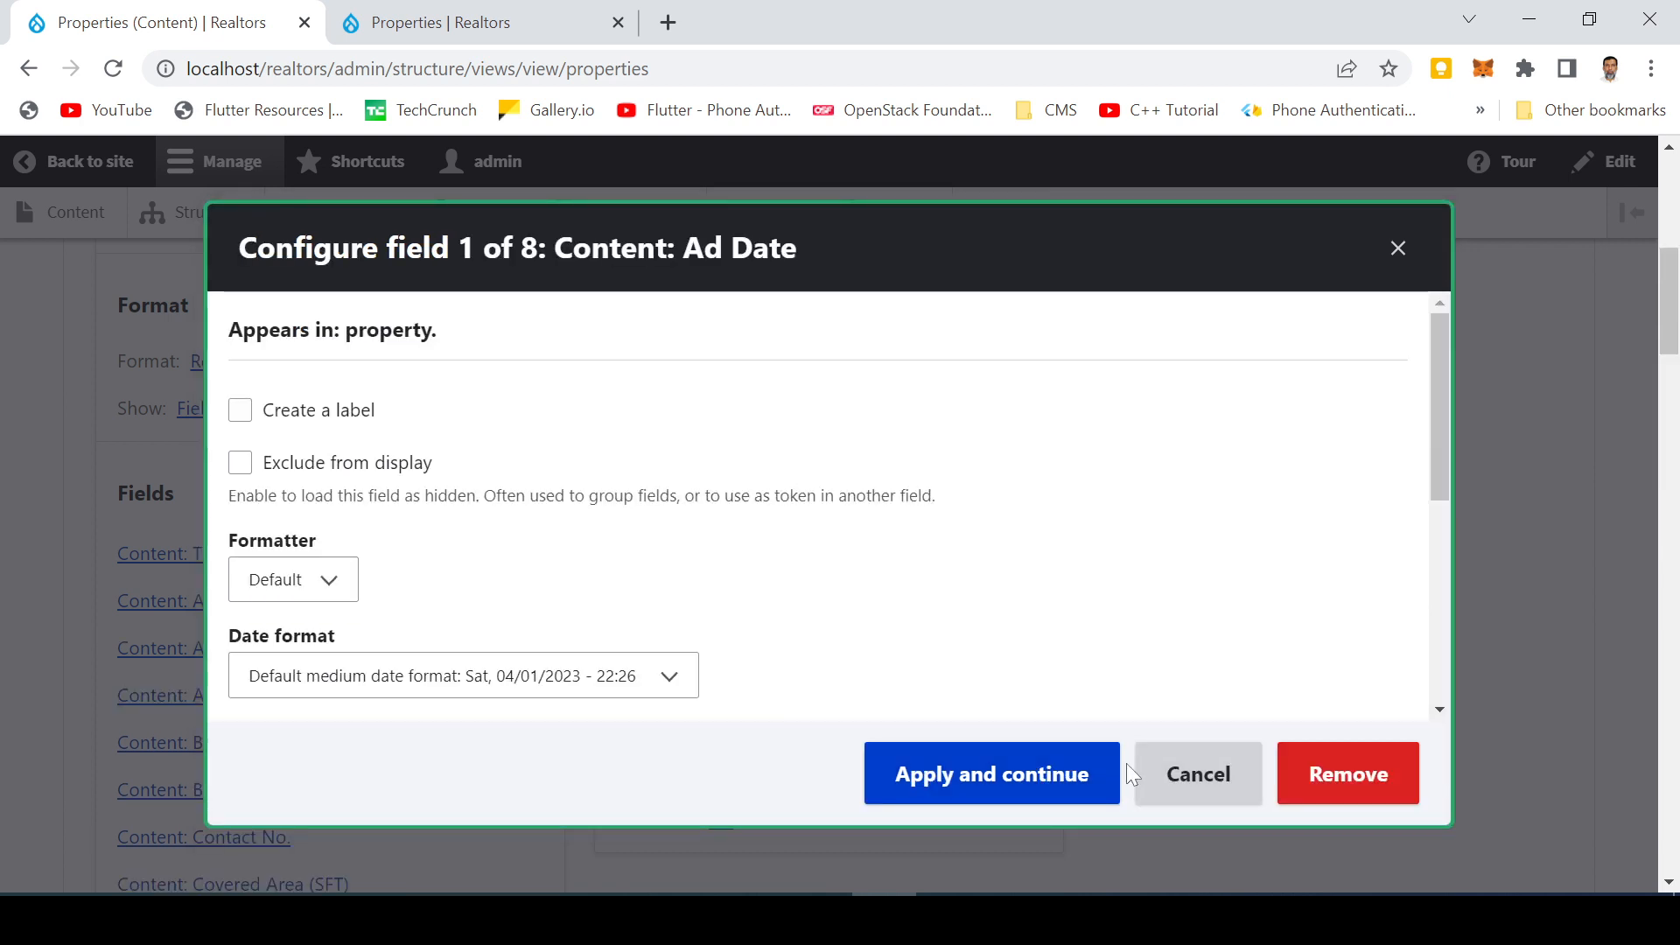
Review the Ad Date field's label, formatter and date format options, keeping the default medium date format
{"action": "scroll", "coordinate": [527, 530], "scroll_direction": "down", "scroll_amount": 2}
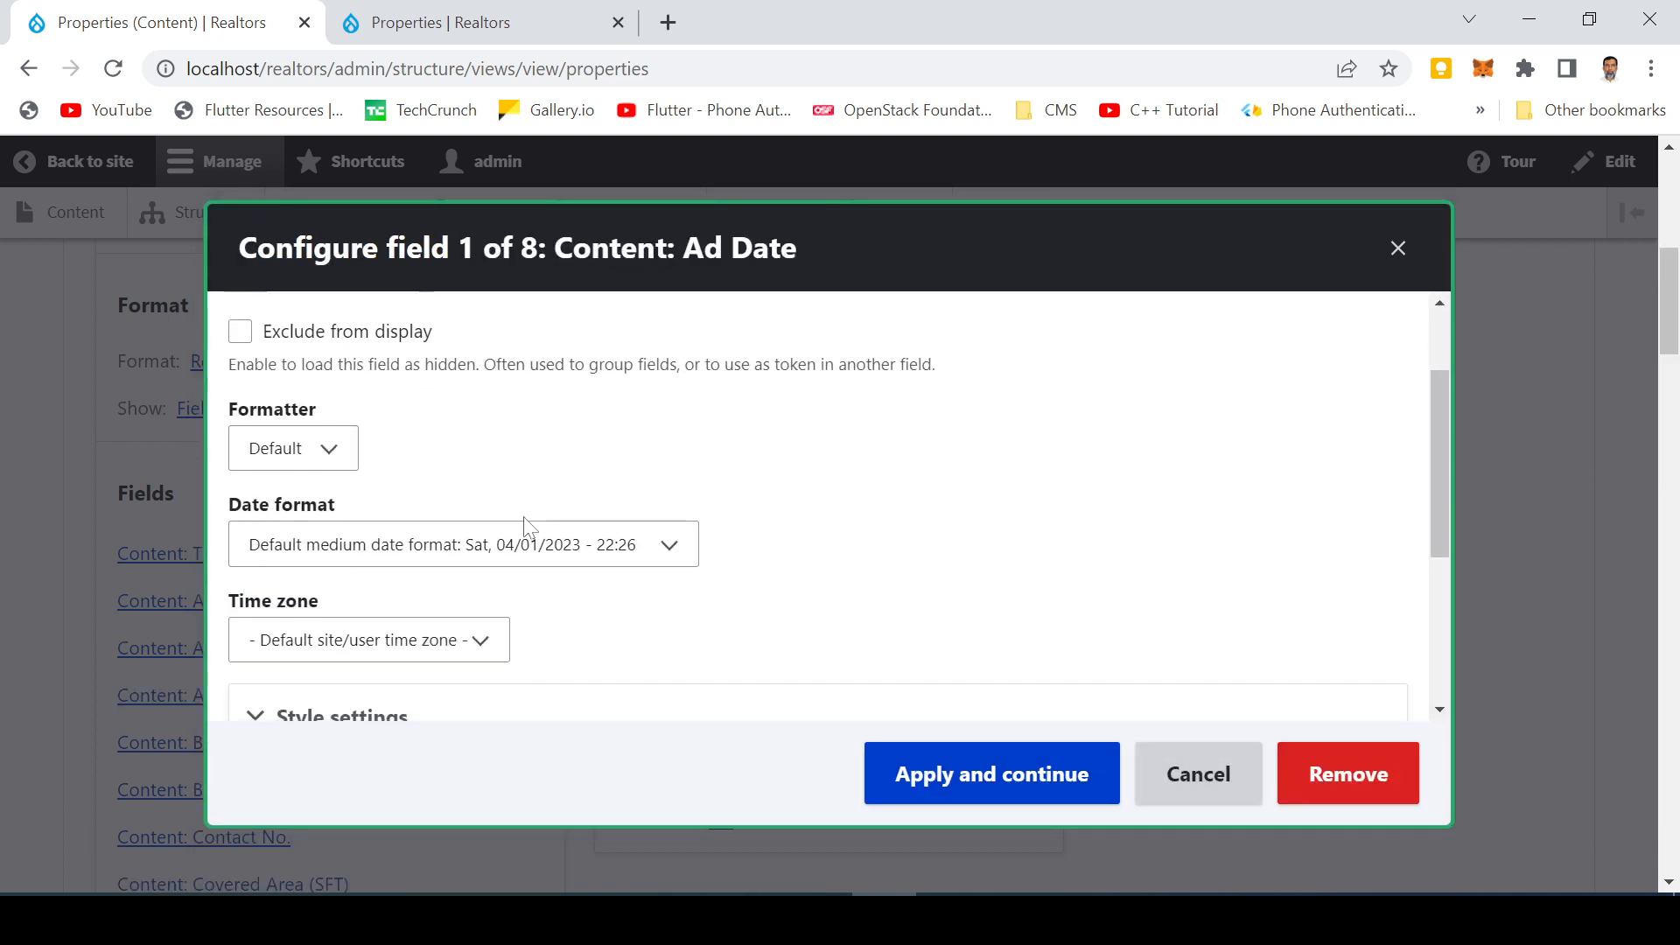
{"action": "scroll", "coordinate": [526, 529], "scroll_direction": "up", "scroll_amount": 4}
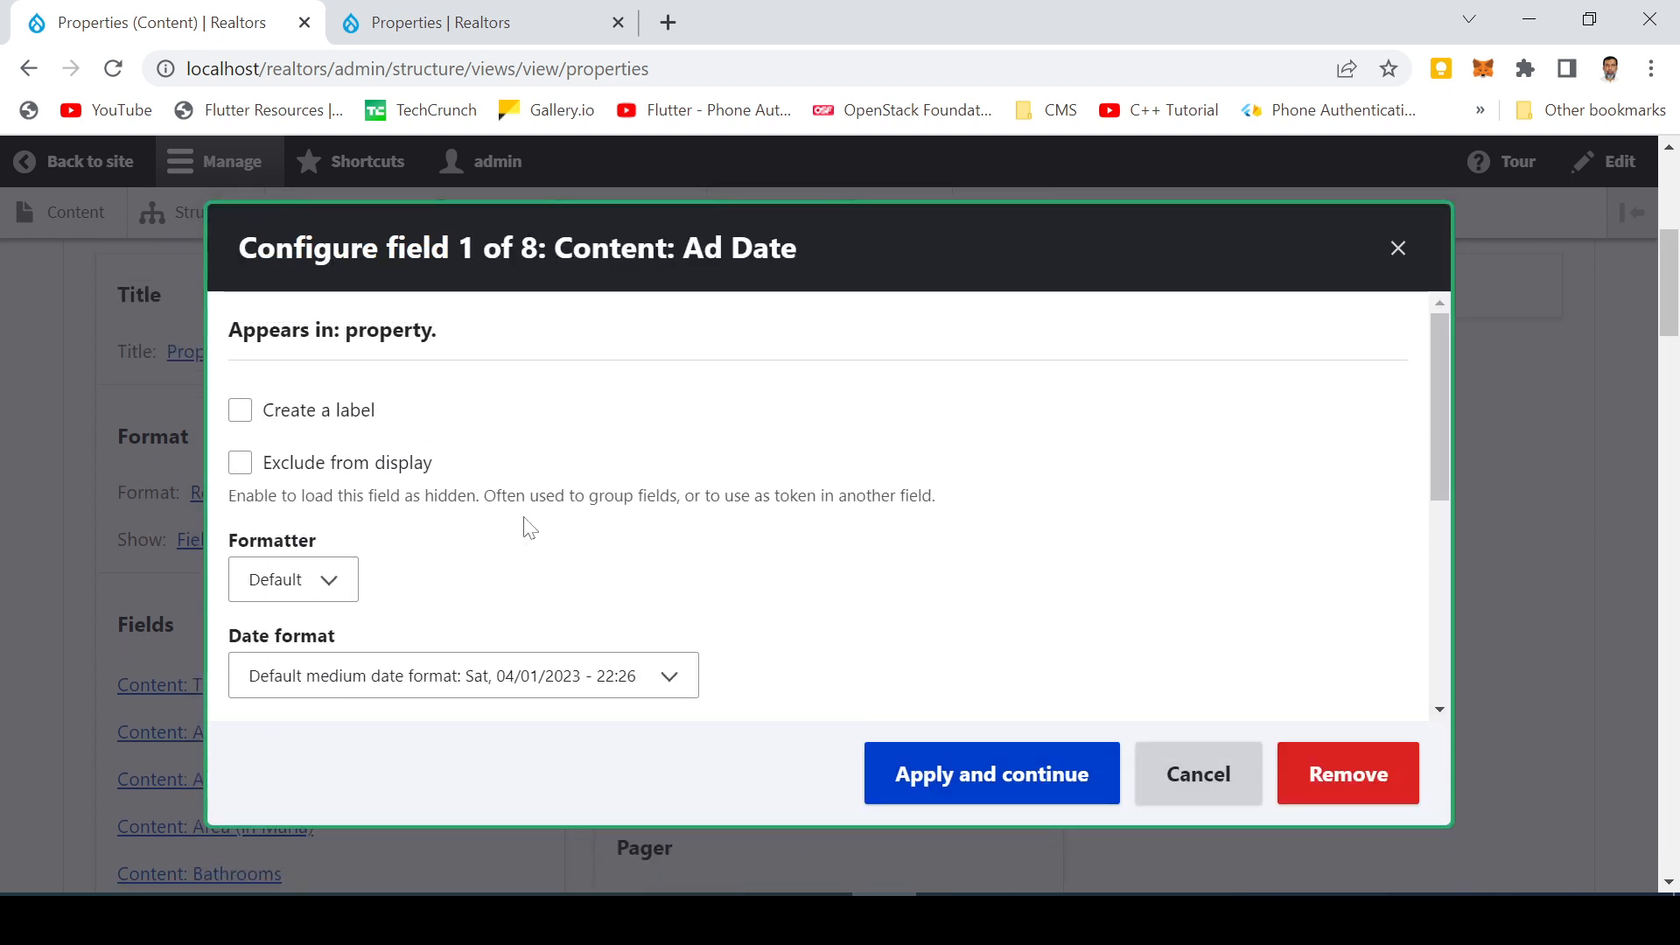
{"action": "scroll", "coordinate": [529, 531], "scroll_direction": "down", "scroll_amount": 3}
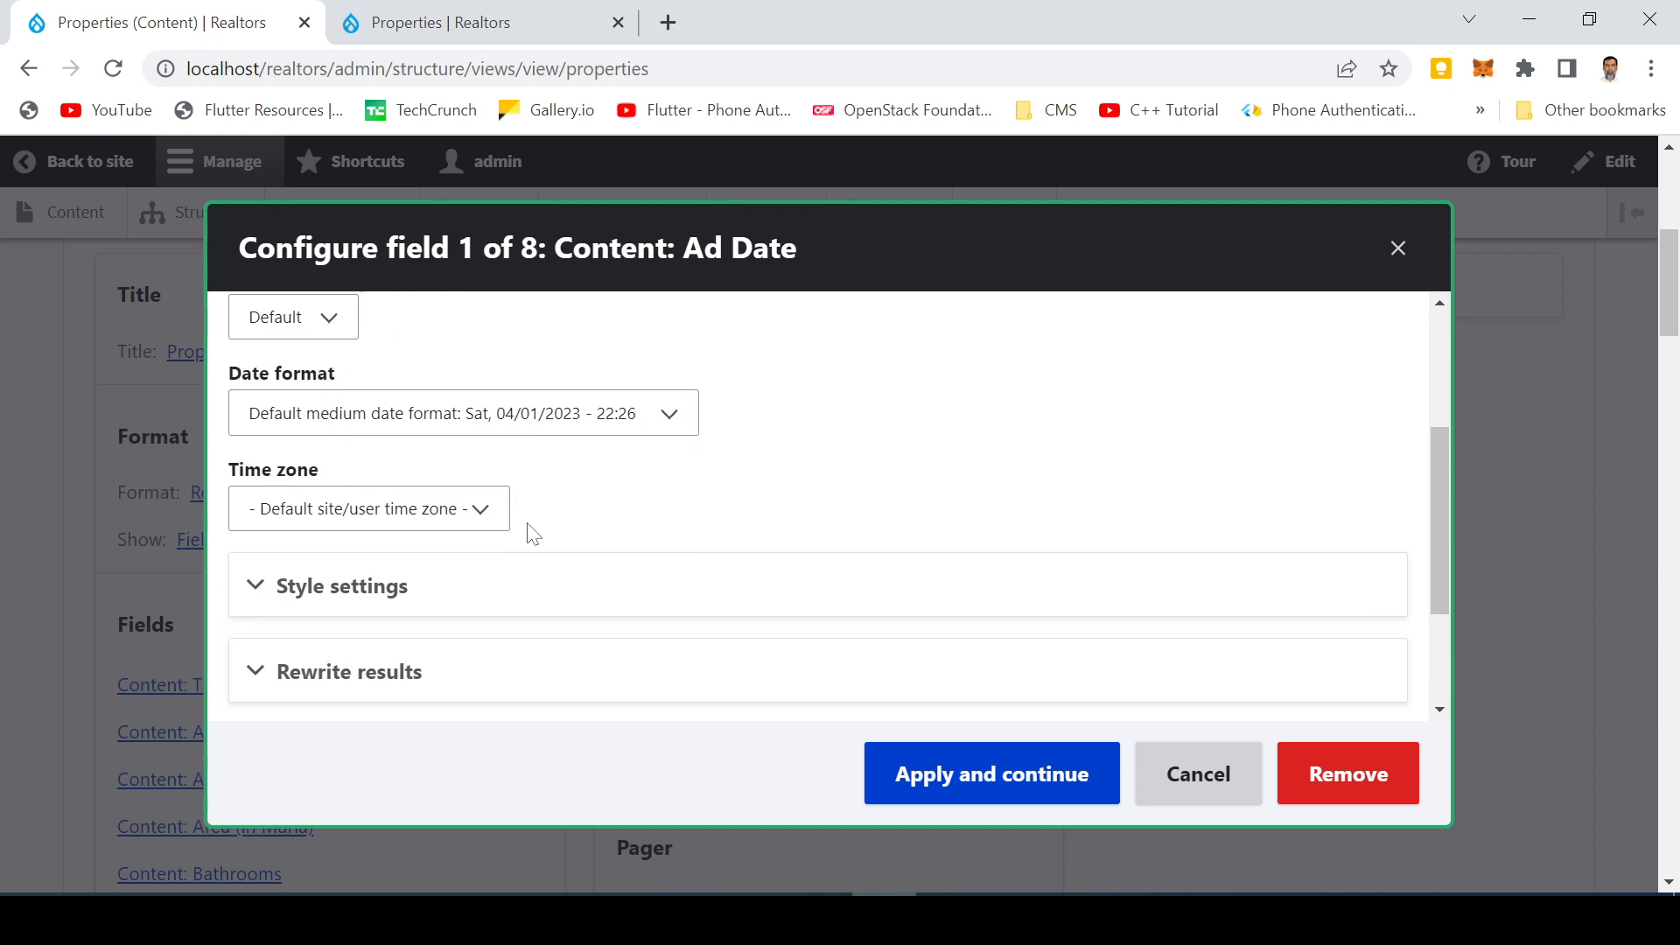
{"action": "scroll", "coordinate": [530, 531], "scroll_direction": "up", "scroll_amount": 3}
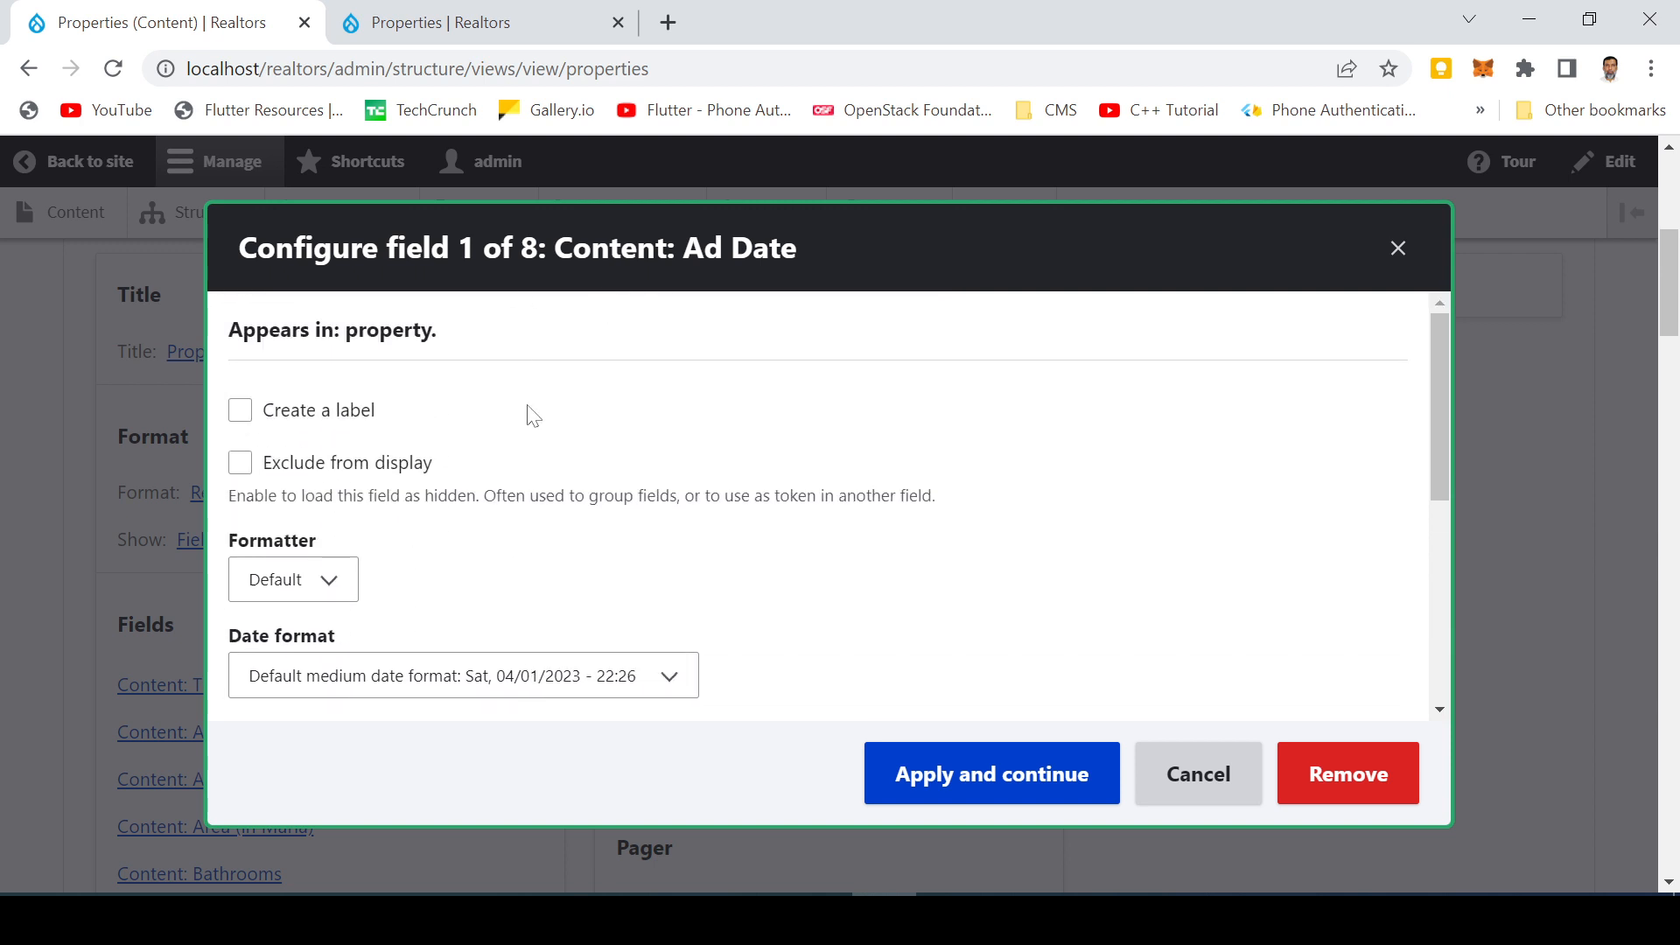
{"action": "scroll", "coordinate": [712, 486], "scroll_direction": "down", "scroll_amount": 2}
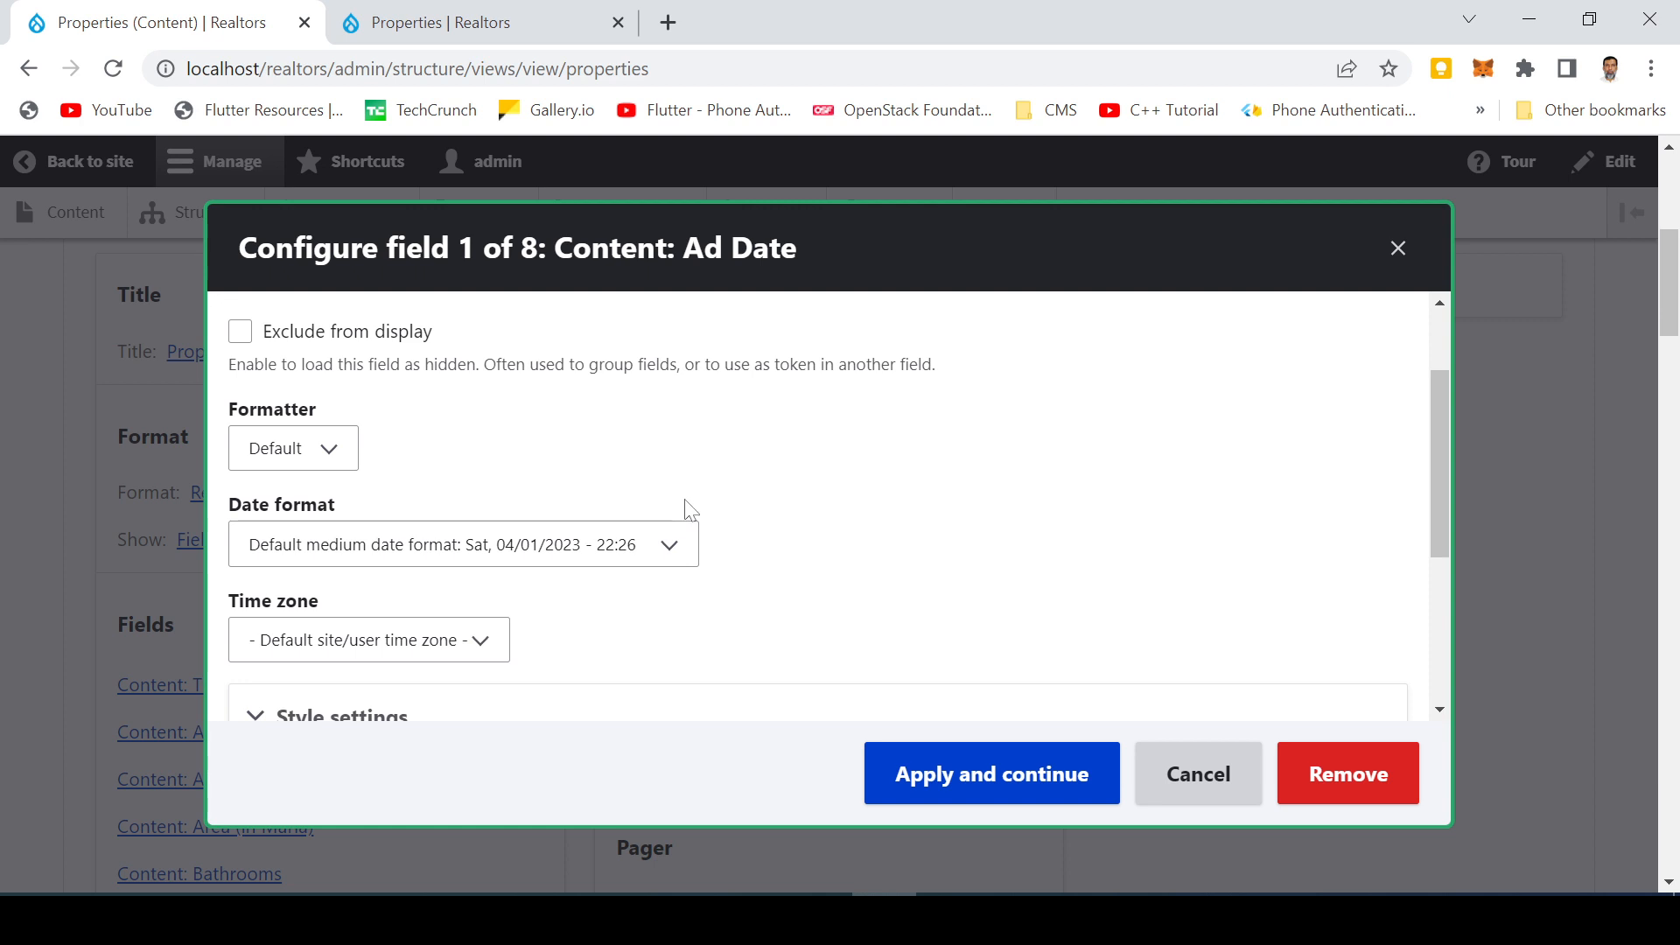
{"action": "left_click", "coordinate": [451, 558]}
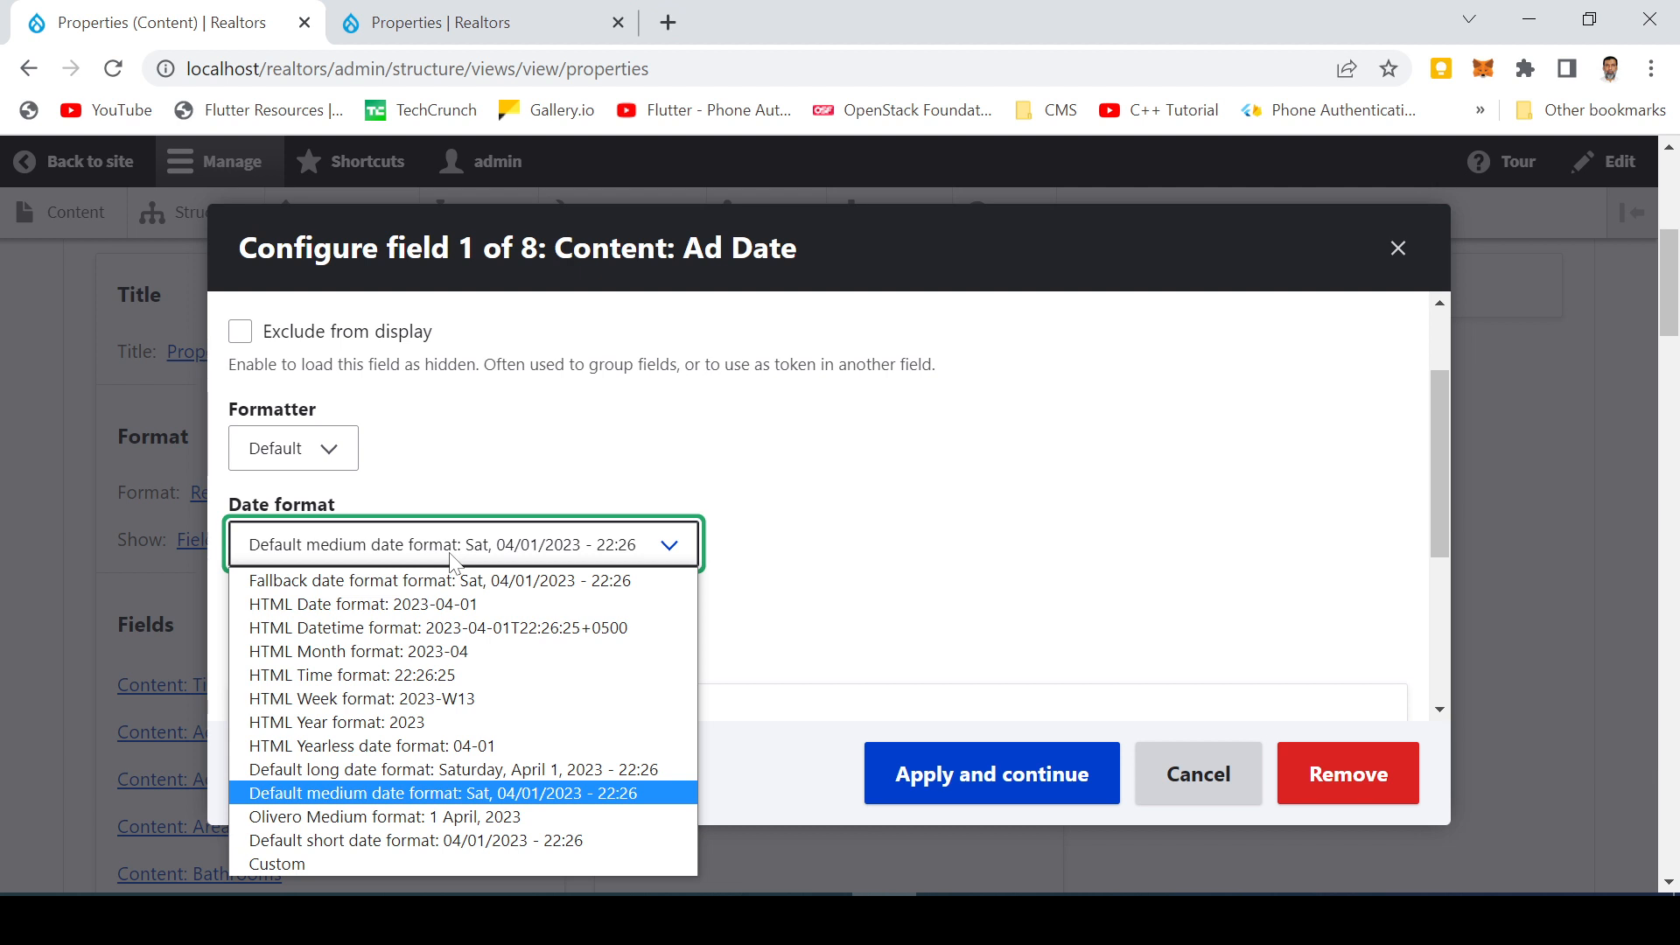
{"action": "left_click", "coordinate": [376, 798]}
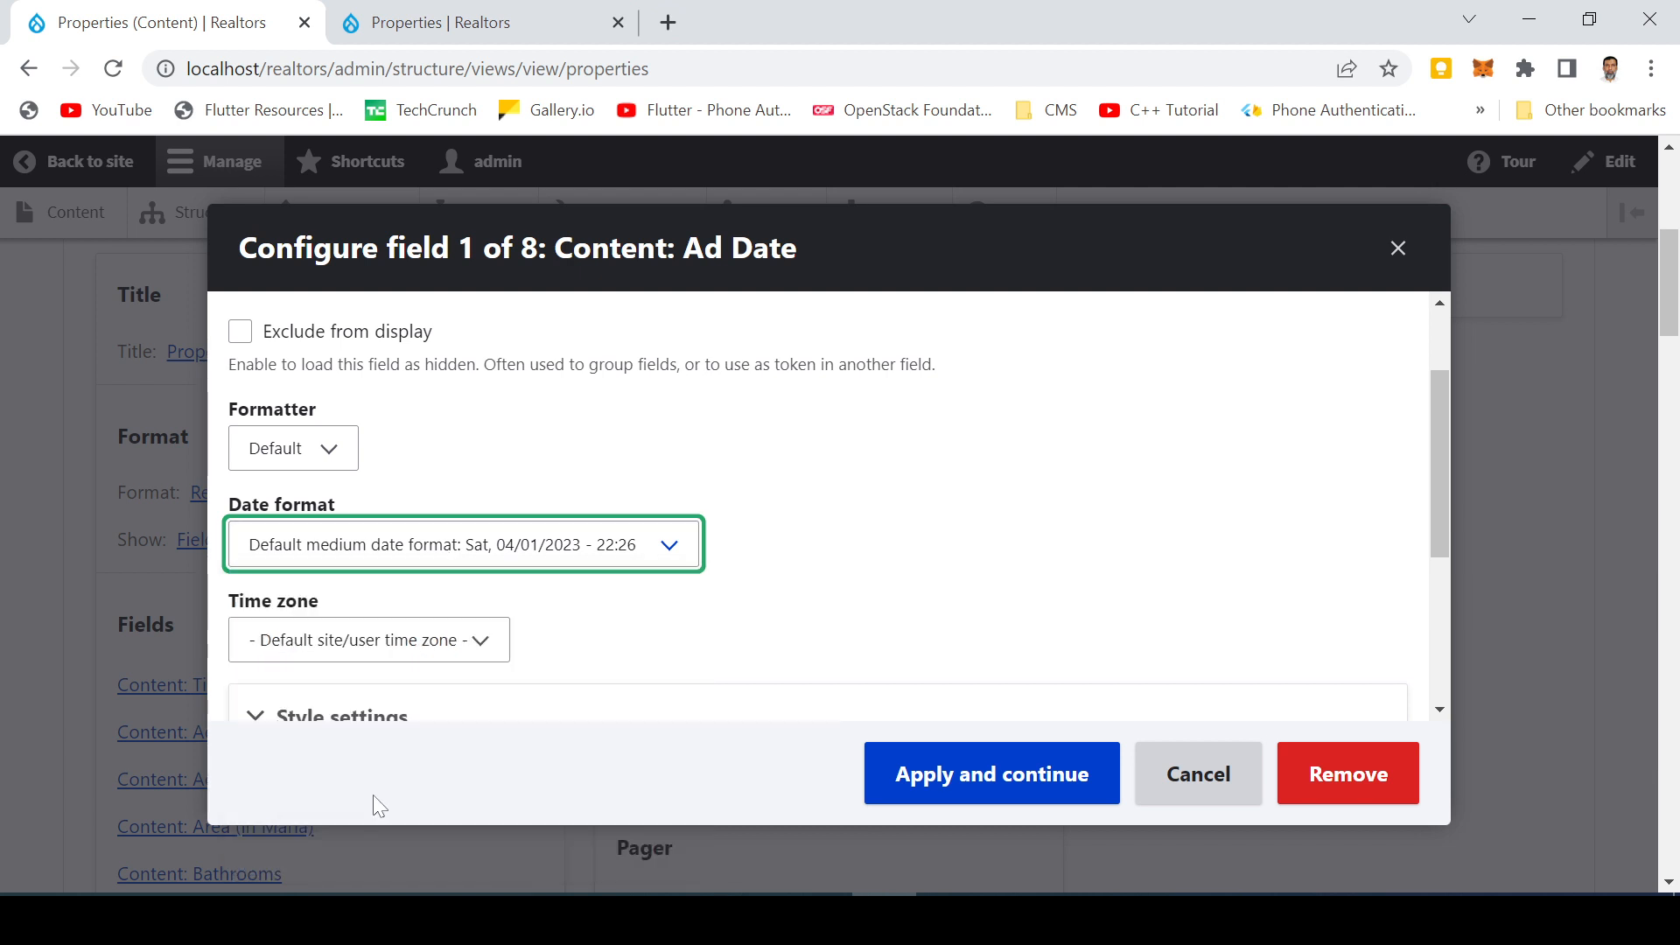
{"action": "left_click", "coordinate": [334, 457]}
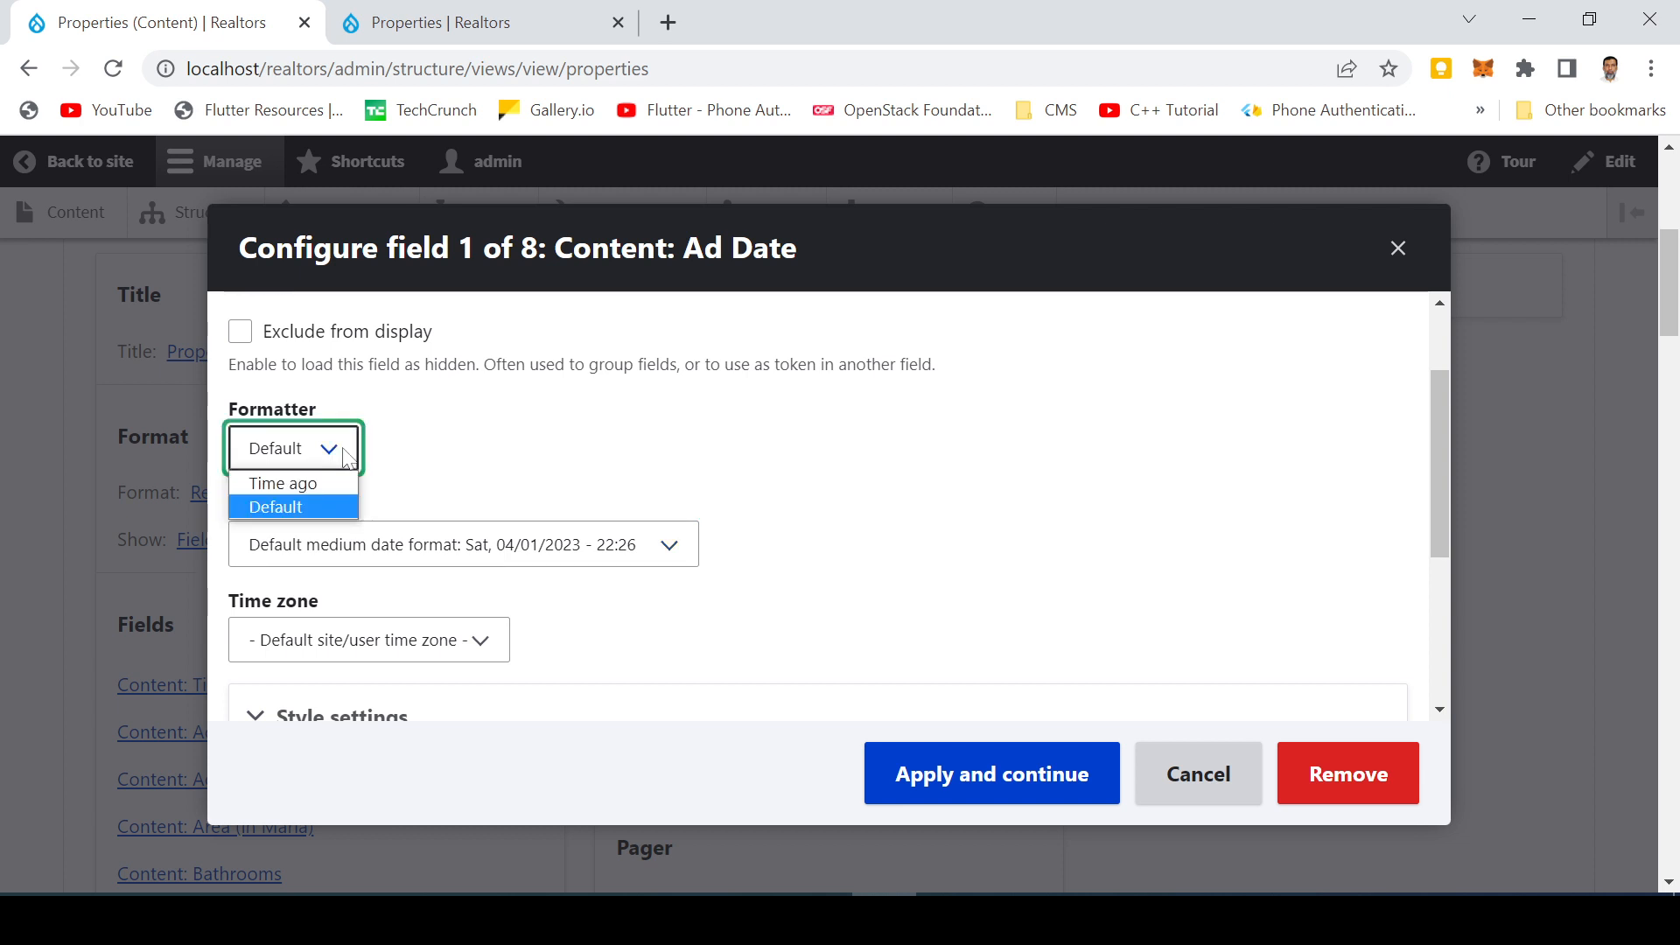
{"action": "left_click", "coordinate": [581, 450]}
Expand the Style settings section of the Ad Date field configuration
{"action": "scroll", "coordinate": [613, 464], "scroll_direction": "down", "scroll_amount": 3}
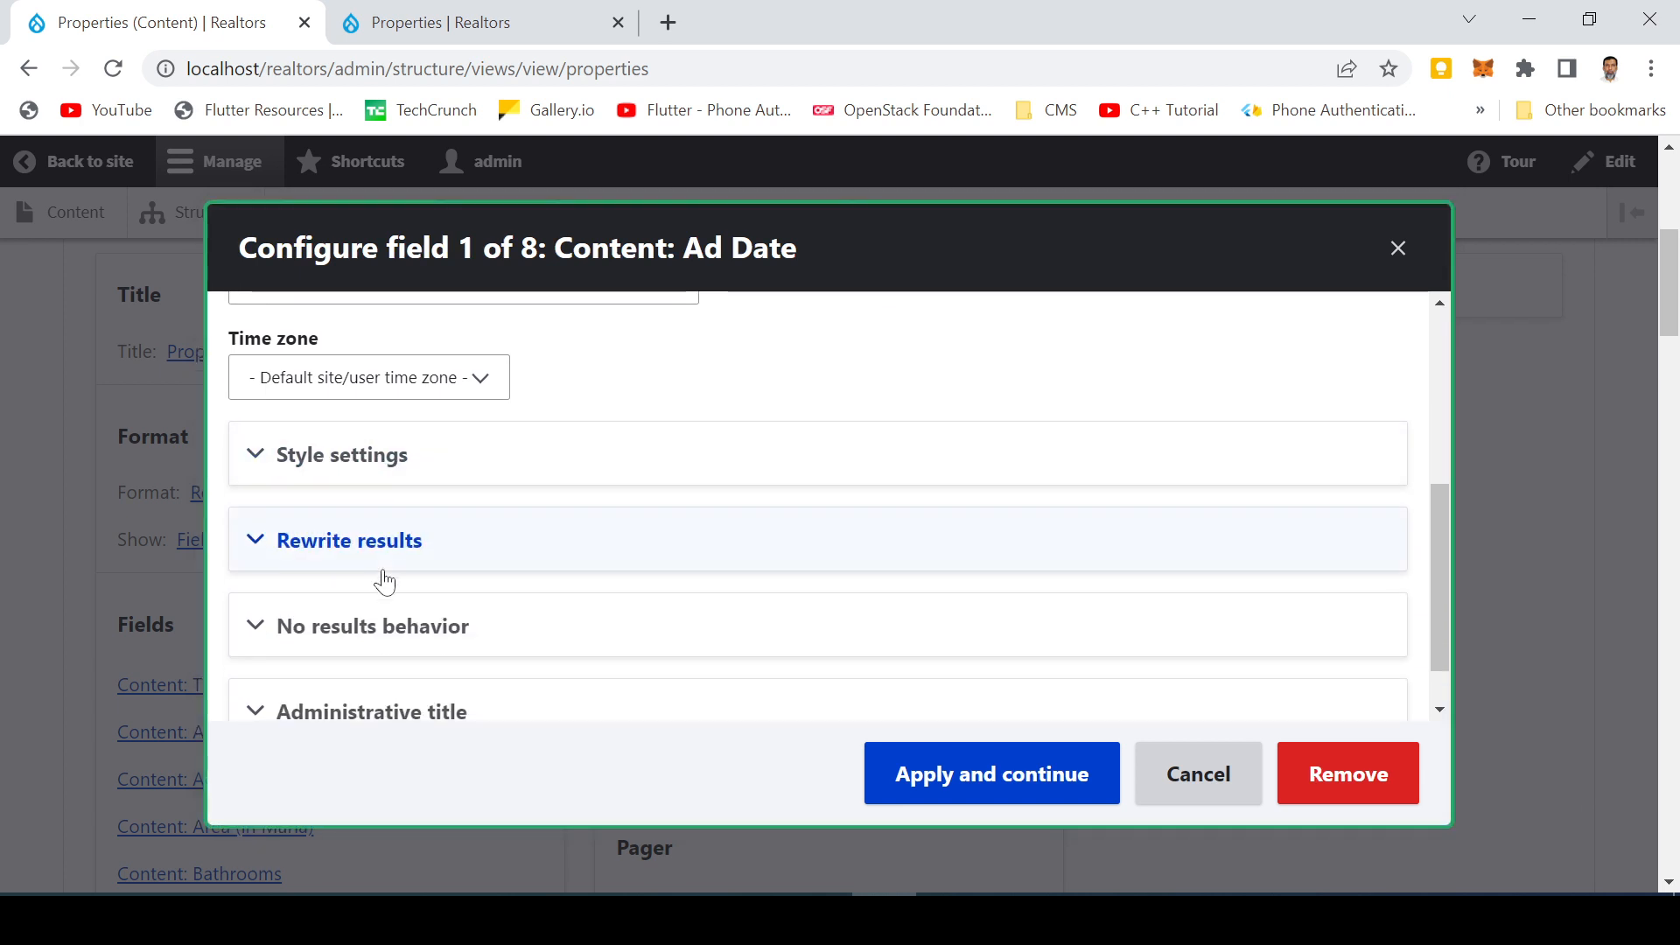
{"action": "scroll", "coordinate": [385, 582], "scroll_direction": "down", "scroll_amount": 1}
{"action": "left_click", "coordinate": [256, 392]}
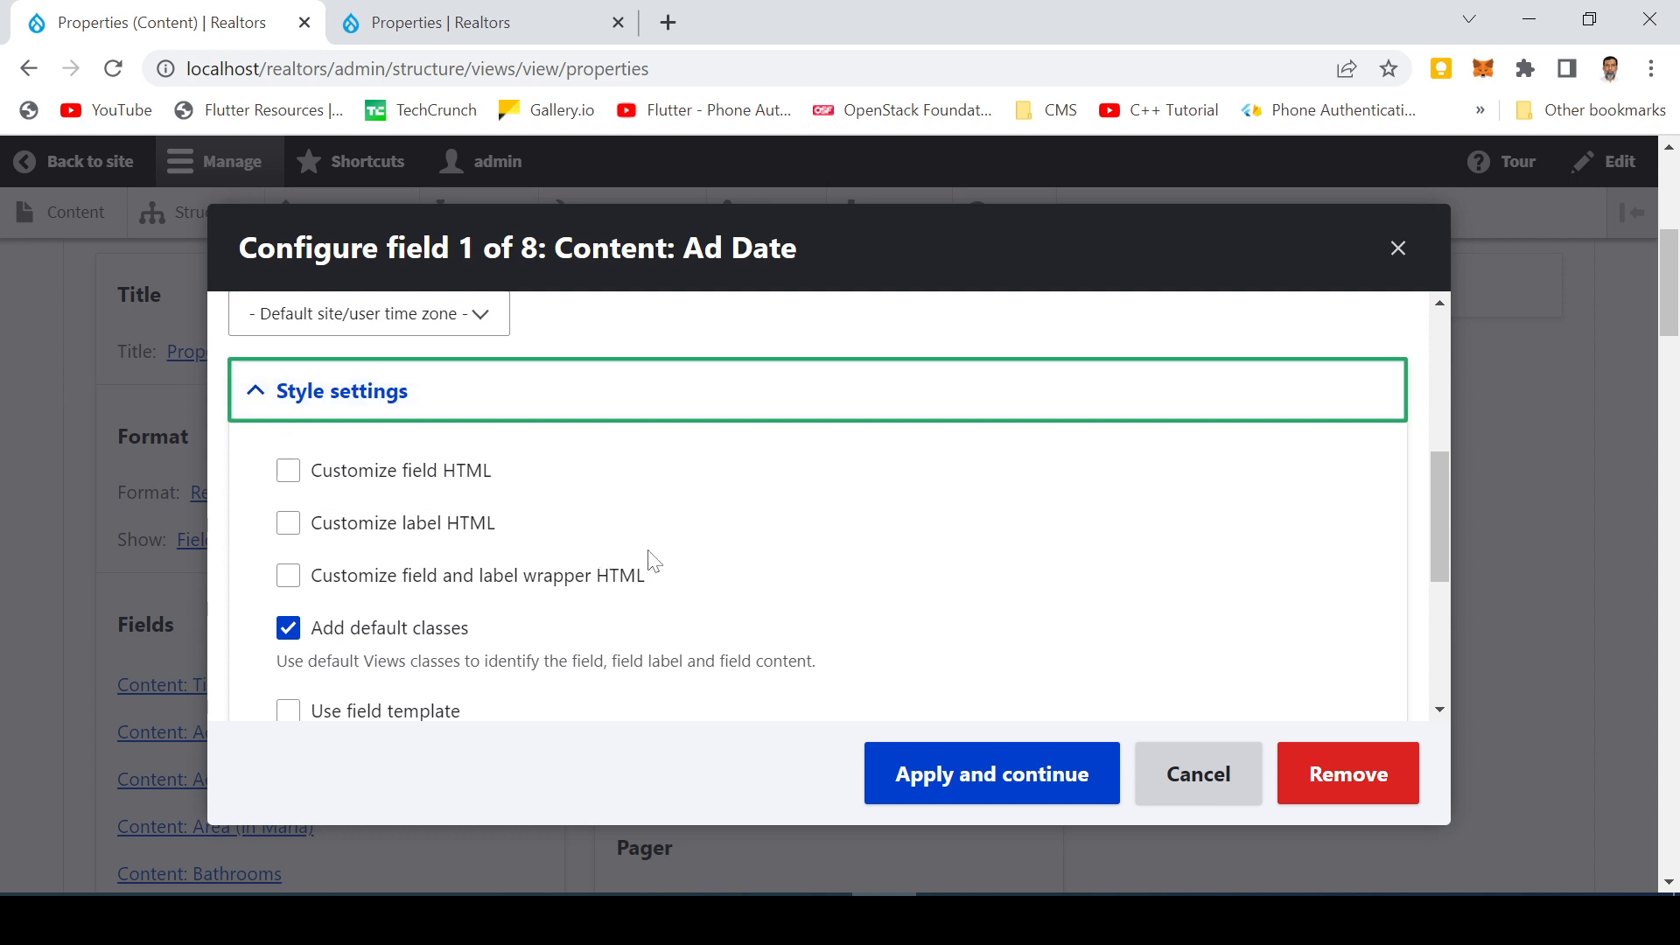
Collapse the Ad Date field's Style settings, enable its label as 'Ad. Date', and apply to continue
{"action": "scroll", "coordinate": [654, 563], "scroll_direction": "down", "scroll_amount": 1}
{"action": "scroll", "coordinate": [630, 563], "scroll_direction": "up", "scroll_amount": 6}
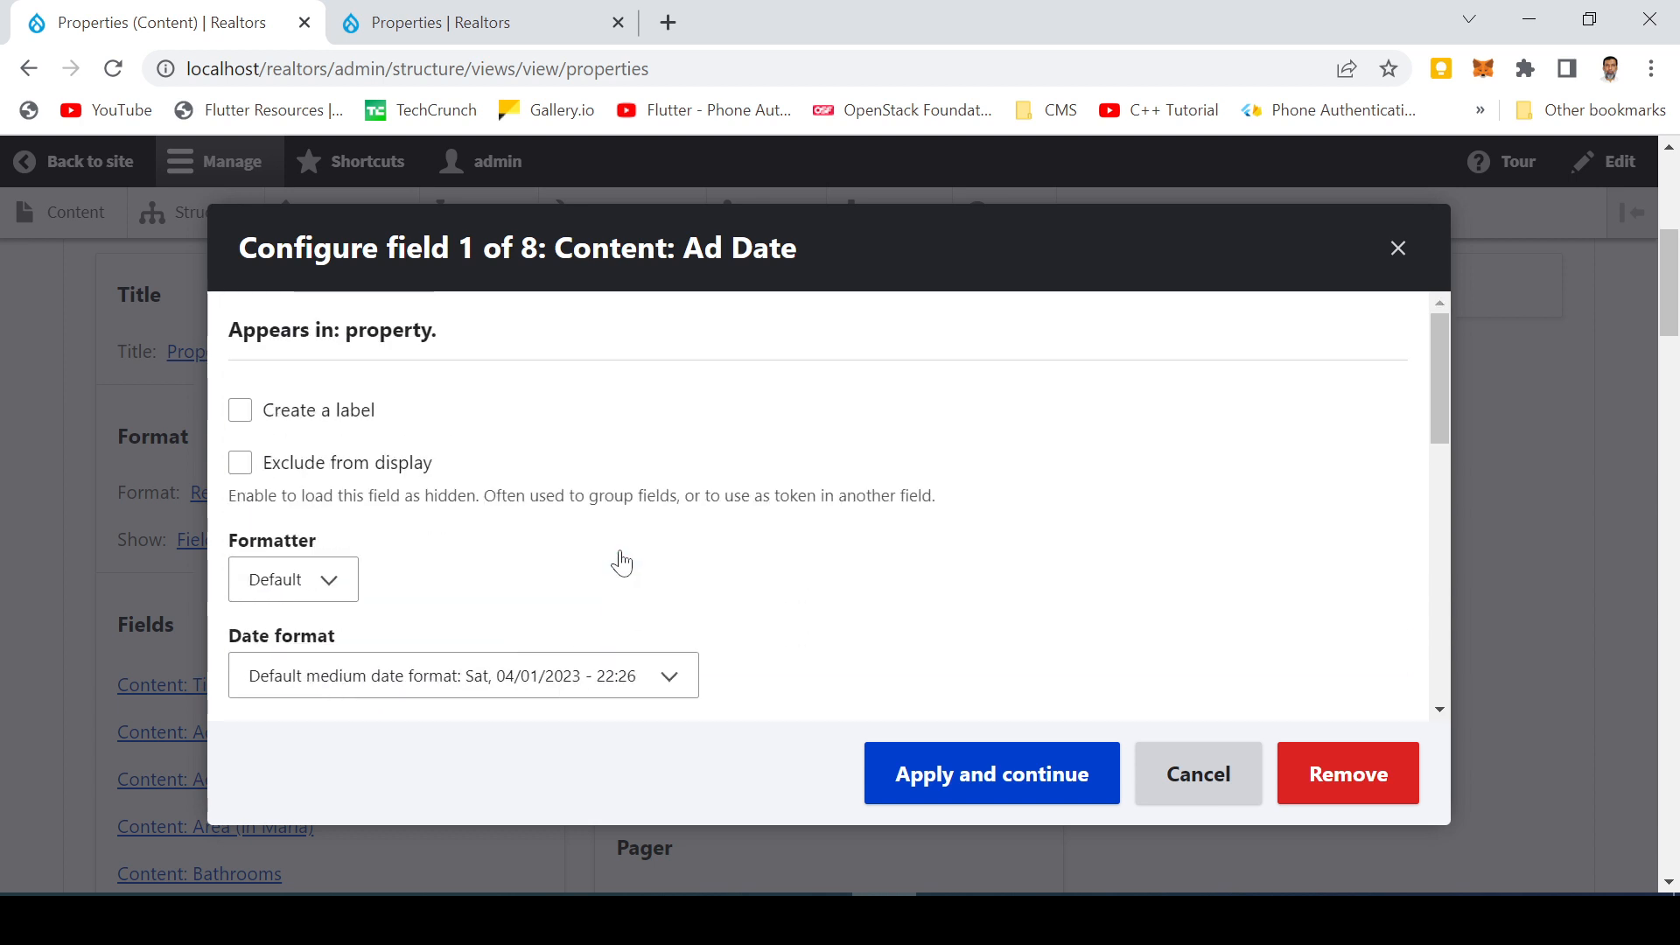
{"action": "scroll", "coordinate": [621, 562], "scroll_direction": "down", "scroll_amount": 6}
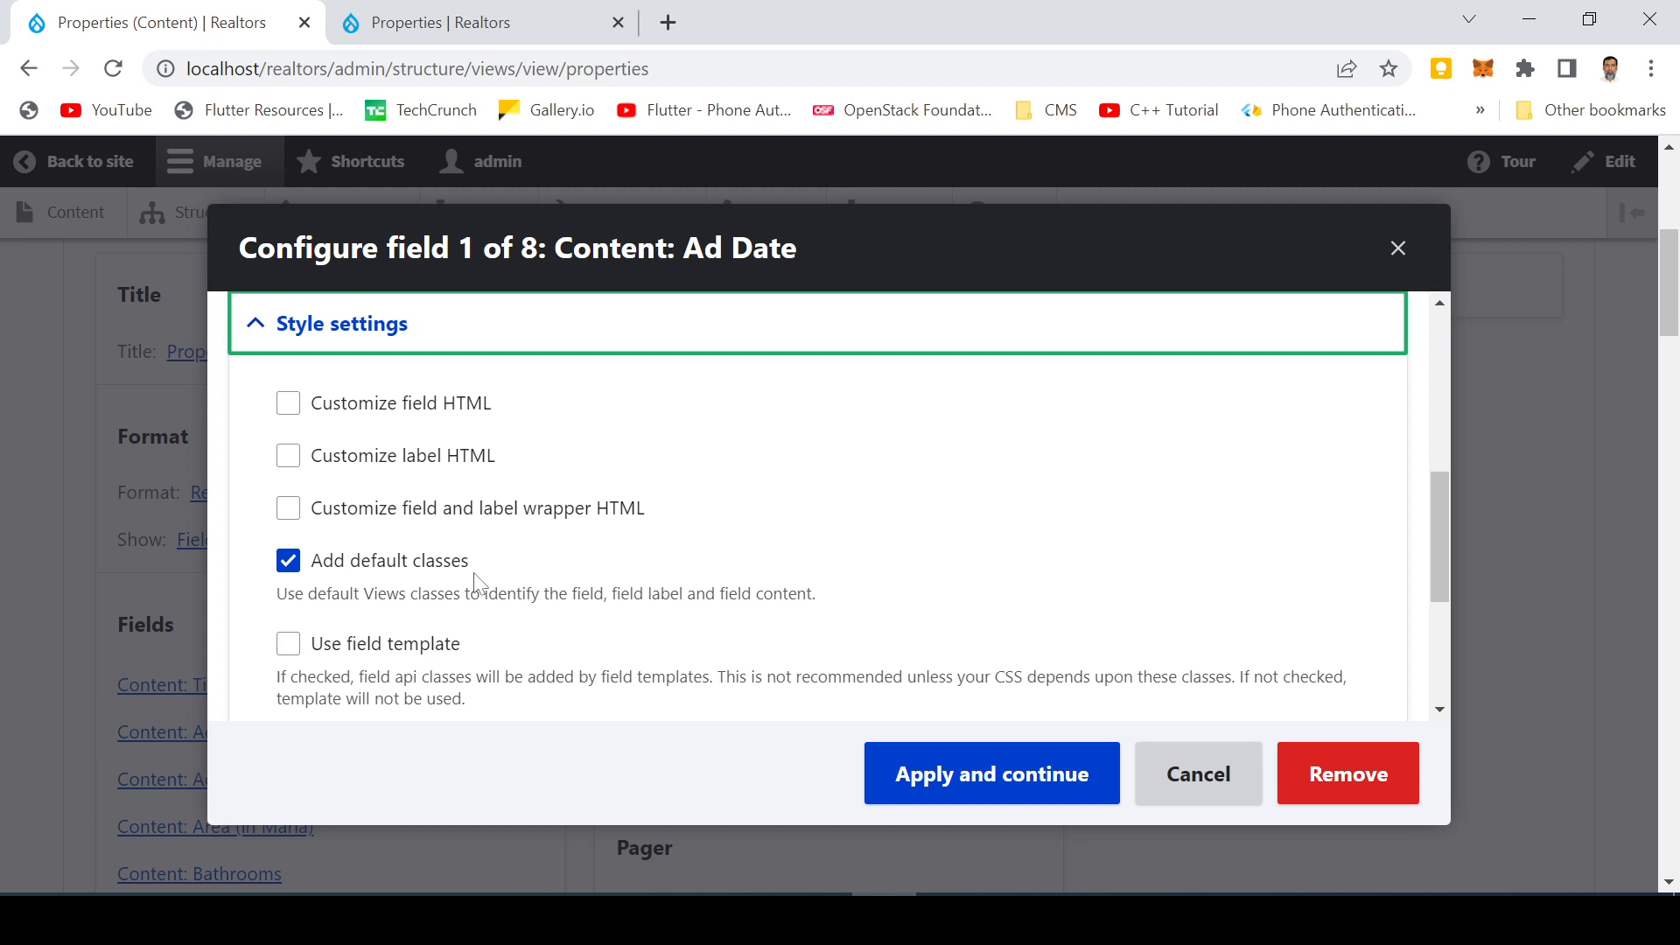
{"action": "scroll", "coordinate": [473, 582], "scroll_direction": "up", "scroll_amount": 3}
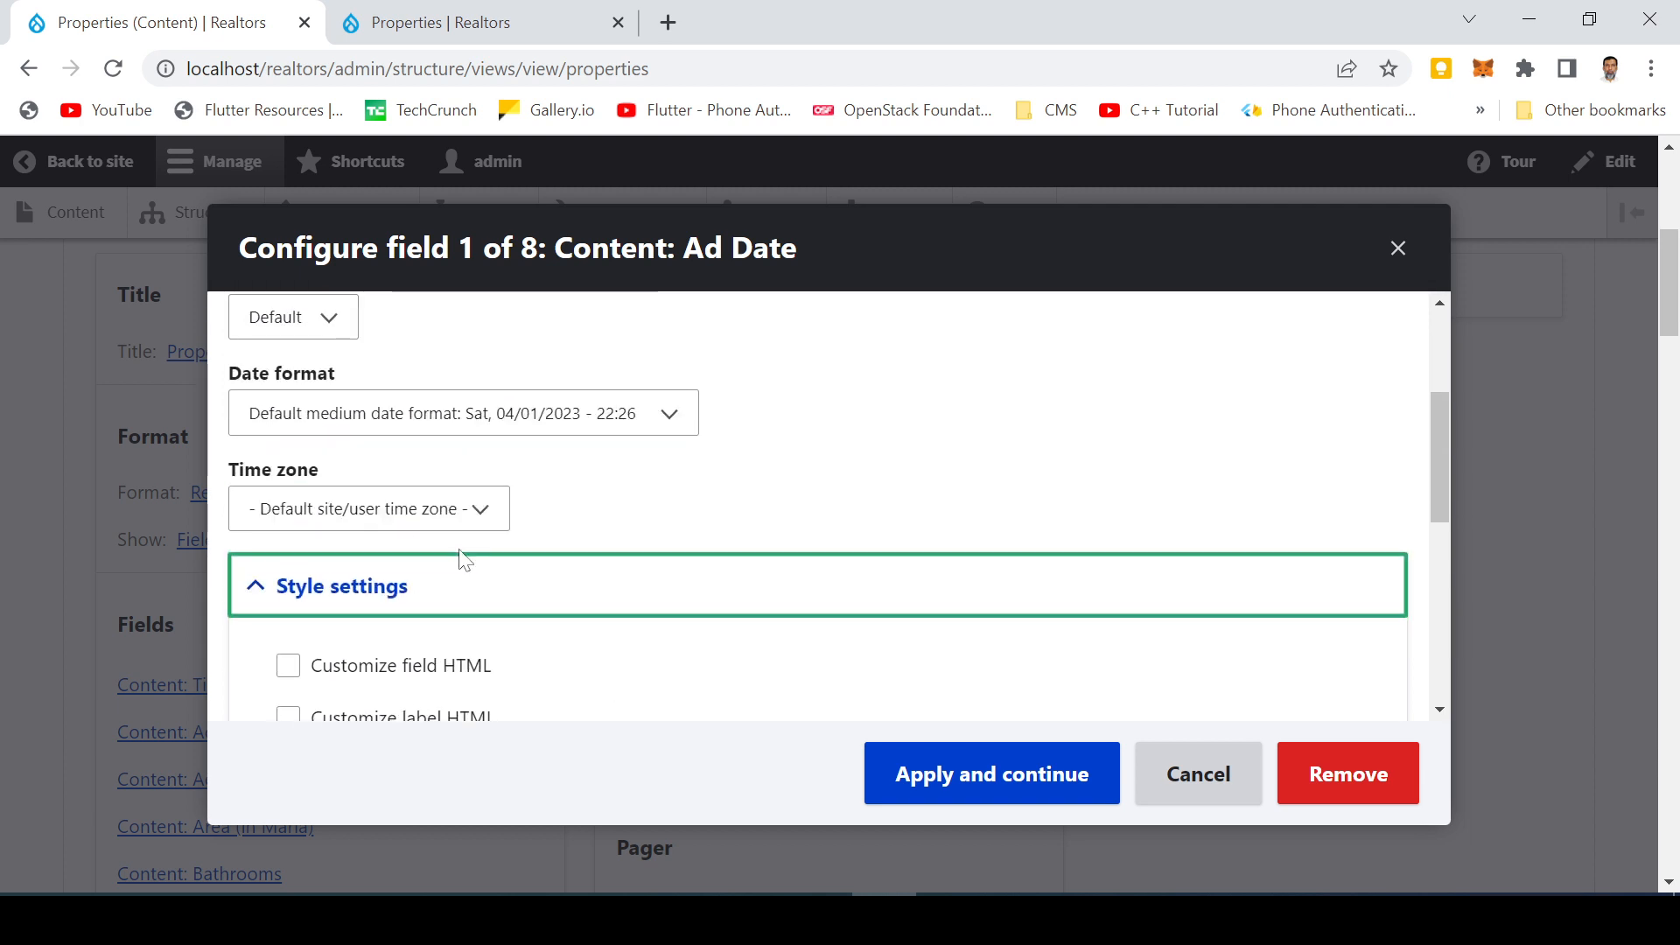
{"action": "left_click", "coordinate": [256, 595]}
{"action": "scroll", "coordinate": [386, 536], "scroll_direction": "up", "scroll_amount": 3}
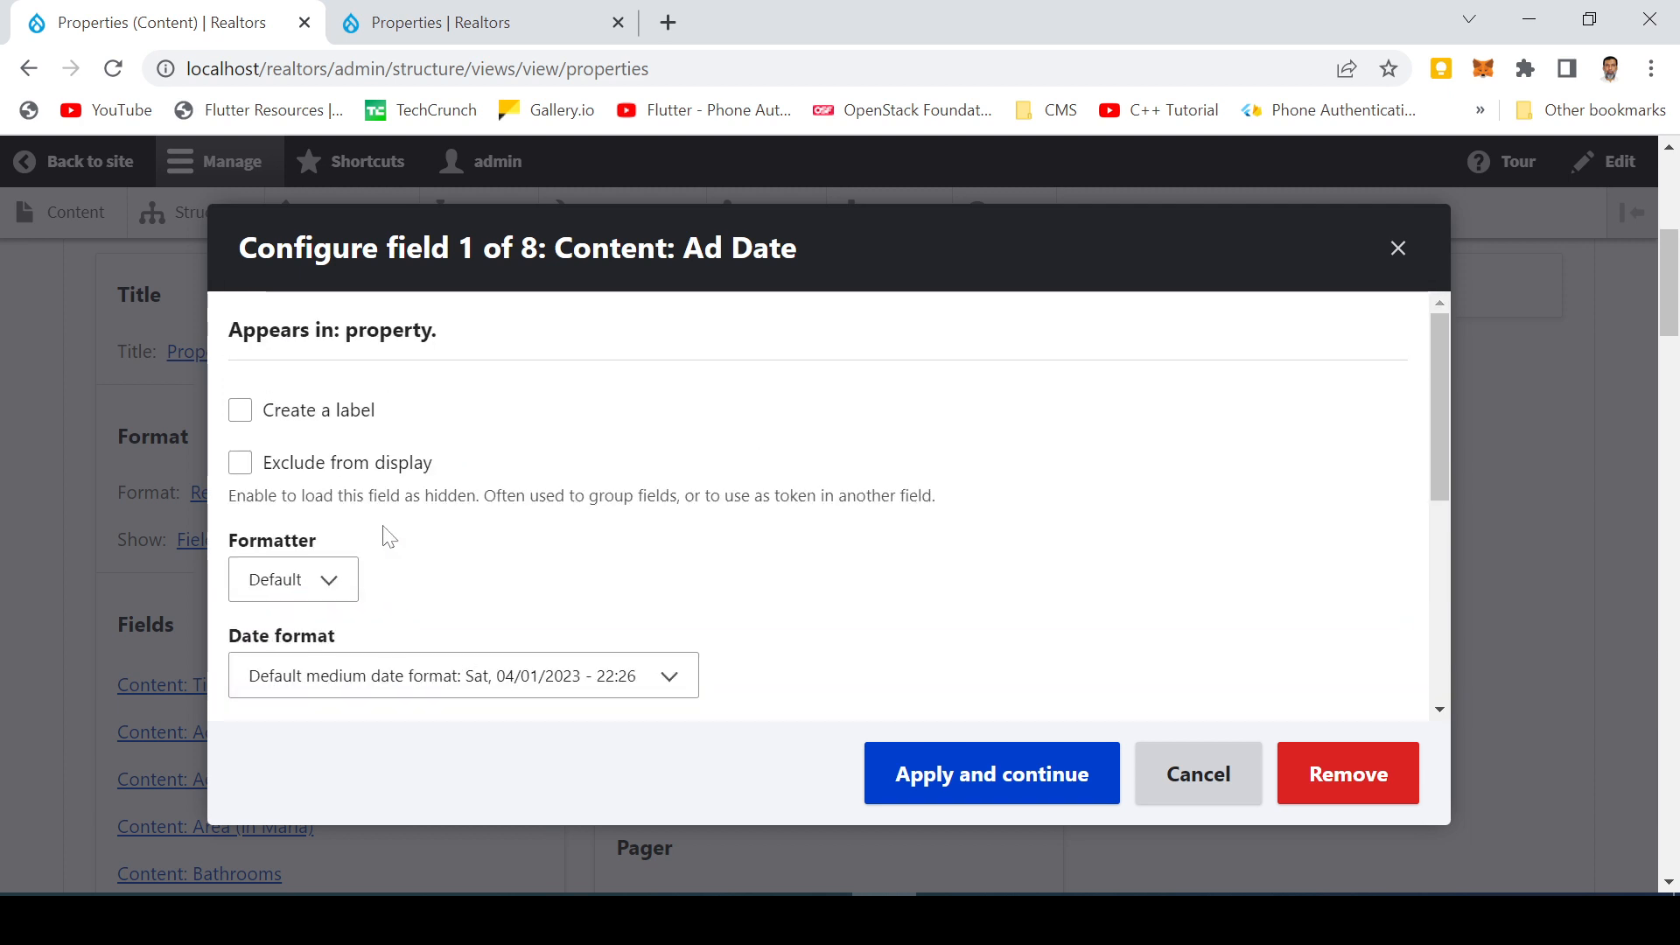
{"action": "left_click", "coordinate": [310, 417]}
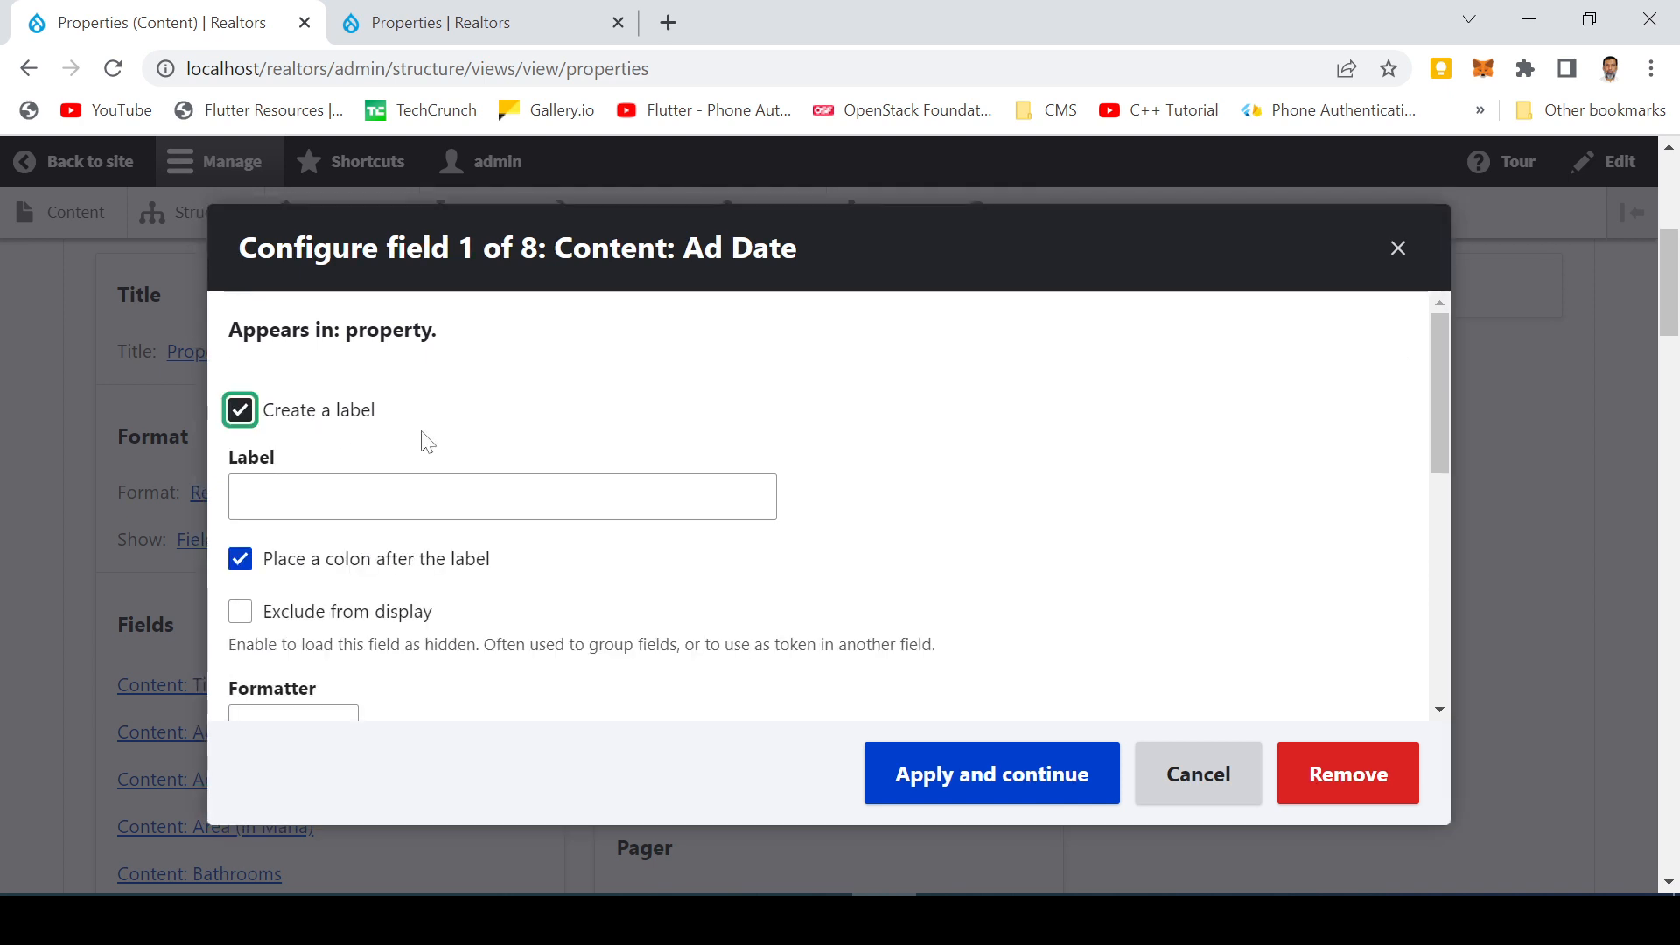
{"action": "left_click", "coordinate": [535, 515]}
{"action": "left_click", "coordinate": [536, 496]}
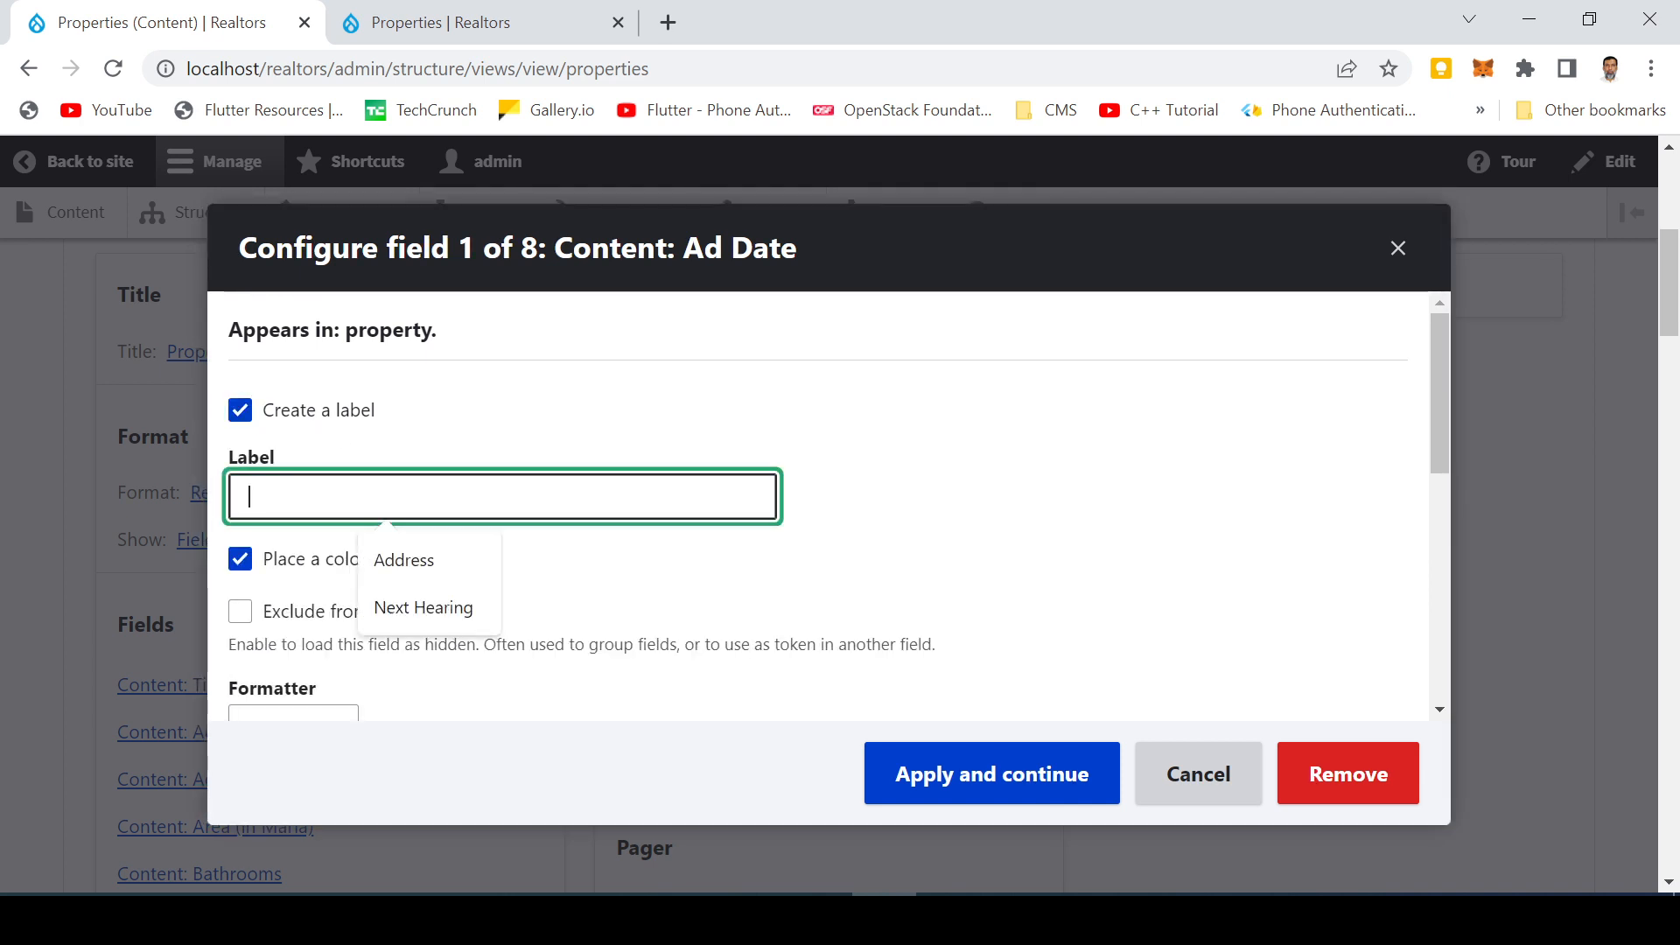
{"action": "type", "text": "Ad. Date"}
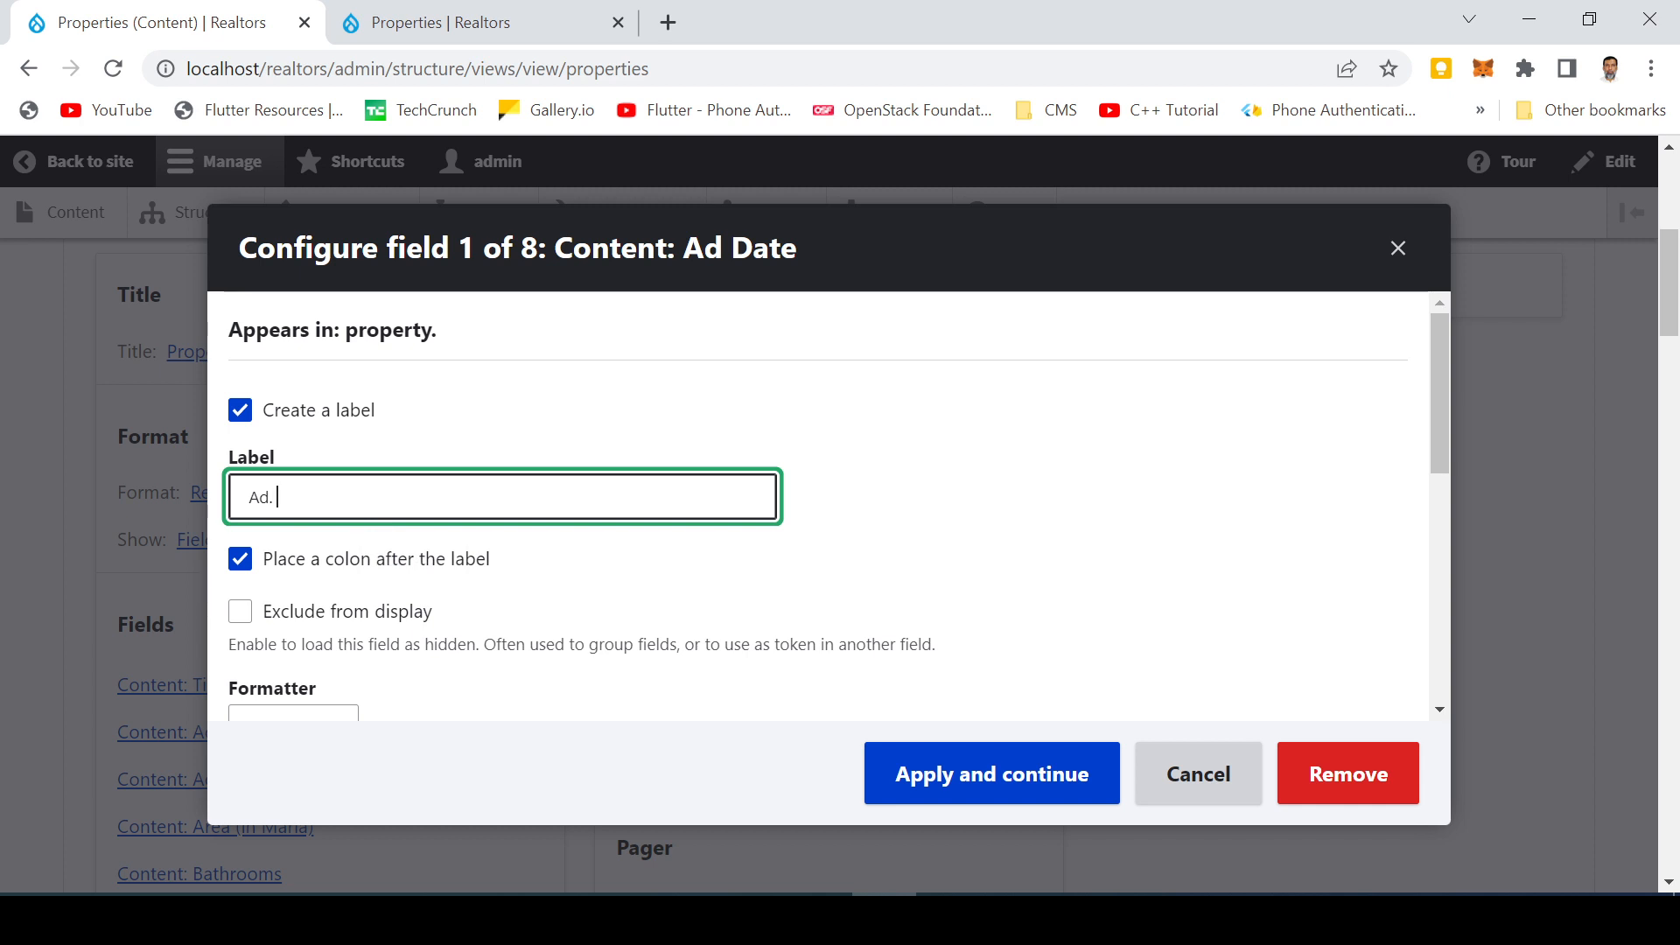
{"action": "left_click", "coordinate": [958, 788]}
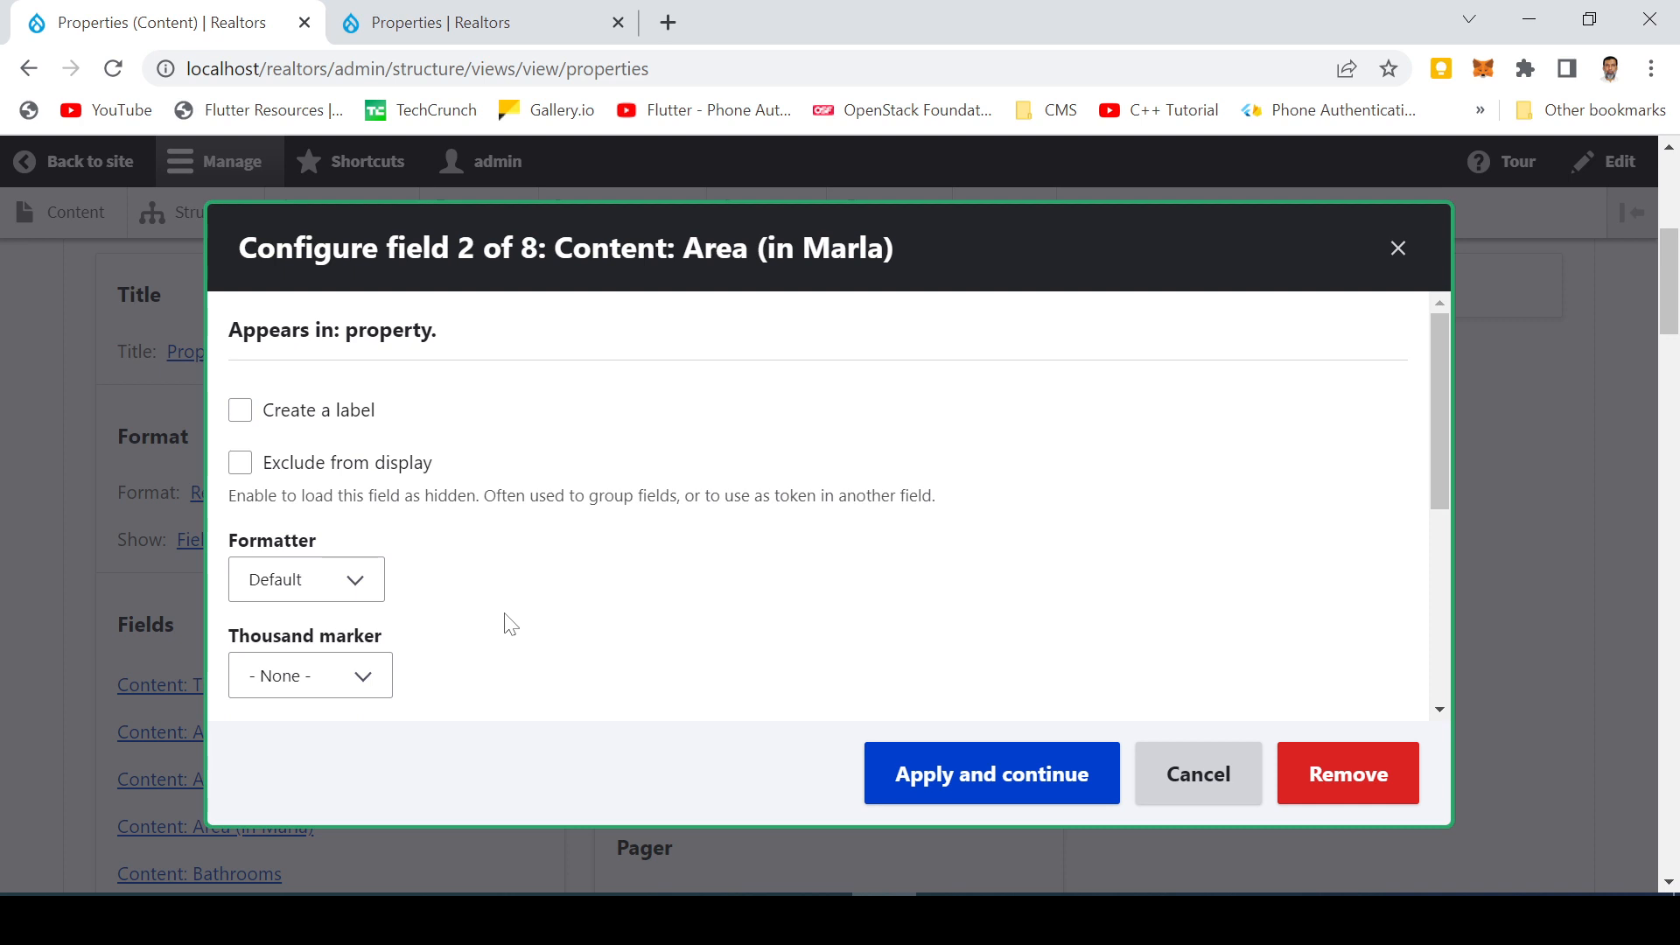
Enable a label for the Area (in Marla) field, name it 'Area (in Marla)', and apply
{"action": "left_click", "coordinate": [240, 410]}
{"action": "key", "text": "Down"}
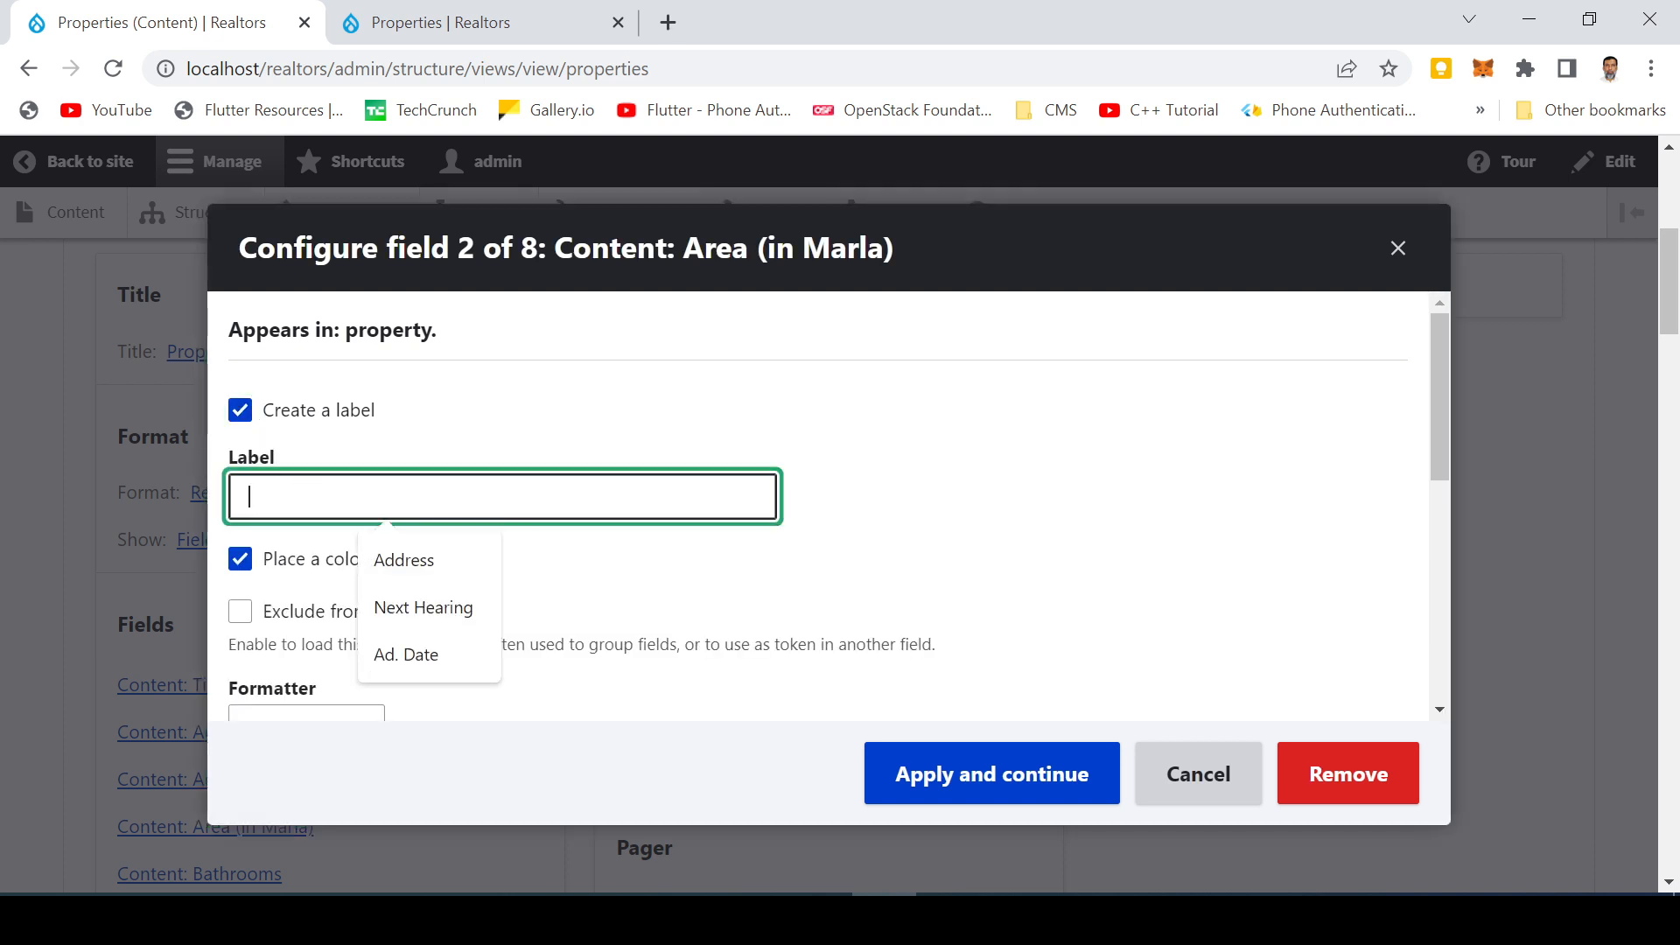
{"action": "type", "text": "Area"}
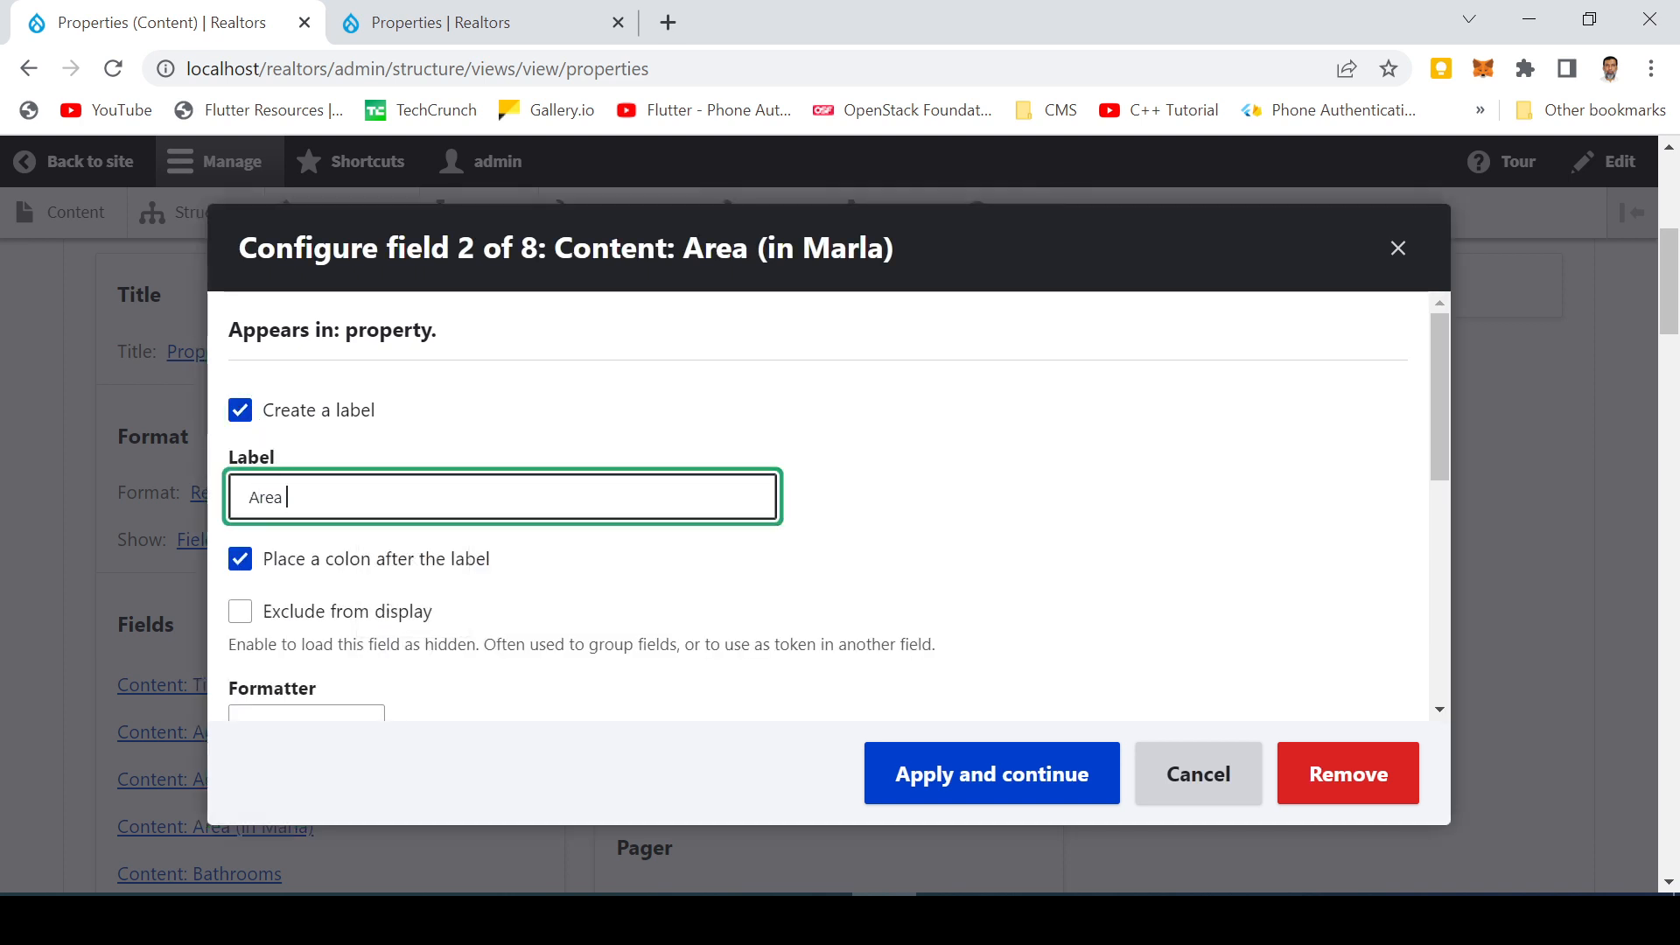
{"action": "type", "text": " (in Marla"}
{"action": "left_click", "coordinate": [973, 790]}
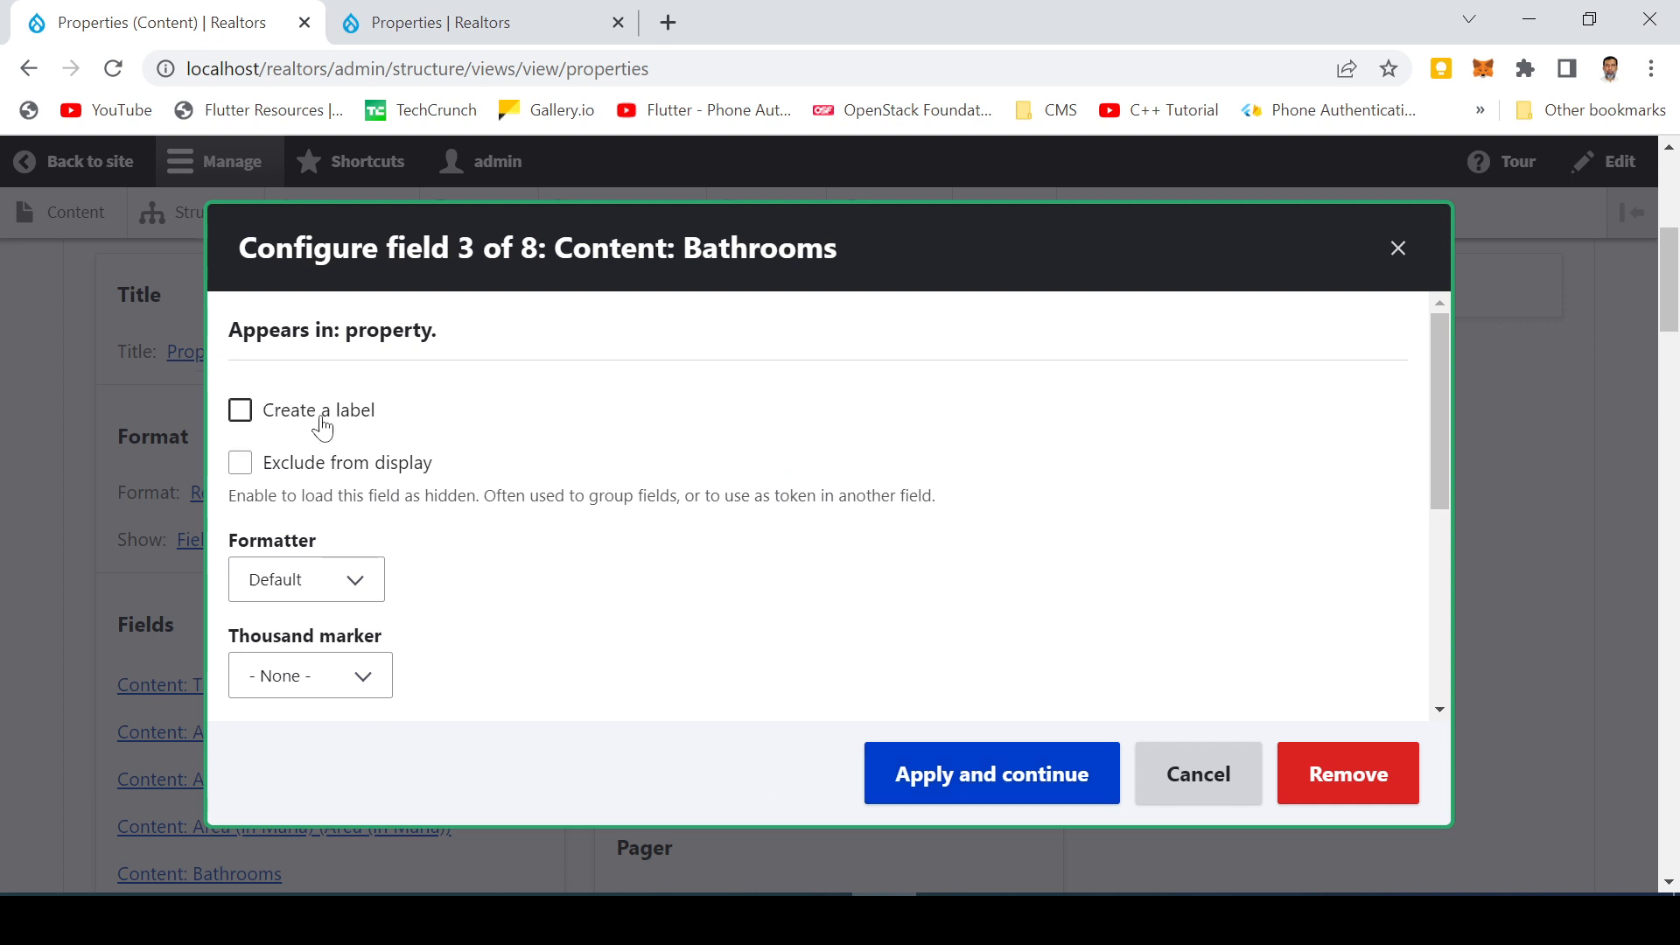
Enable a label for the Bathrooms field, name it 'Bathrooms', and apply
{"action": "left_click", "coordinate": [322, 420]}
{"action": "left_click", "coordinate": [385, 497]}
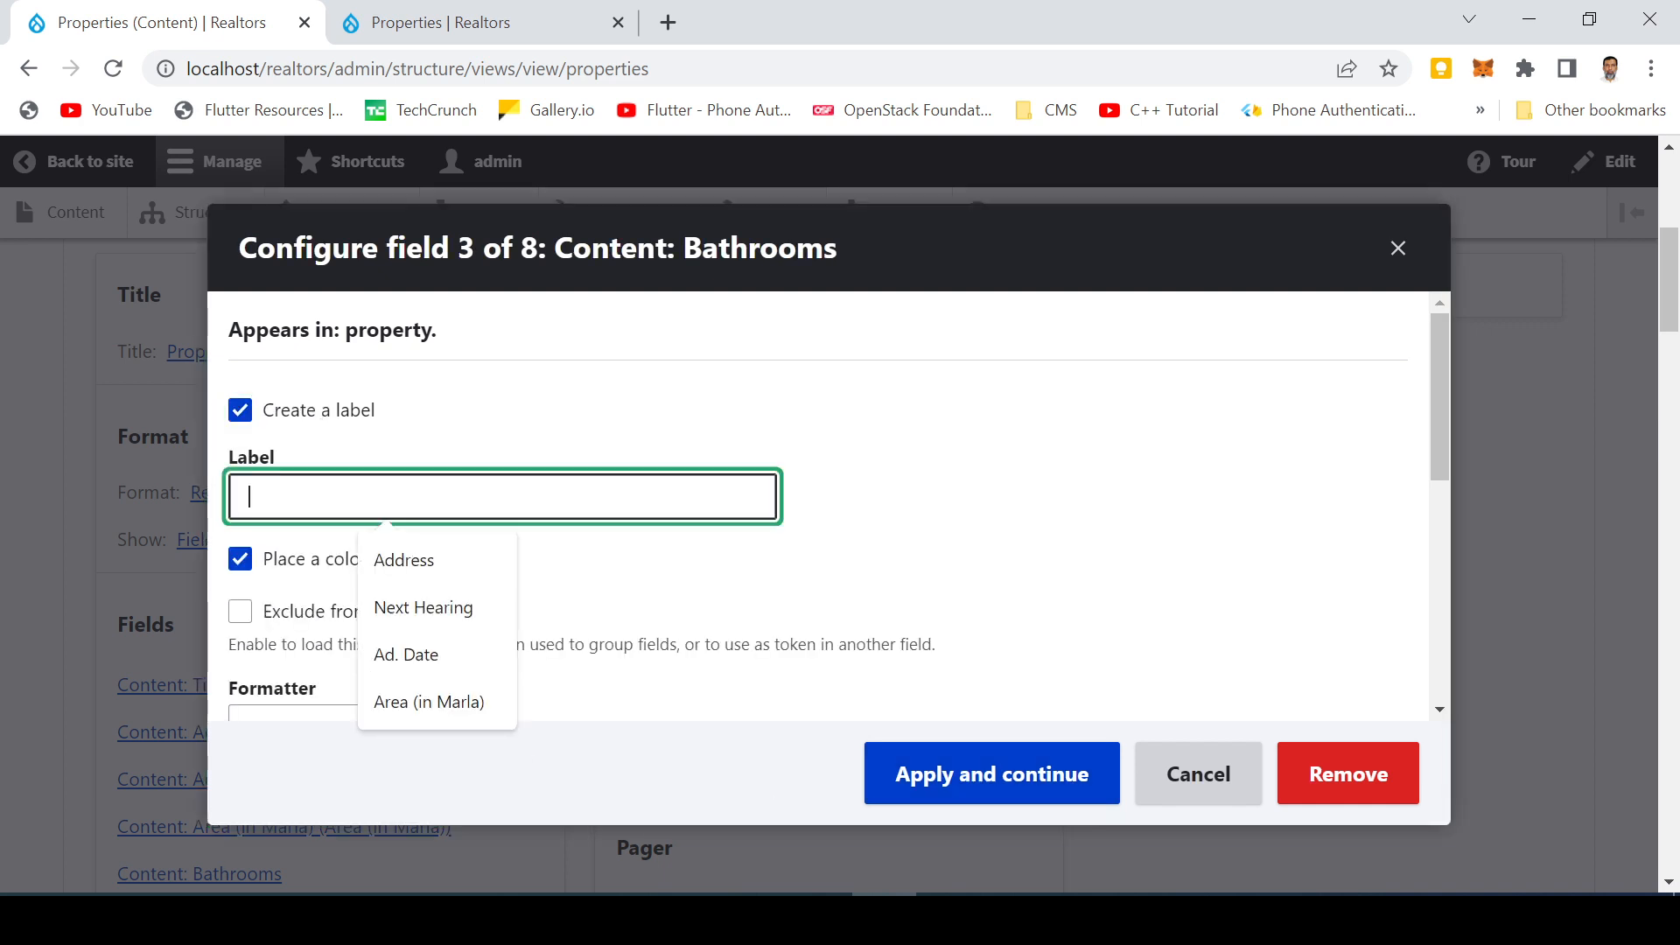
{"action": "type", "text": "Bath"}
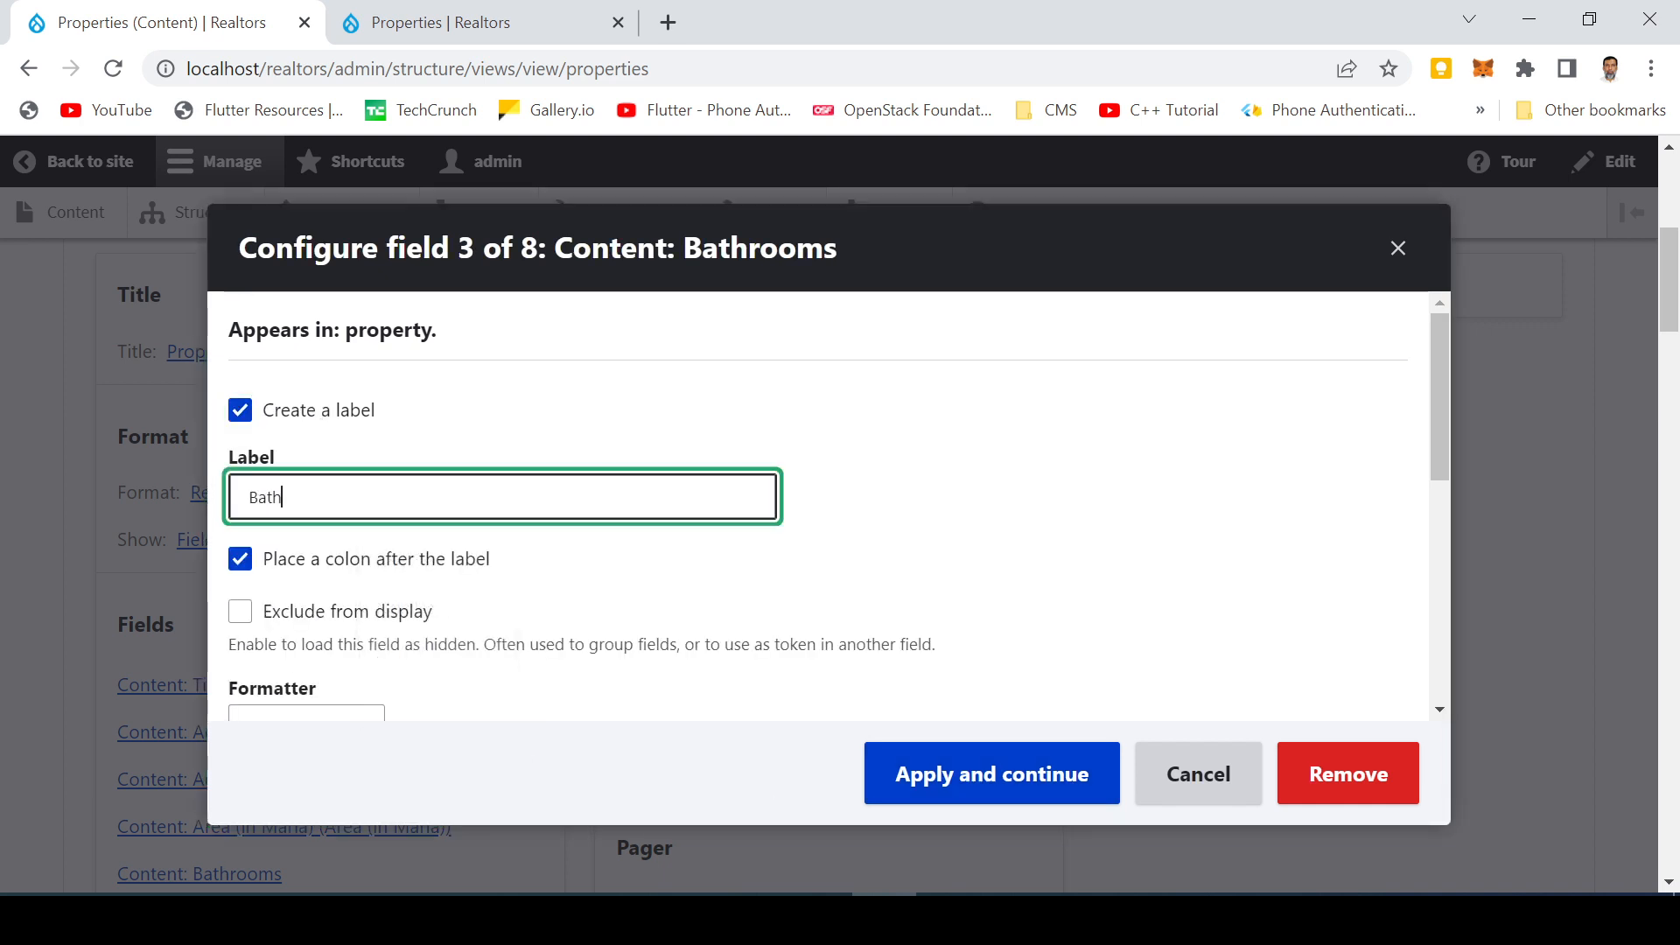
{"action": "type", "text": "rooms"}
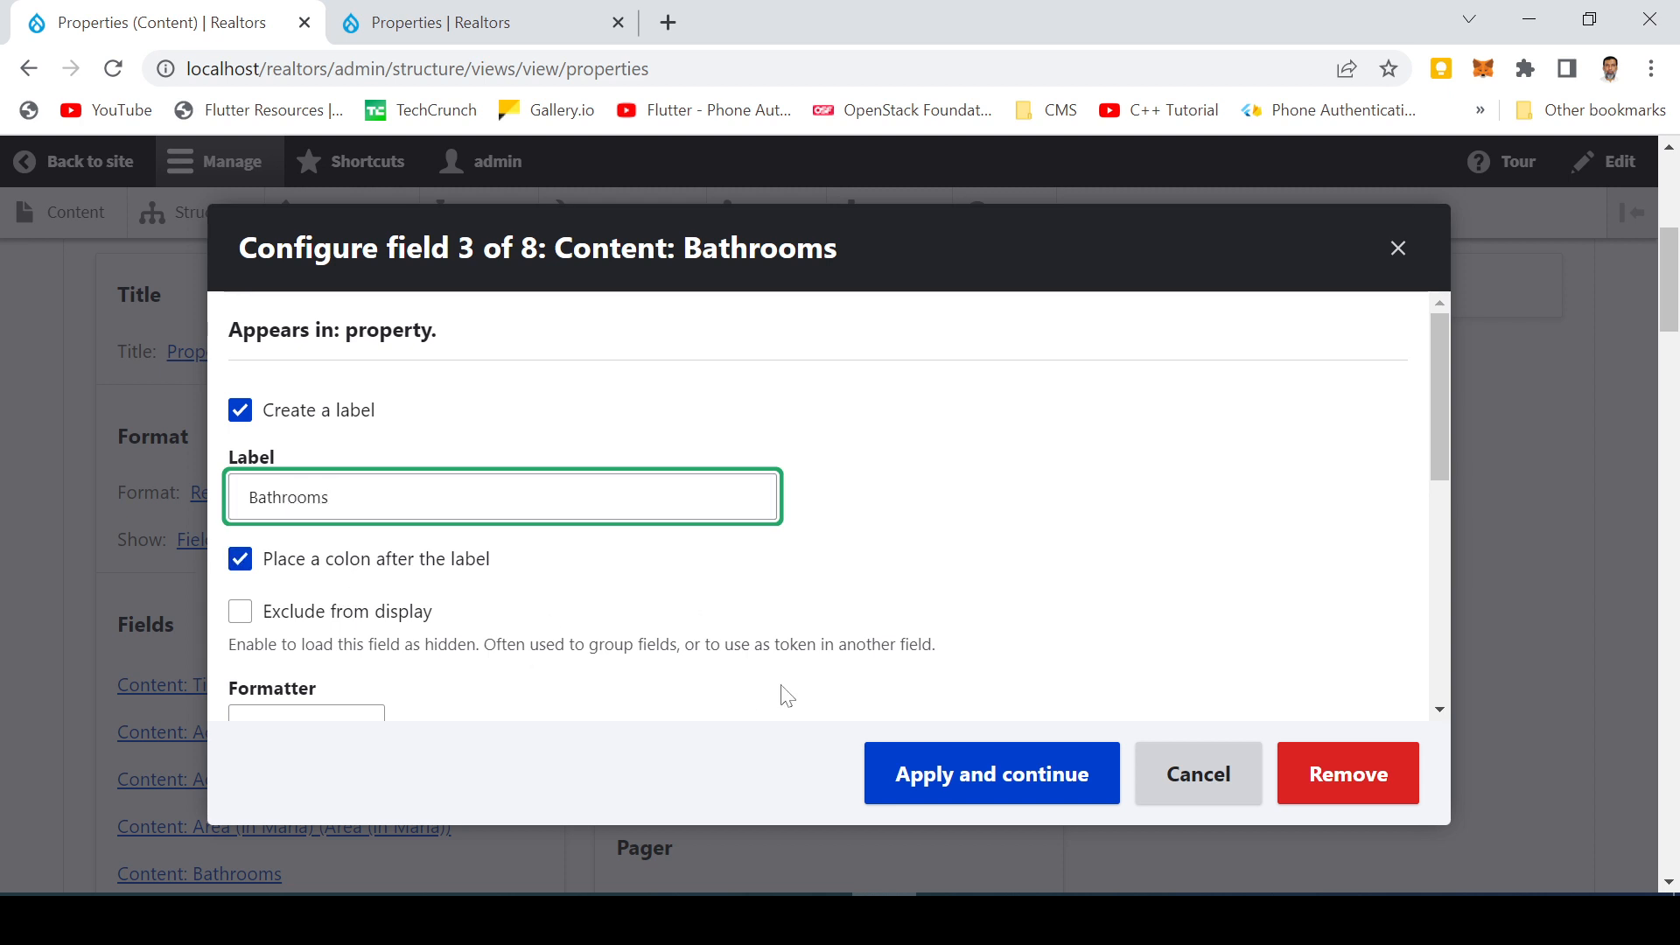
{"action": "left_click", "coordinate": [986, 787]}
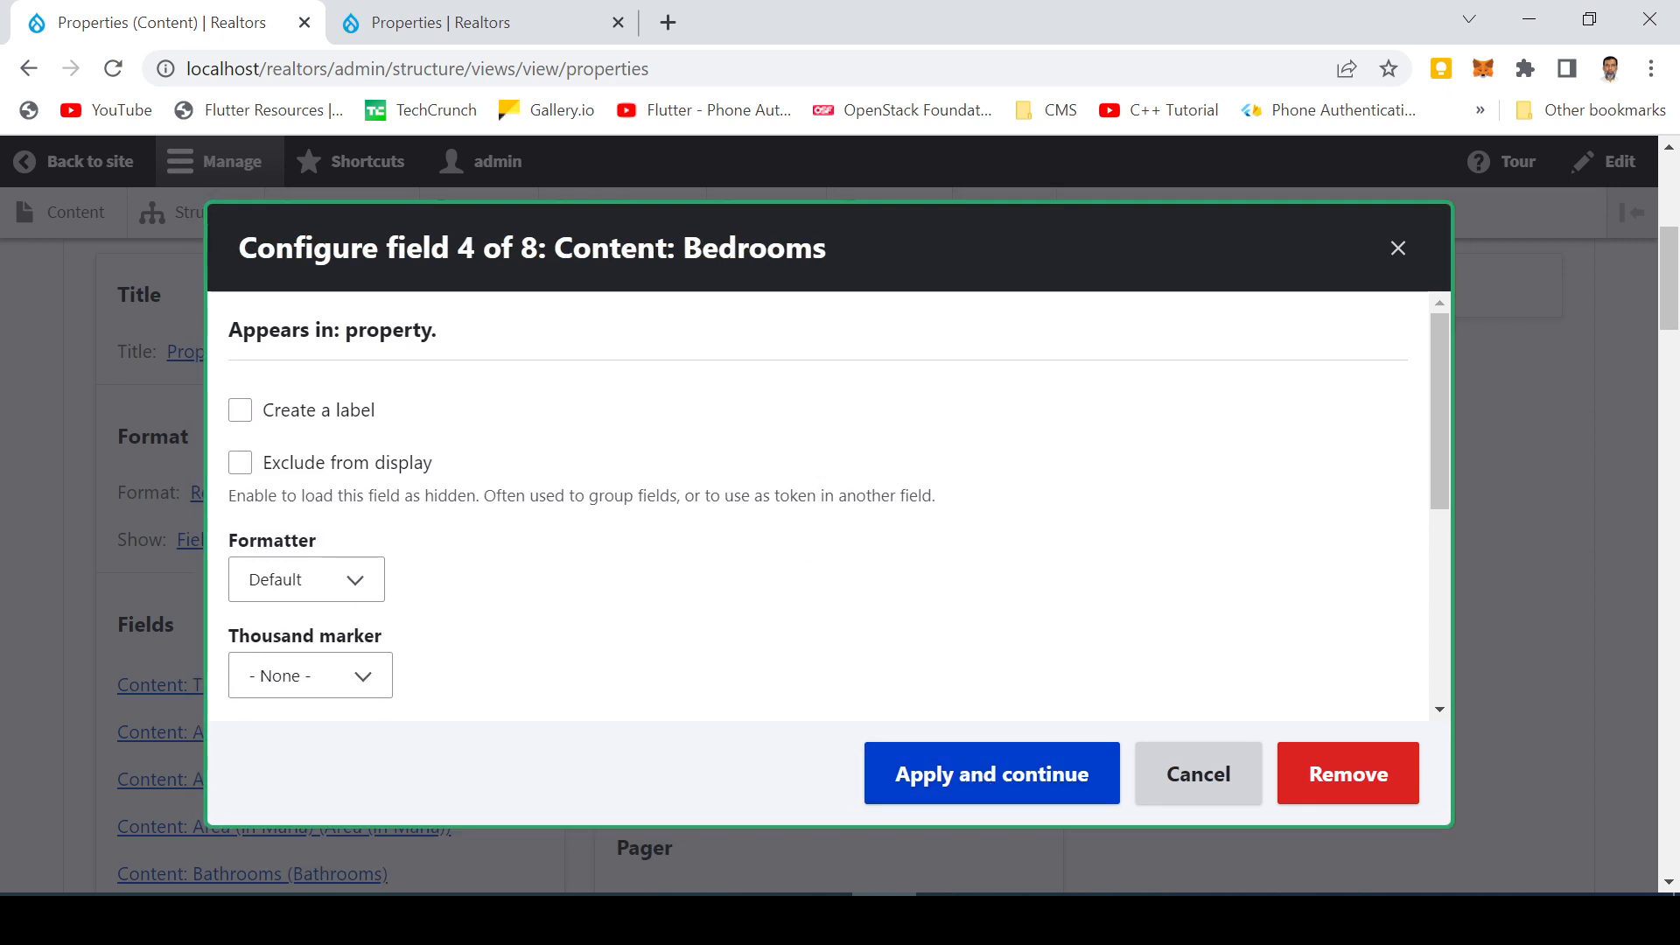
Enable a label for the Bedrooms field, name it 'Bedrooms:', and apply
{"action": "left_click", "coordinate": [312, 411]}
{"action": "left_click", "coordinate": [320, 497]}
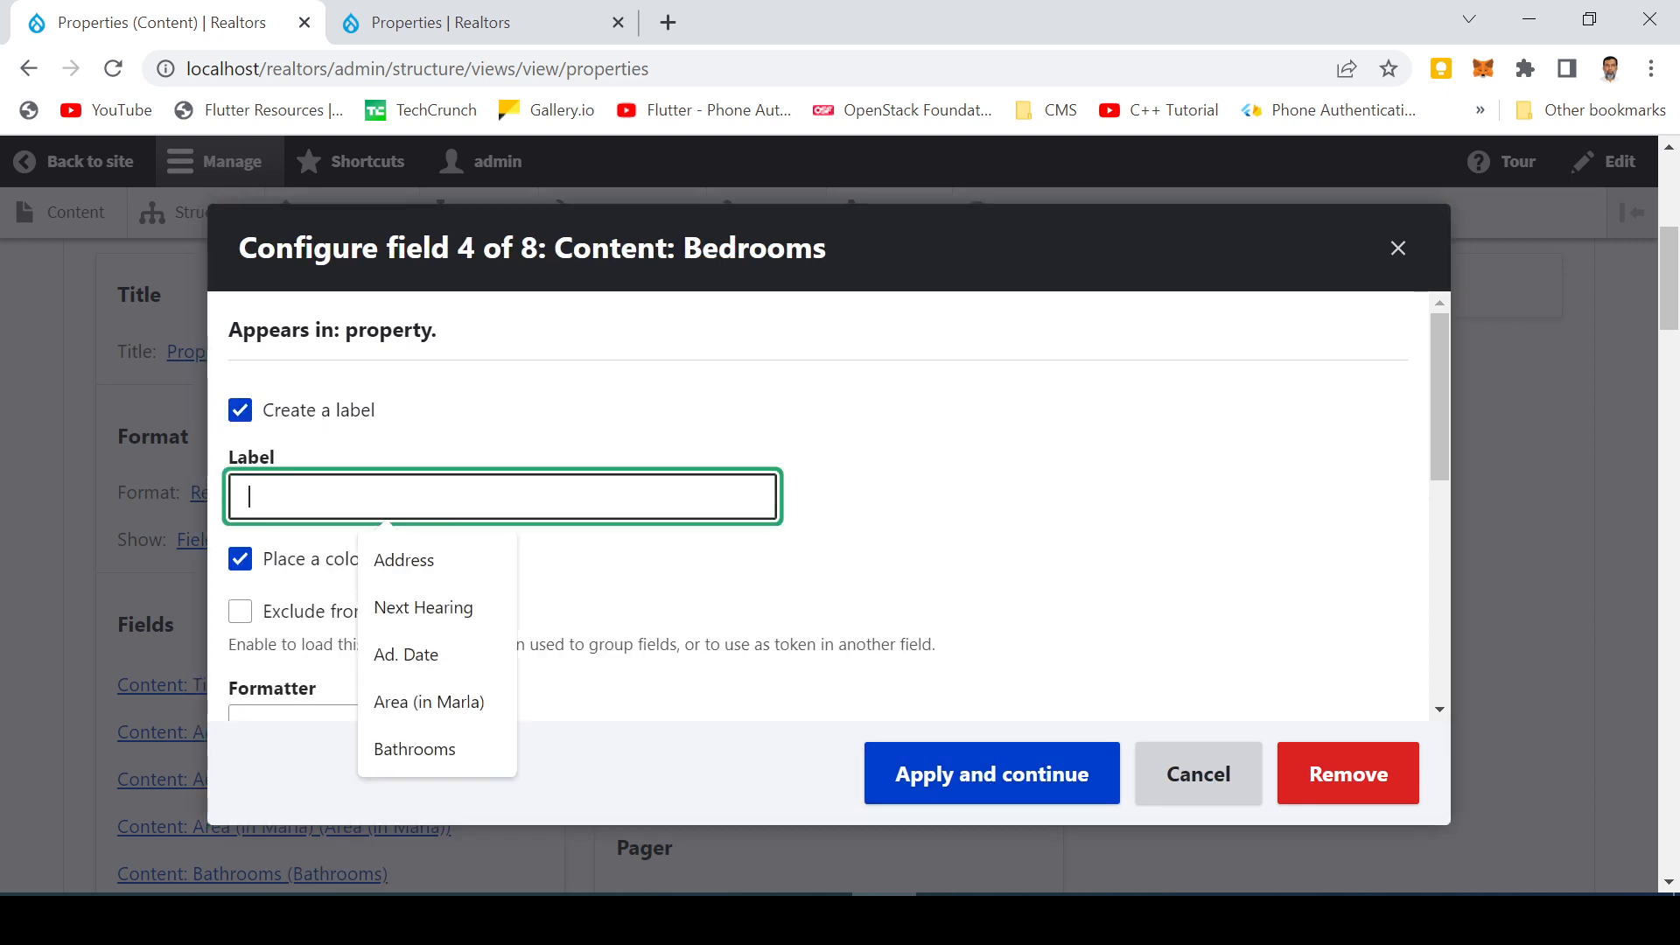
{"action": "type", "text": "Bedrooms:"}
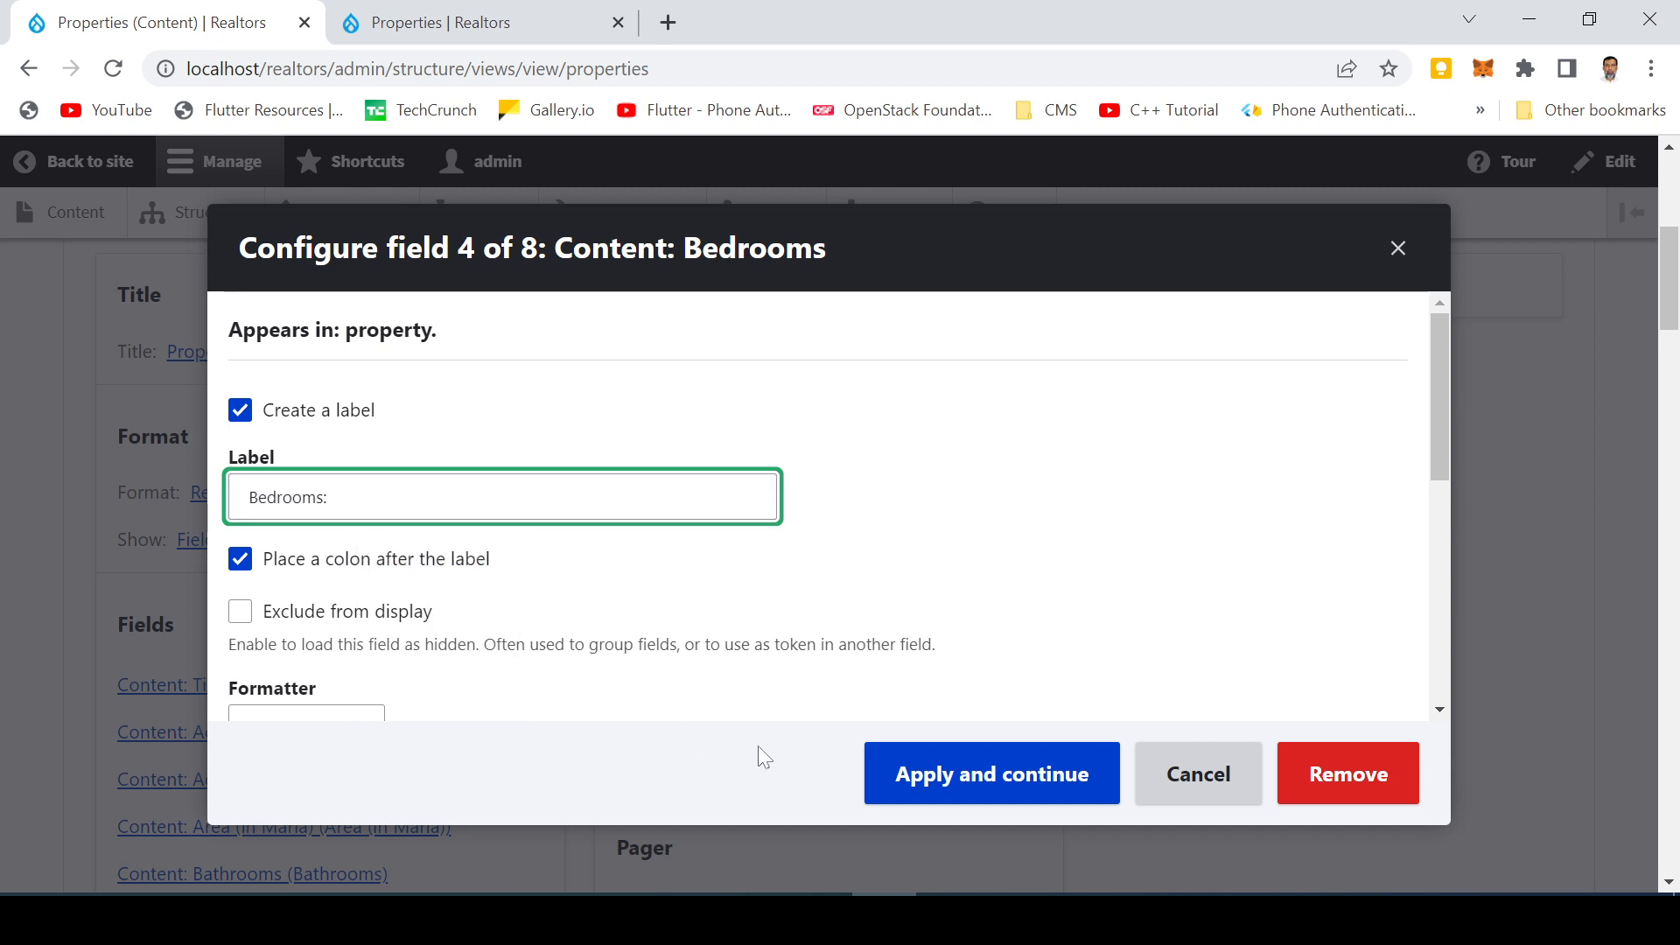
{"action": "left_click", "coordinate": [956, 779]}
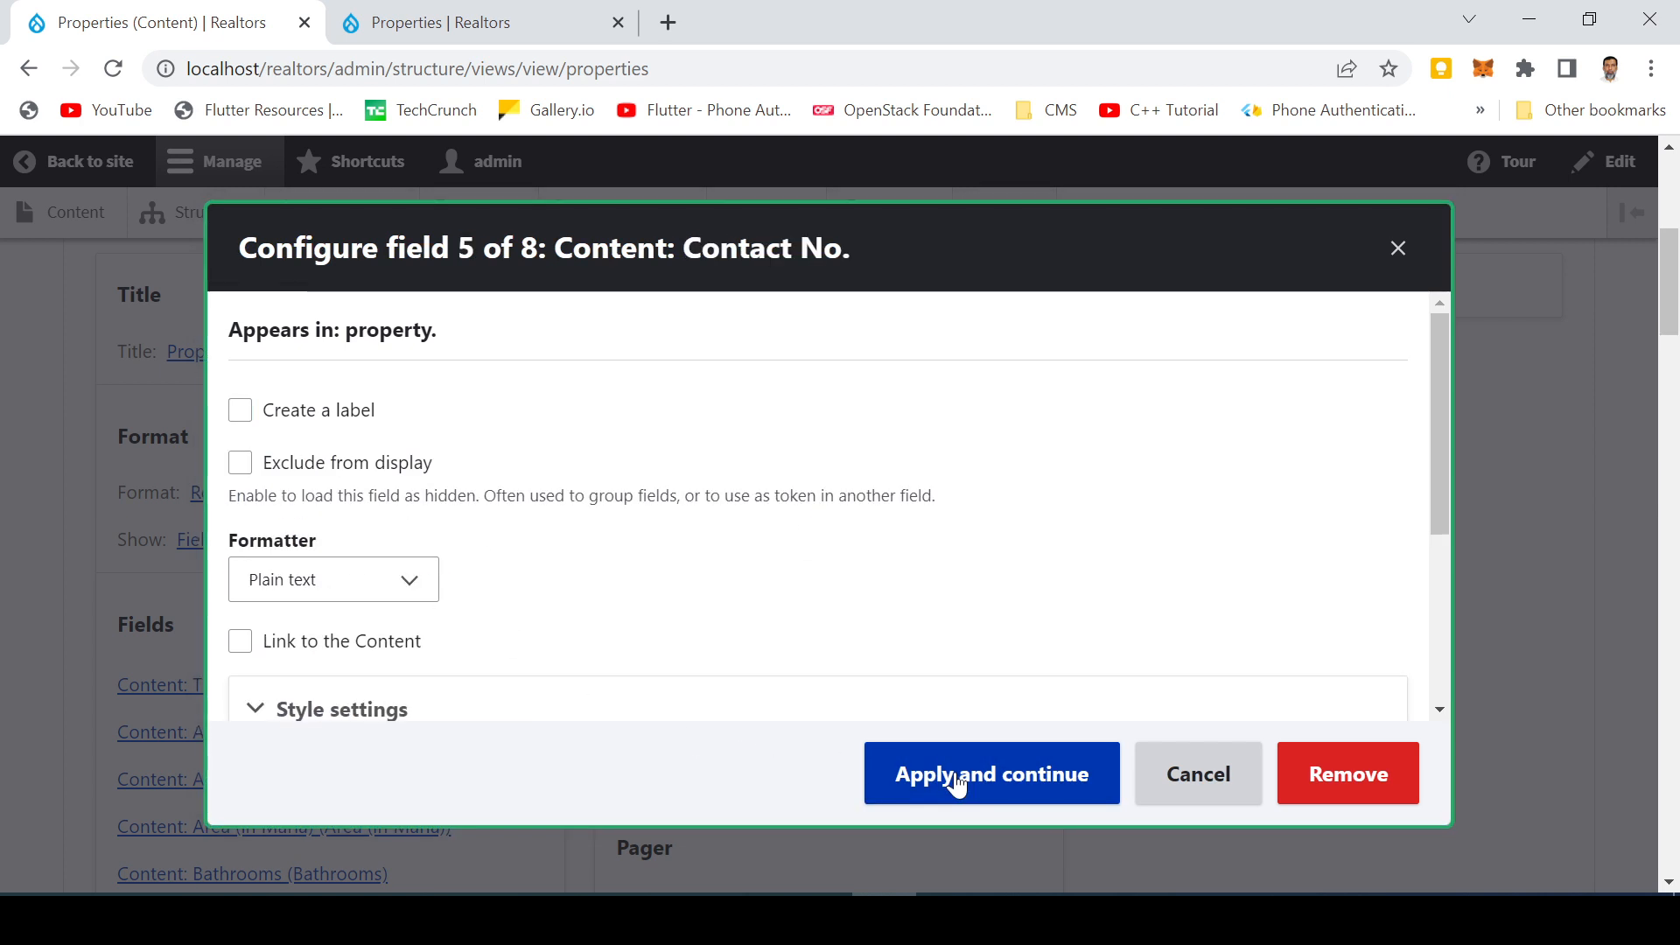
Enable a label for the Contact No. field, name it 'Contact No.', and apply
{"action": "left_click", "coordinate": [278, 422]}
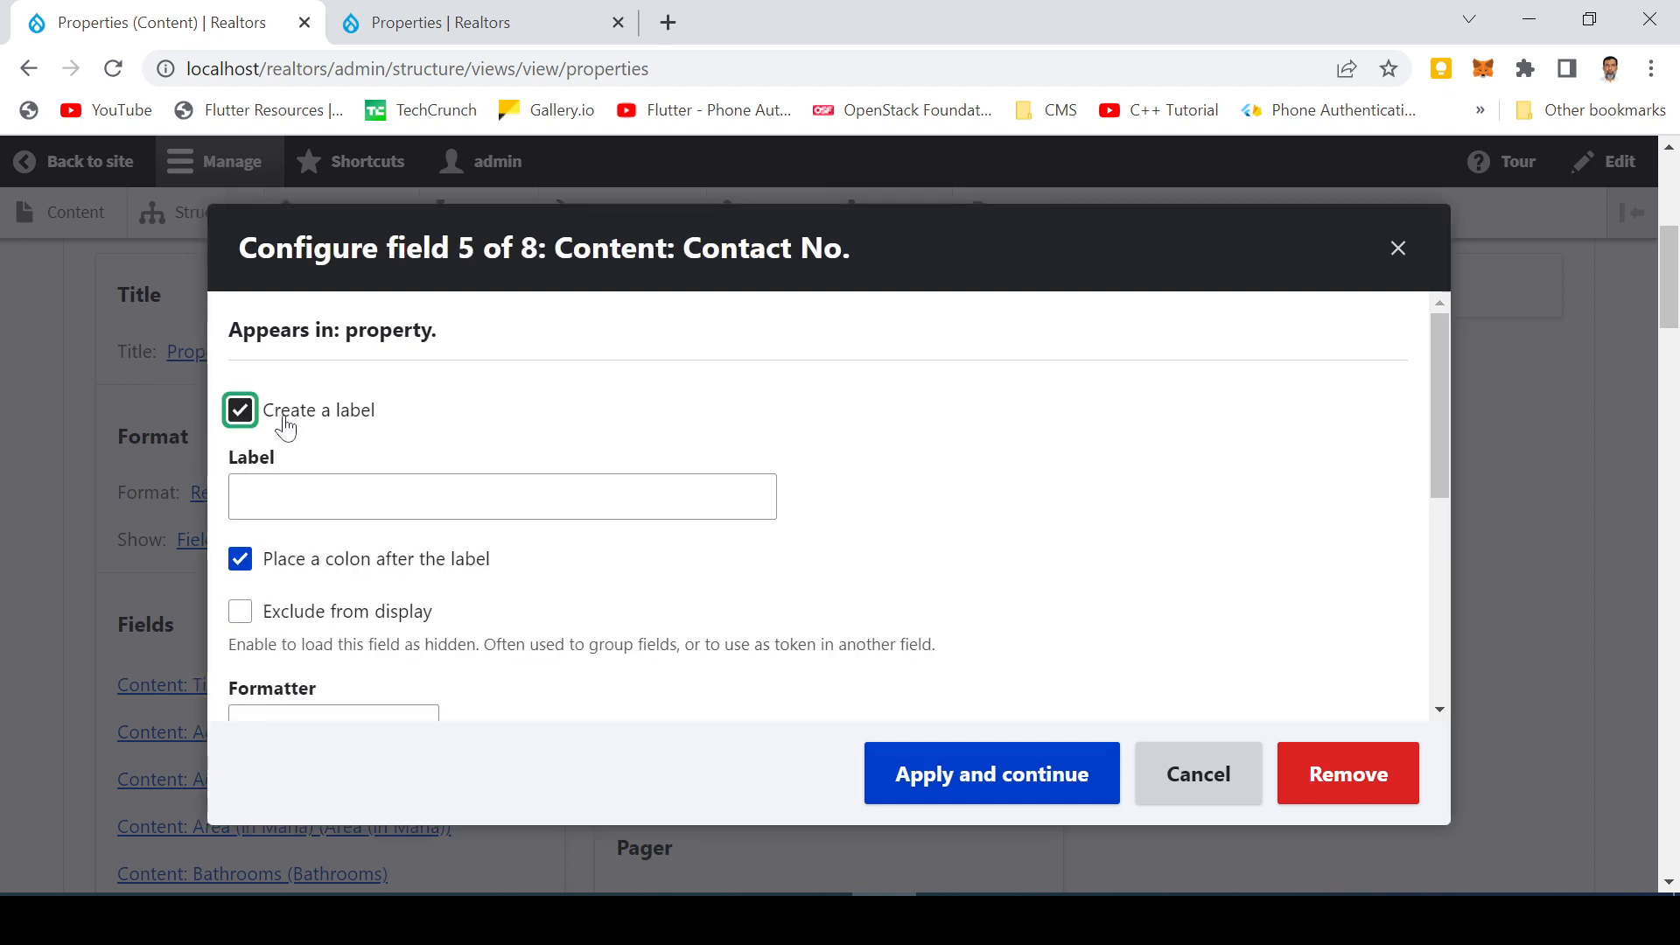
{"action": "left_click", "coordinate": [386, 496]}
{"action": "type", "text": "Con"}
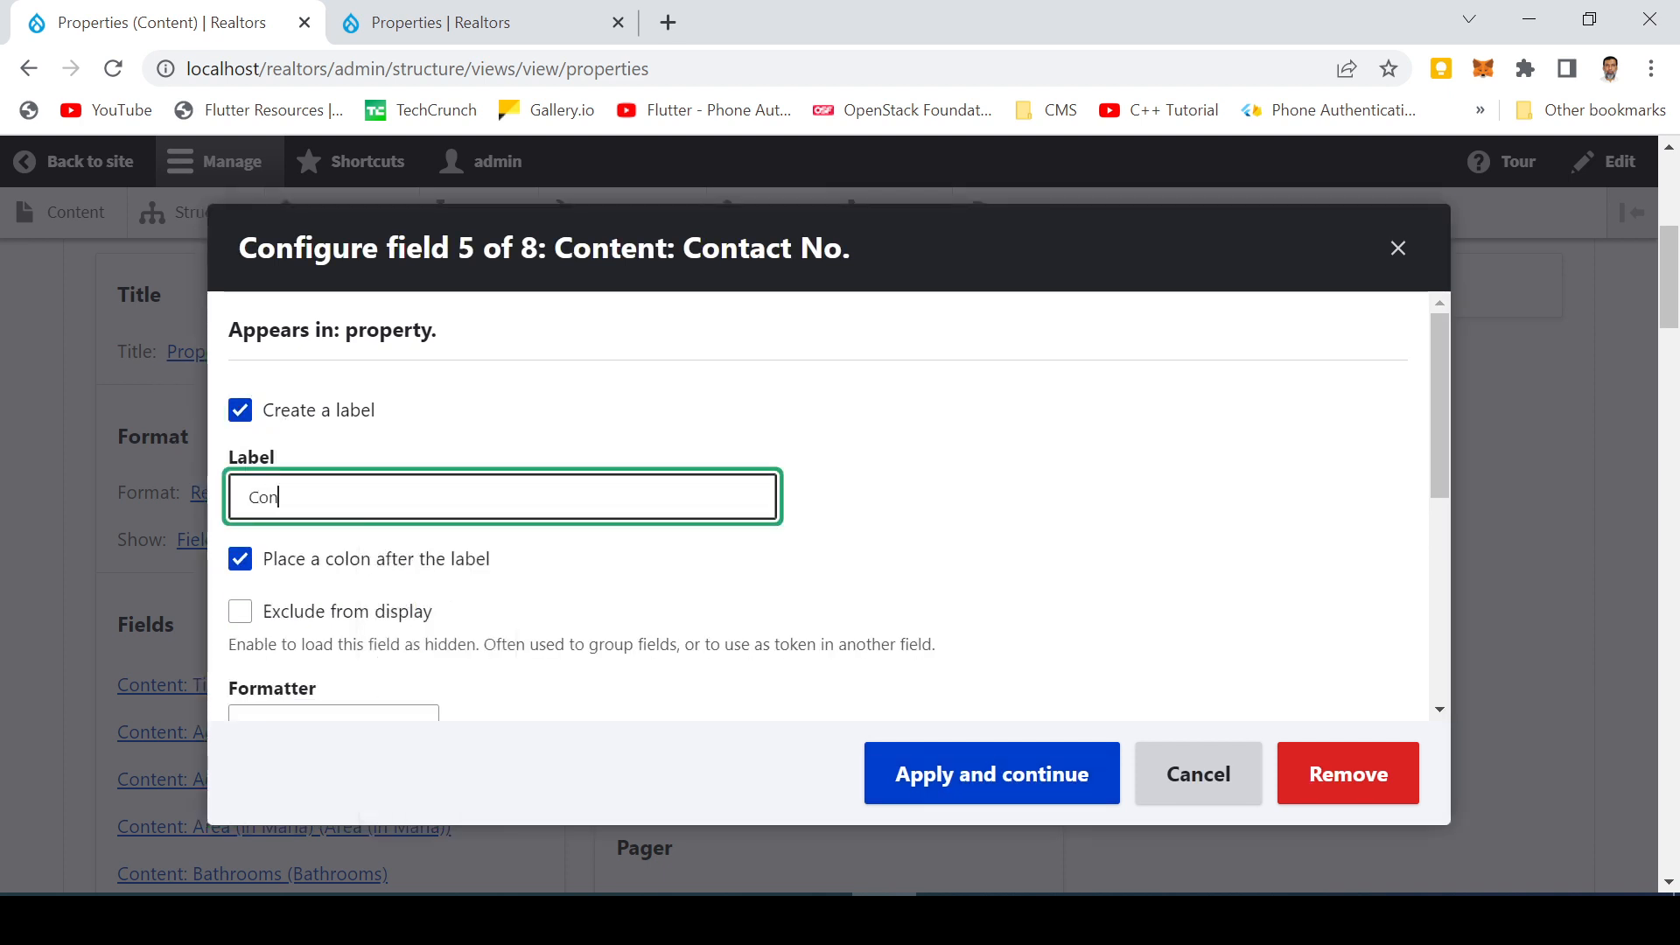
{"action": "type", "text": "tact No."}
{"action": "left_click", "coordinate": [956, 783]}
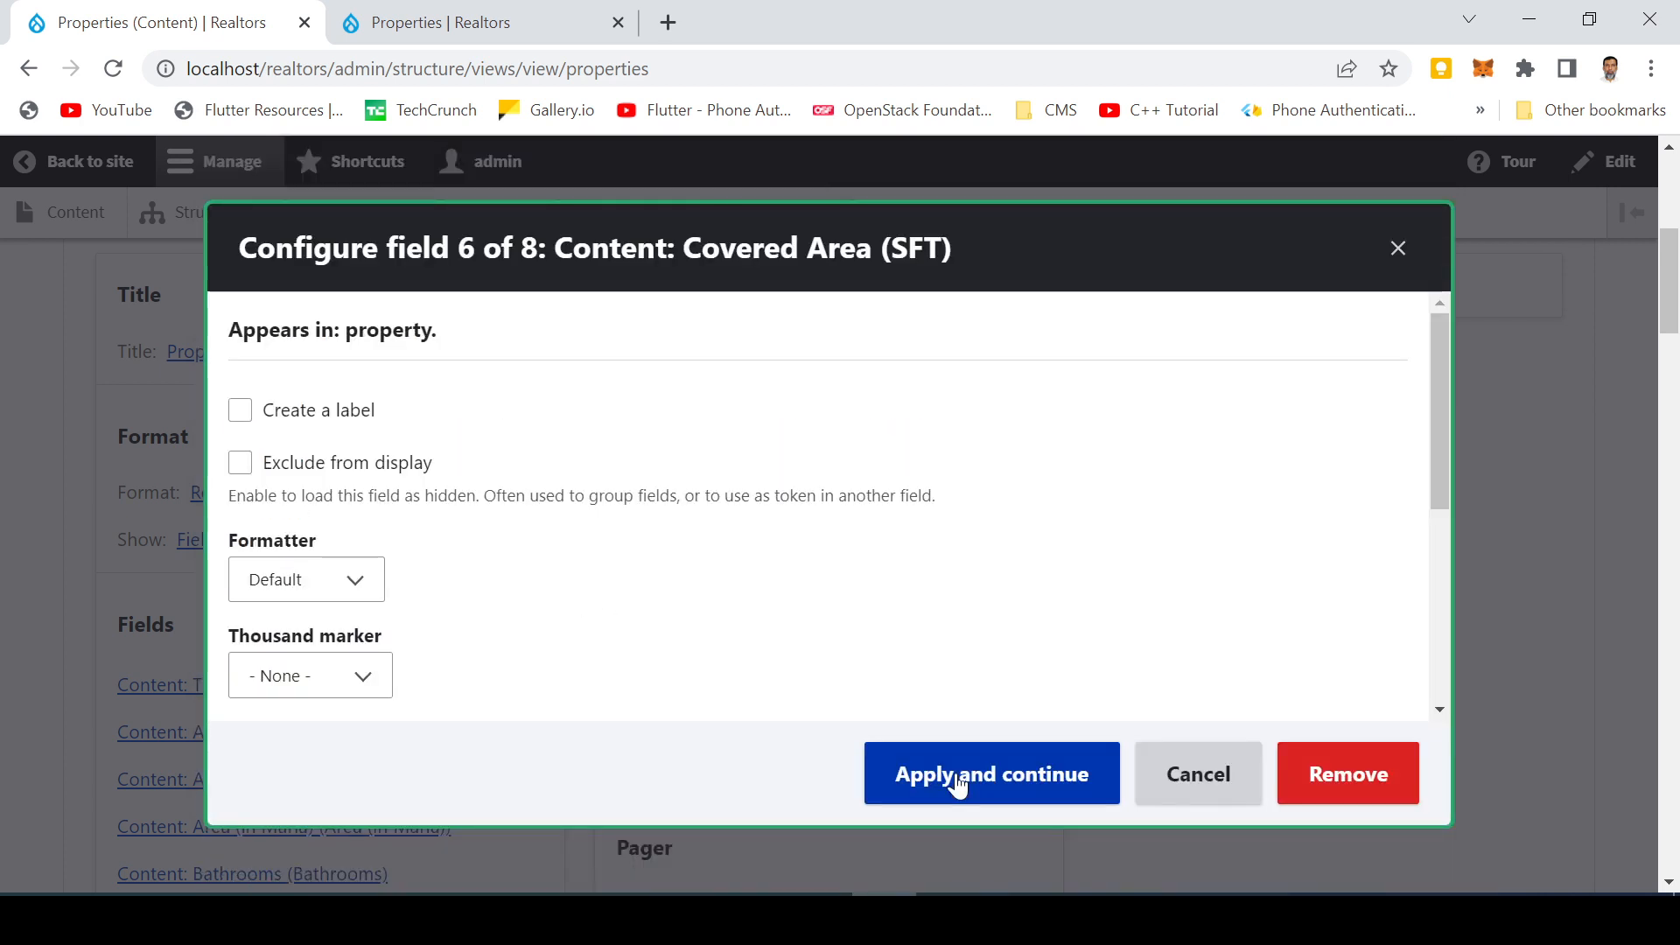
Enable a label for the Covered Area (SFT) field, name it 'Covered Area', and apply
{"action": "left_click", "coordinate": [319, 413]}
{"action": "left_click", "coordinate": [382, 497]}
{"action": "type", "text": "c"}
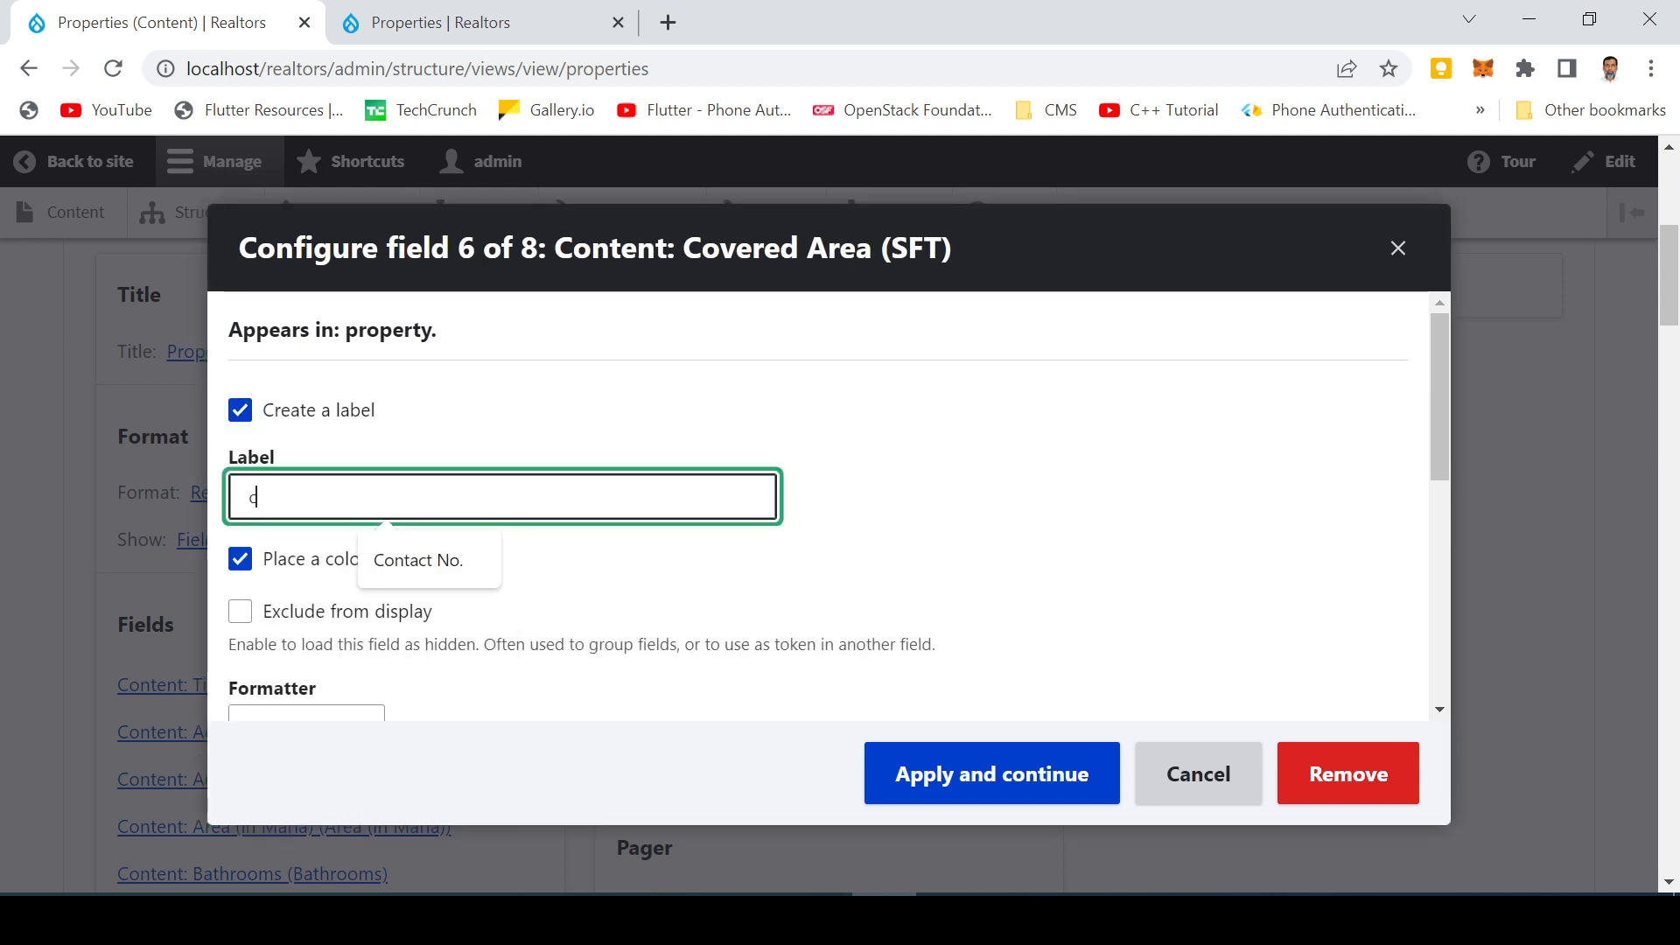
{"action": "key", "text": "BackSpace"}
{"action": "type", "text": "Cover"}
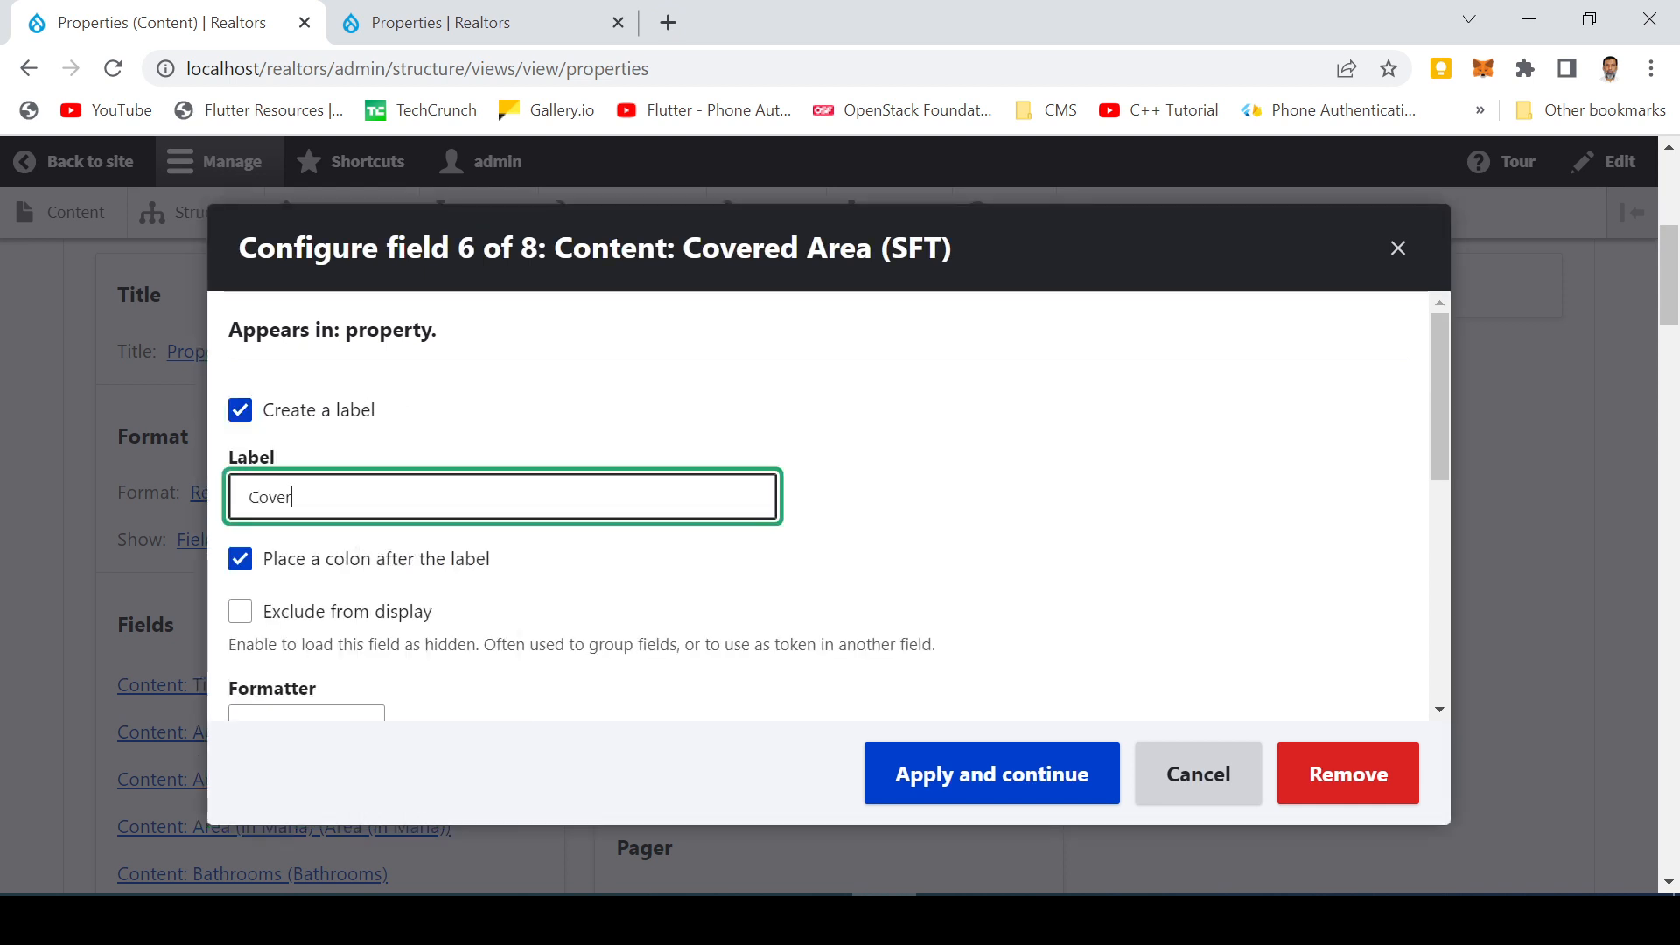
{"action": "type", "text": "ed Area"}
{"action": "left_click", "coordinate": [905, 795]}
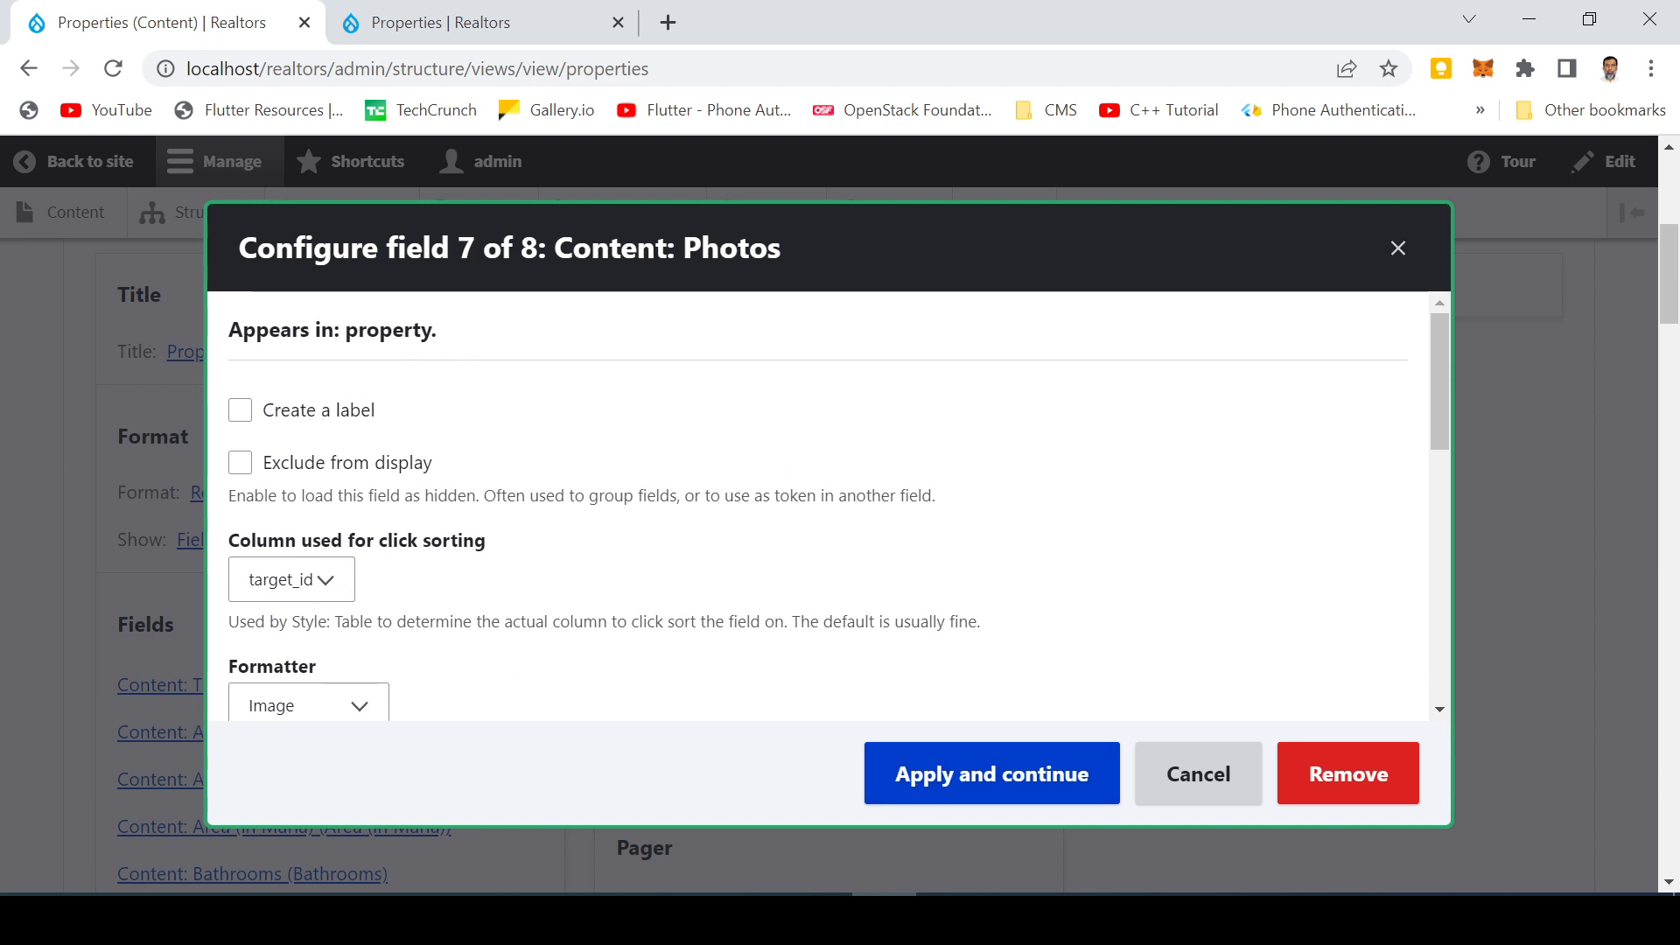
Apply the Photos field without a label, then label the Price field 'Price' and apply
{"action": "left_click", "coordinate": [941, 788]}
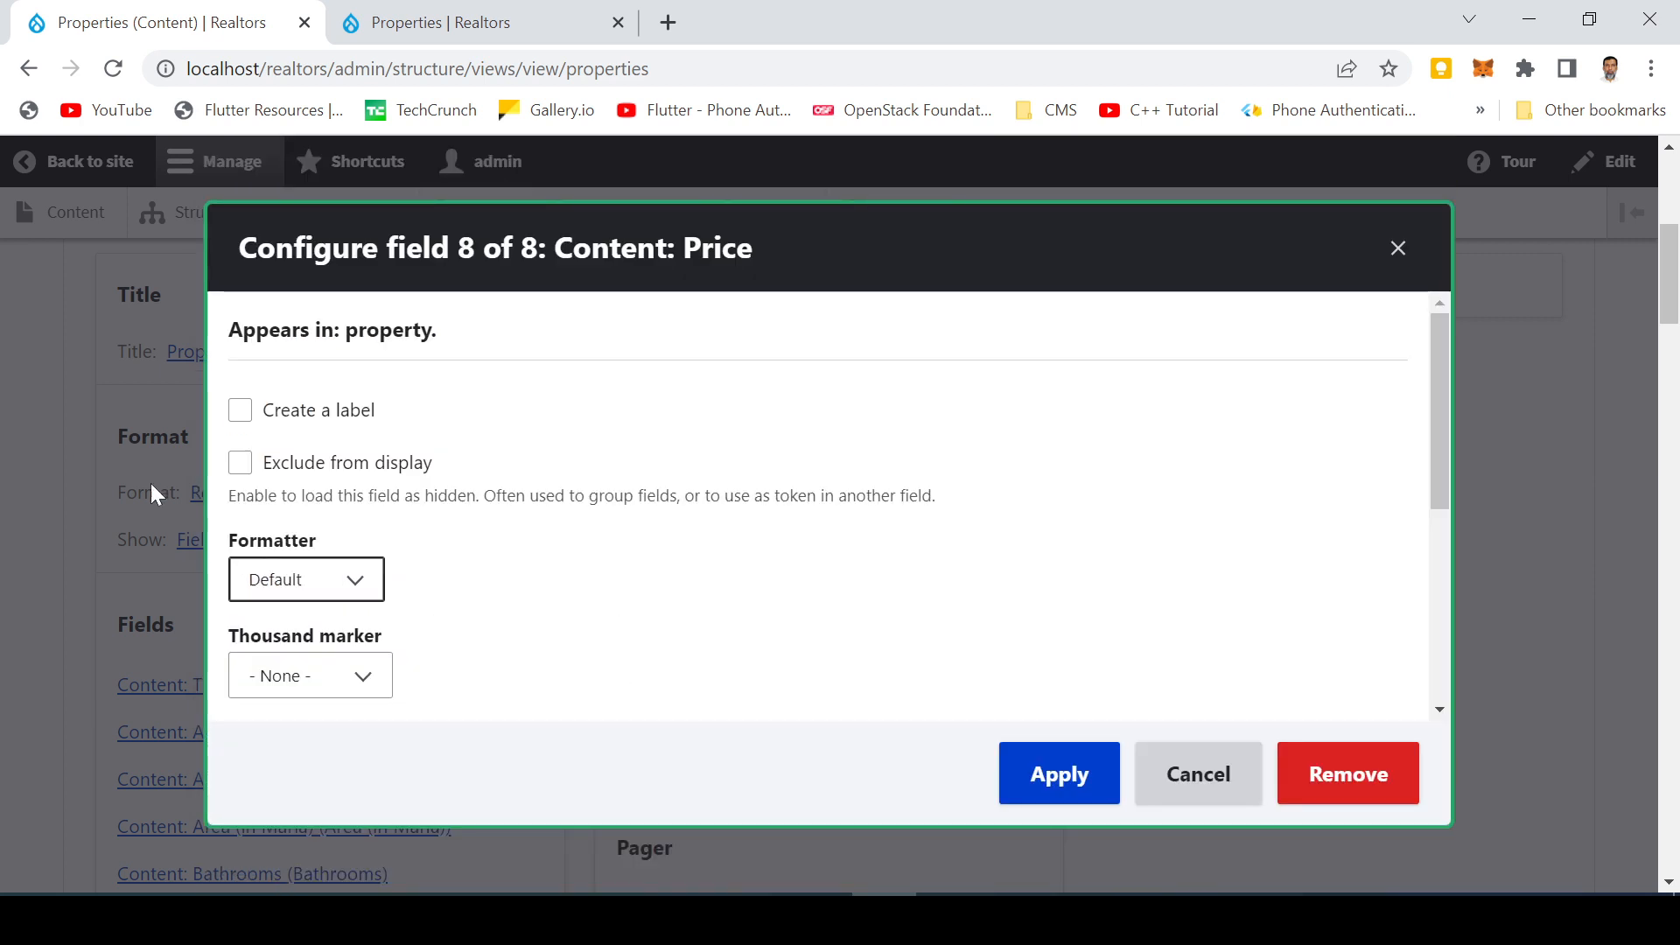
{"action": "left_click", "coordinate": [300, 415]}
{"action": "left_click", "coordinate": [350, 497]}
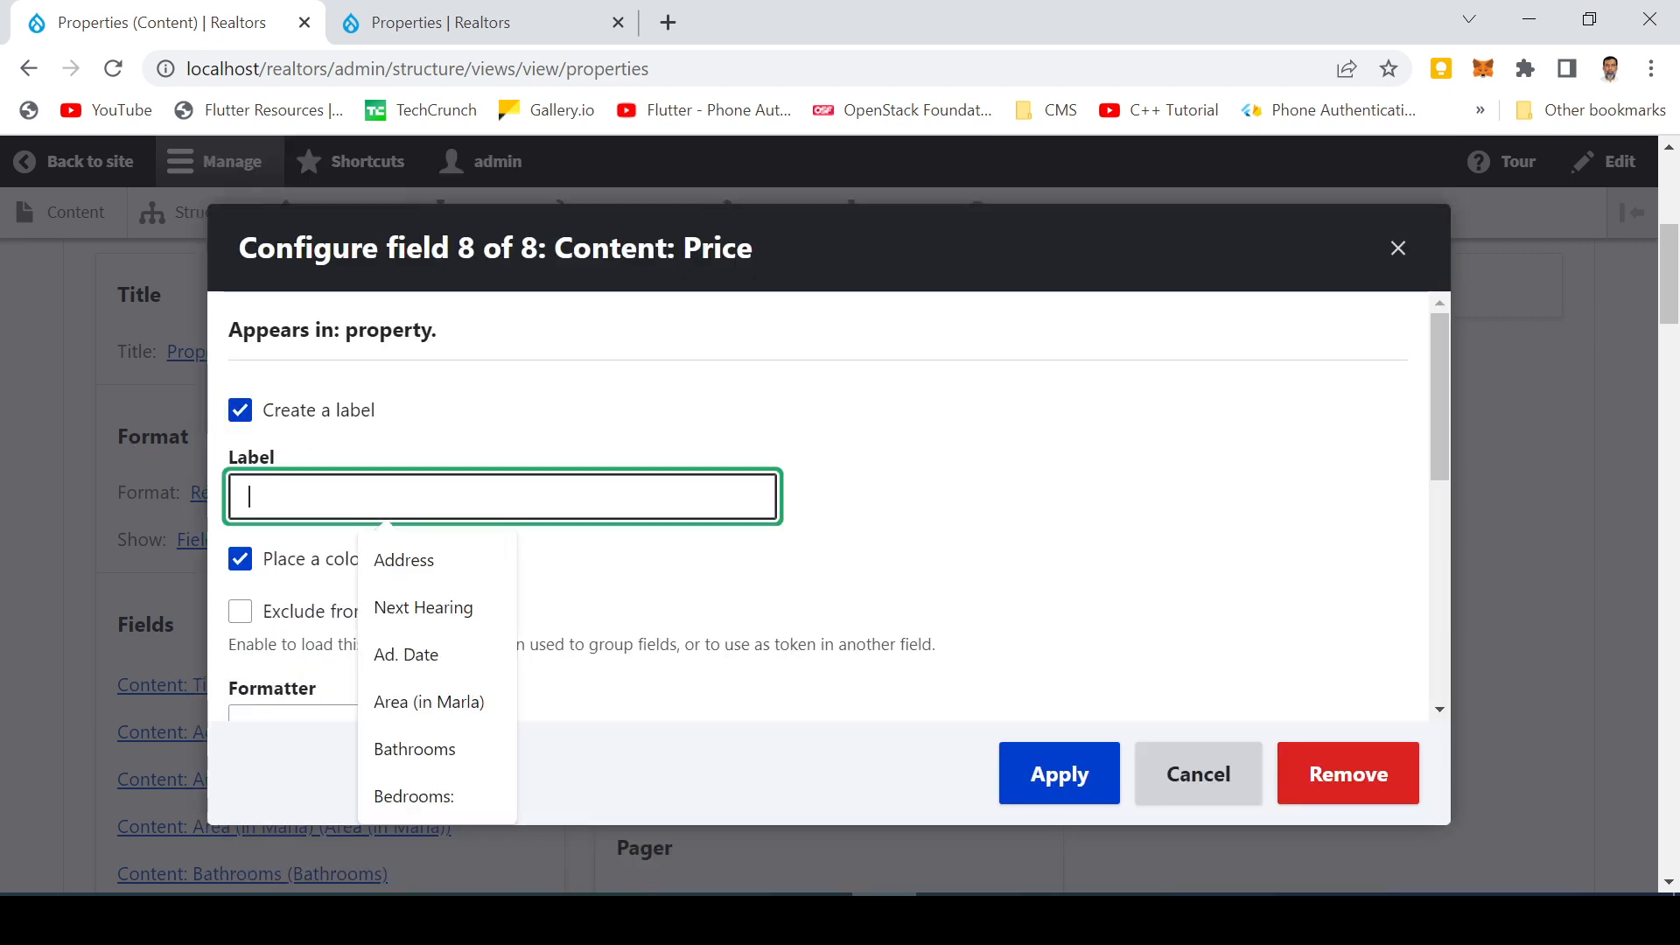
{"action": "type", "text": "Price"}
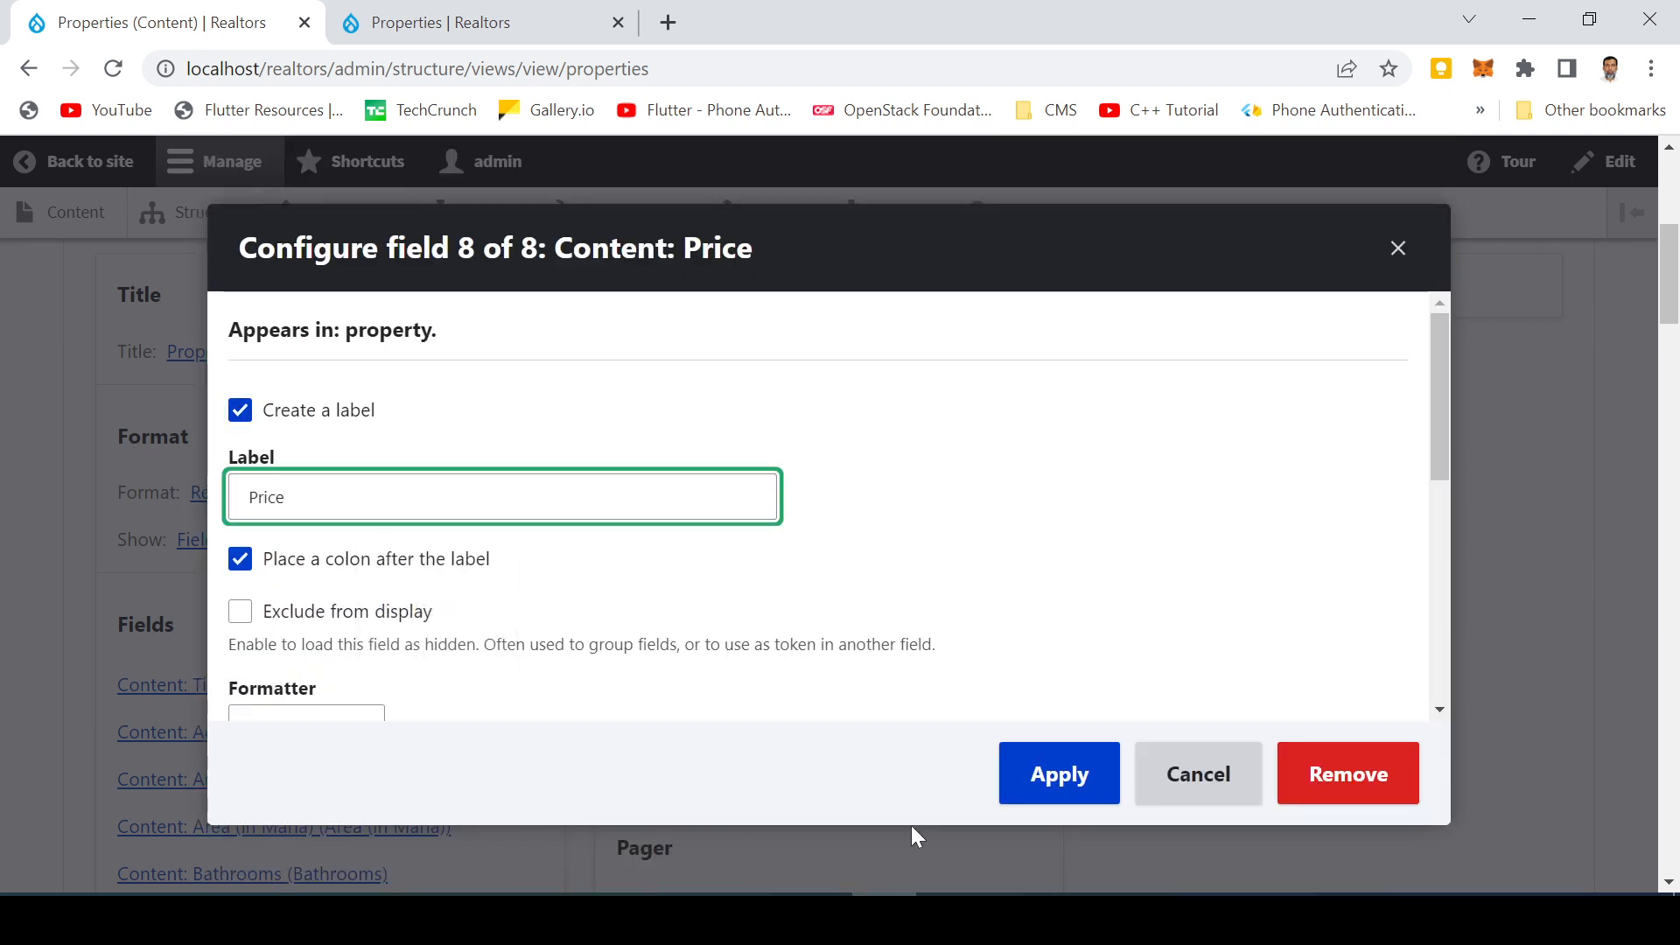
{"action": "left_click", "coordinate": [1060, 792]}
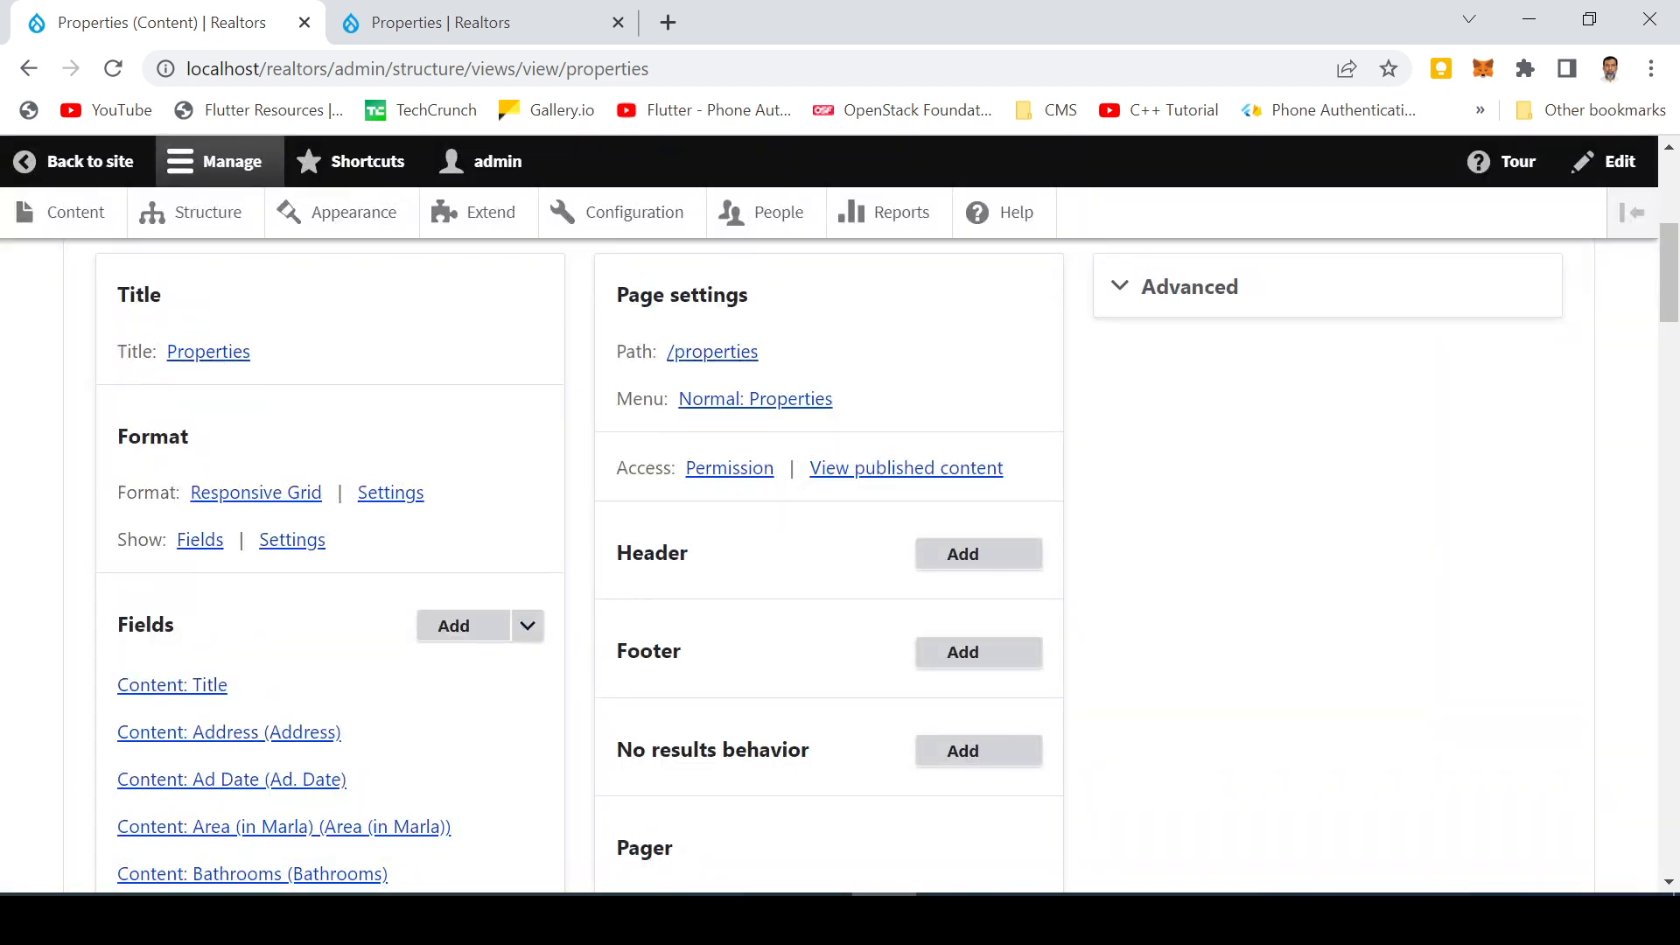
Scroll through the view preview and the fields list to review the labelled property fields
{"action": "left_click_drag", "start_coordinate": [1671, 280], "coordinate": [1627, 543]}
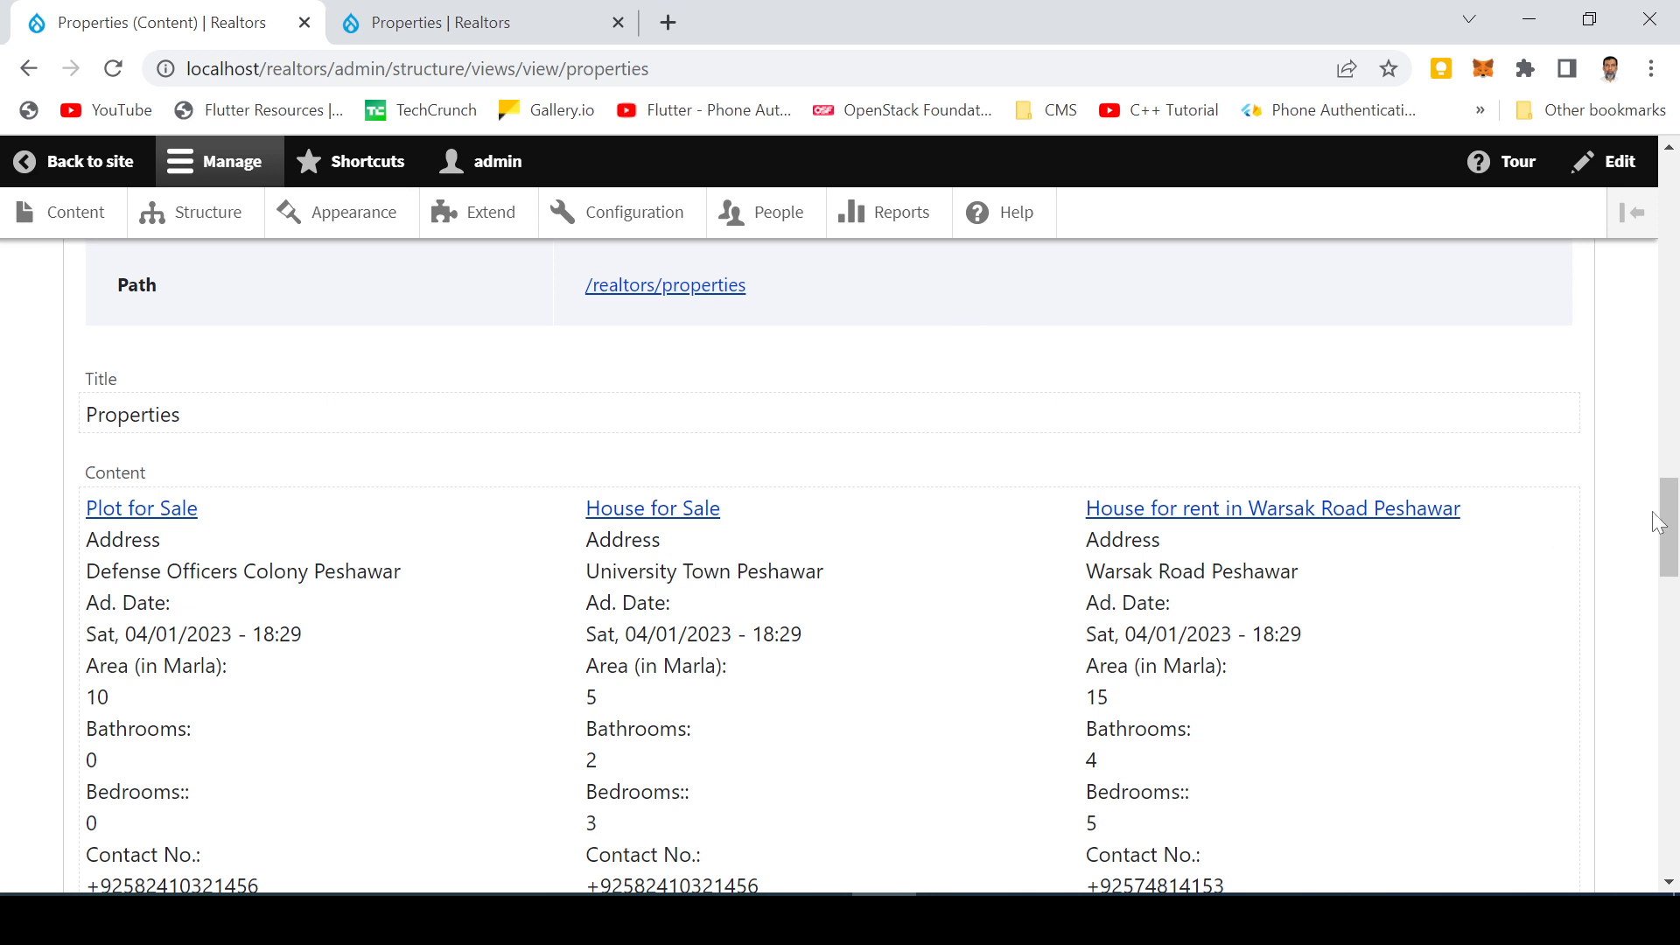
{"action": "left_click", "coordinate": [1678, 533]}
{"action": "left_click", "coordinate": [1659, 447]}
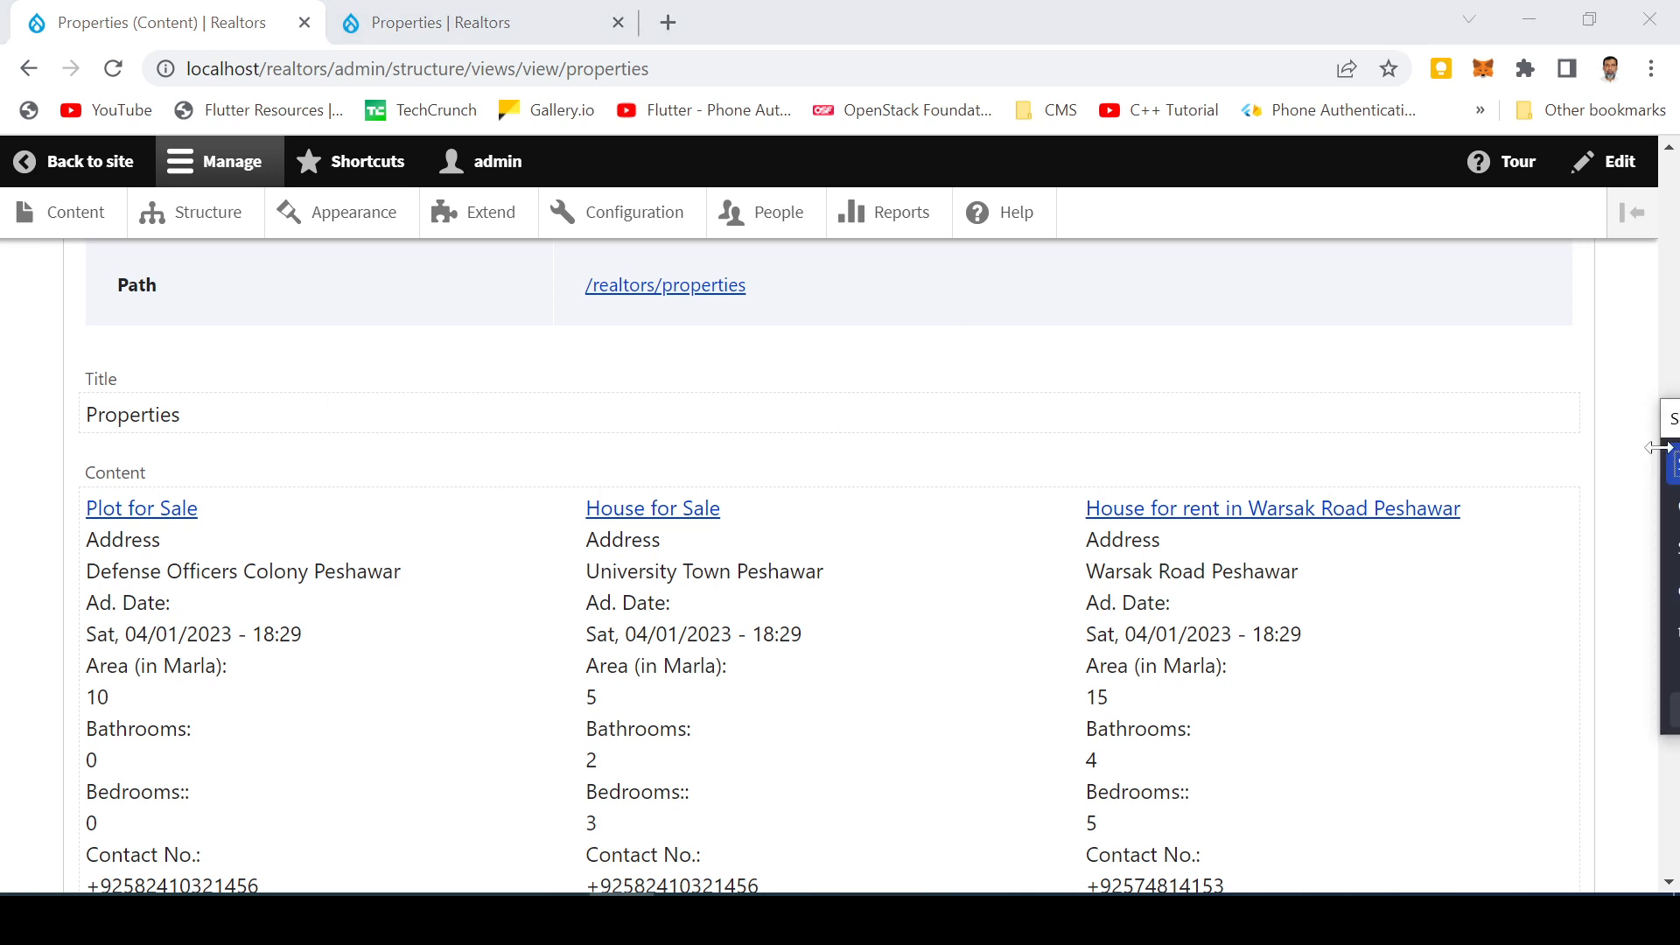
{"action": "left_click_drag", "start_coordinate": [1670, 435], "coordinate": [1679, 435]}
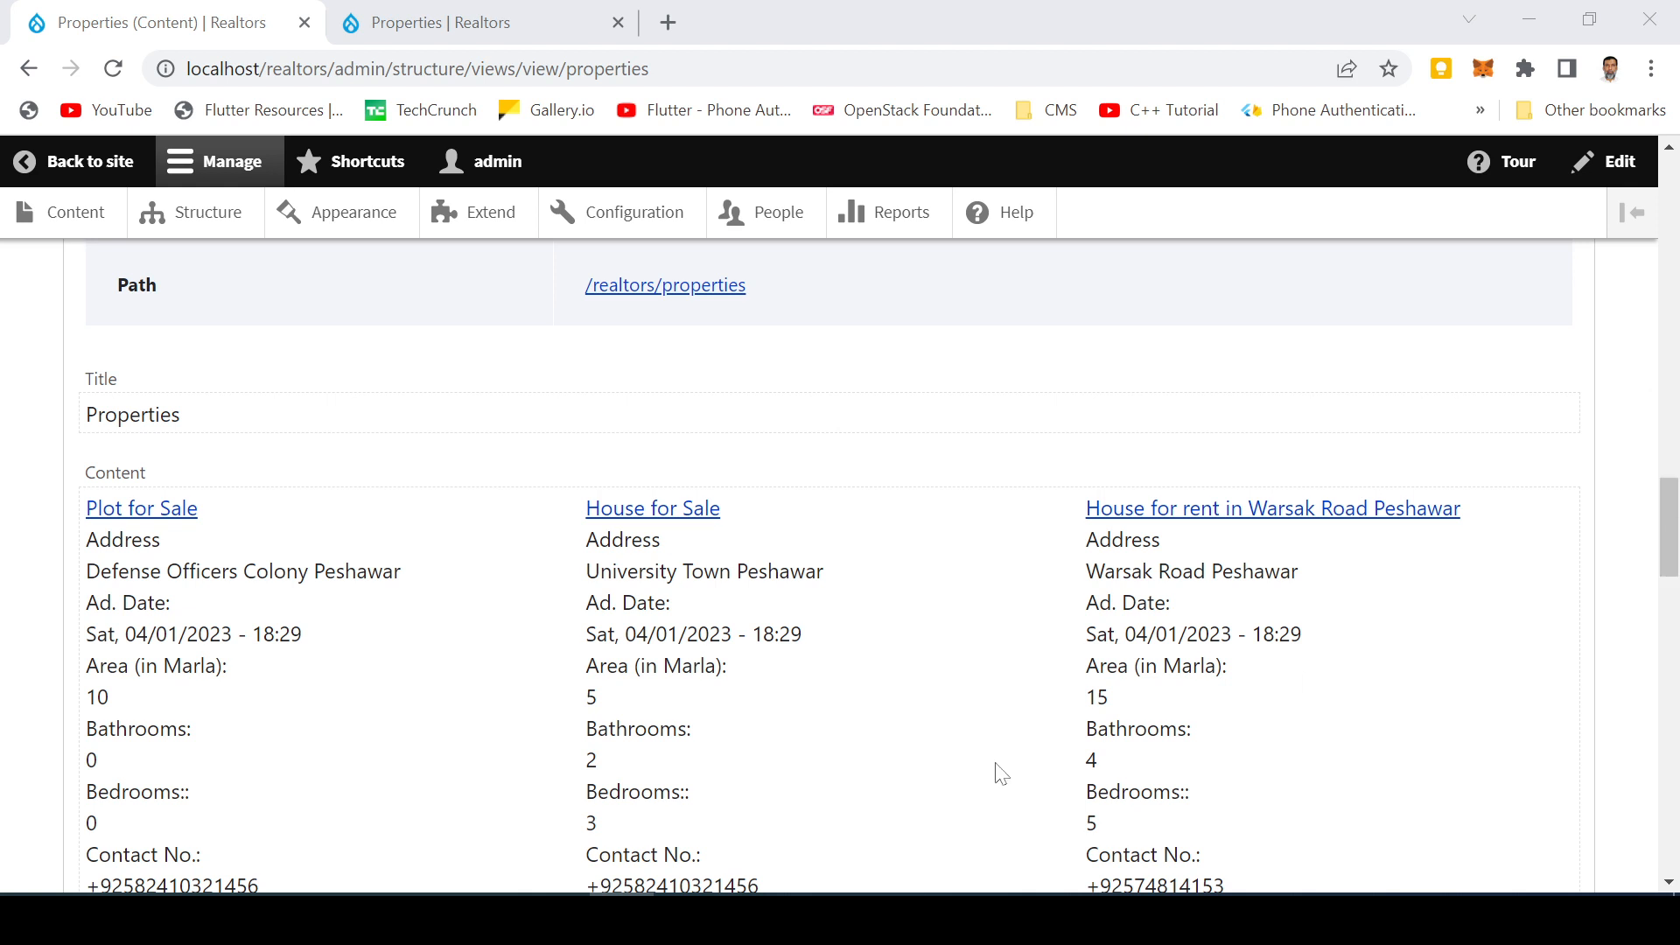
{"action": "left_click", "coordinate": [1006, 414]}
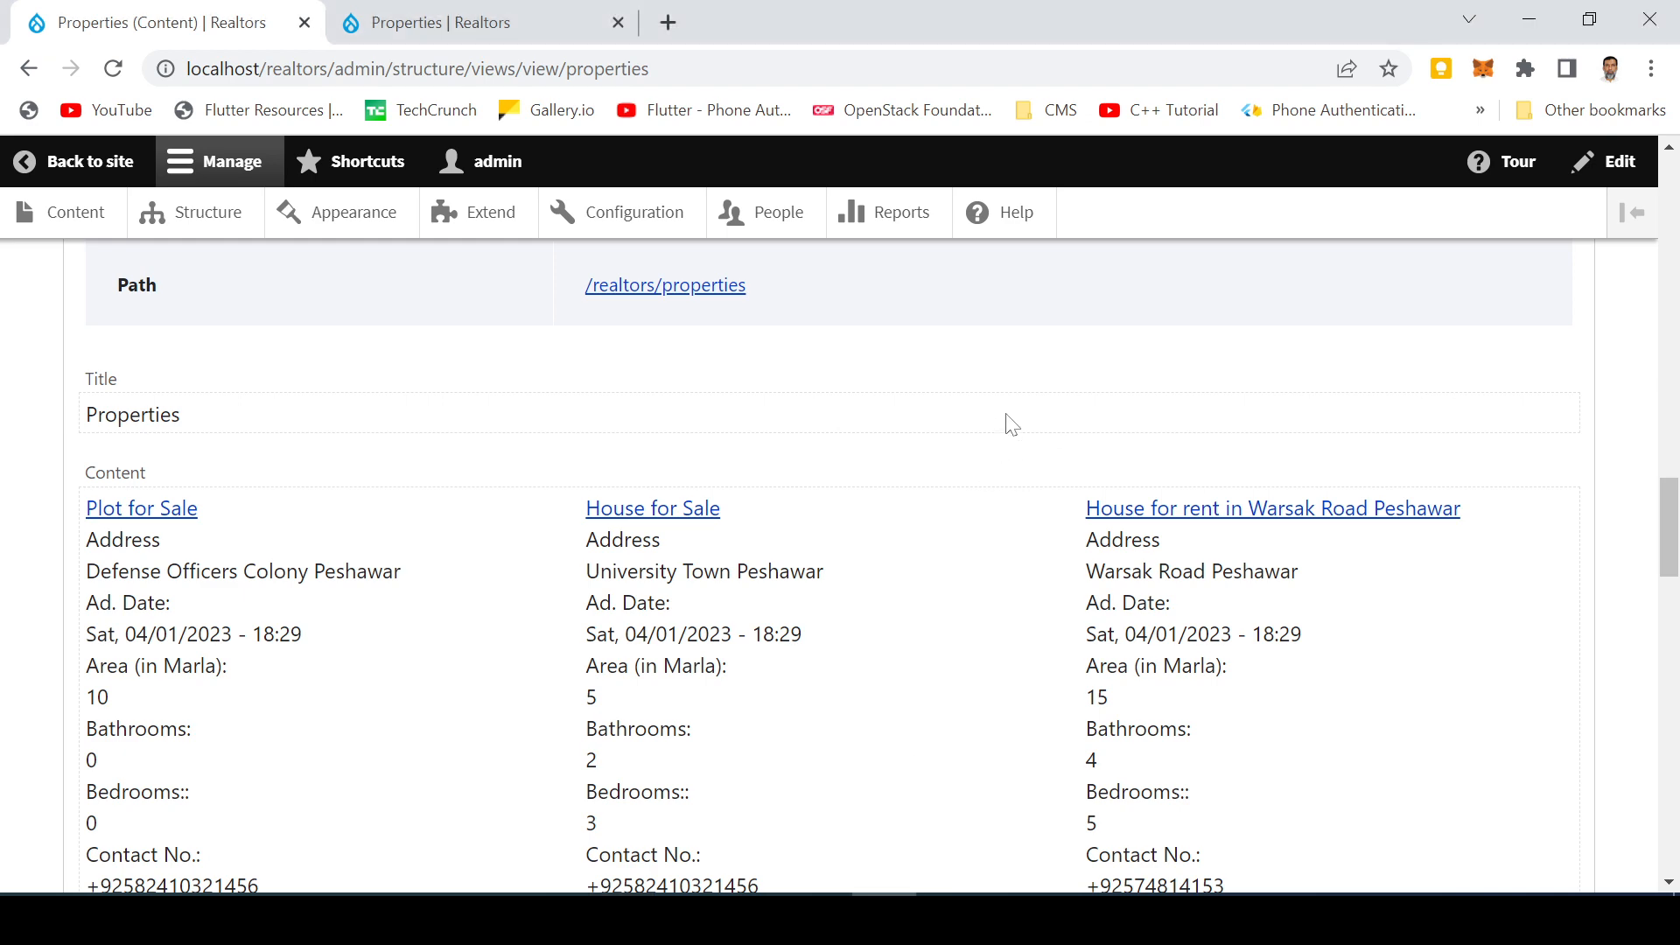
{"action": "scroll", "coordinate": [1007, 415], "scroll_direction": "up", "scroll_amount": 15}
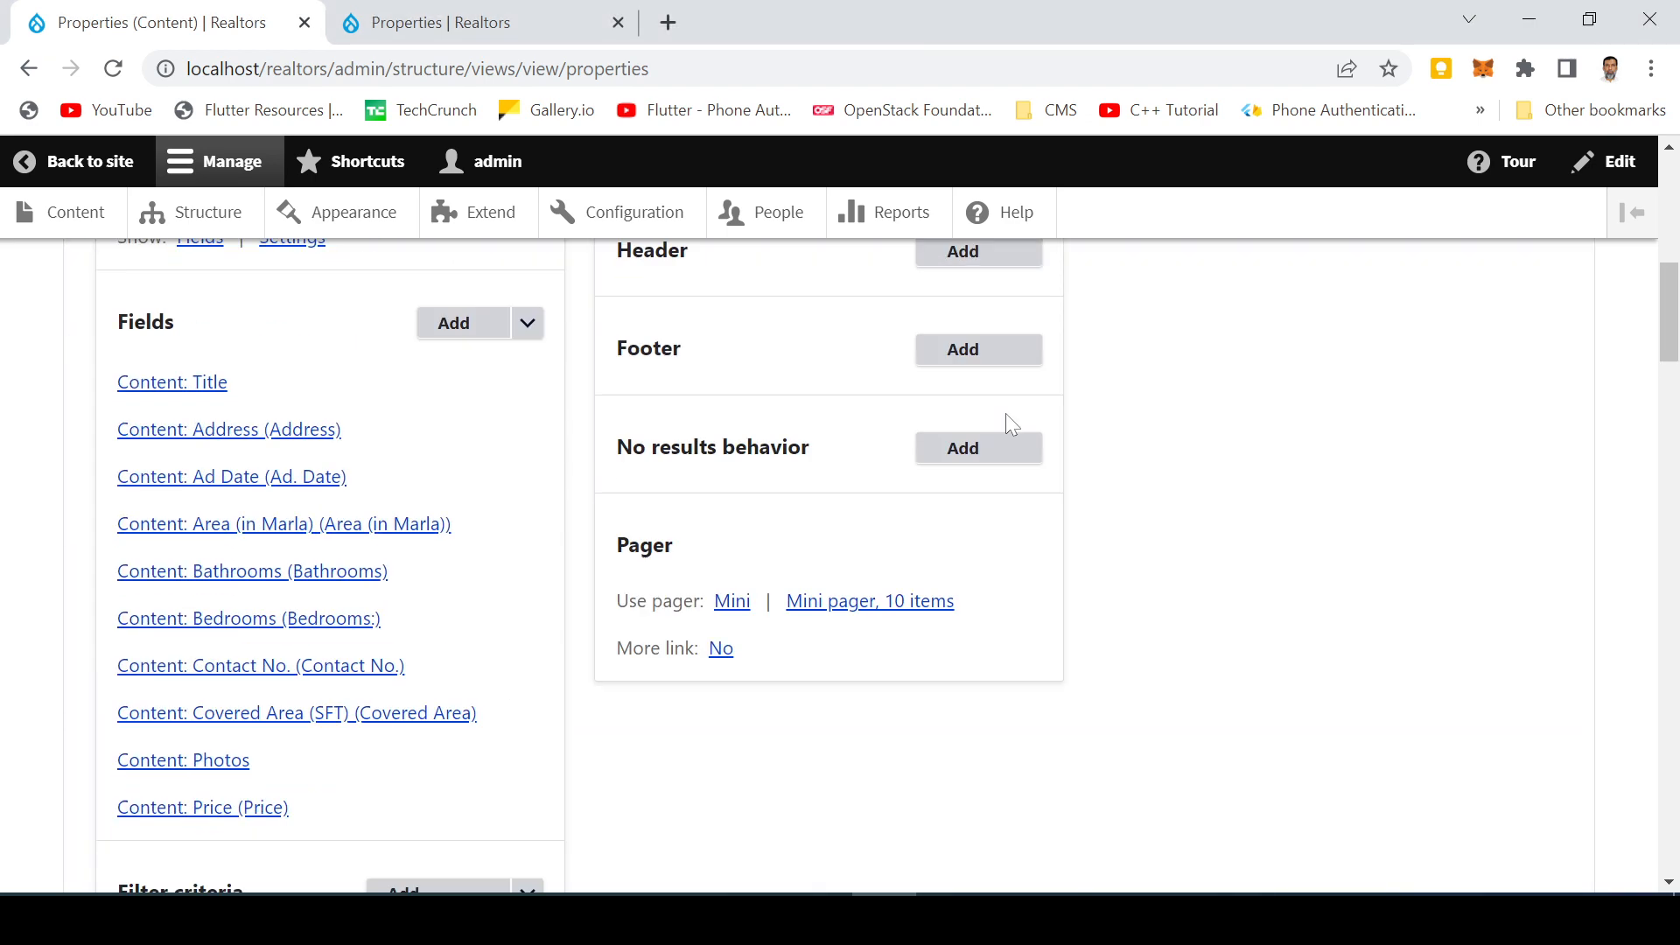
{"action": "scroll", "coordinate": [1007, 422], "scroll_direction": "up", "scroll_amount": 1}
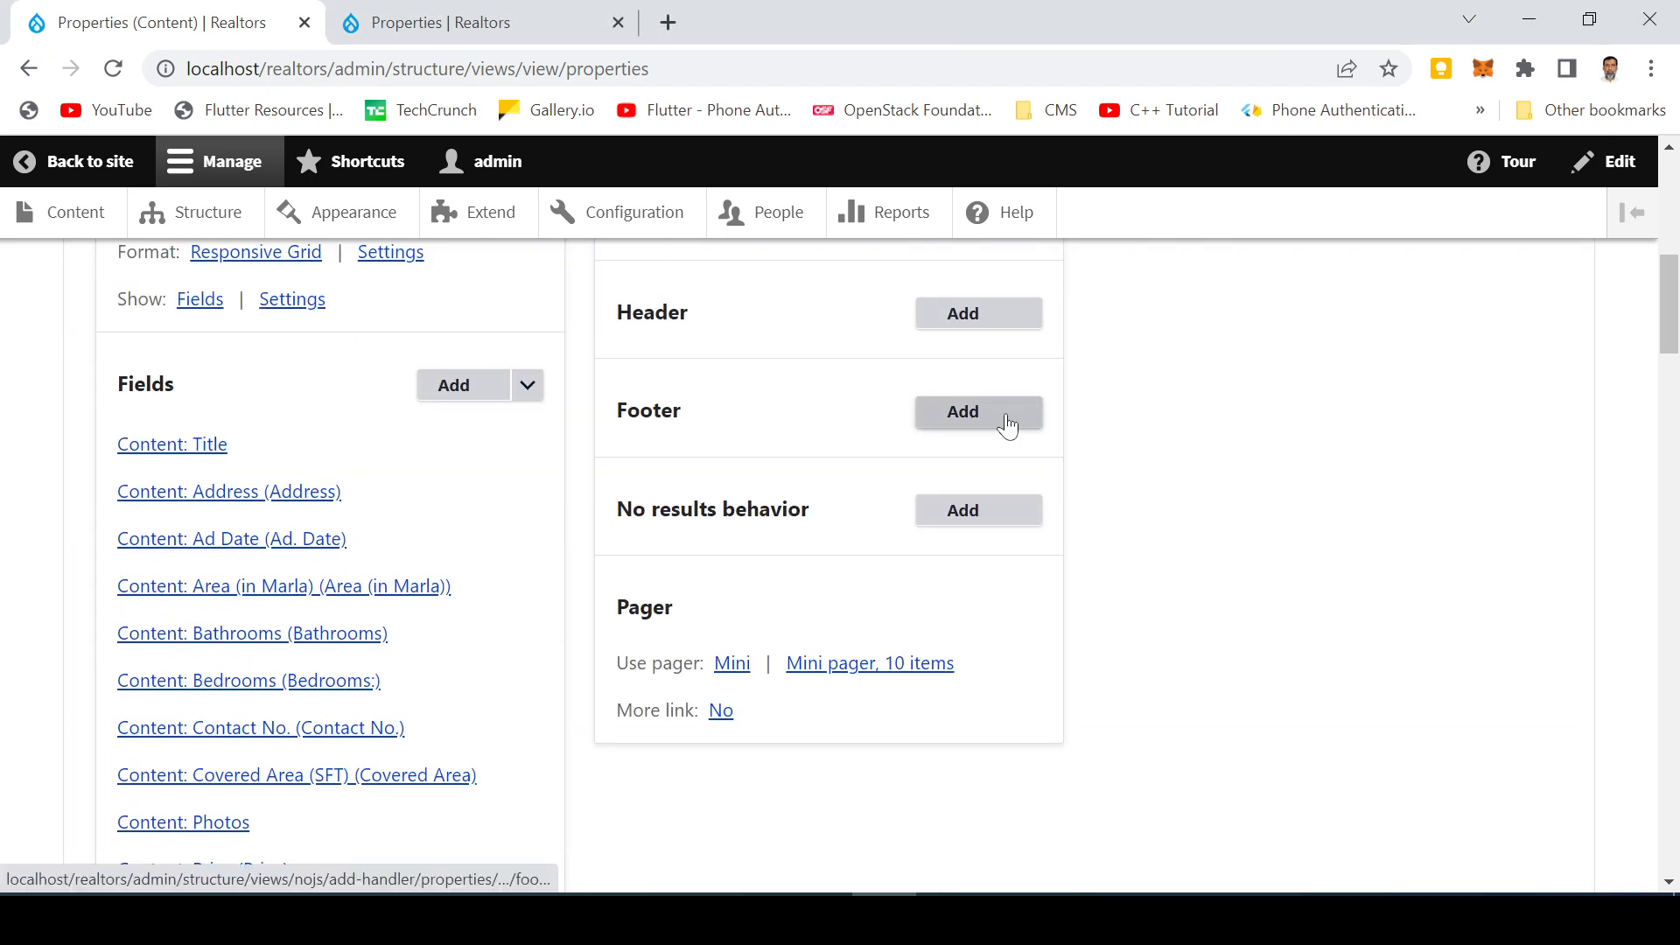
Turn off the label for the Address field and apply the change
{"action": "left_click", "coordinate": [219, 492]}
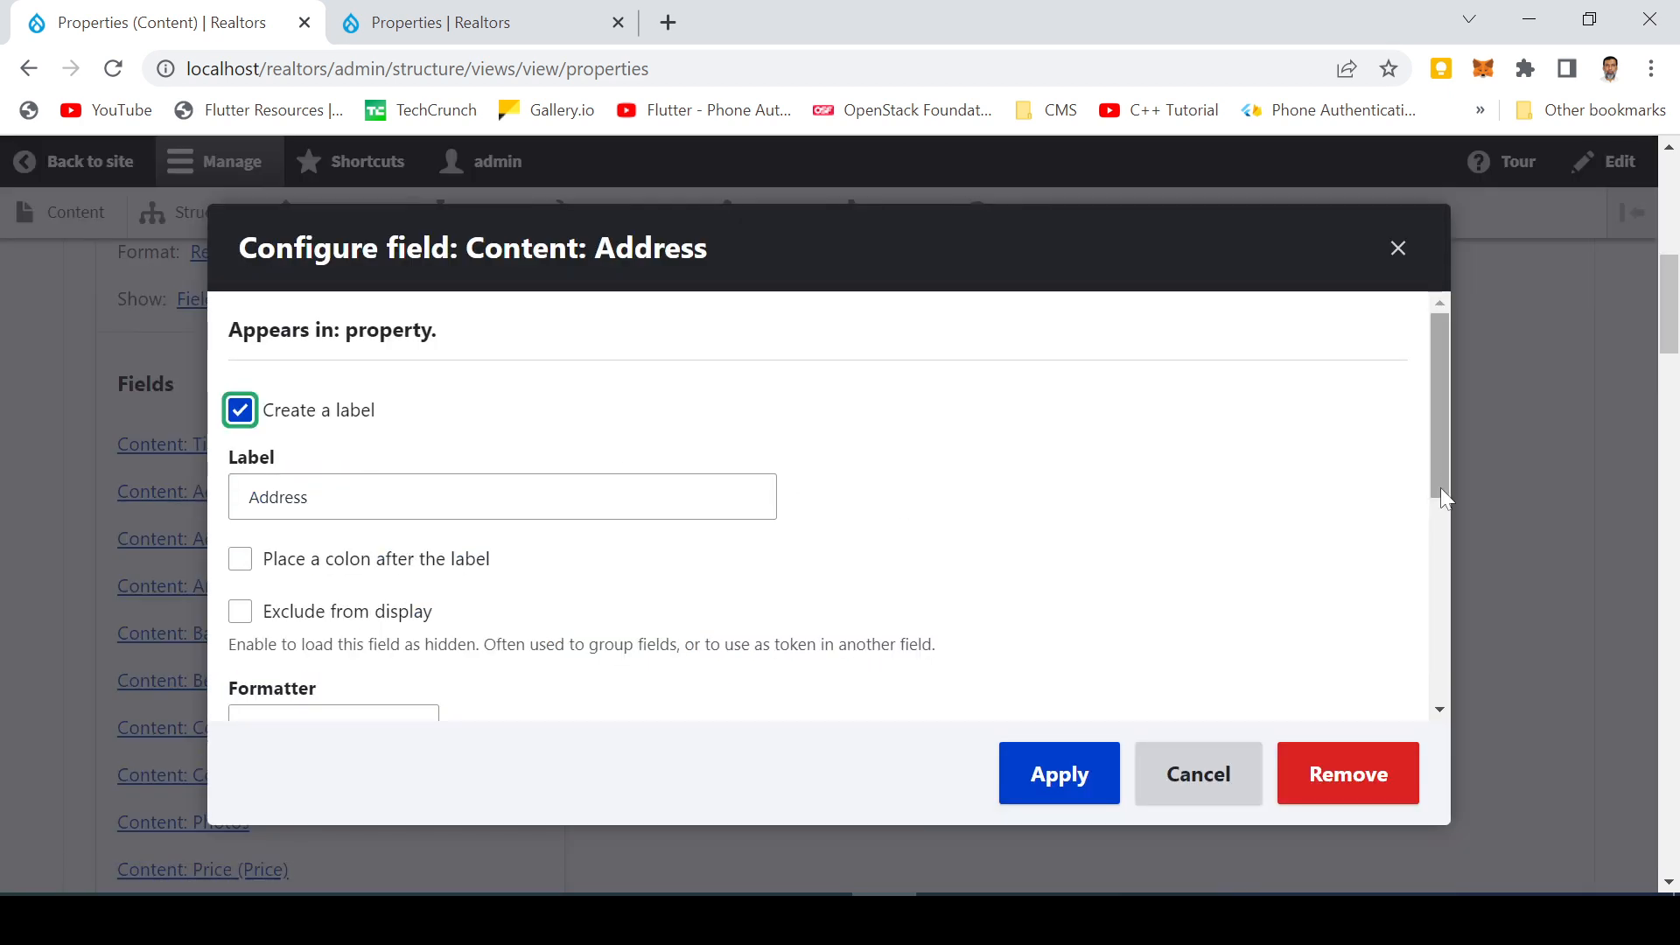
{"action": "mouse_move", "coordinate": [1440, 469]}
{"action": "left_mouse_down"}
{"action": "mouse_move", "coordinate": [1451, 742]}
{"action": "mouse_move", "coordinate": [1415, 457]}
{"action": "left_mouse_up"}
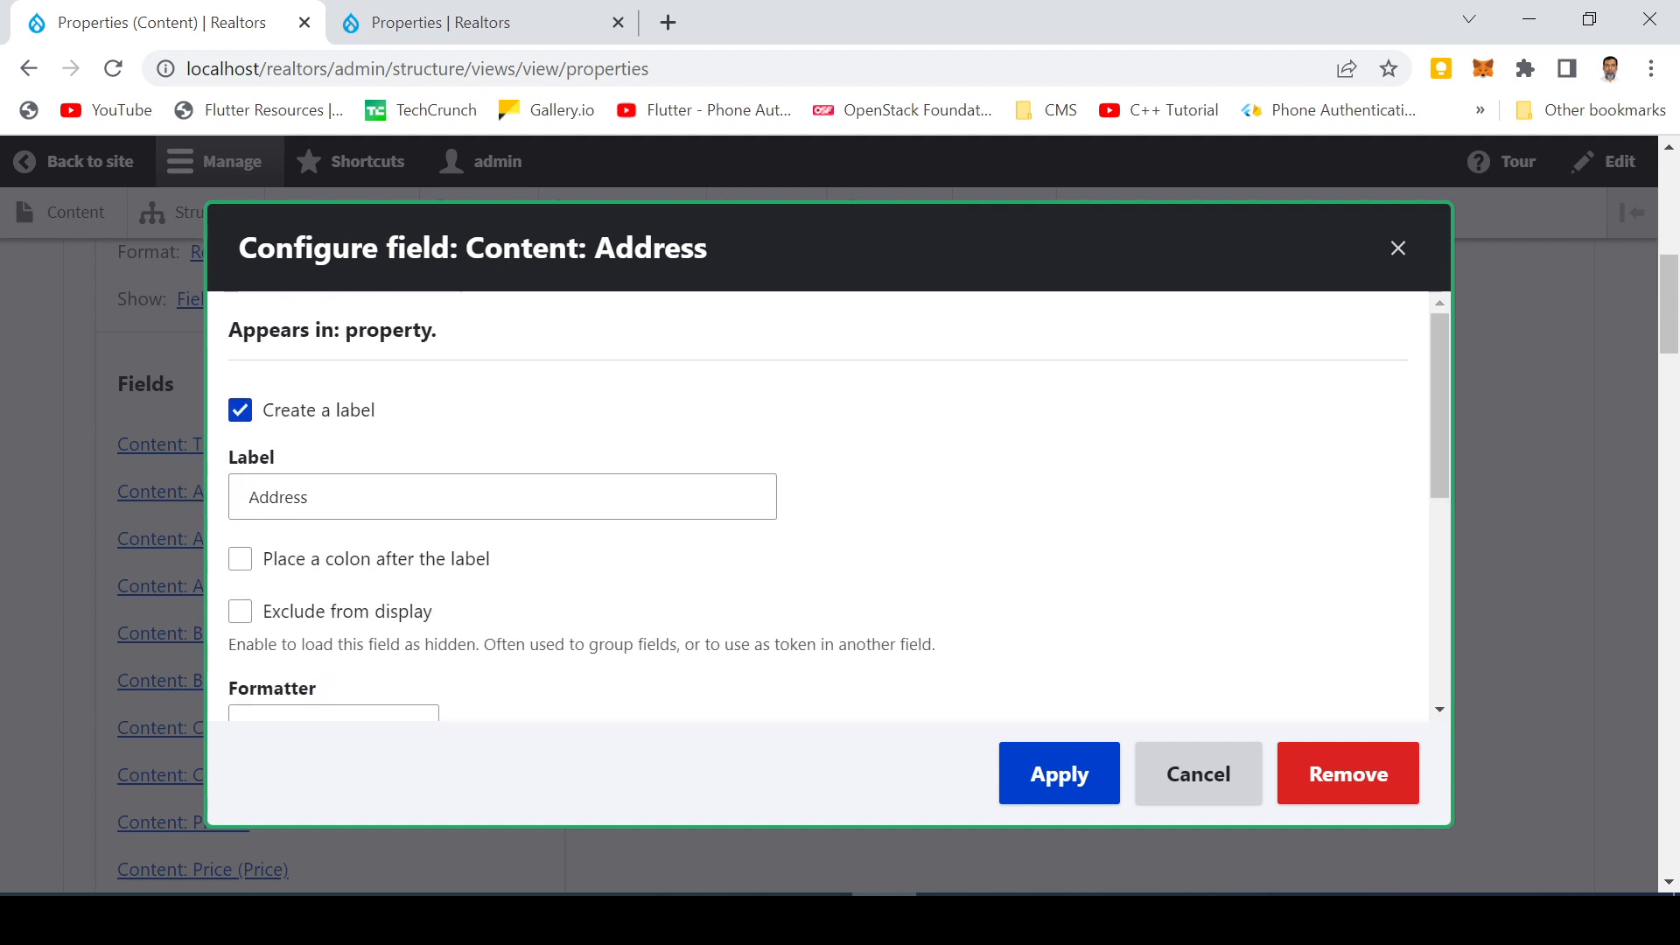
{"action": "left_click", "coordinate": [240, 410]}
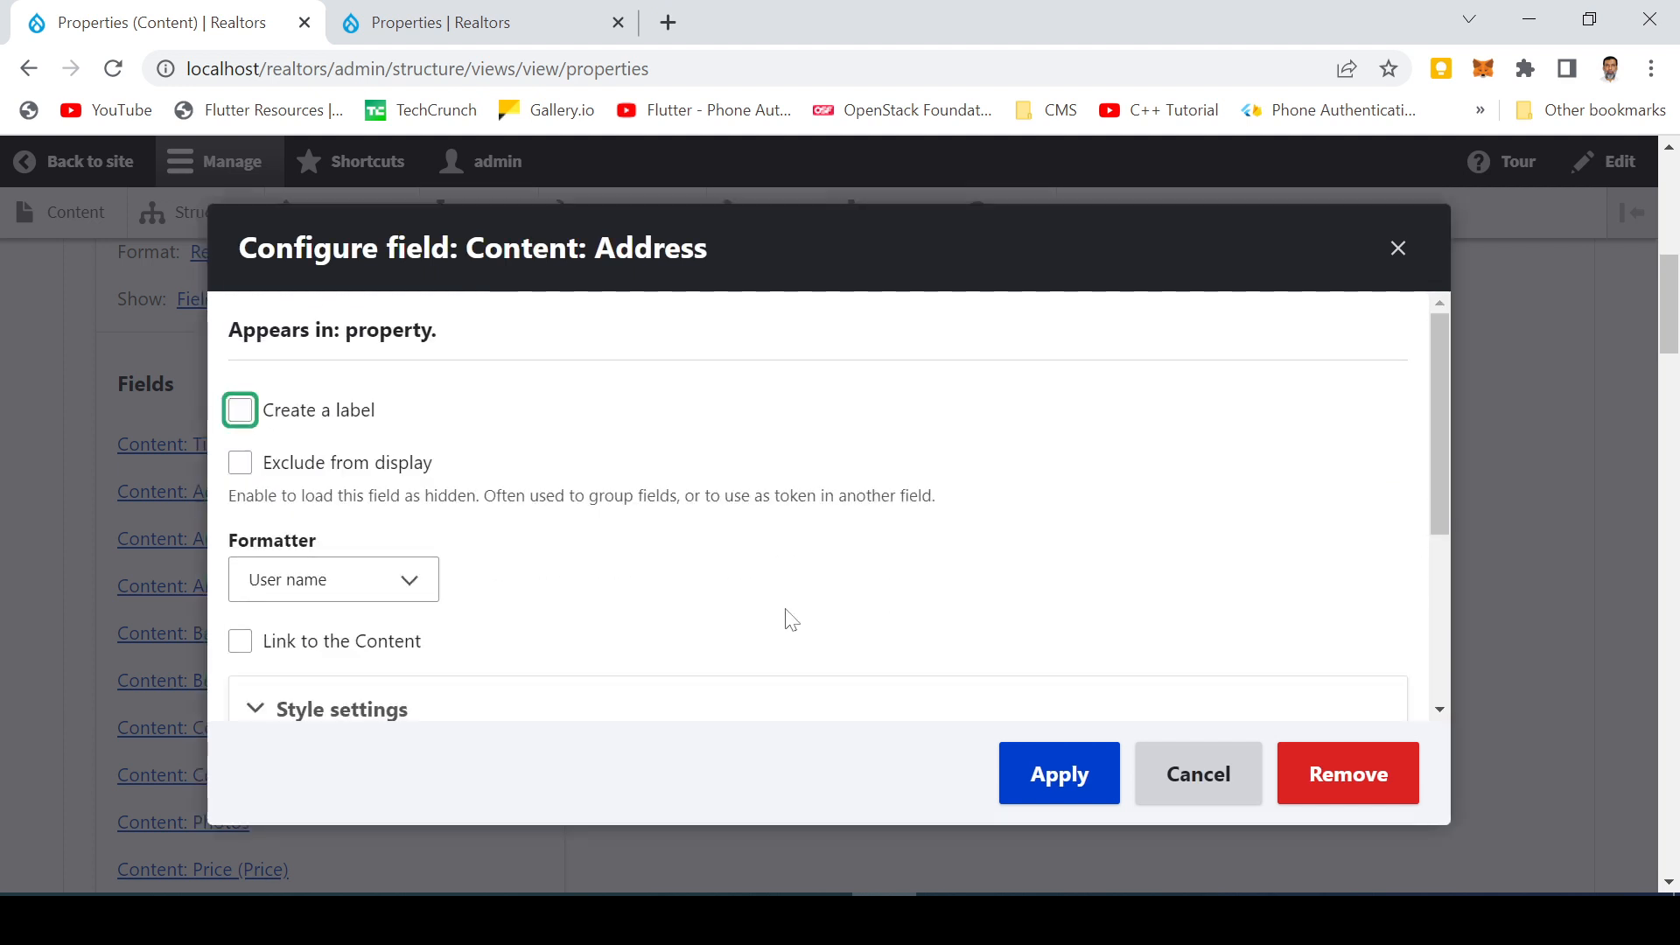
{"action": "left_click", "coordinate": [1073, 785]}
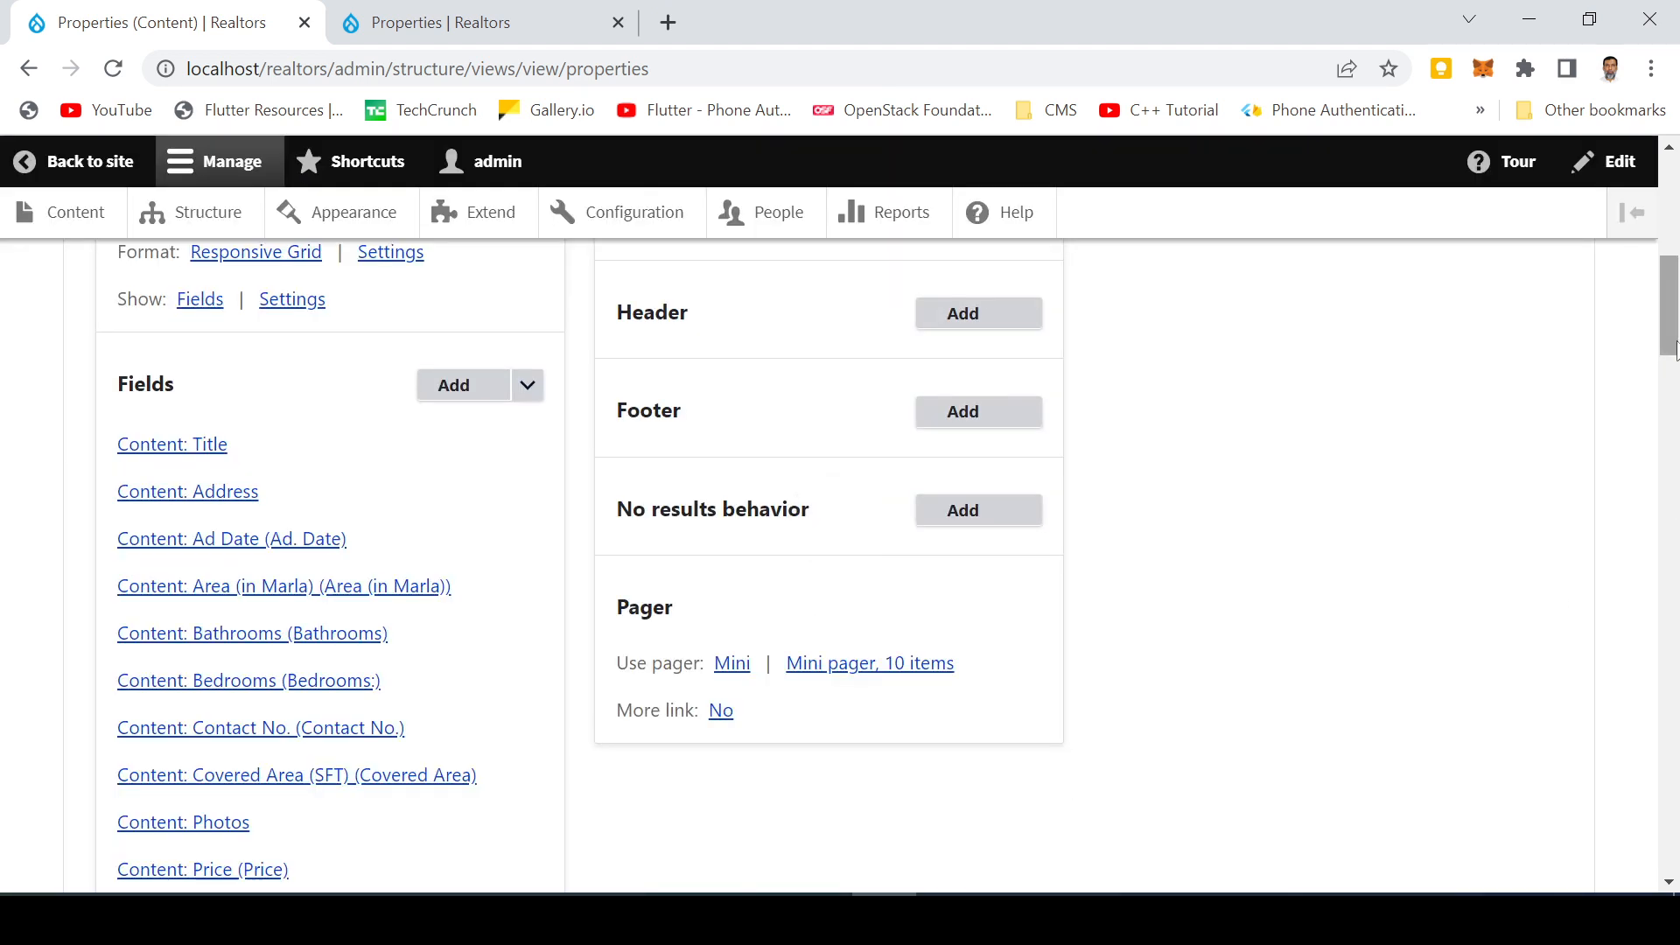
Scroll through the view preview to review the property listings and their field labels in the grid
{"action": "left_click_drag", "start_coordinate": [1674, 336], "coordinate": [1652, 289]}
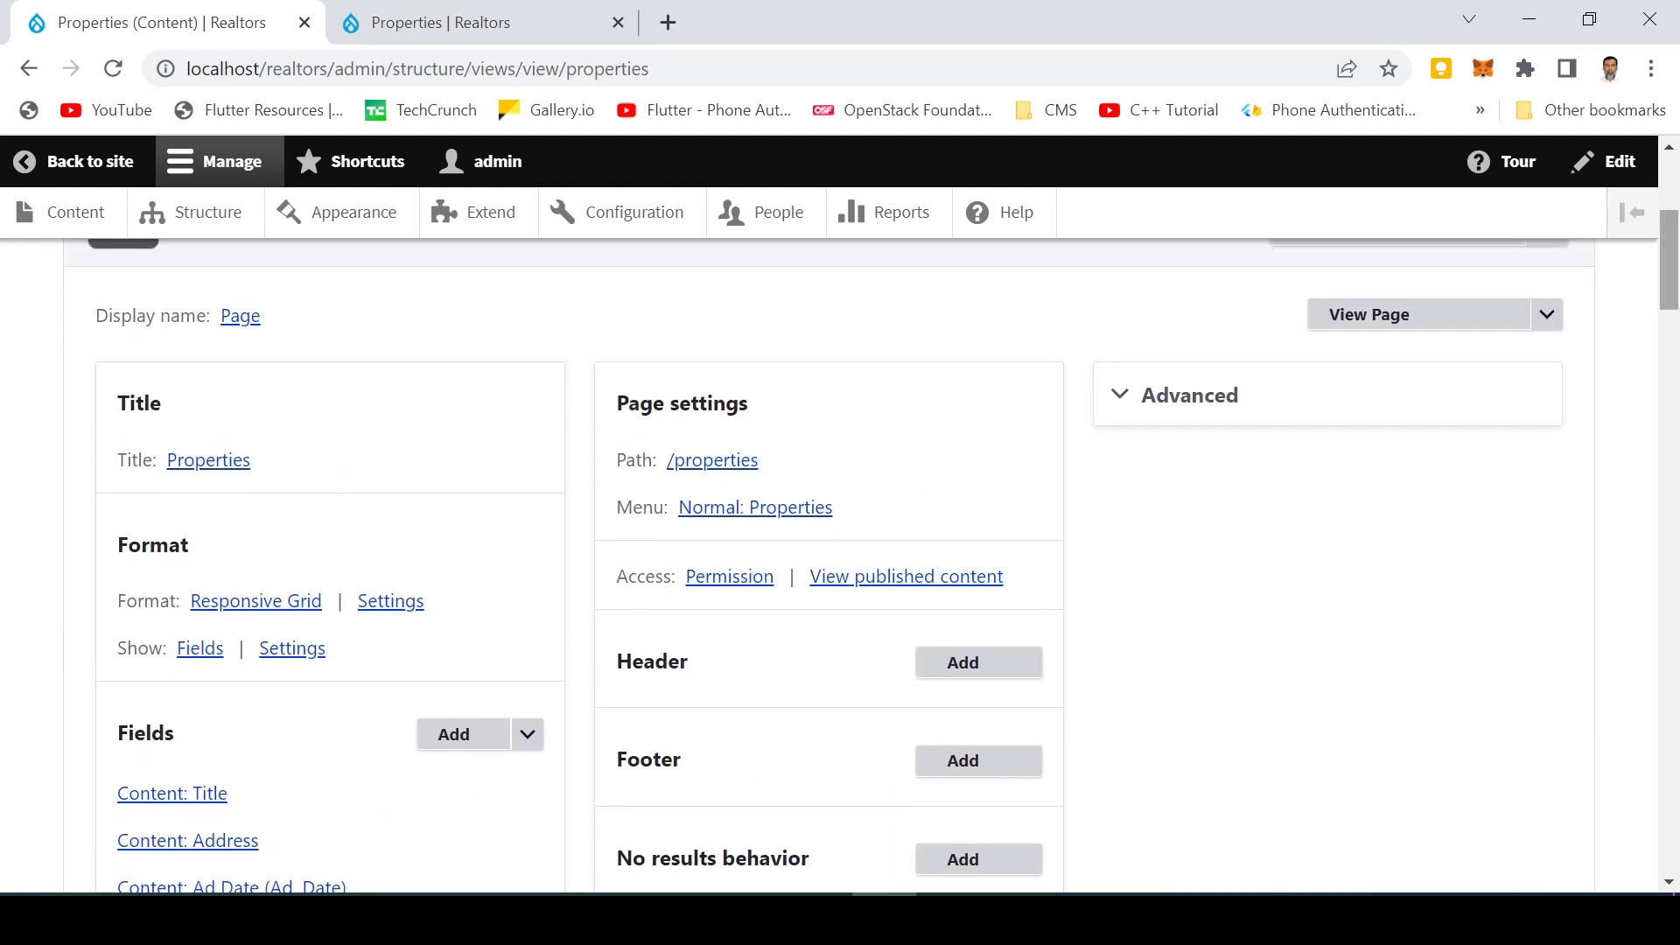
{"action": "scroll", "coordinate": [780, 712], "scroll_direction": "down", "scroll_amount": 10}
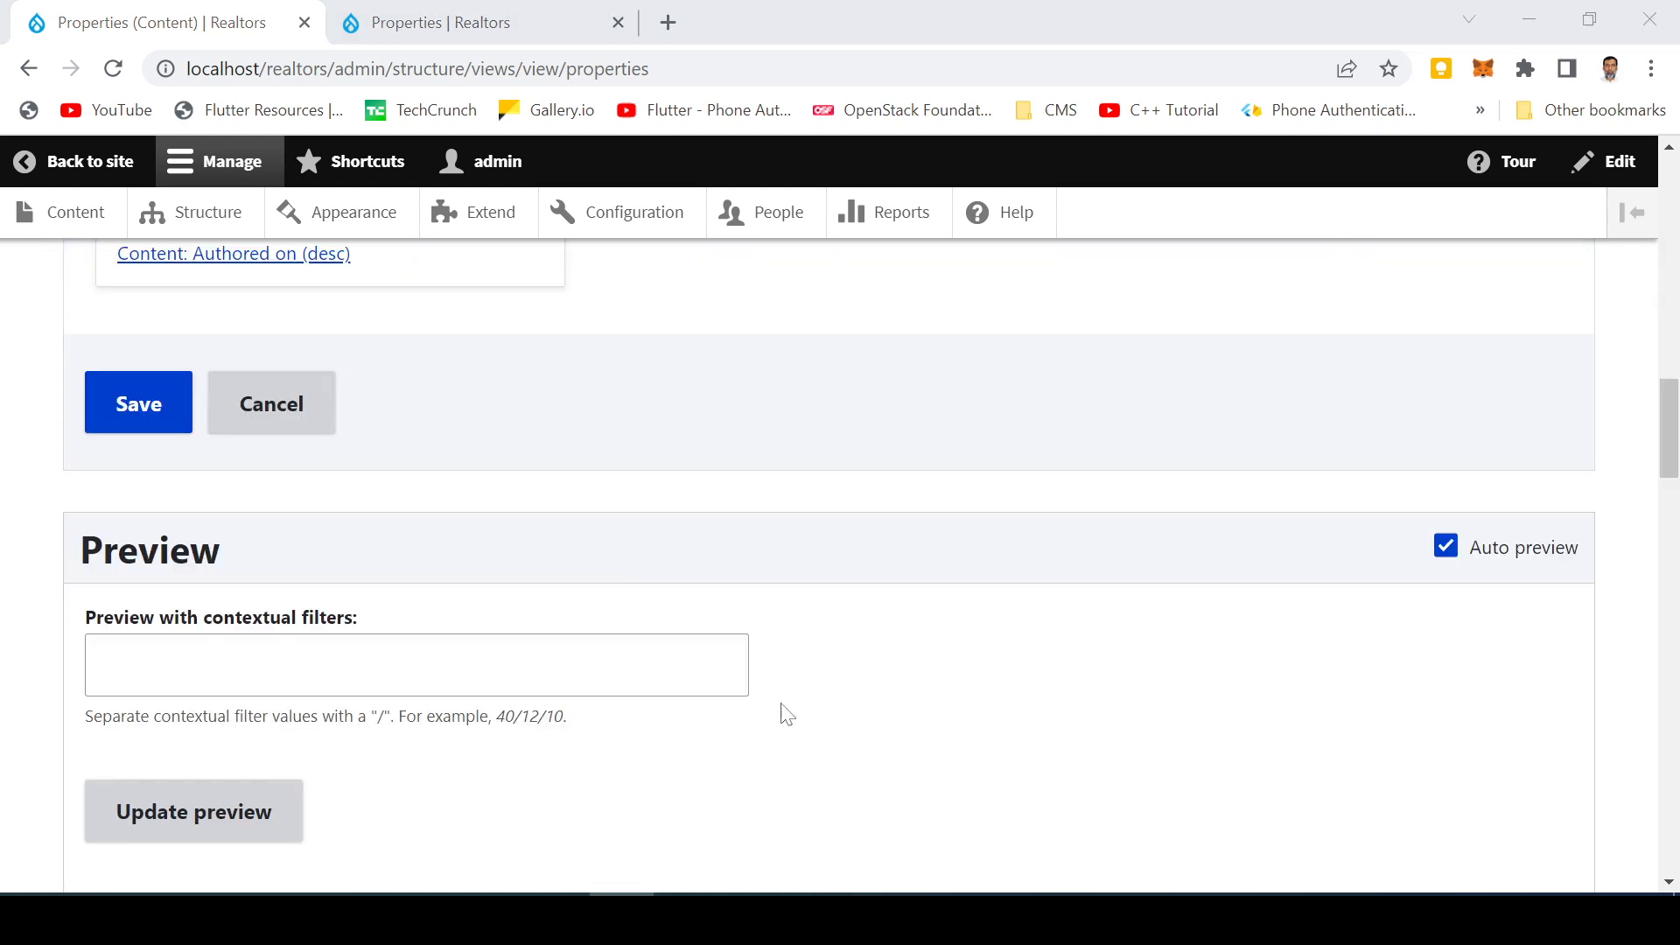
{"action": "left_click", "coordinate": [542, 691]}
{"action": "scroll", "coordinate": [378, 658], "scroll_direction": "down", "scroll_amount": 6}
{"action": "scroll", "coordinate": [363, 649], "scroll_direction": "down", "scroll_amount": 3}
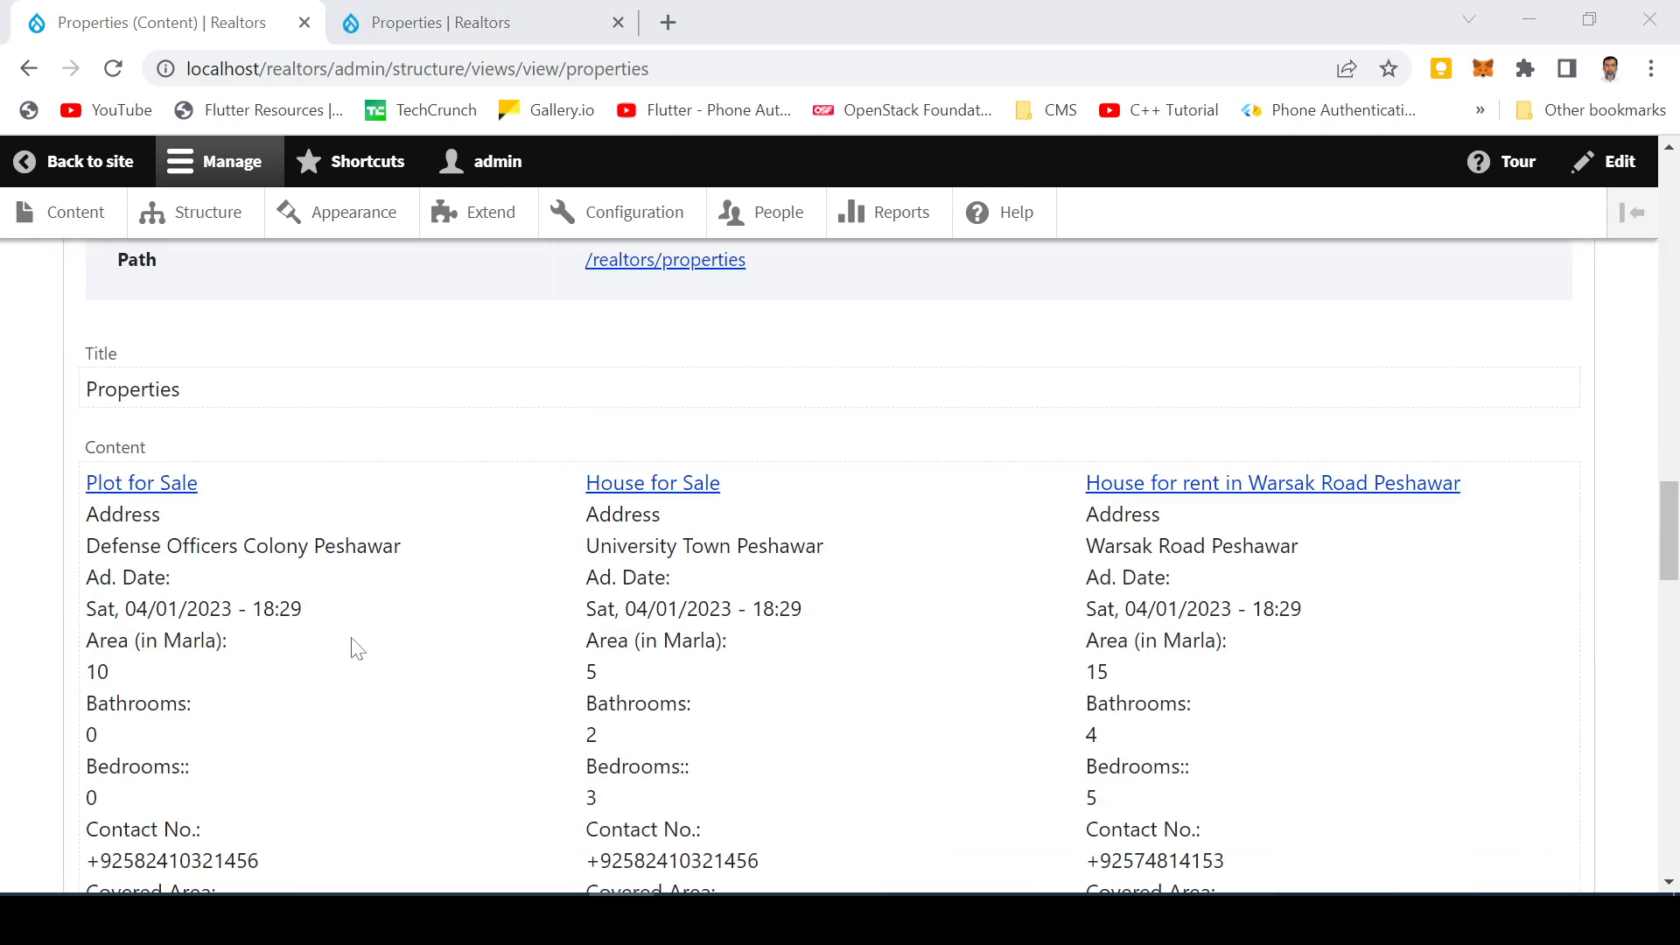
{"action": "scroll", "coordinate": [259, 585], "scroll_direction": "up", "scroll_amount": 10}
{"action": "scroll", "coordinate": [298, 612], "scroll_direction": "down", "scroll_amount": 15}
{"action": "scroll", "coordinate": [570, 641], "scroll_direction": "down", "scroll_amount": 4}
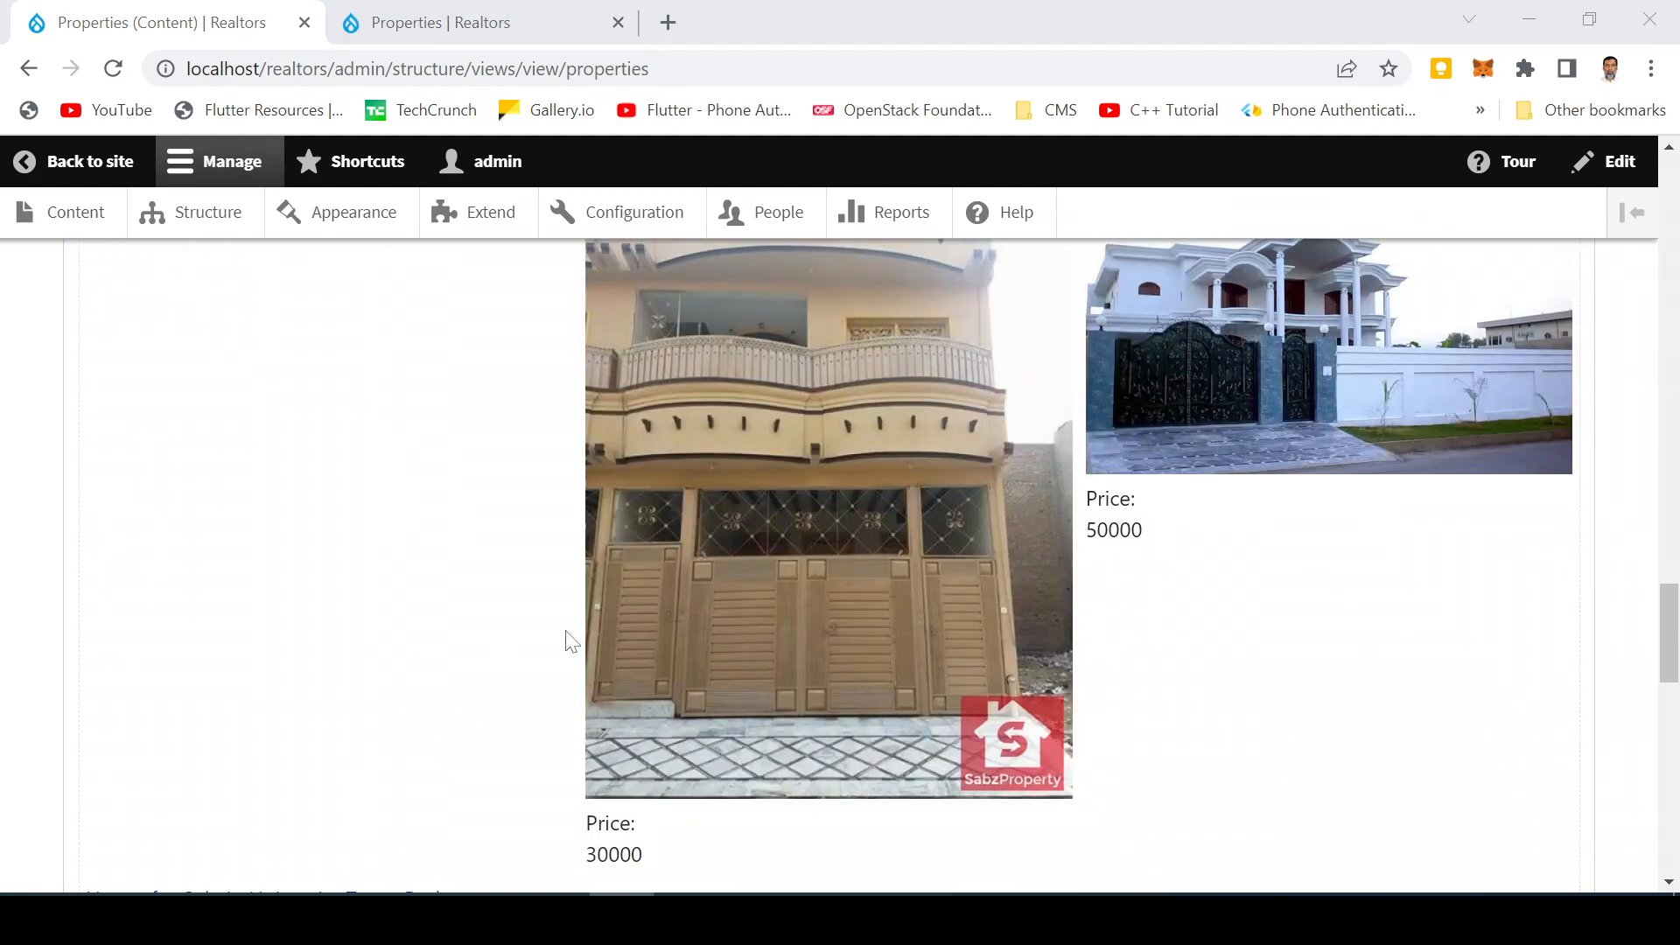
{"action": "scroll", "coordinate": [591, 627], "scroll_direction": "up", "scroll_amount": 4}
{"action": "scroll", "coordinate": [589, 638], "scroll_direction": "up", "scroll_amount": 2}
{"action": "scroll", "coordinate": [681, 713], "scroll_direction": "down", "scroll_amount": 2}
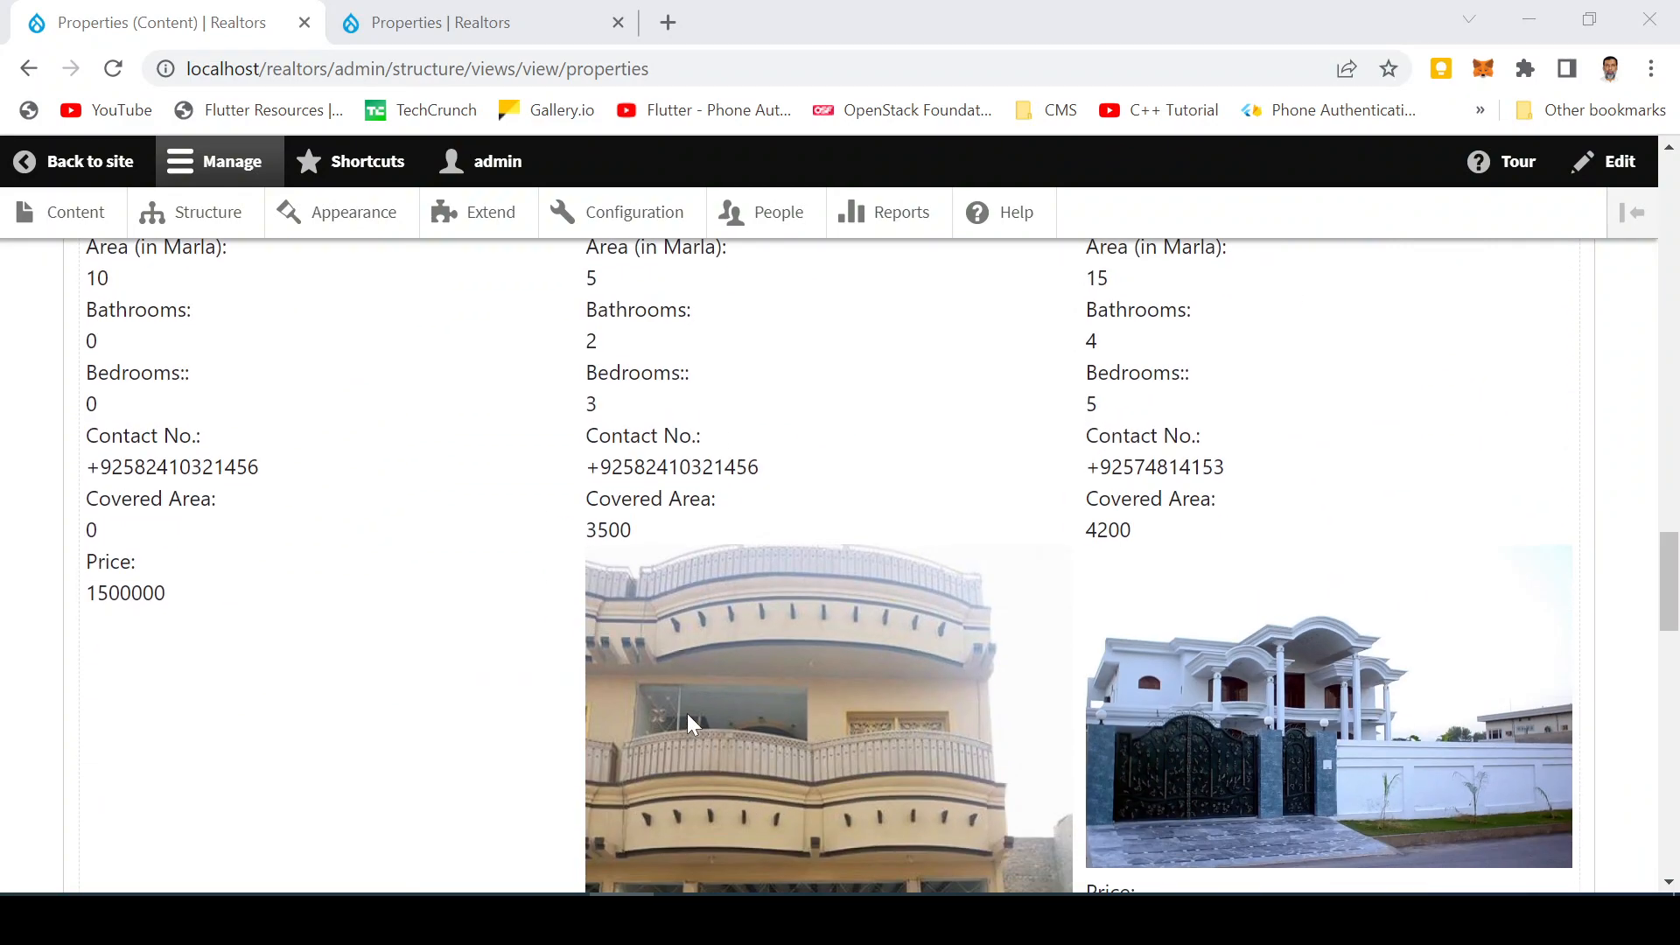
{"action": "scroll", "coordinate": [688, 716], "scroll_direction": "up", "scroll_amount": 3}
{"action": "scroll", "coordinate": [691, 722], "scroll_direction": "down", "scroll_amount": 4}
{"action": "scroll", "coordinate": [690, 716], "scroll_direction": "up", "scroll_amount": 7}
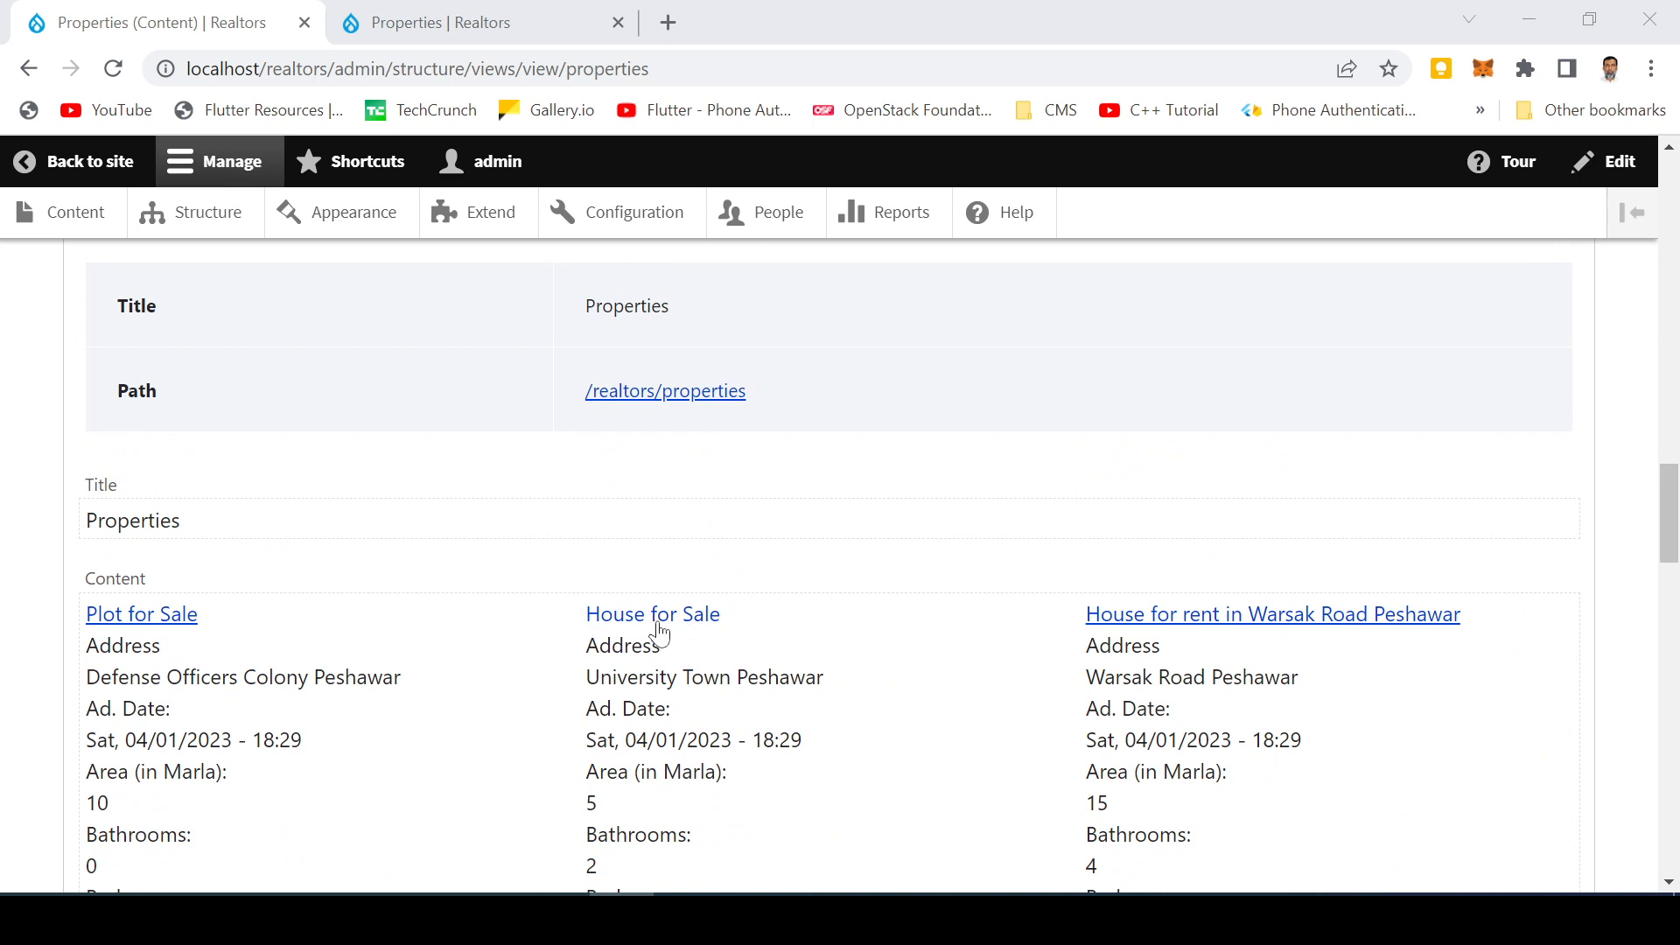
{"action": "scroll", "coordinate": [410, 630], "scroll_direction": "up", "scroll_amount": 1}
{"action": "scroll", "coordinate": [337, 592], "scroll_direction": "up", "scroll_amount": 15}
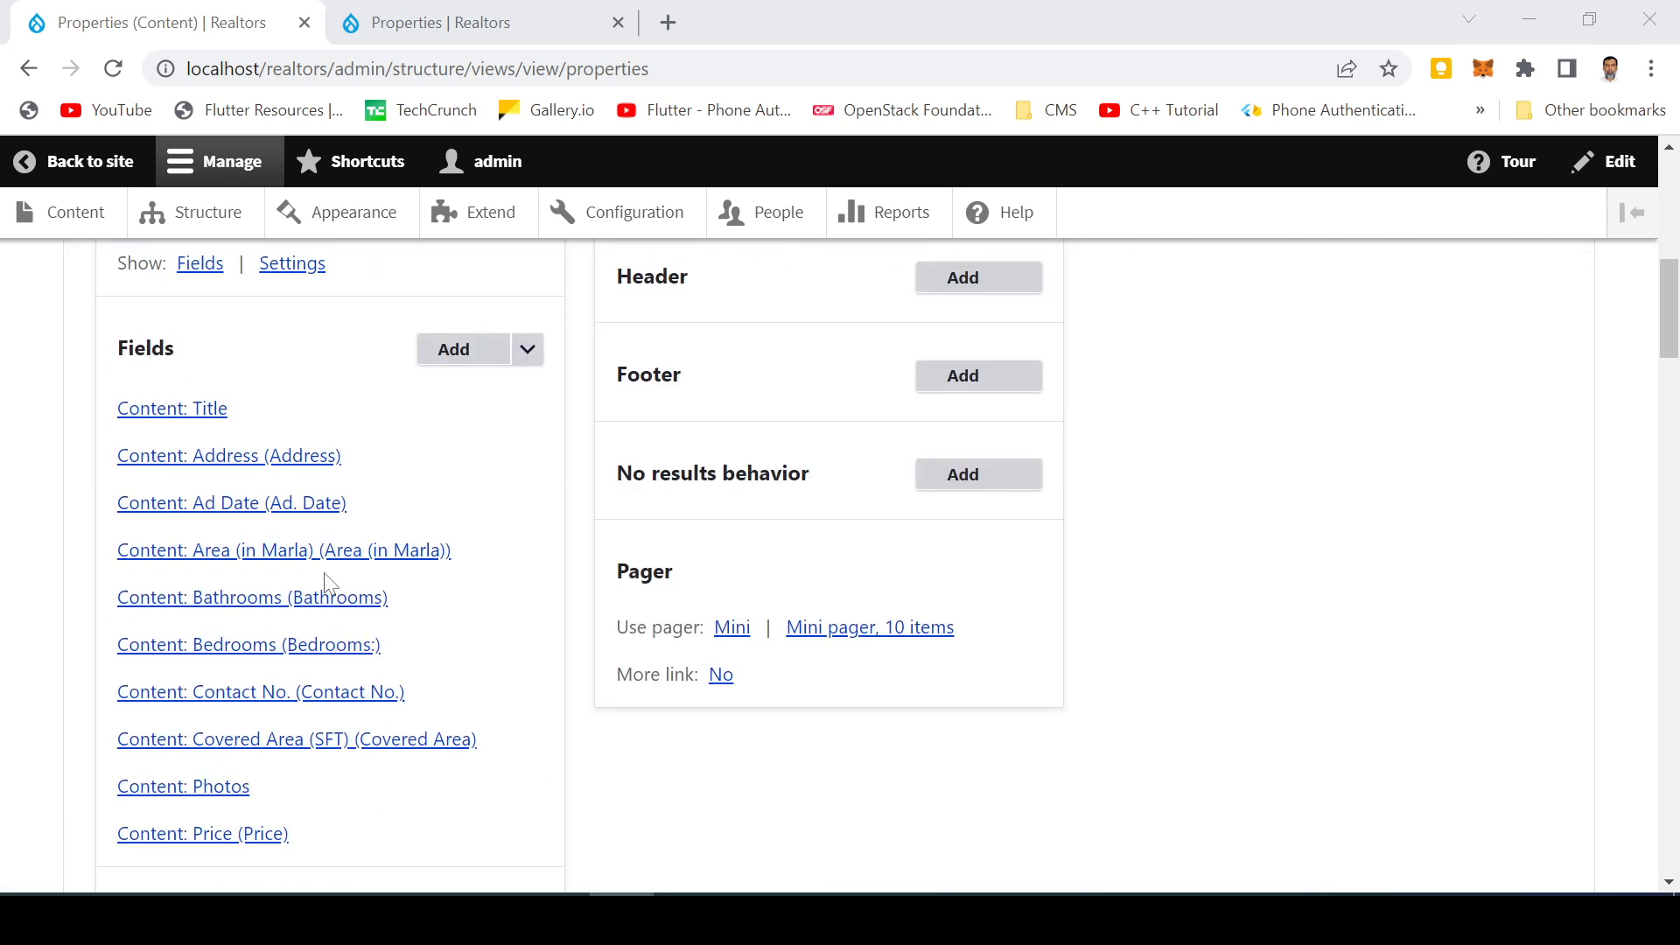
Rearrange the view's fields so Photos comes directly after Title, and apply
{"action": "left_click", "coordinate": [528, 350]}
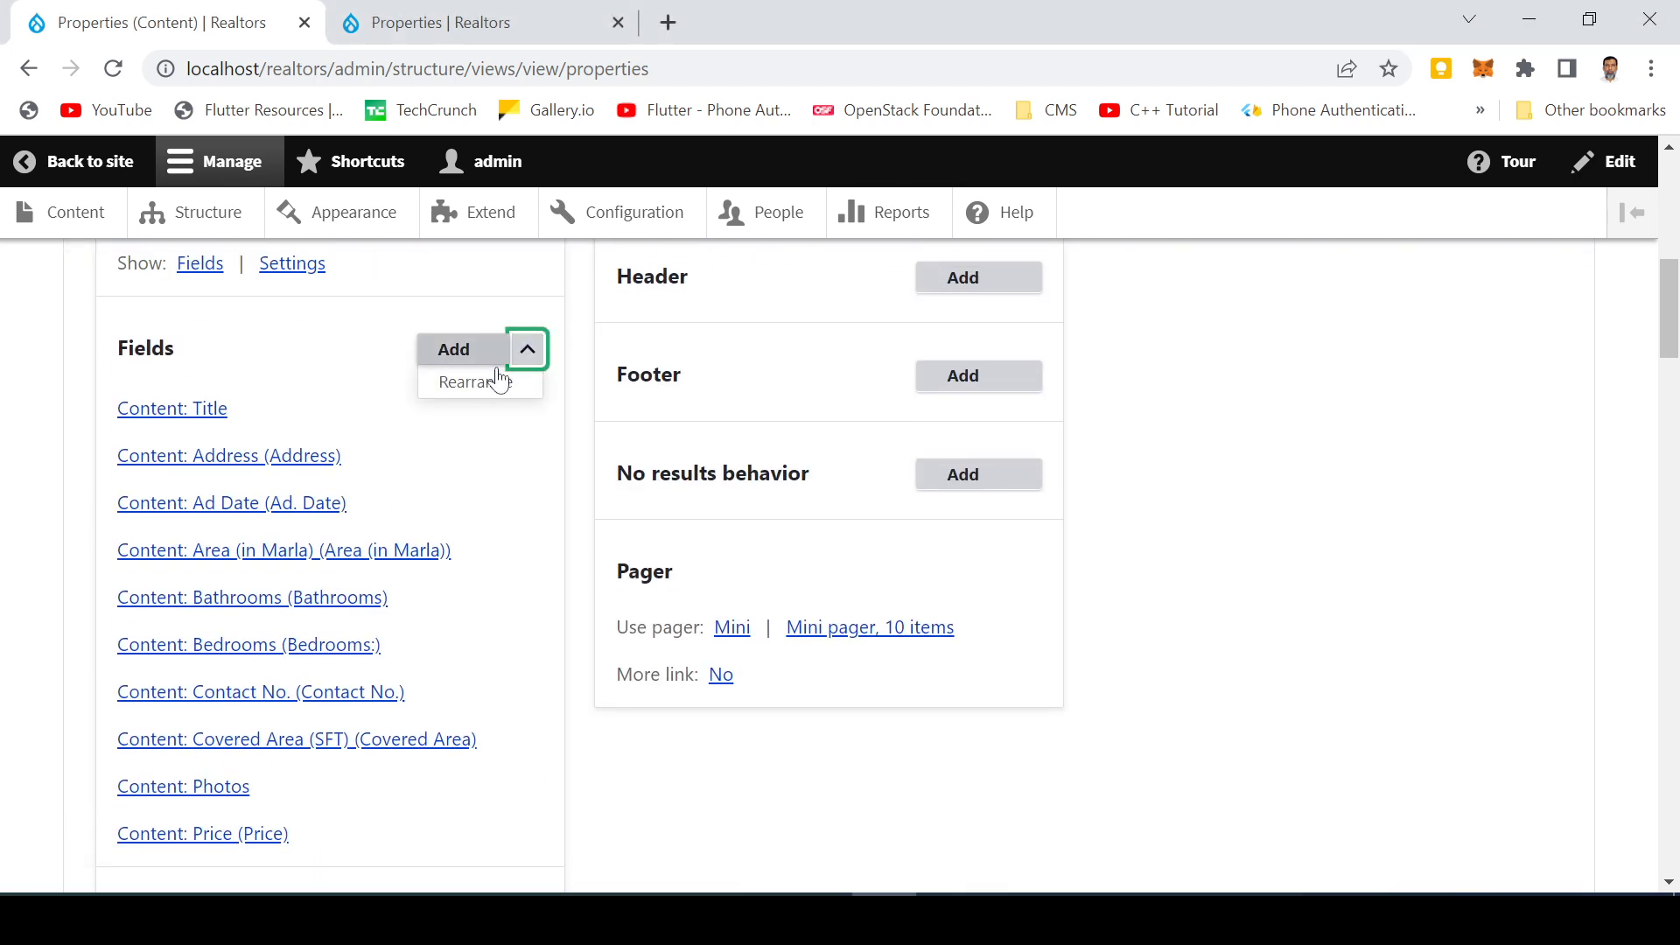
{"action": "left_click", "coordinate": [484, 382]}
{"action": "scroll", "coordinate": [536, 525], "scroll_direction": "down", "scroll_amount": 4}
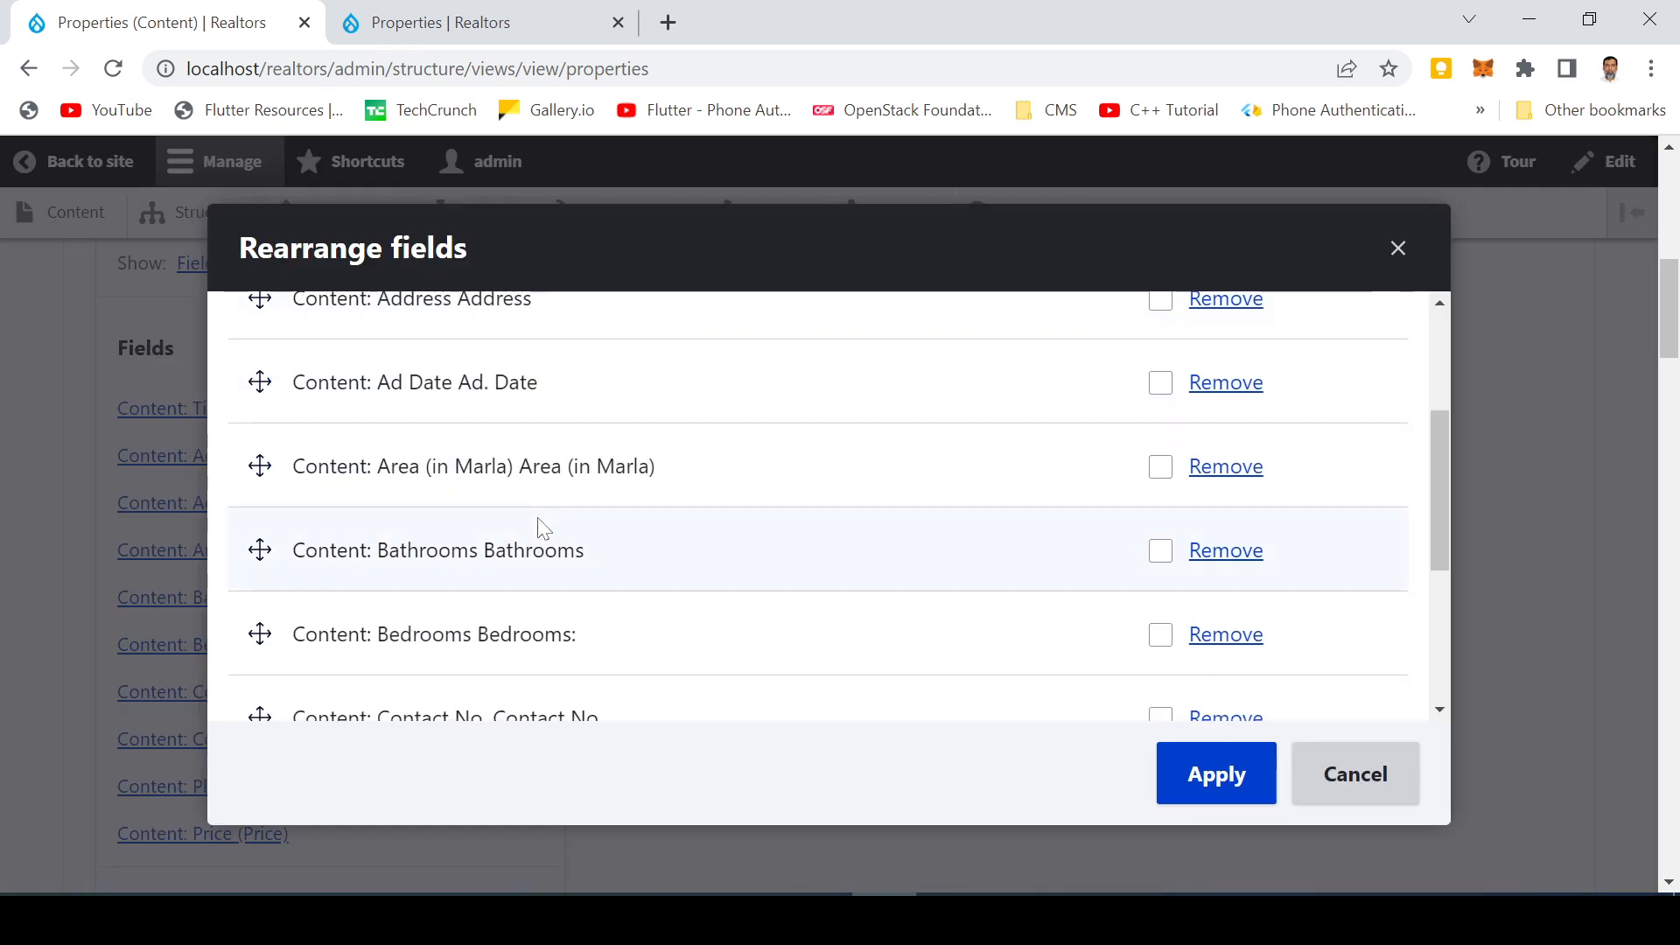
{"action": "scroll", "coordinate": [517, 536], "scroll_direction": "down", "scroll_amount": 1}
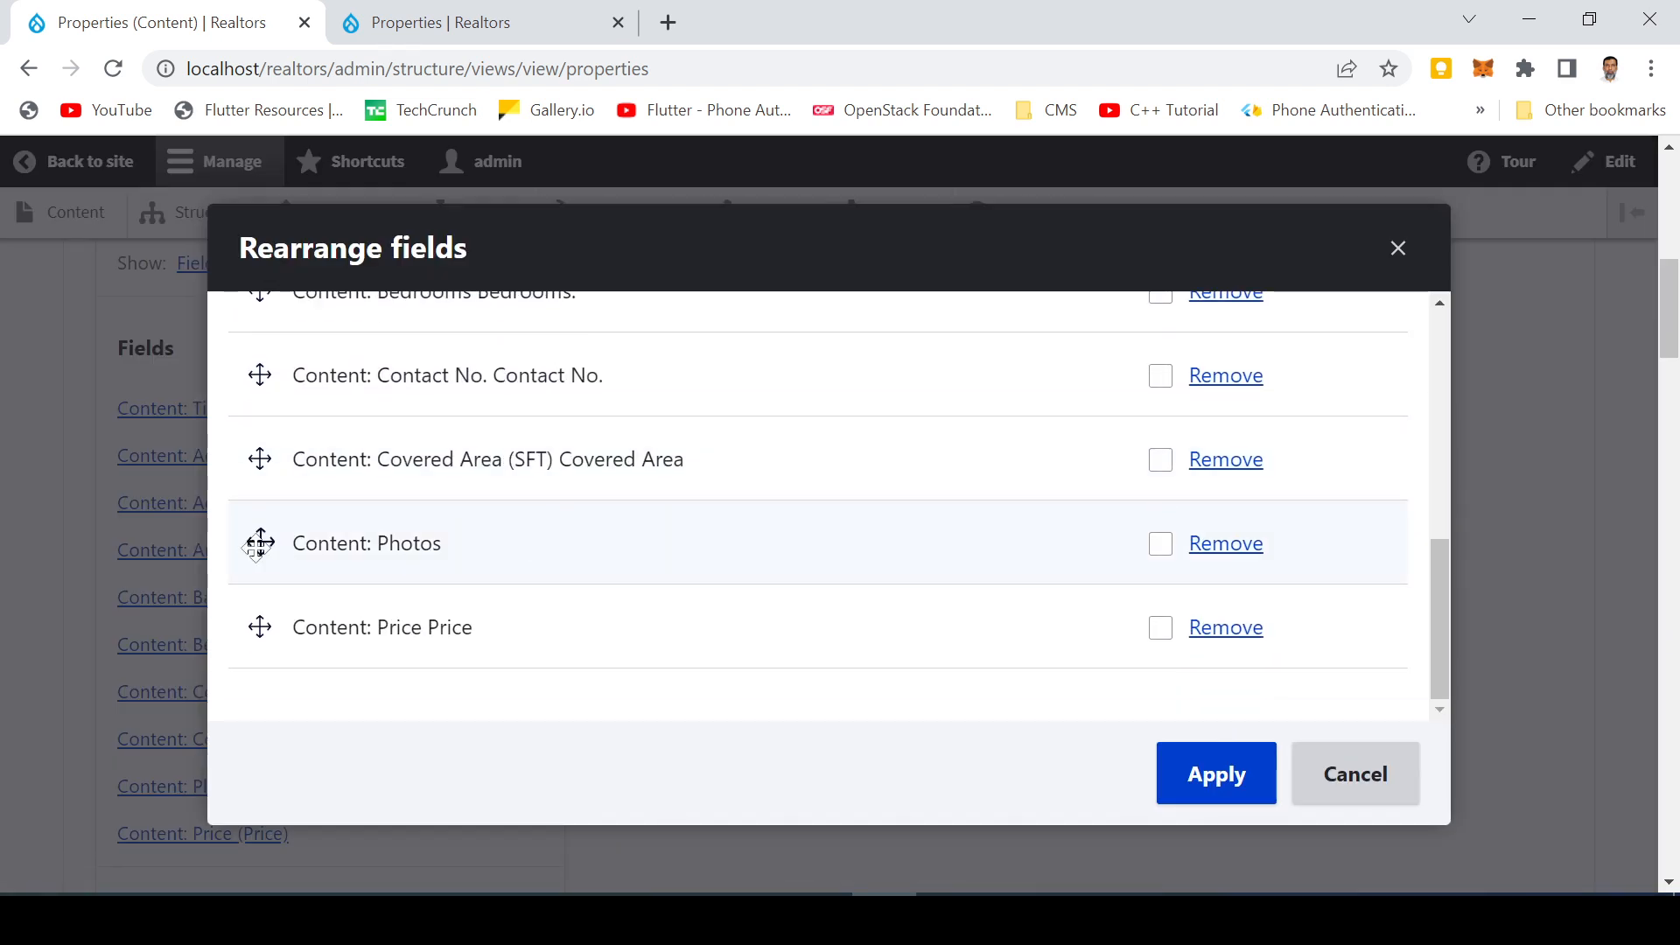
{"action": "left_click_drag", "start_coordinate": [260, 543], "coordinate": [271, 326]}
{"action": "scroll", "coordinate": [345, 589], "scroll_direction": "up", "scroll_amount": 5}
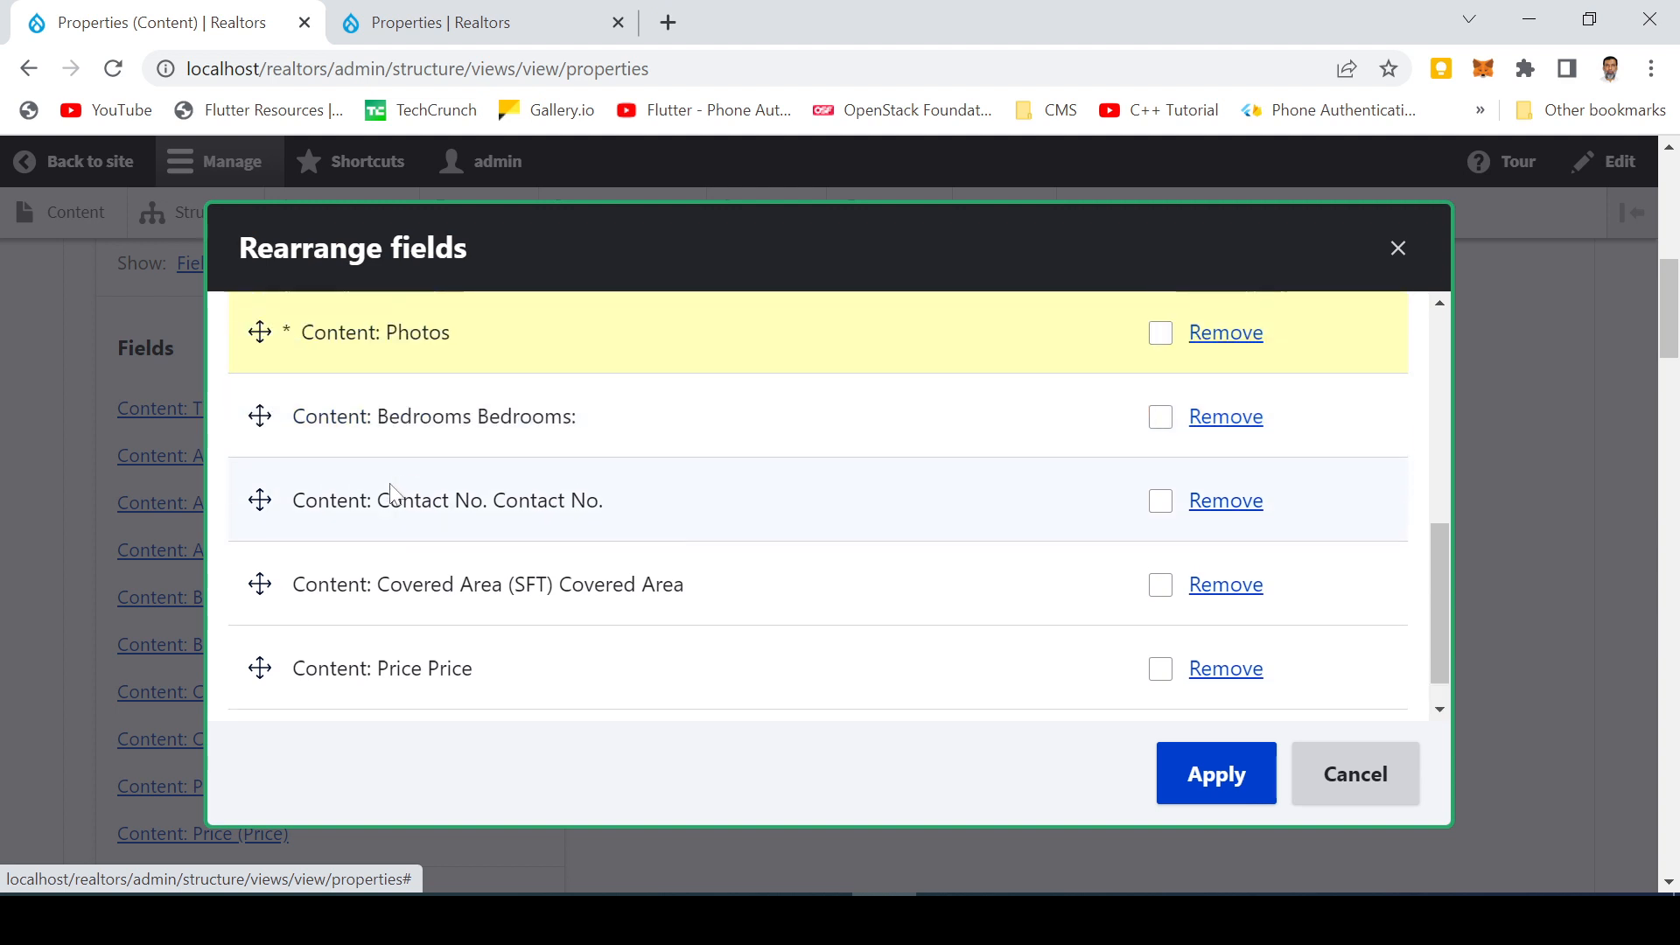
{"action": "left_click_drag", "start_coordinate": [276, 682], "coordinate": [265, 350]}
{"action": "scroll", "coordinate": [446, 499], "scroll_direction": "up", "scroll_amount": 2}
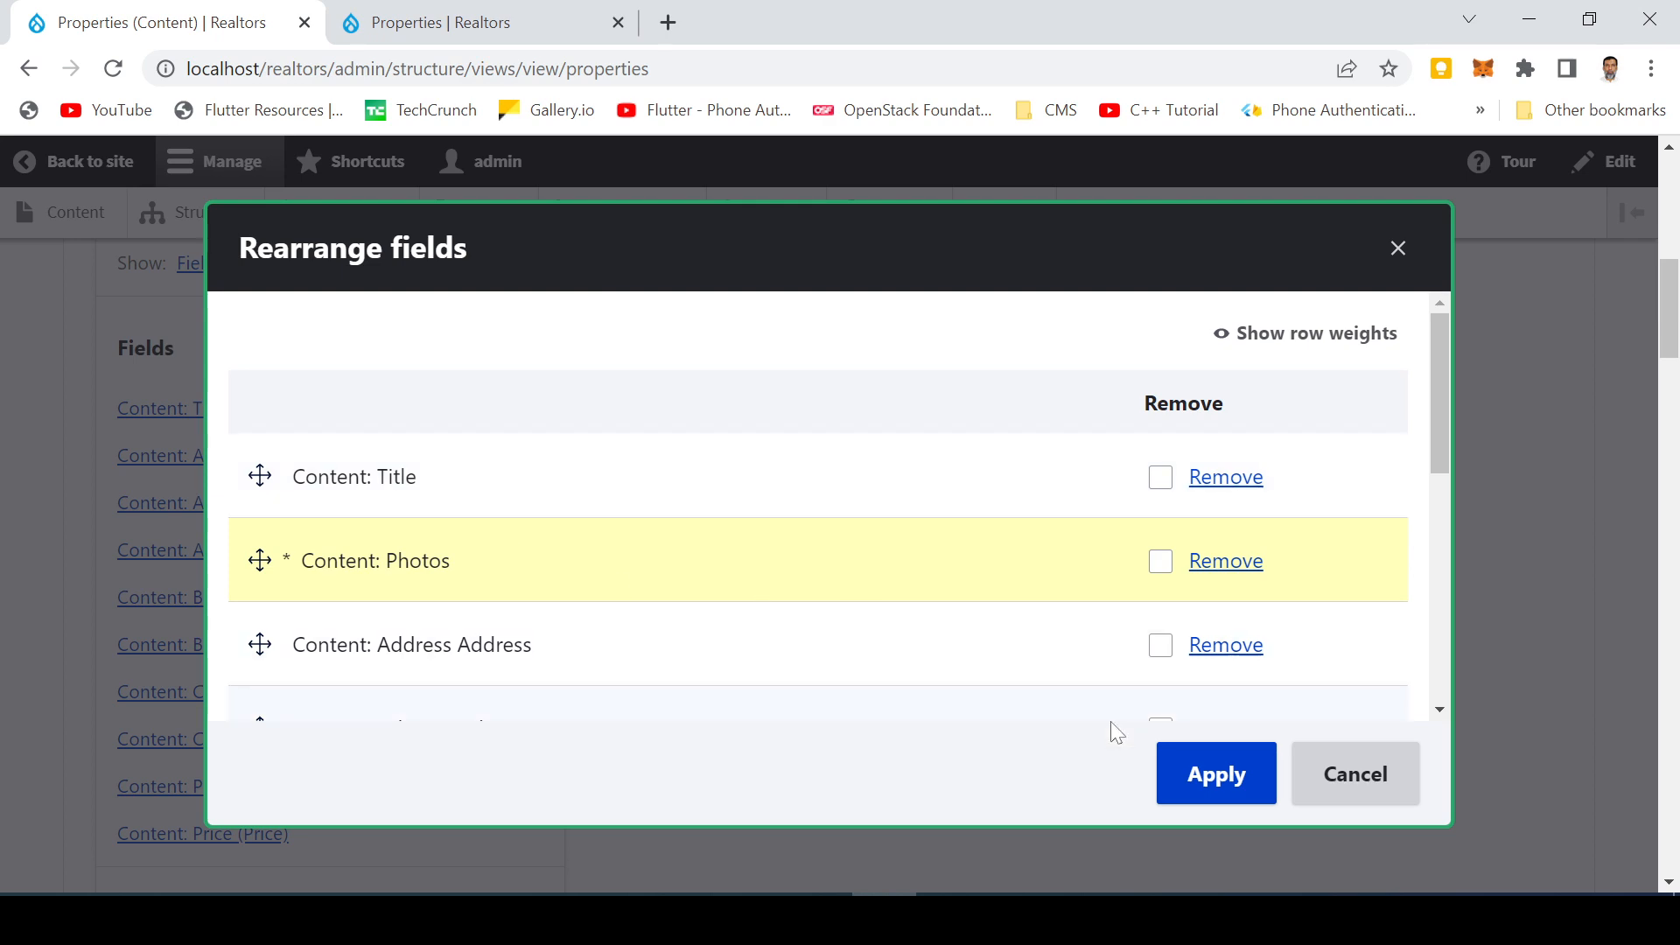
{"action": "left_click", "coordinate": [1200, 782]}
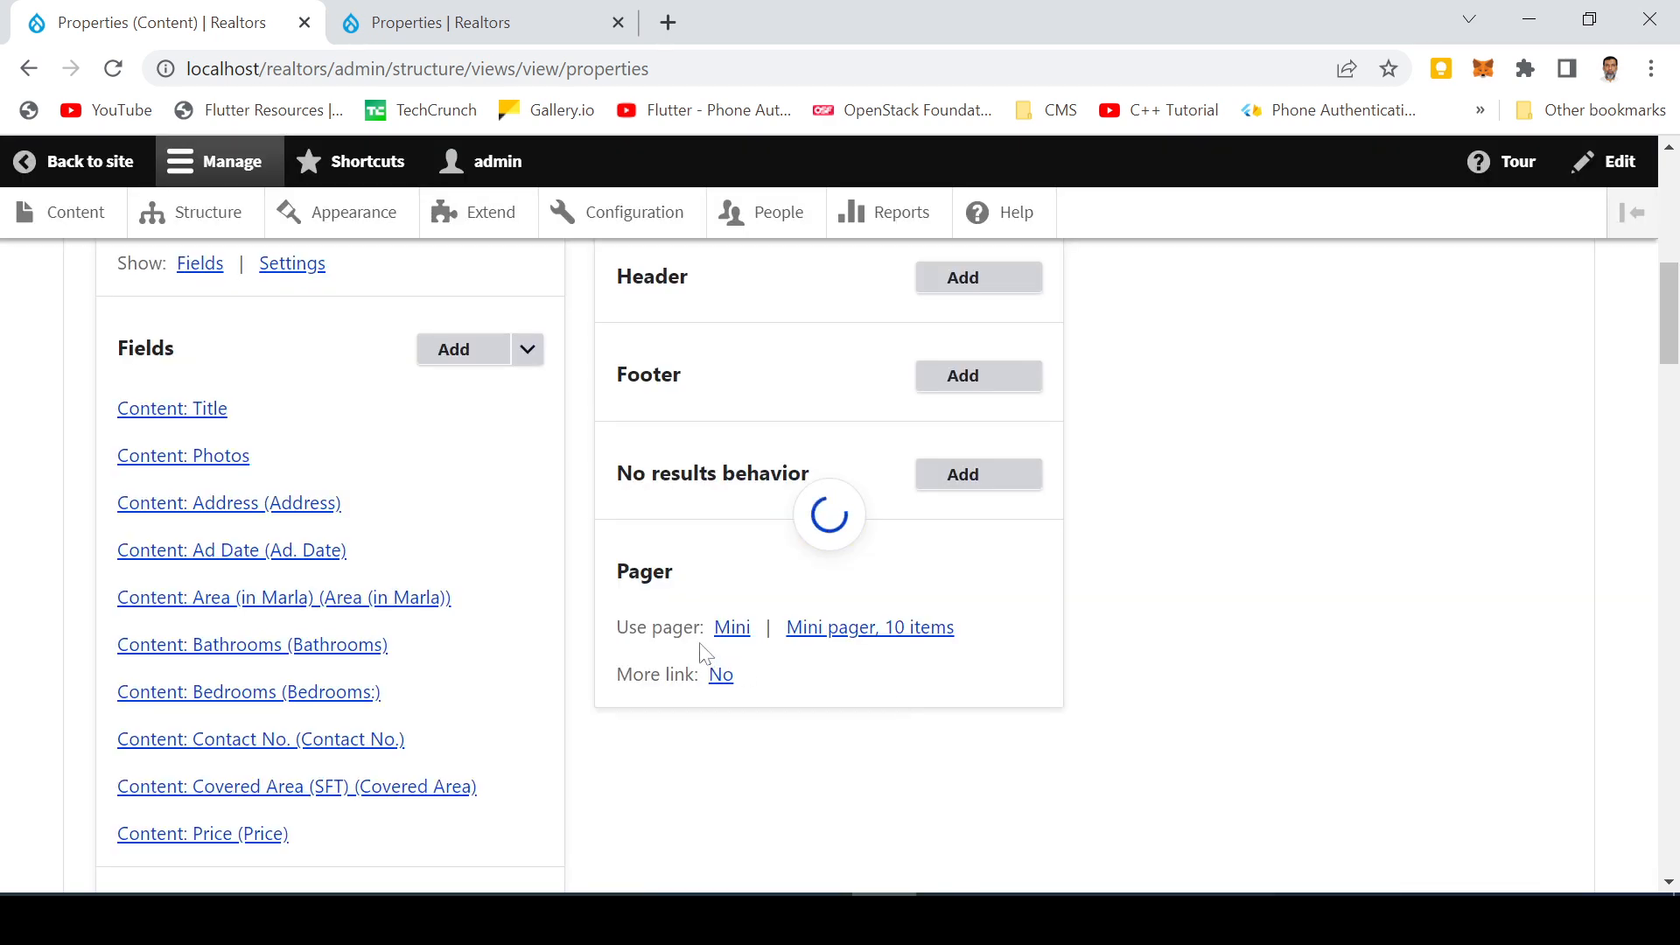
Scroll through the preview to review the reordered listings with photos under the titles
{"action": "scroll", "coordinate": [556, 658], "scroll_direction": "down", "scroll_amount": 15}
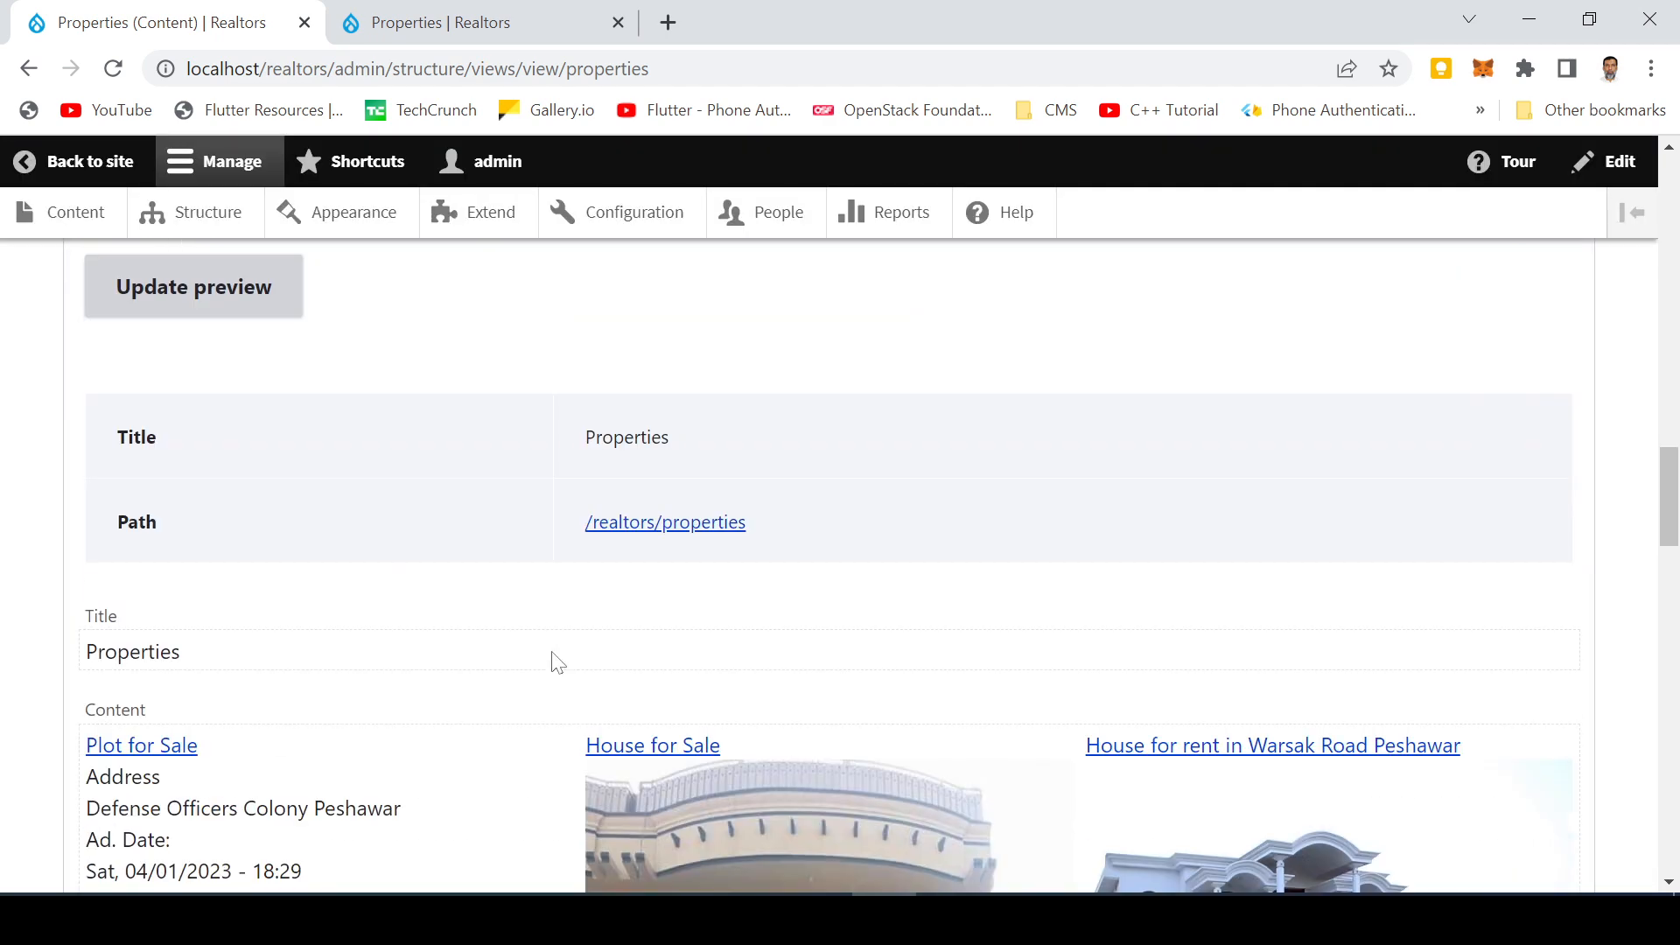
{"action": "scroll", "coordinate": [557, 663], "scroll_direction": "down", "scroll_amount": 4}
{"action": "scroll", "coordinate": [367, 658], "scroll_direction": "down", "scroll_amount": 10}
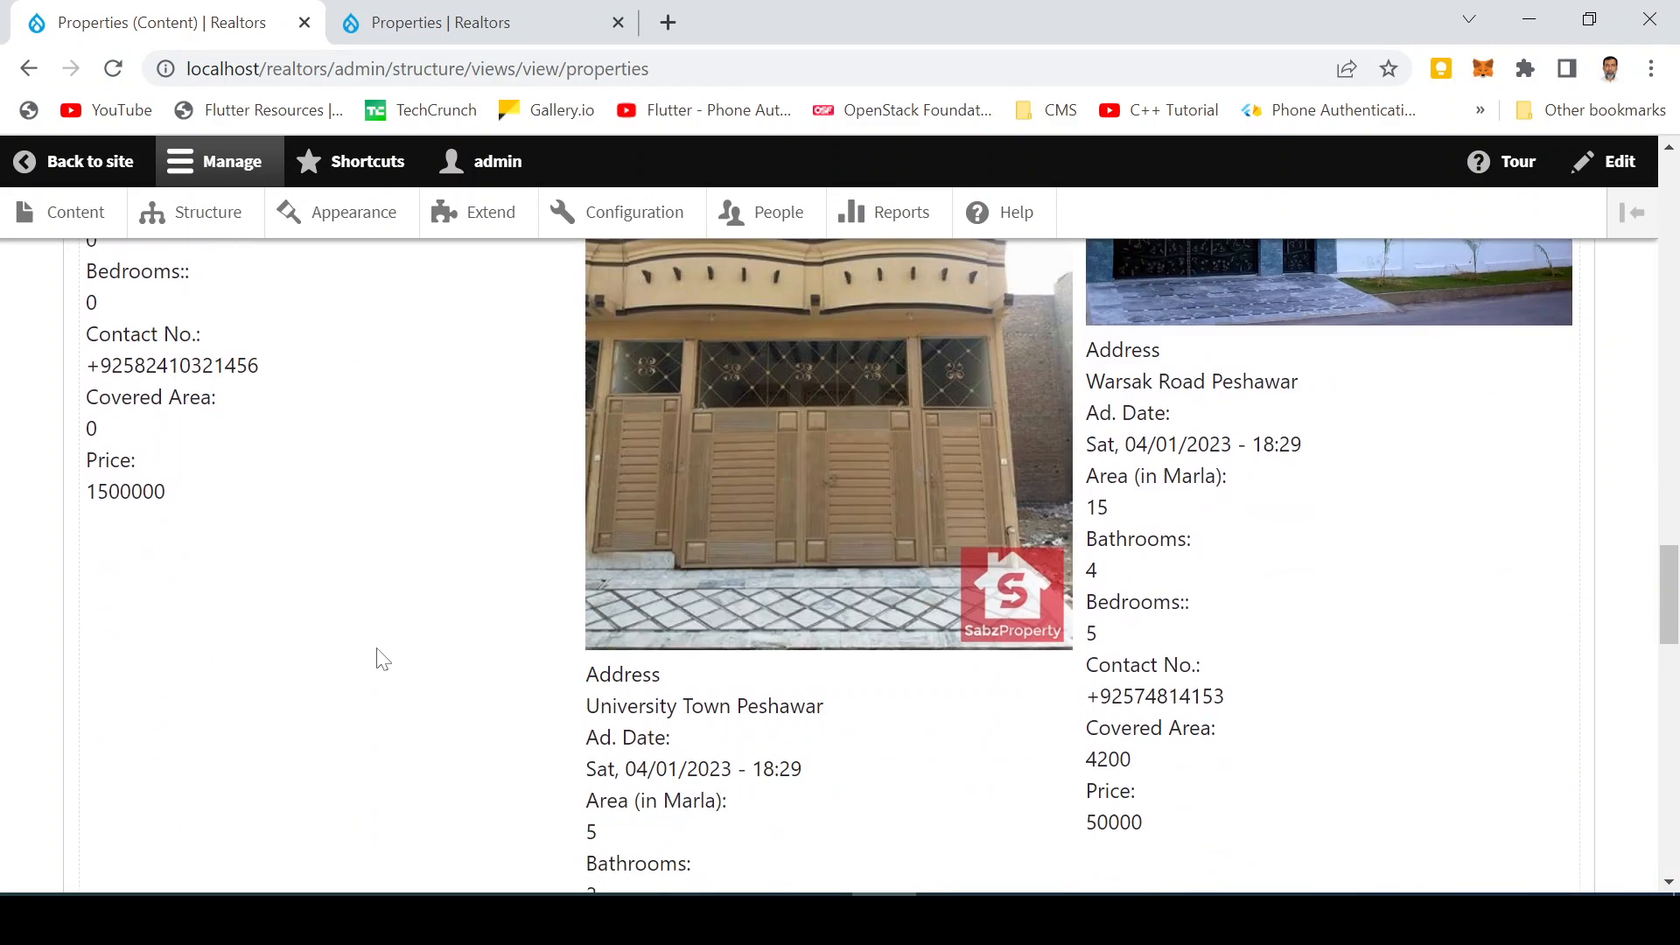
{"action": "scroll", "coordinate": [377, 650], "scroll_direction": "down", "scroll_amount": 7}
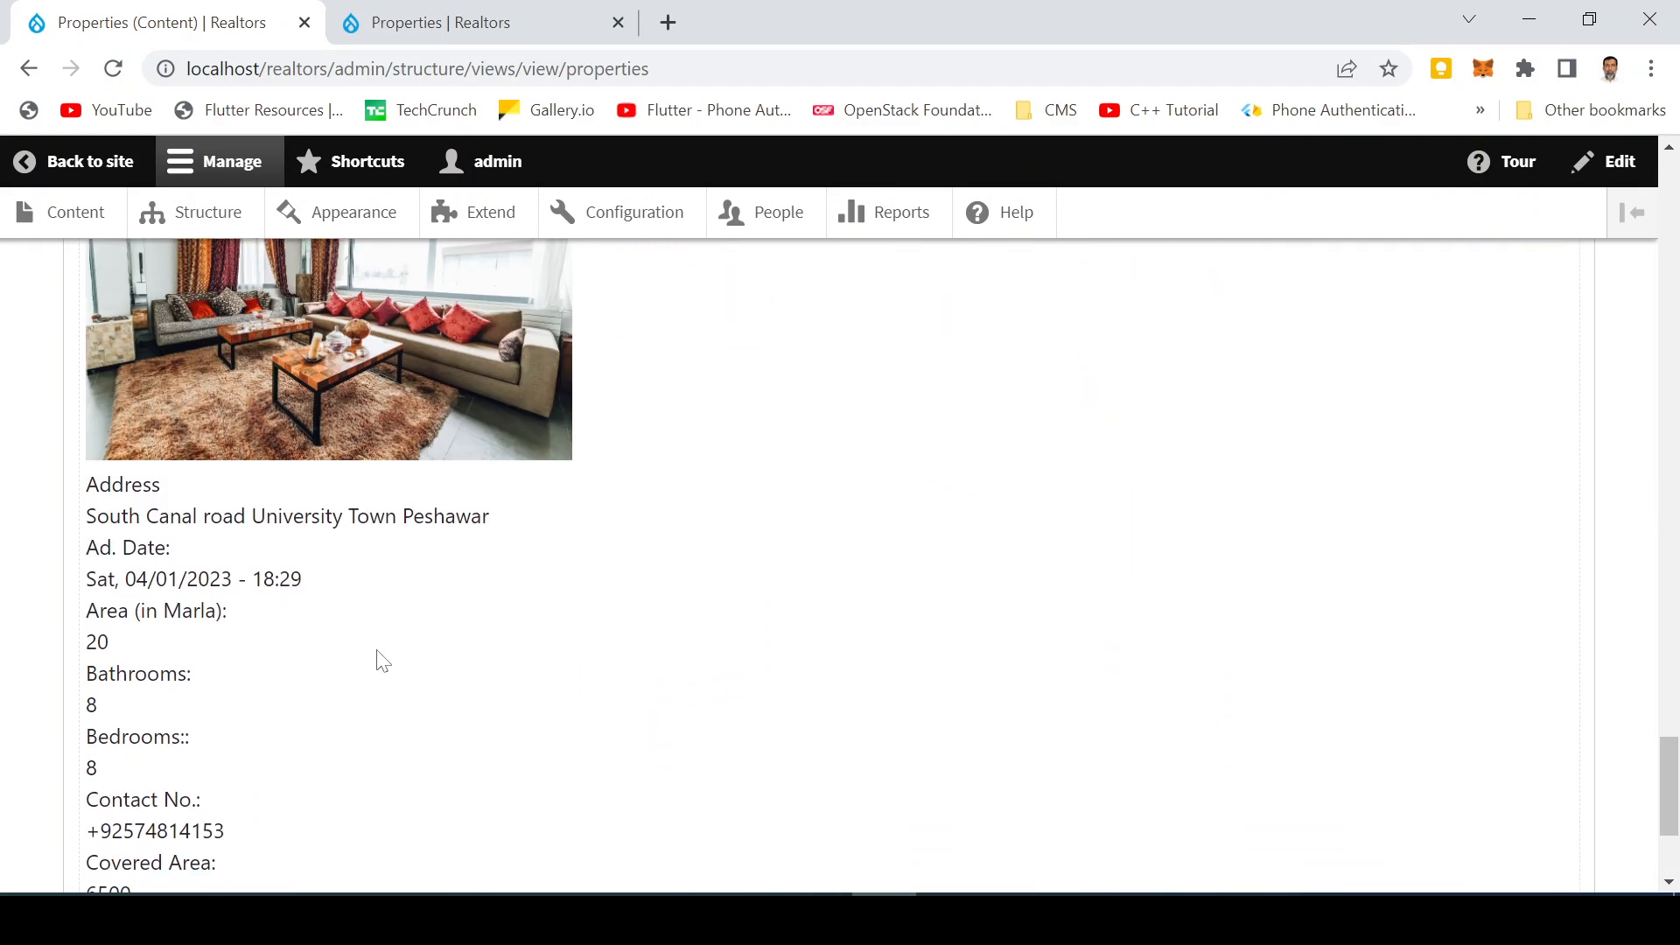
{"action": "scroll", "coordinate": [378, 650], "scroll_direction": "up", "scroll_amount": 11}
{"action": "scroll", "coordinate": [377, 656], "scroll_direction": "up", "scroll_amount": 14}
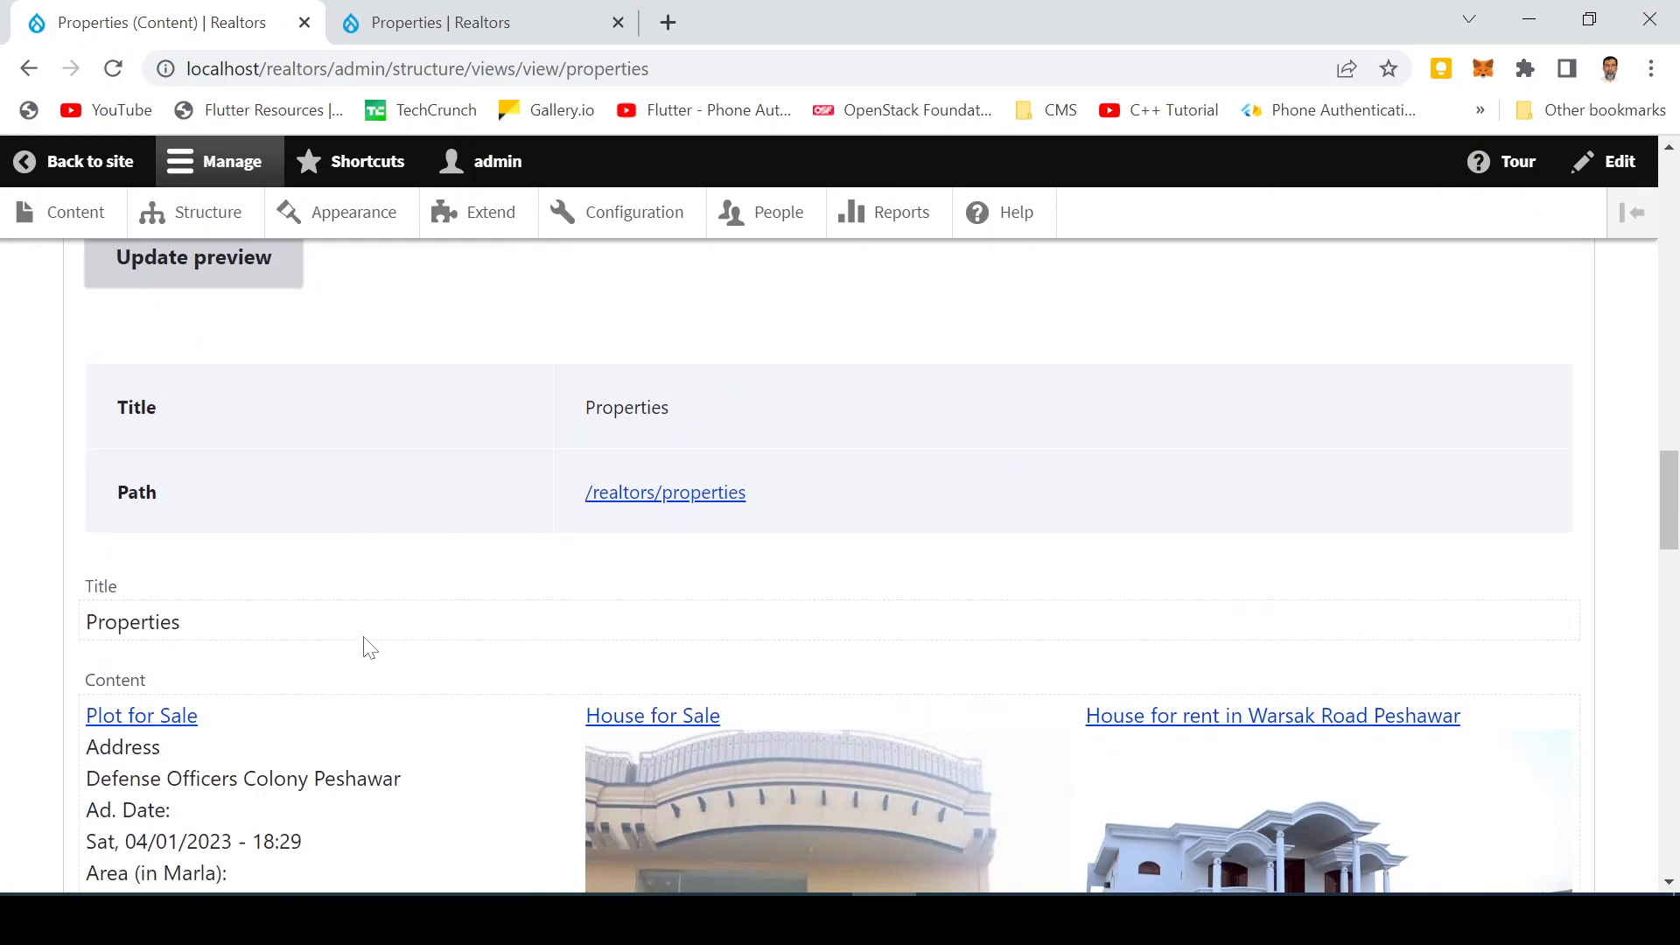
{"action": "scroll", "coordinate": [368, 646], "scroll_direction": "down", "scroll_amount": 6}
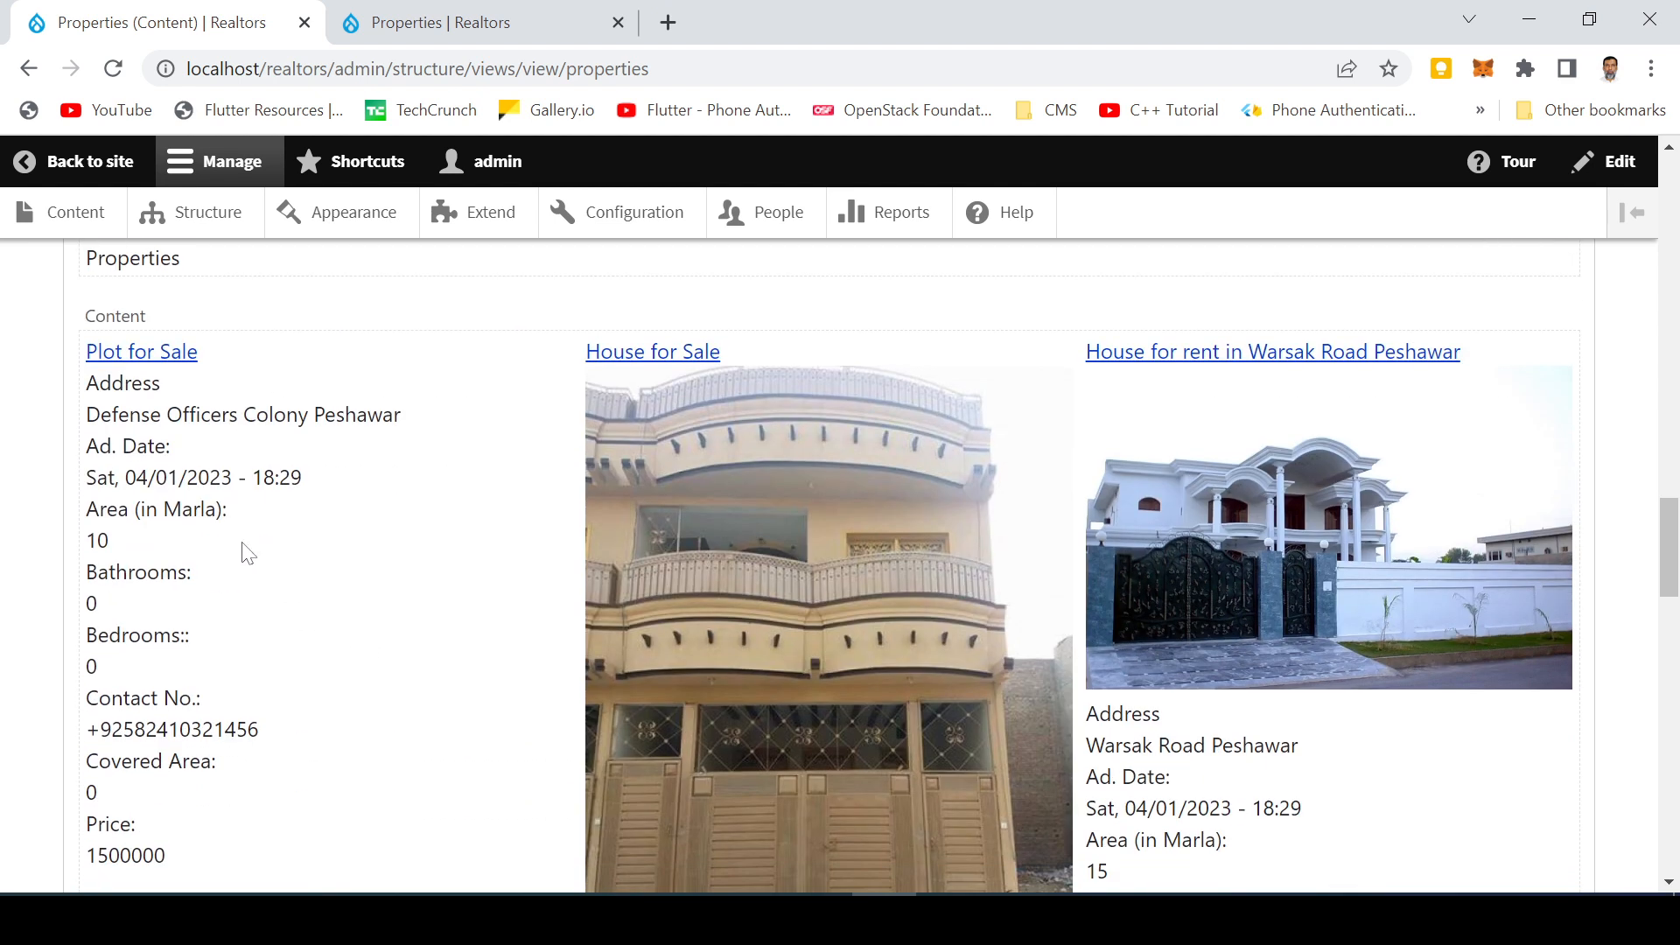
{"action": "left_click_drag", "start_coordinate": [97, 477], "coordinate": [210, 477]}
{"action": "left_click", "coordinate": [326, 495]}
{"action": "scroll", "coordinate": [823, 568], "scroll_direction": "up", "scroll_amount": 6}
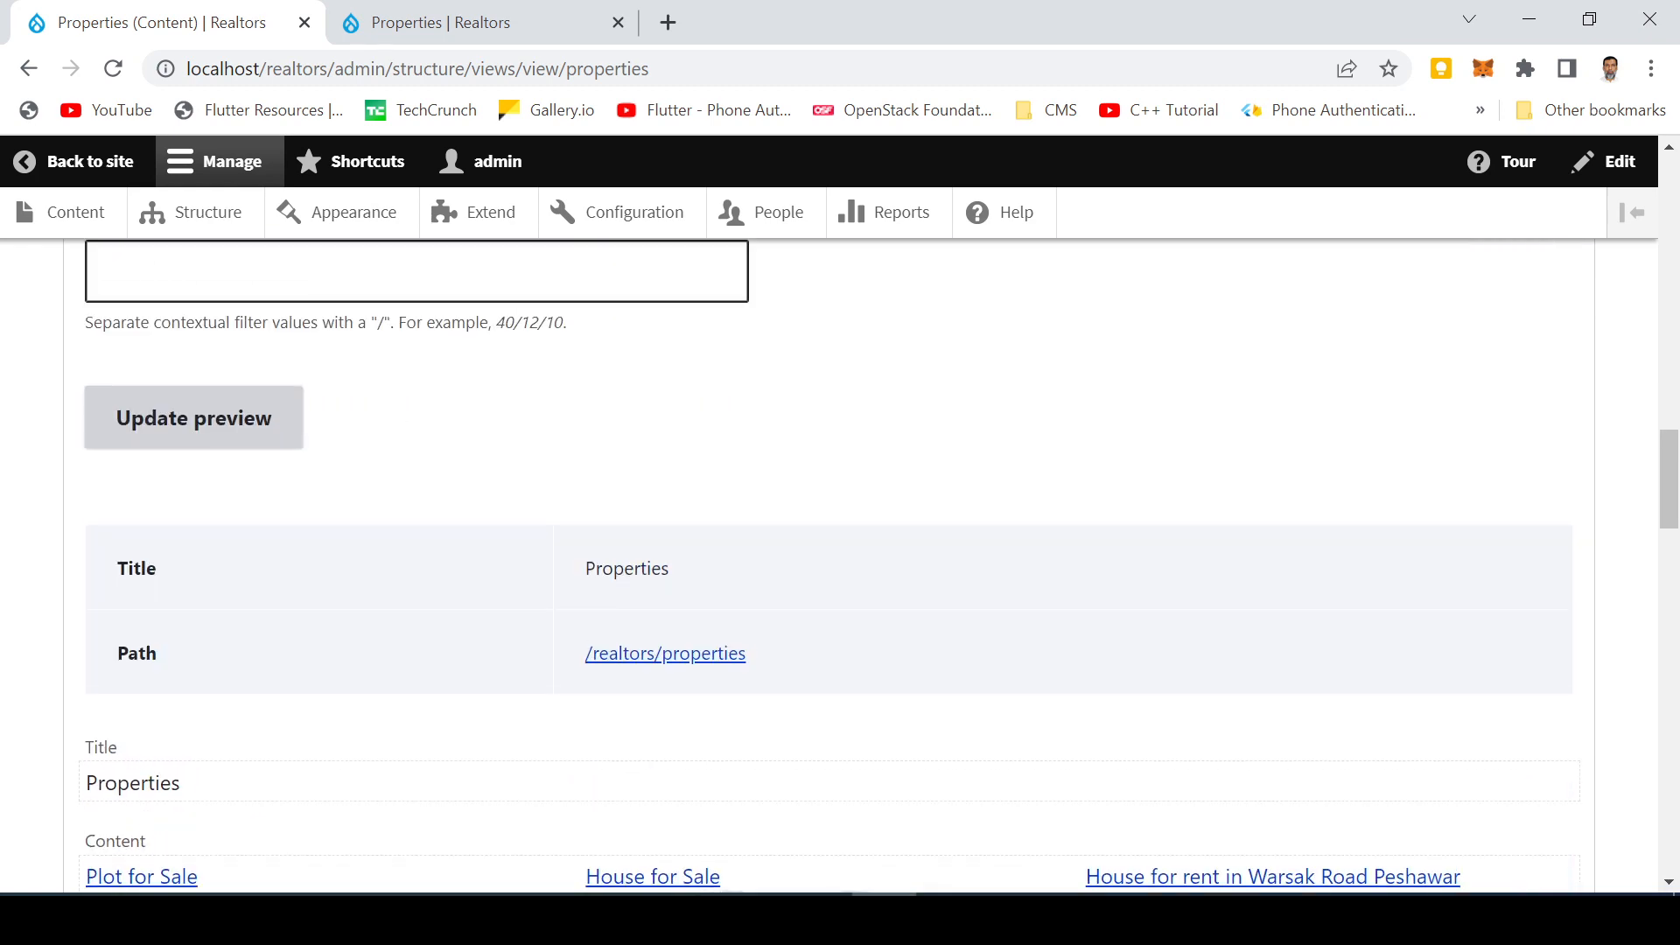
Change the Default medium date format string to d/m/Y in the site's date and time formats, and save it
{"action": "left_click", "coordinate": [632, 229]}
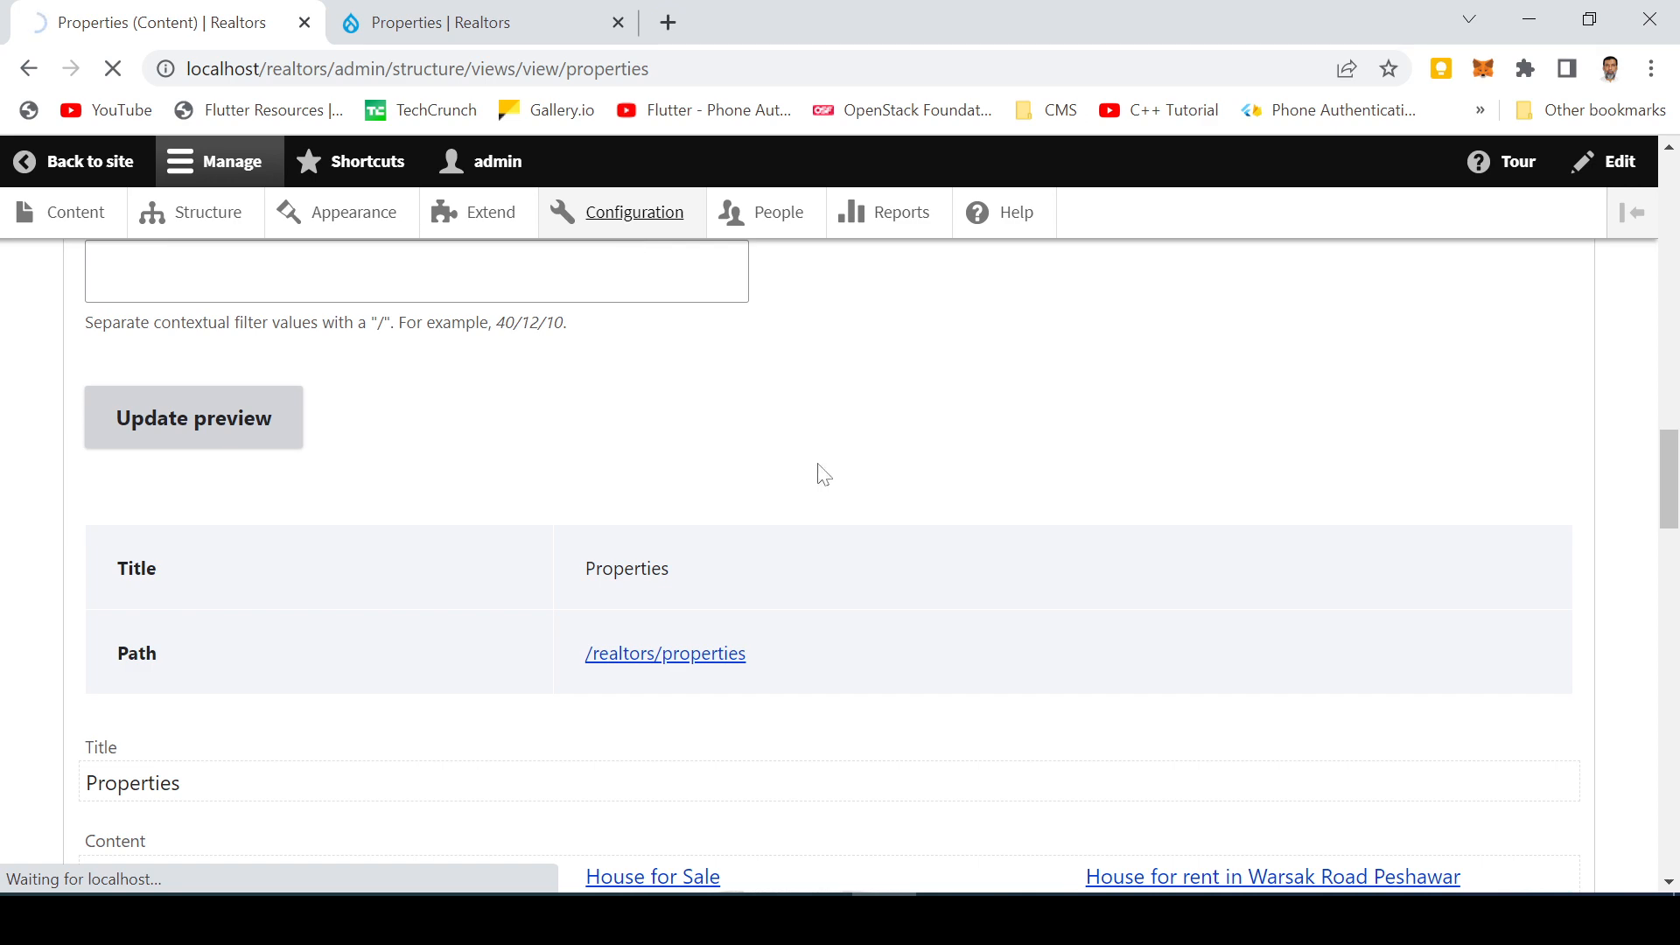
{"action": "scroll", "coordinate": [752, 483], "scroll_direction": "down", "scroll_amount": 4}
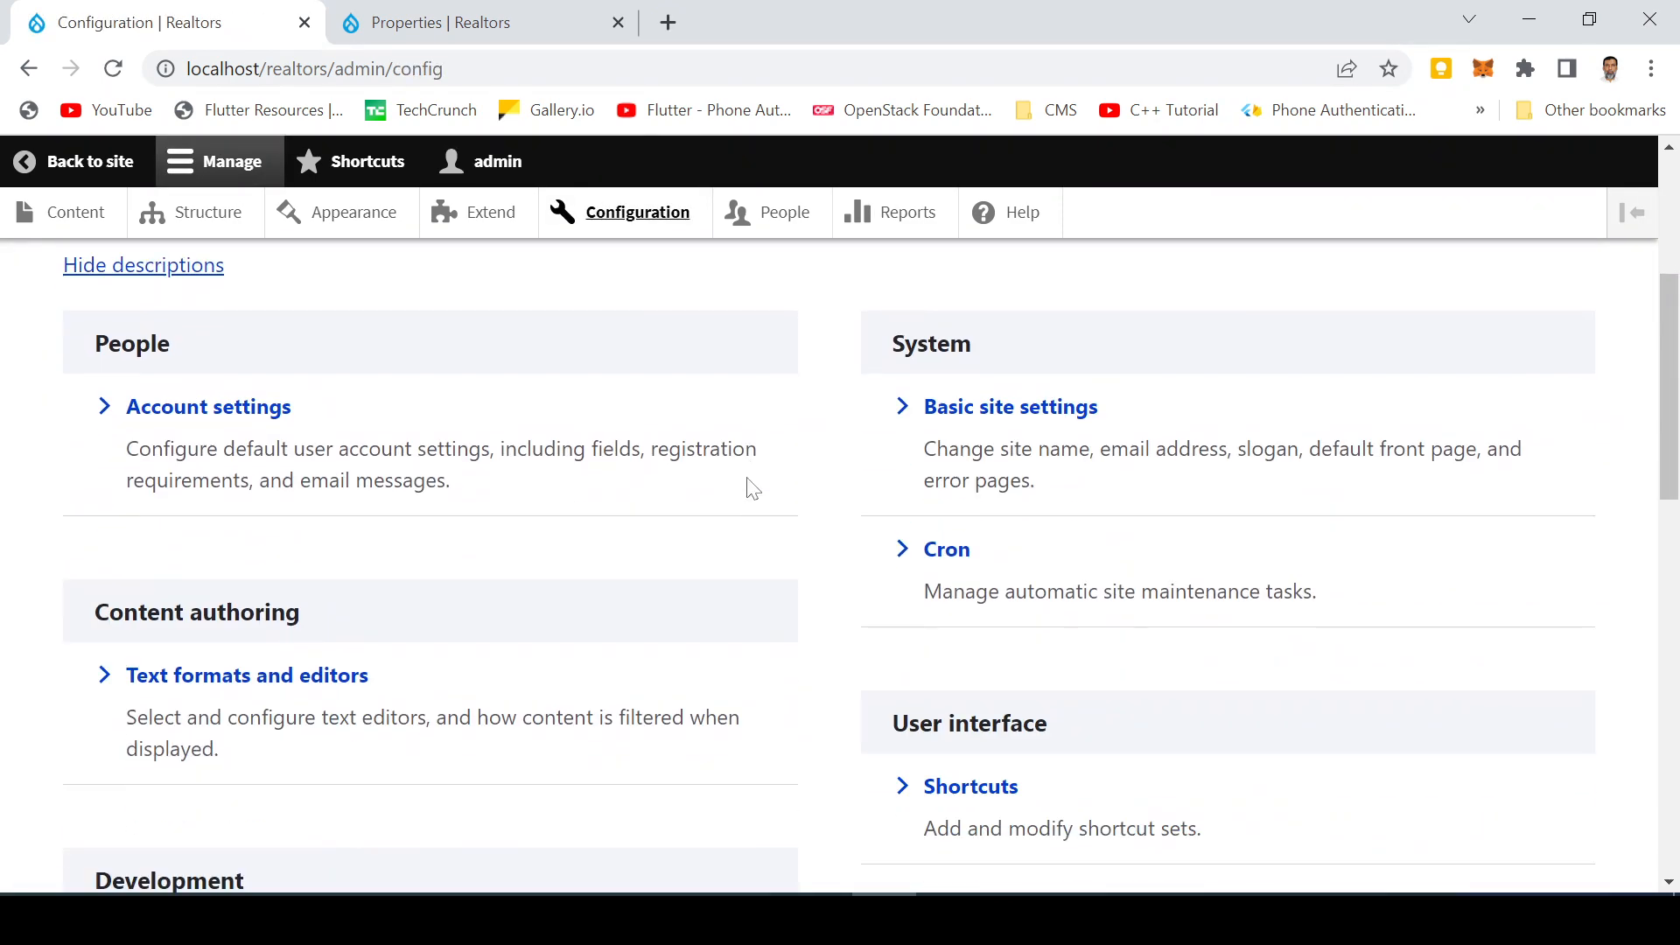
{"action": "scroll", "coordinate": [713, 514], "scroll_direction": "down", "scroll_amount": 6}
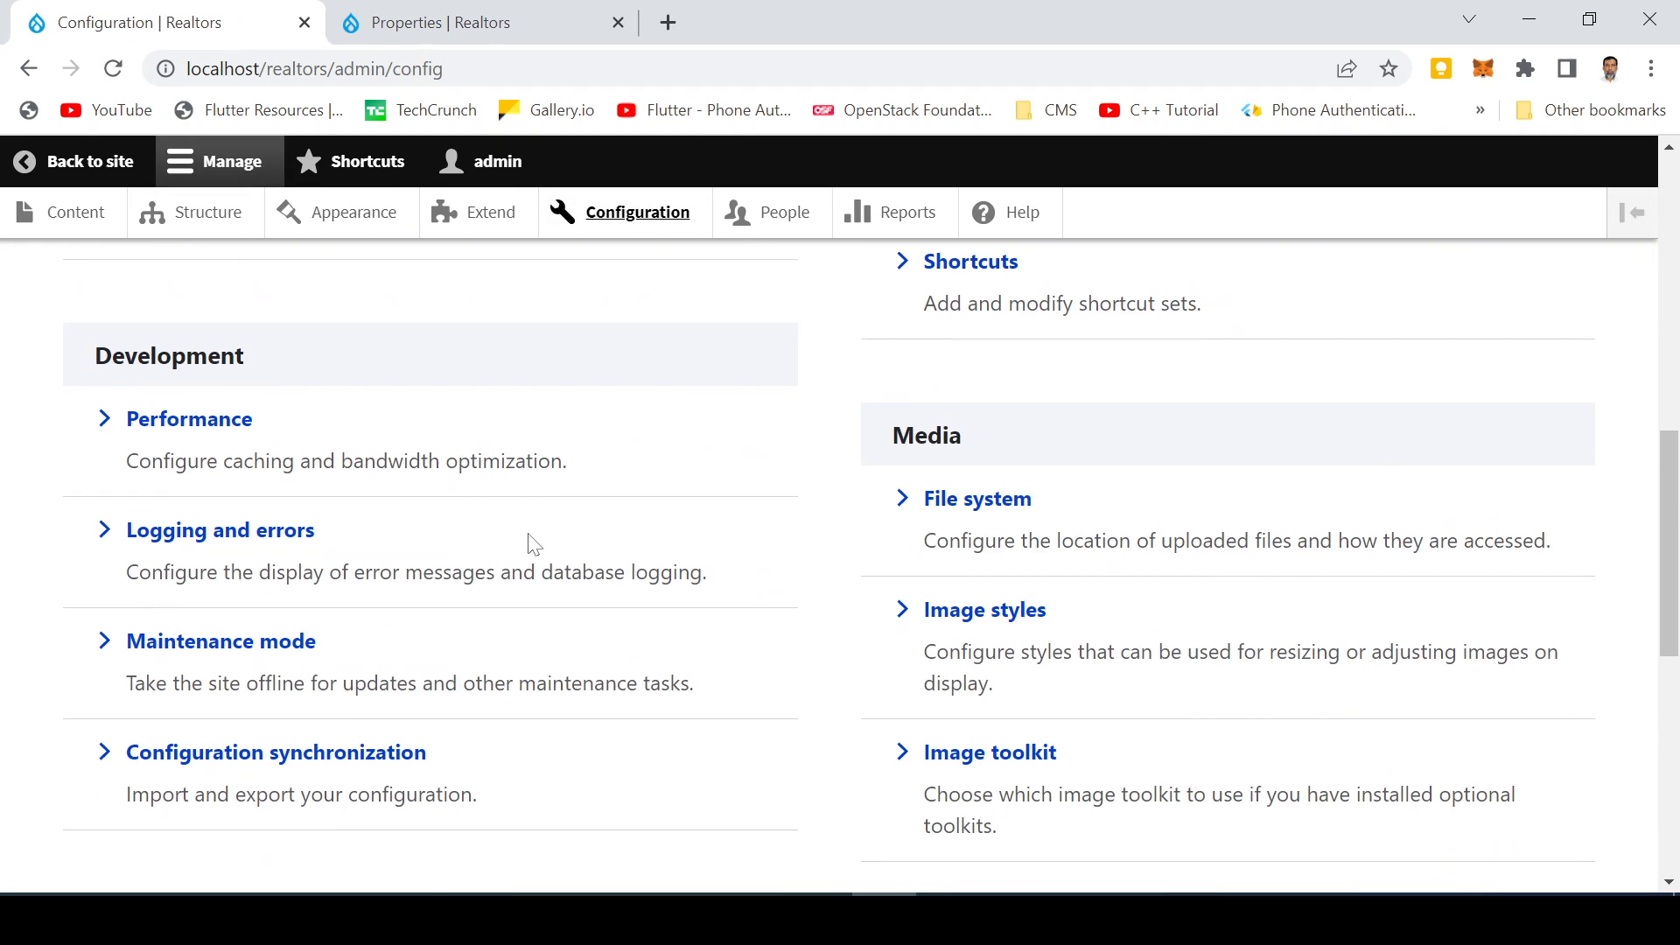
{"action": "scroll", "coordinate": [533, 543], "scroll_direction": "down", "scroll_amount": 4}
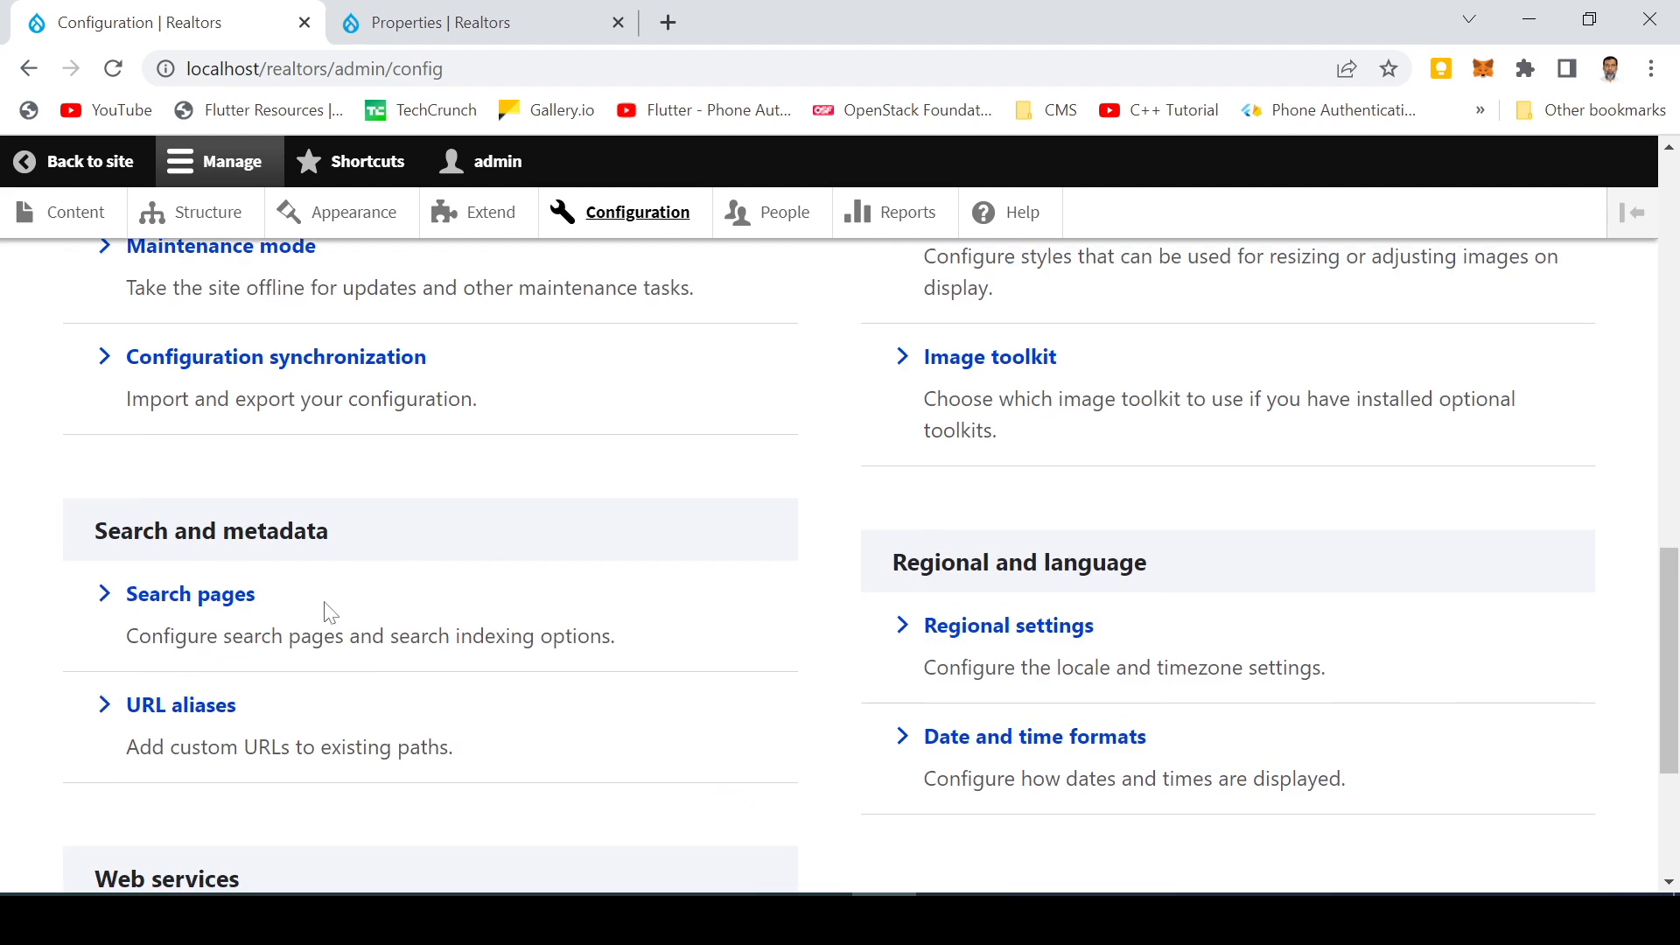
{"action": "scroll", "coordinate": [326, 610], "scroll_direction": "down", "scroll_amount": 2}
{"action": "left_click", "coordinate": [1088, 622]}
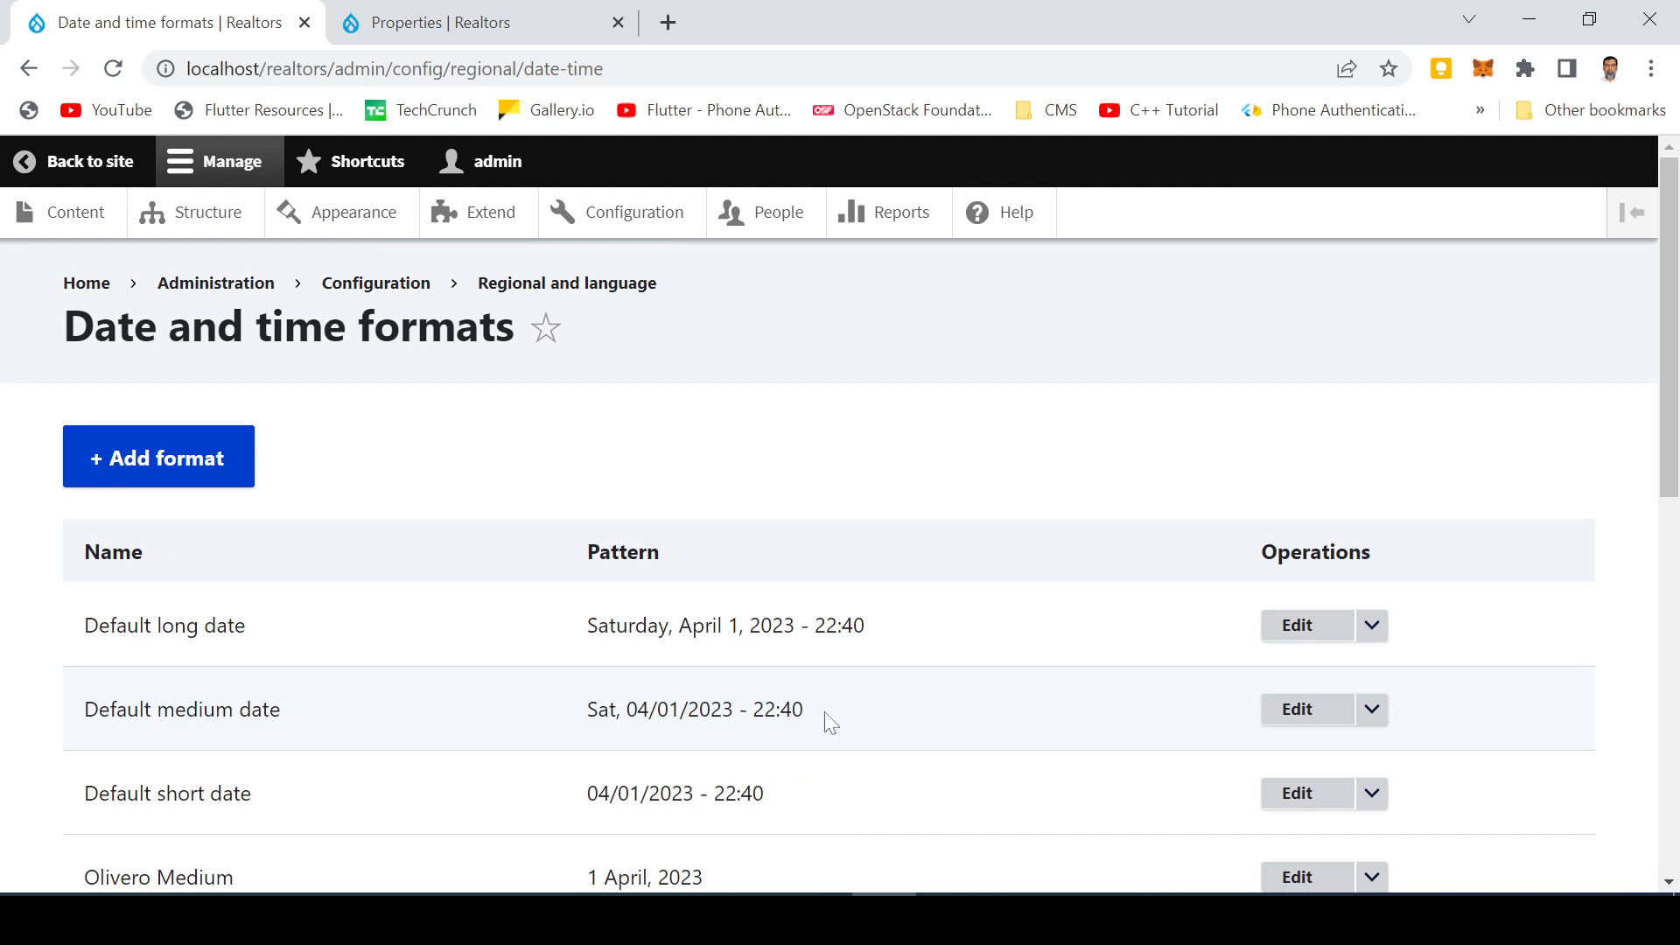
{"action": "left_click", "coordinate": [1308, 714]}
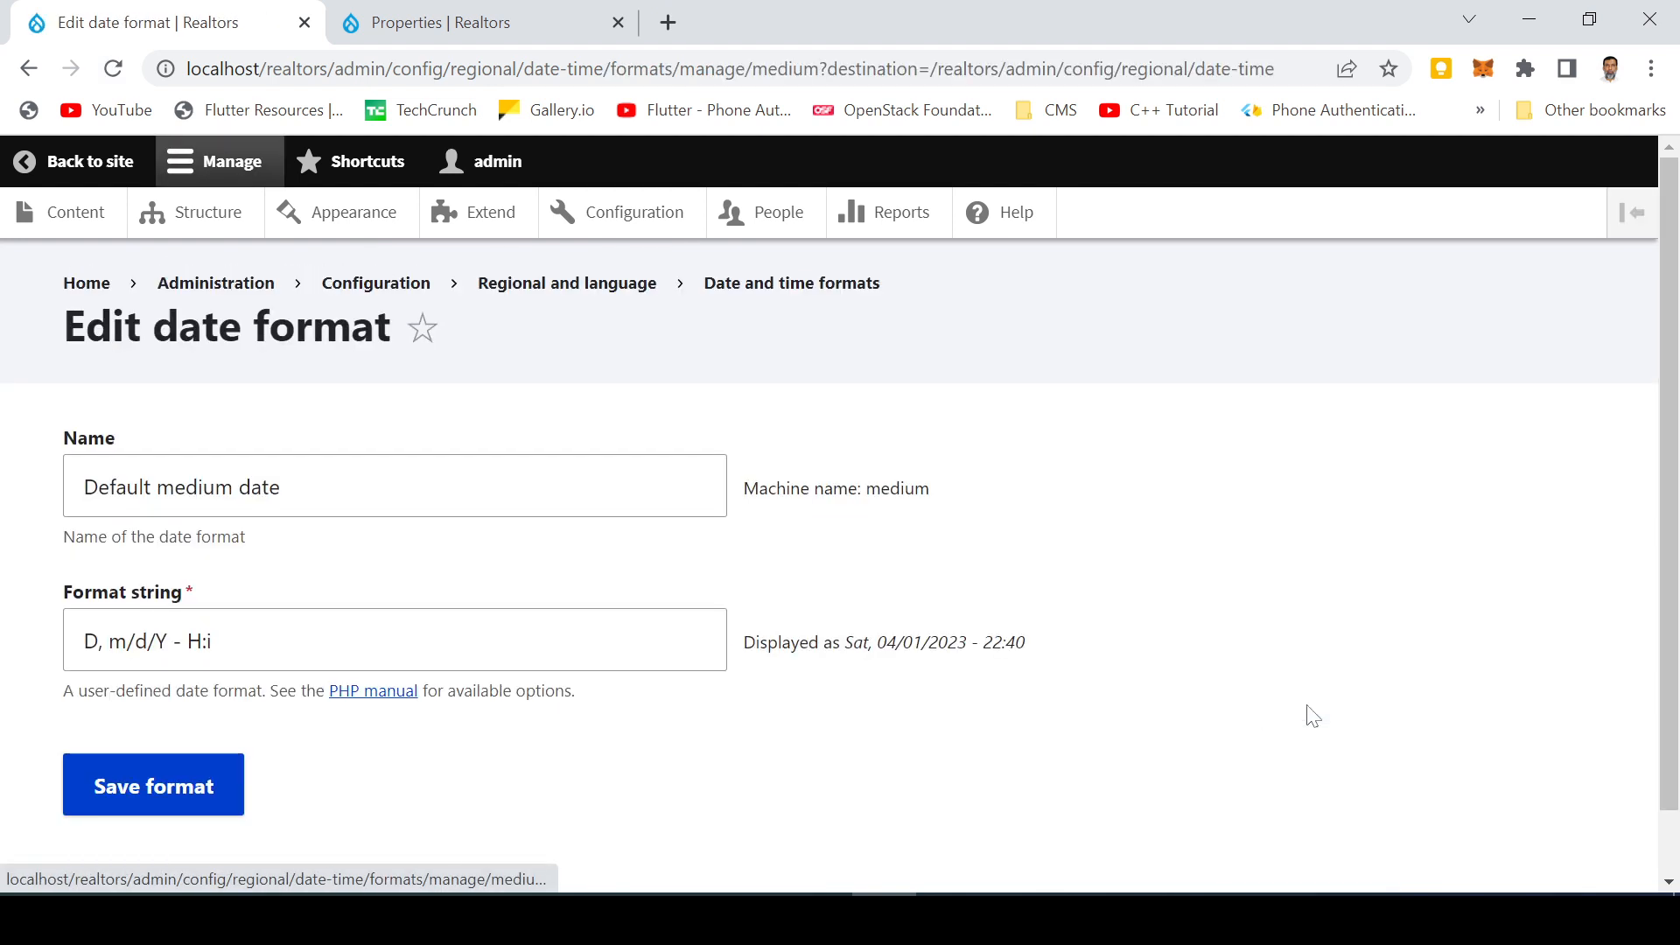
{"action": "left_click_drag", "start_coordinate": [214, 641], "coordinate": [18, 634]}
{"action": "type", "text": "d/"}
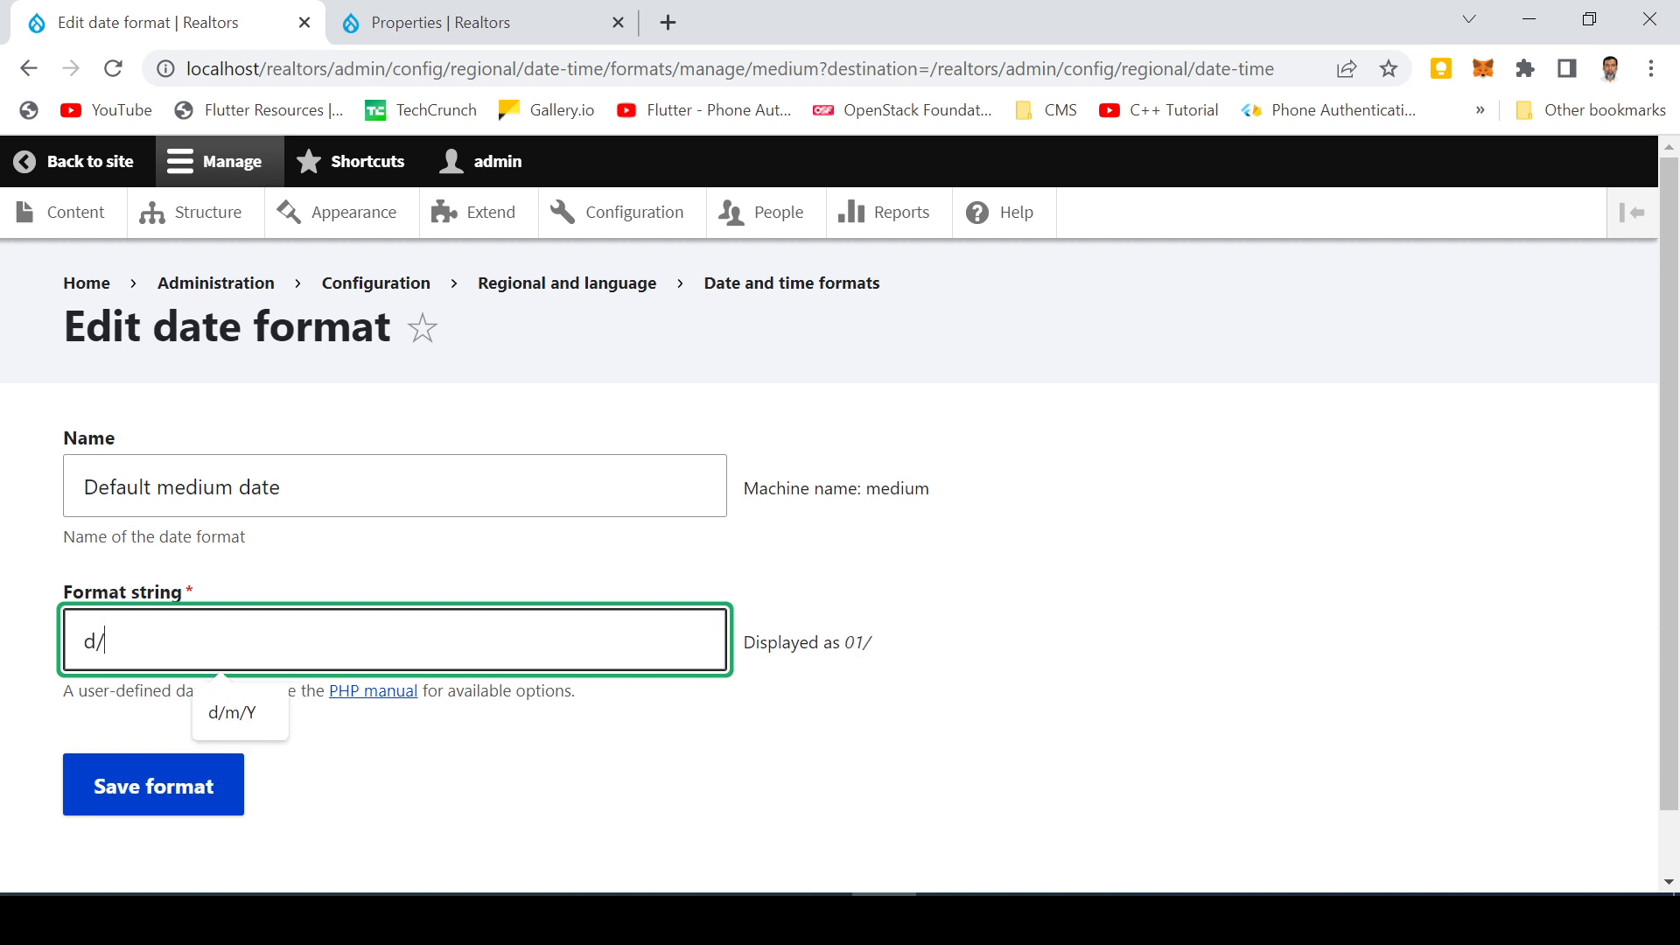
{"action": "type", "text": "m/Y"}
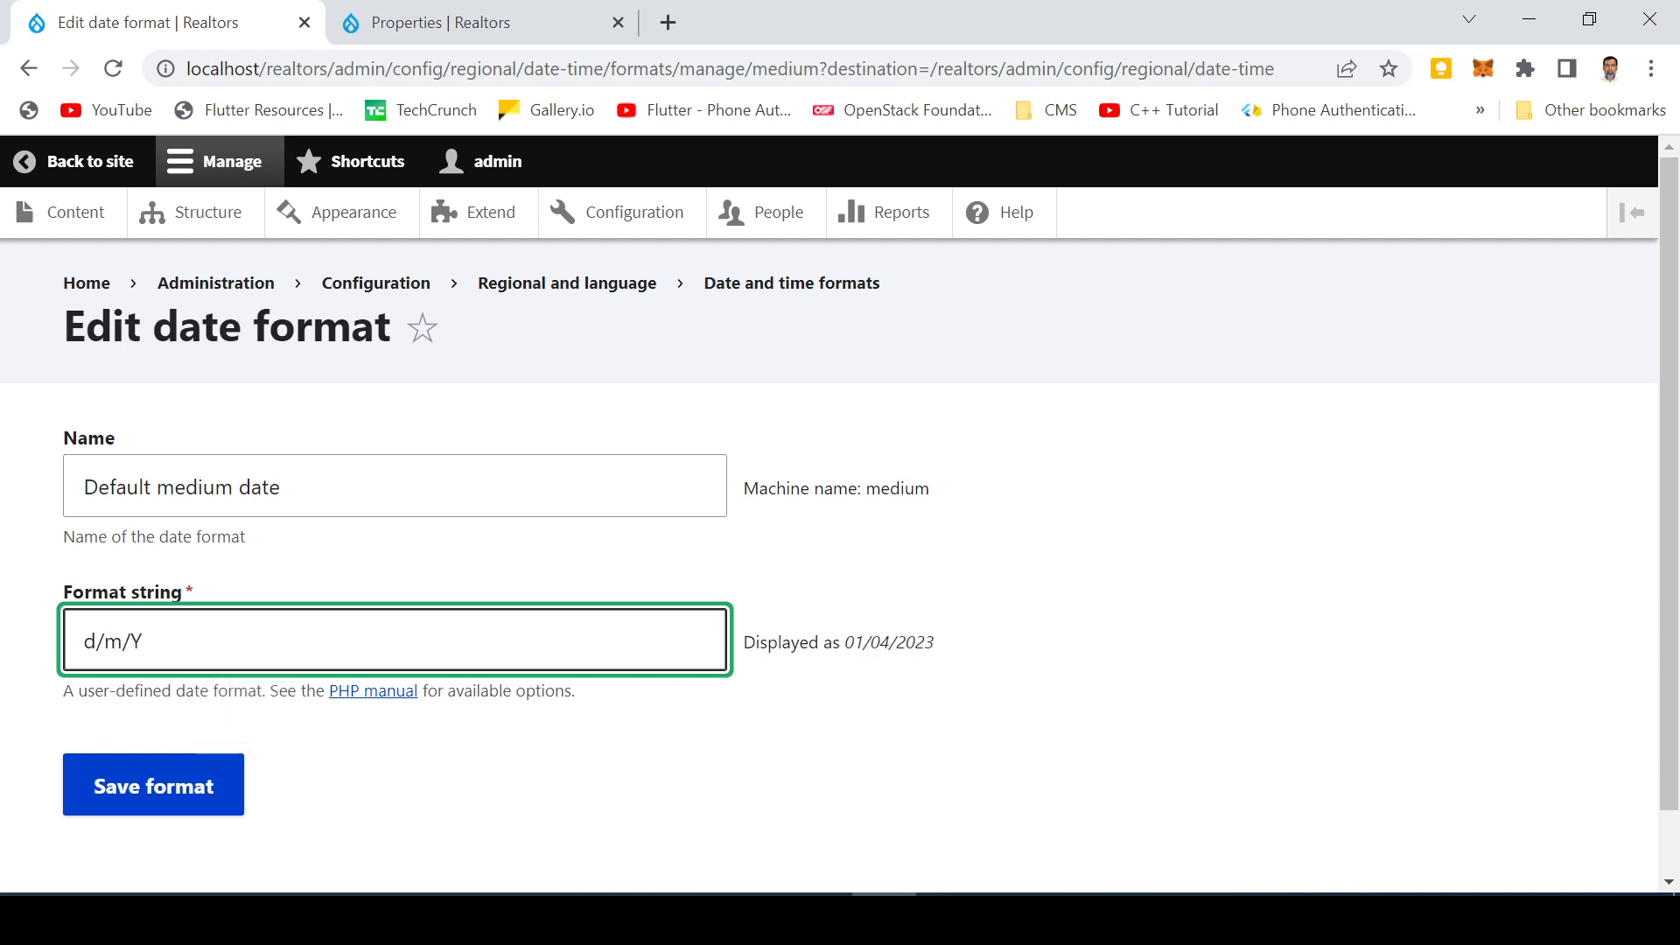
{"action": "left_click", "coordinate": [145, 787]}
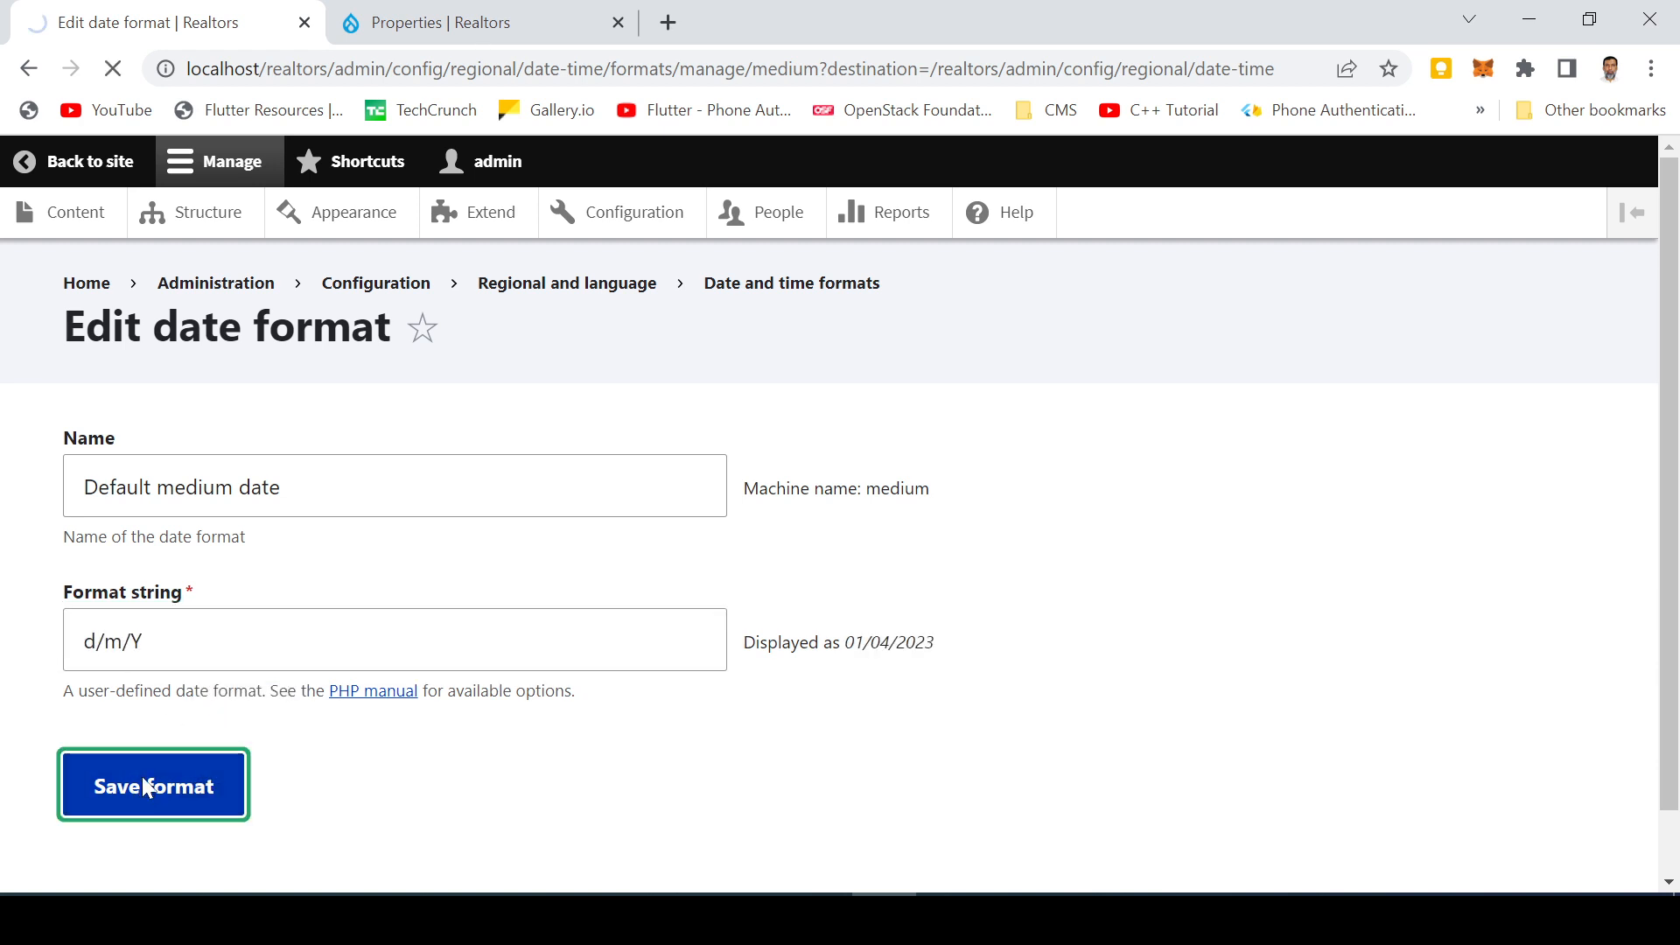
Return to the site and view the Plot for Sale property page
{"action": "scroll", "coordinate": [375, 555], "scroll_direction": "down", "scroll_amount": 6}
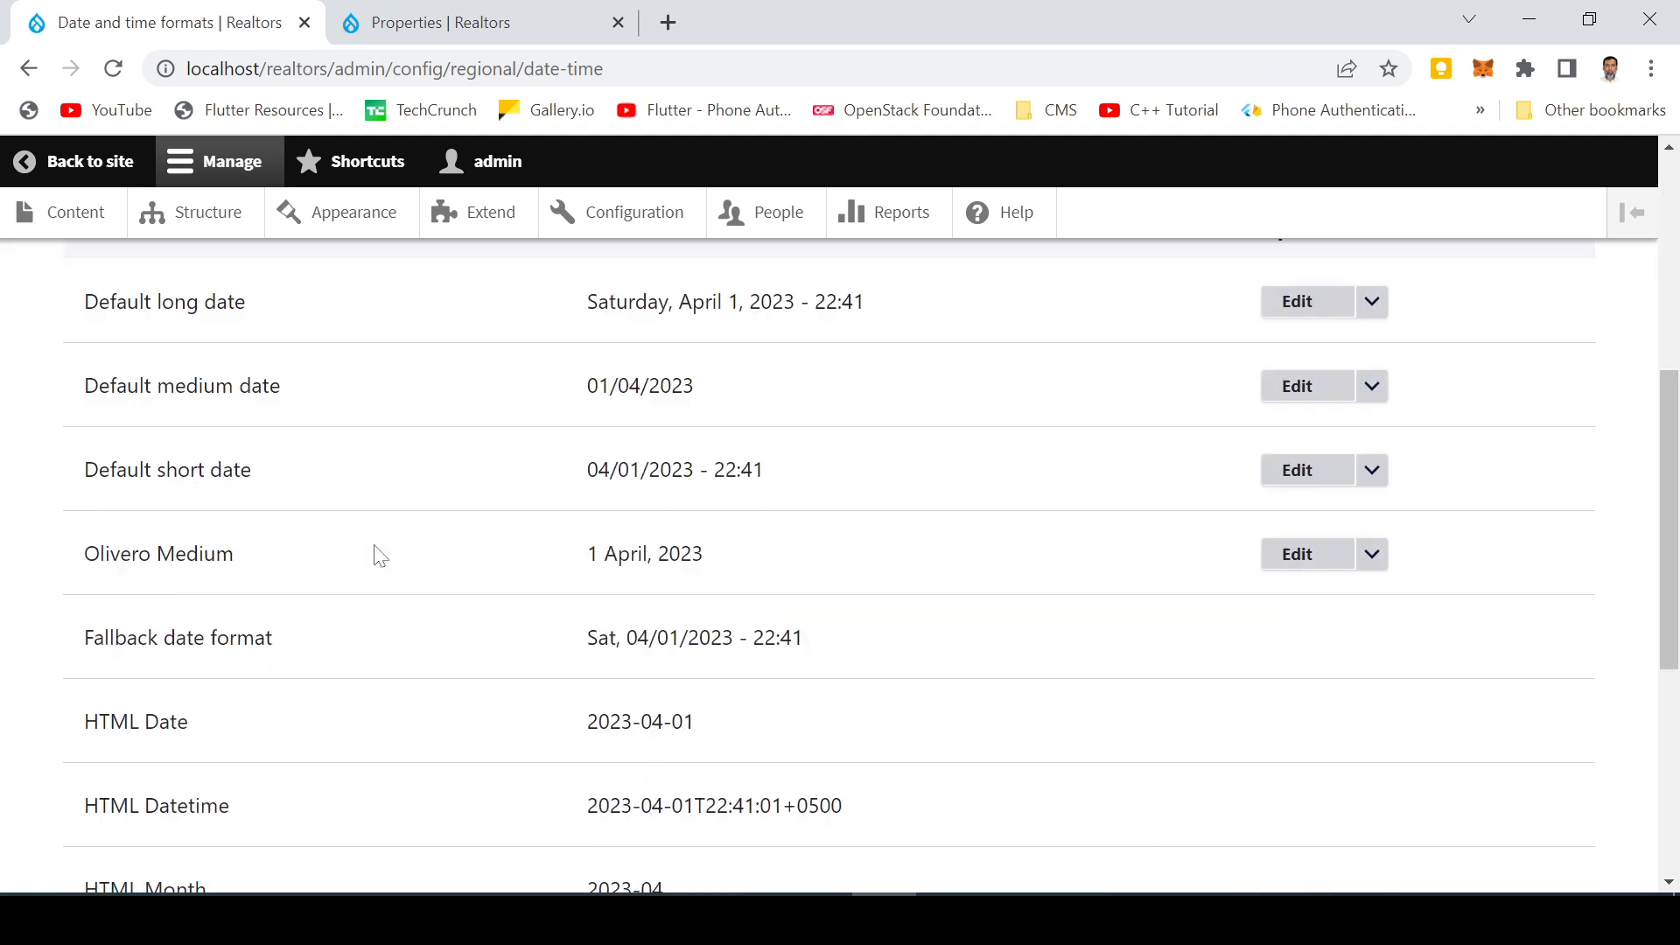
{"action": "scroll", "coordinate": [376, 555], "scroll_direction": "up", "scroll_amount": 6}
{"action": "left_click", "coordinate": [94, 160]}
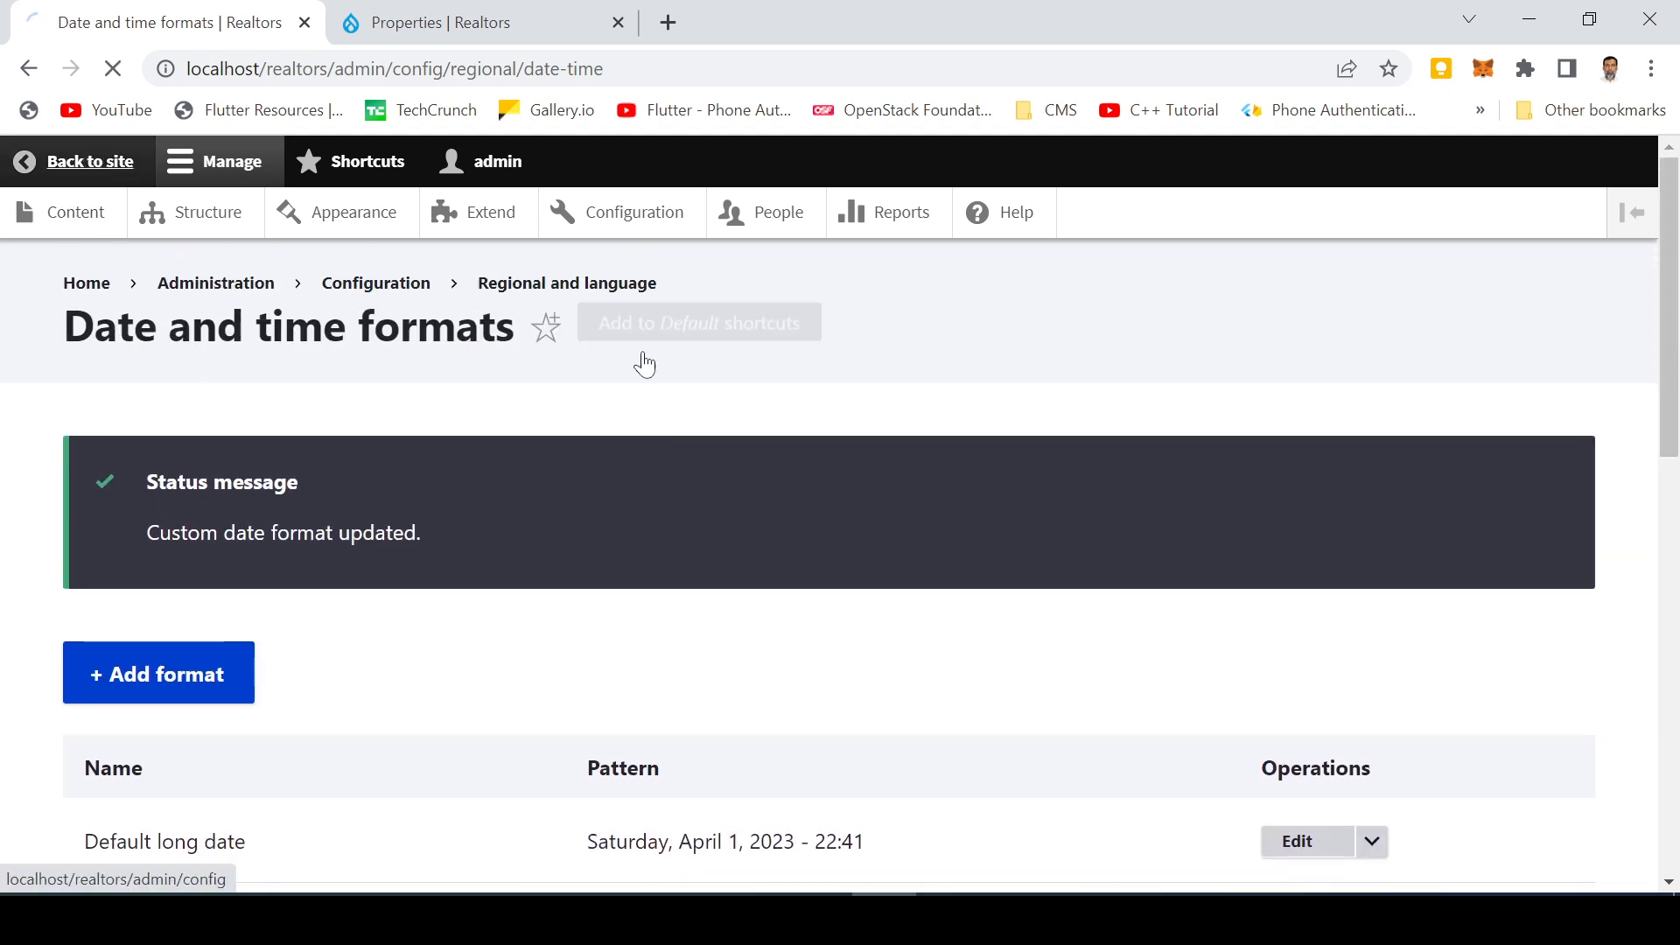
{"action": "scroll", "coordinate": [1094, 555], "scroll_direction": "down", "scroll_amount": 9}
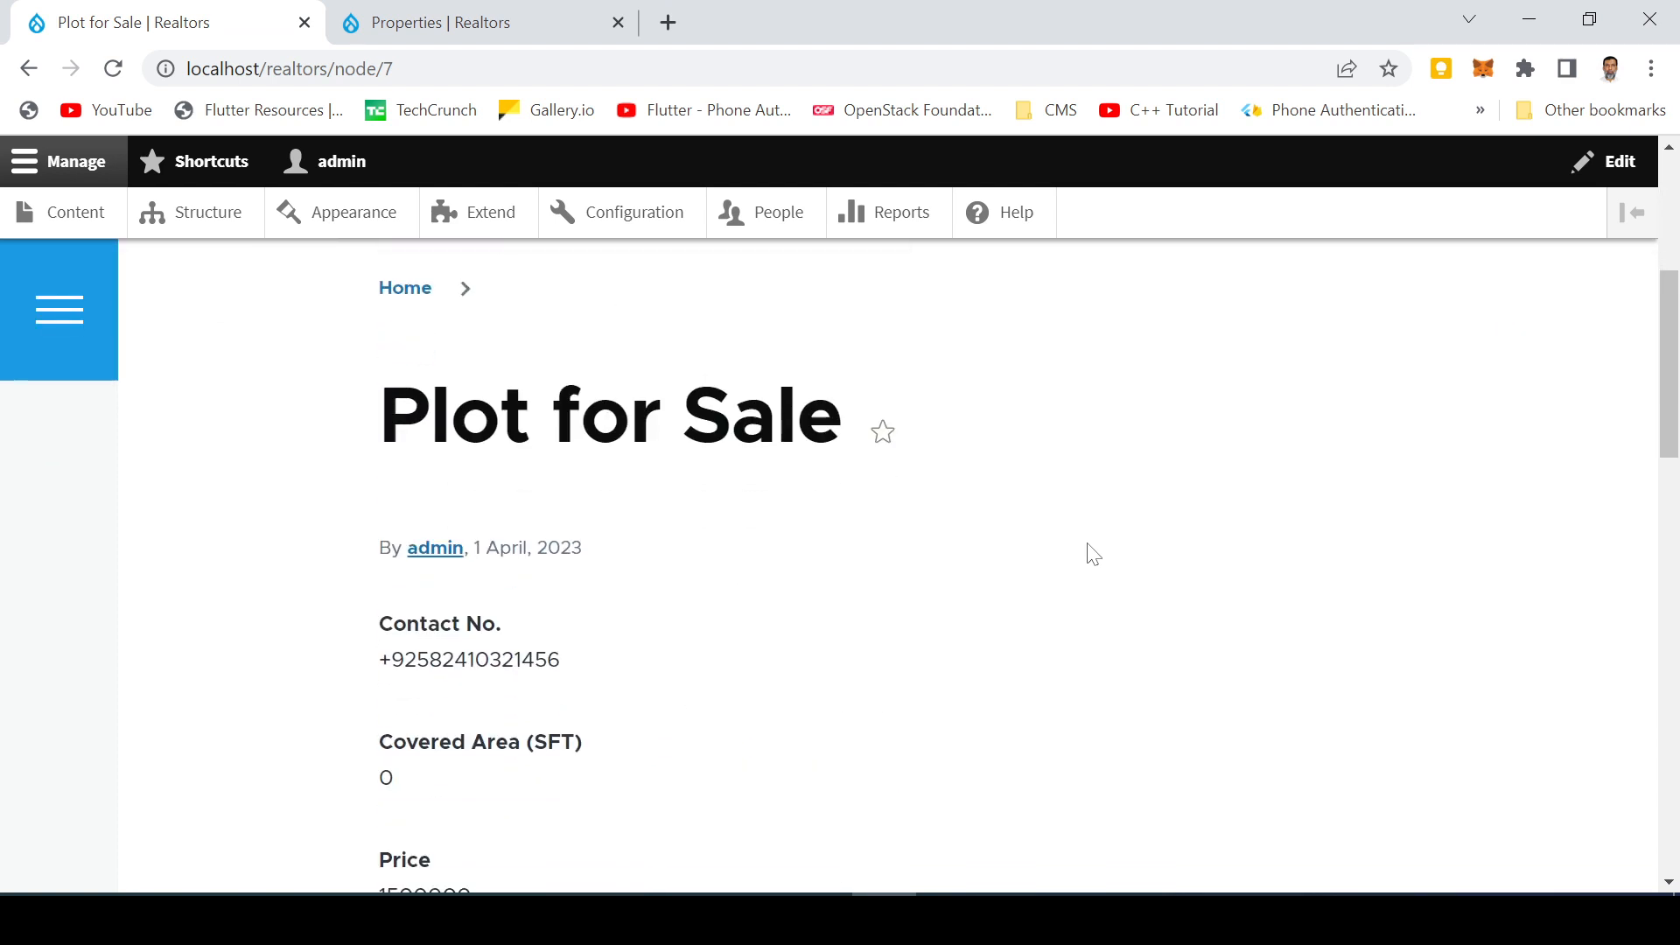
Open the public Properties page and compare its listings in both browser tabs
{"action": "scroll", "coordinate": [1090, 556], "scroll_direction": "up", "scroll_amount": 9}
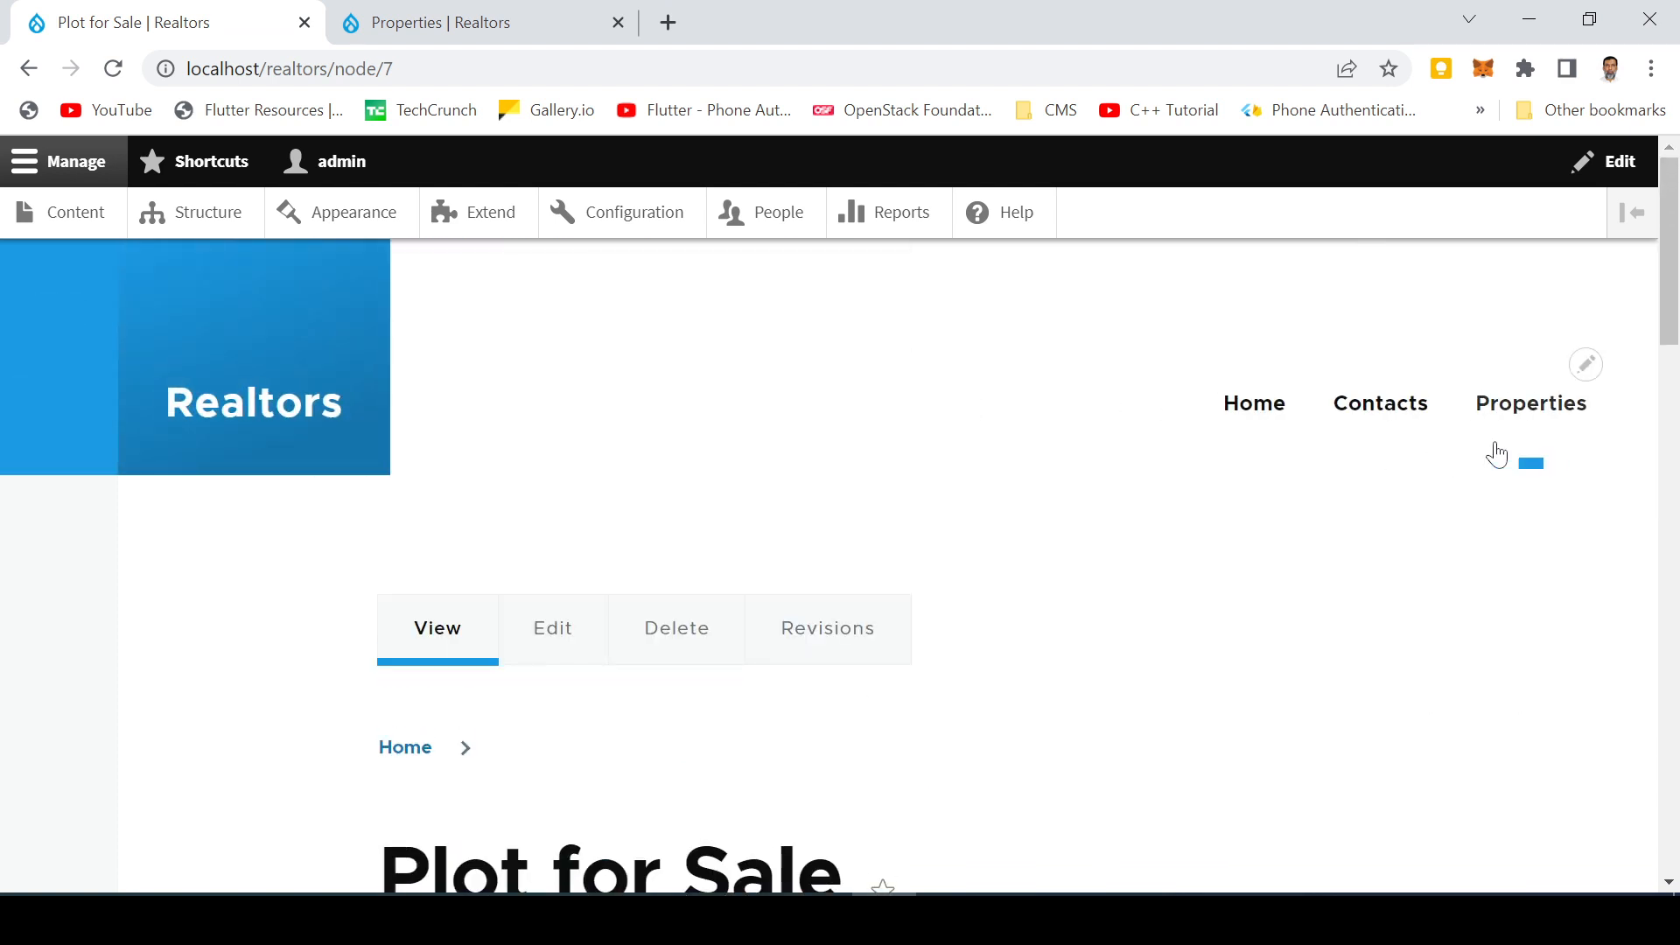
{"action": "left_click", "coordinate": [1508, 419]}
{"action": "scroll", "coordinate": [1242, 555], "scroll_direction": "down", "scroll_amount": 8}
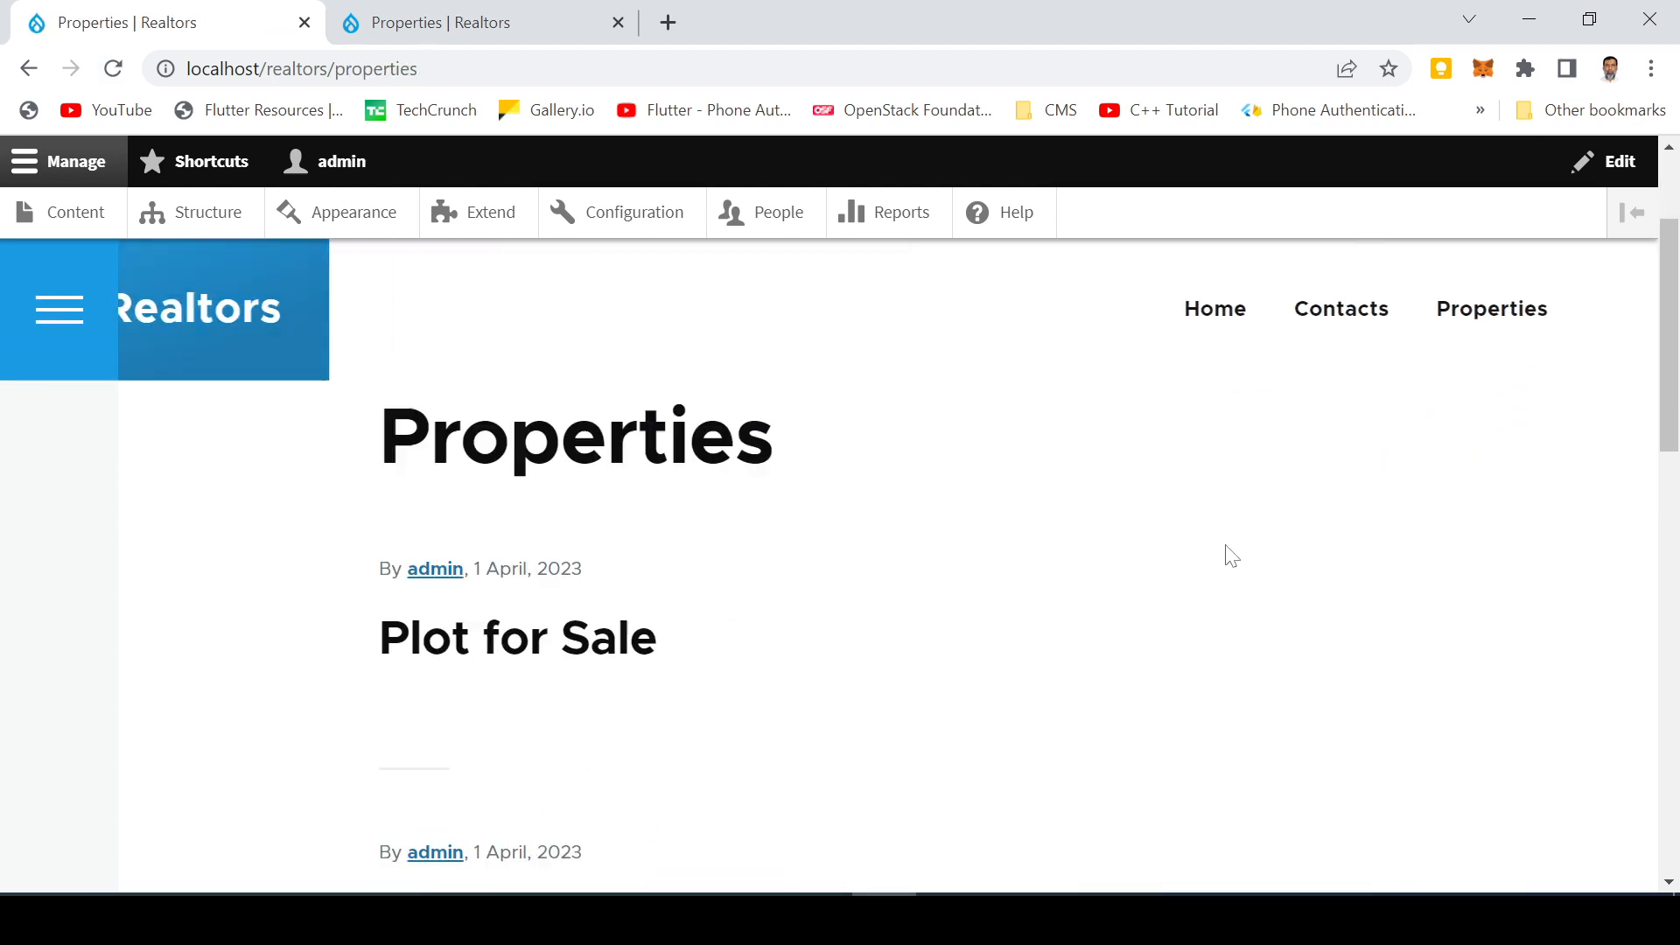
{"action": "scroll", "coordinate": [1228, 556], "scroll_direction": "up", "scroll_amount": 3}
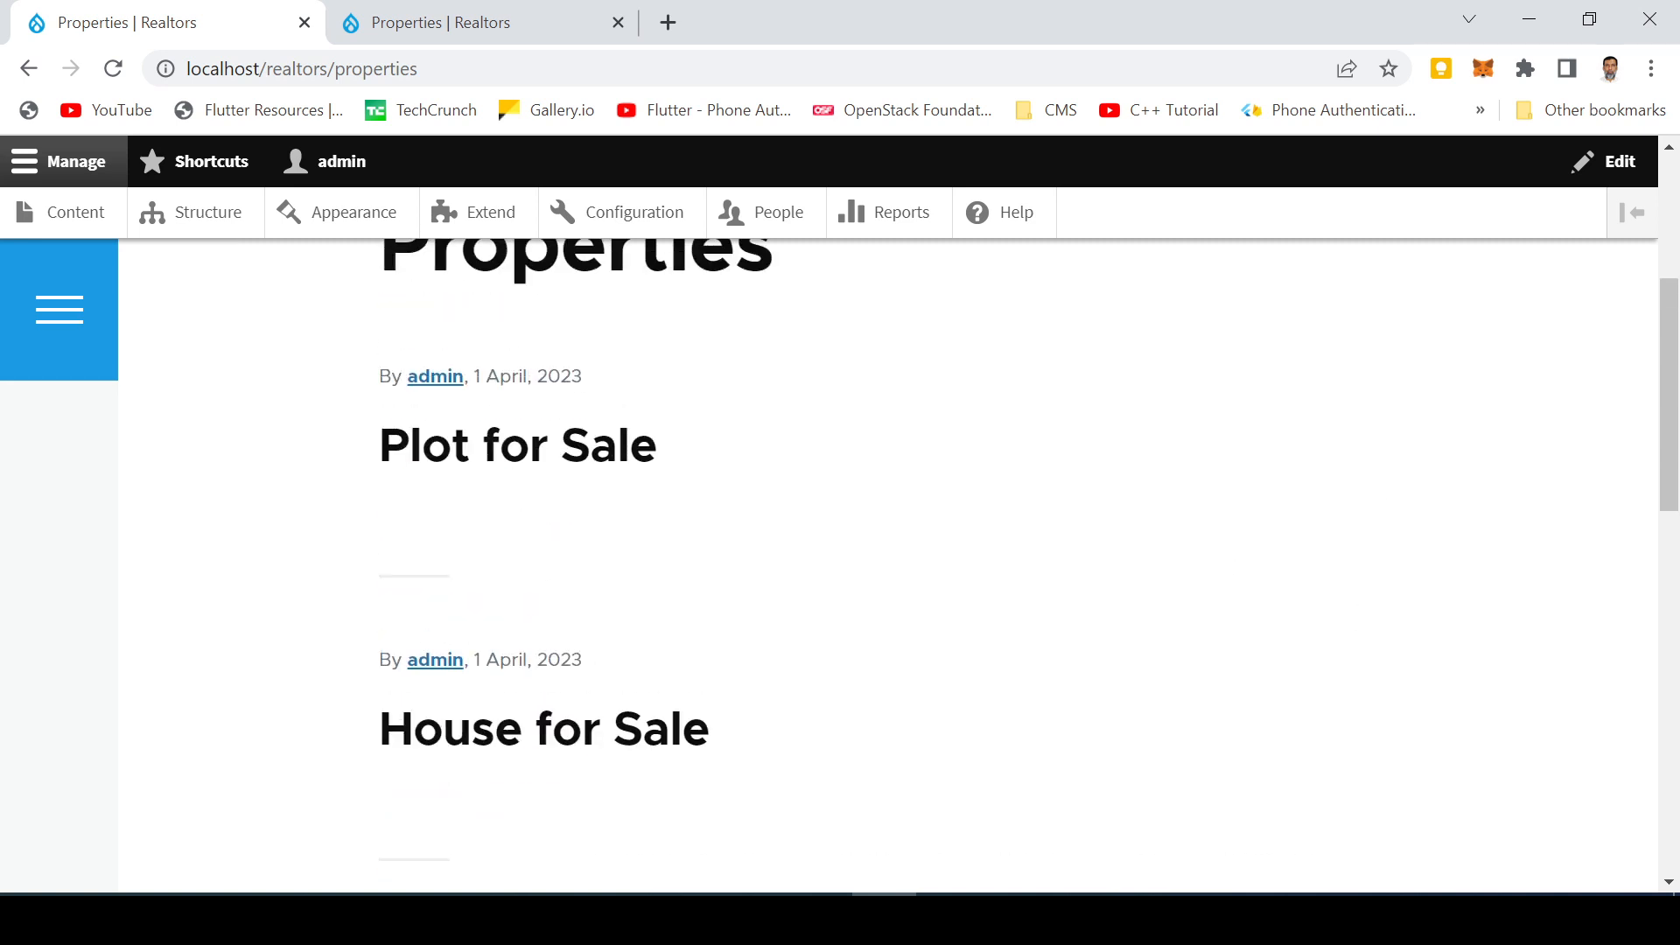
{"action": "left_click", "coordinate": [473, 22]}
{"action": "scroll", "coordinate": [443, 437], "scroll_direction": "down", "scroll_amount": 6}
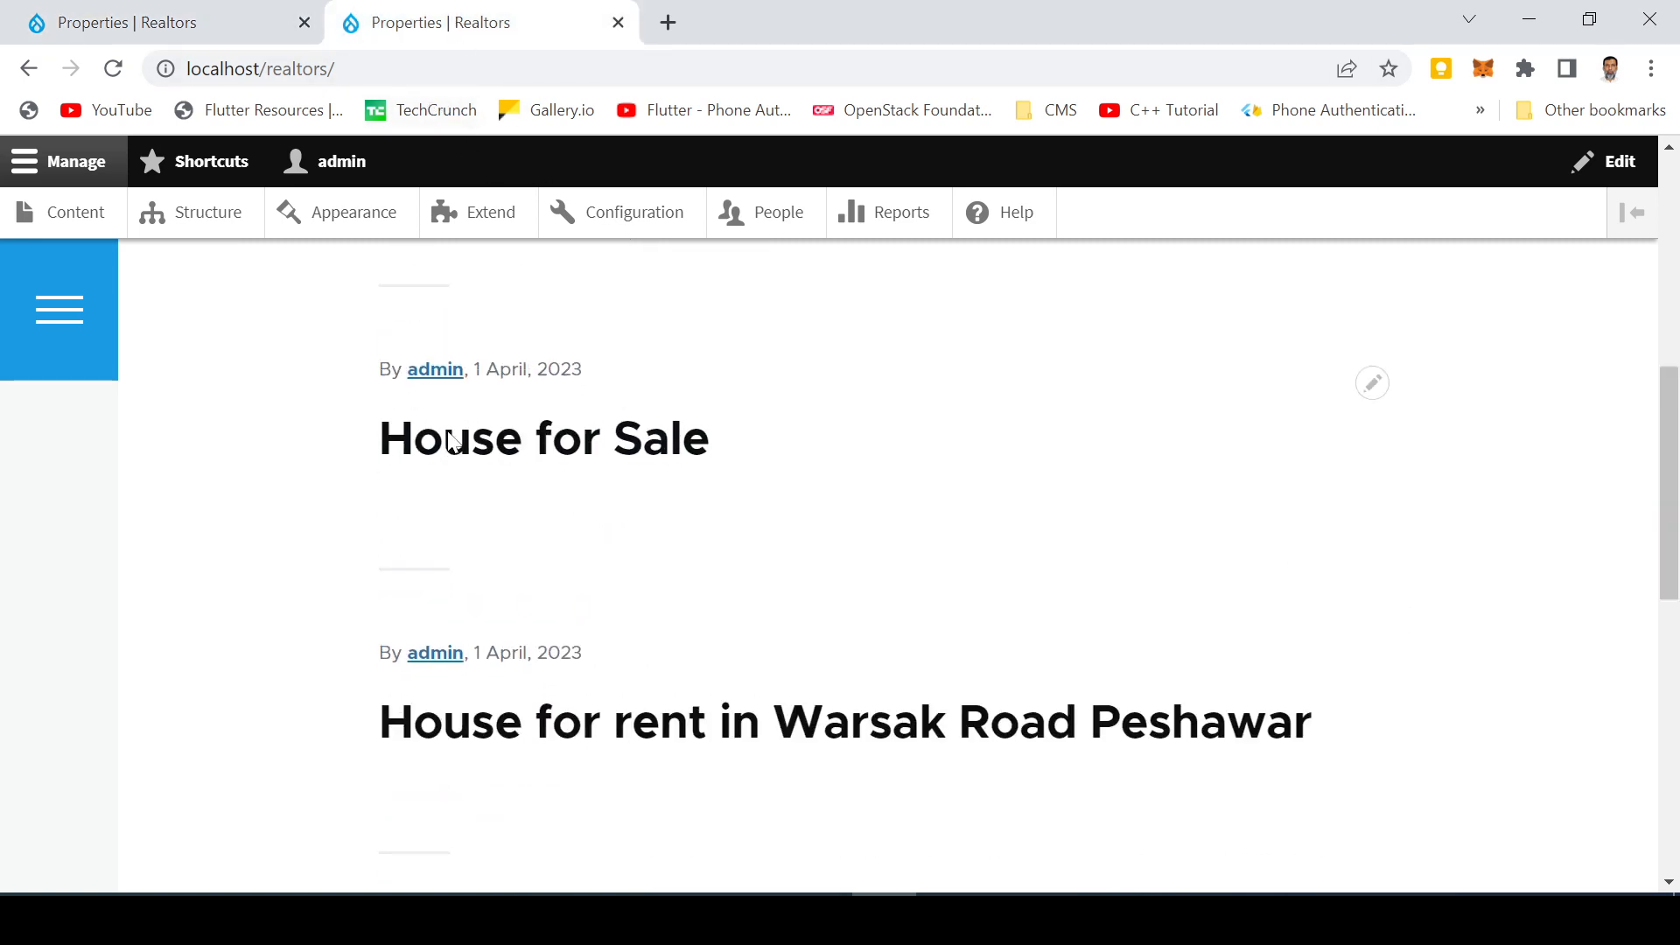
{"action": "left_click", "coordinate": [175, 22]}
{"action": "scroll", "coordinate": [197, 420], "scroll_direction": "down", "scroll_amount": 8}
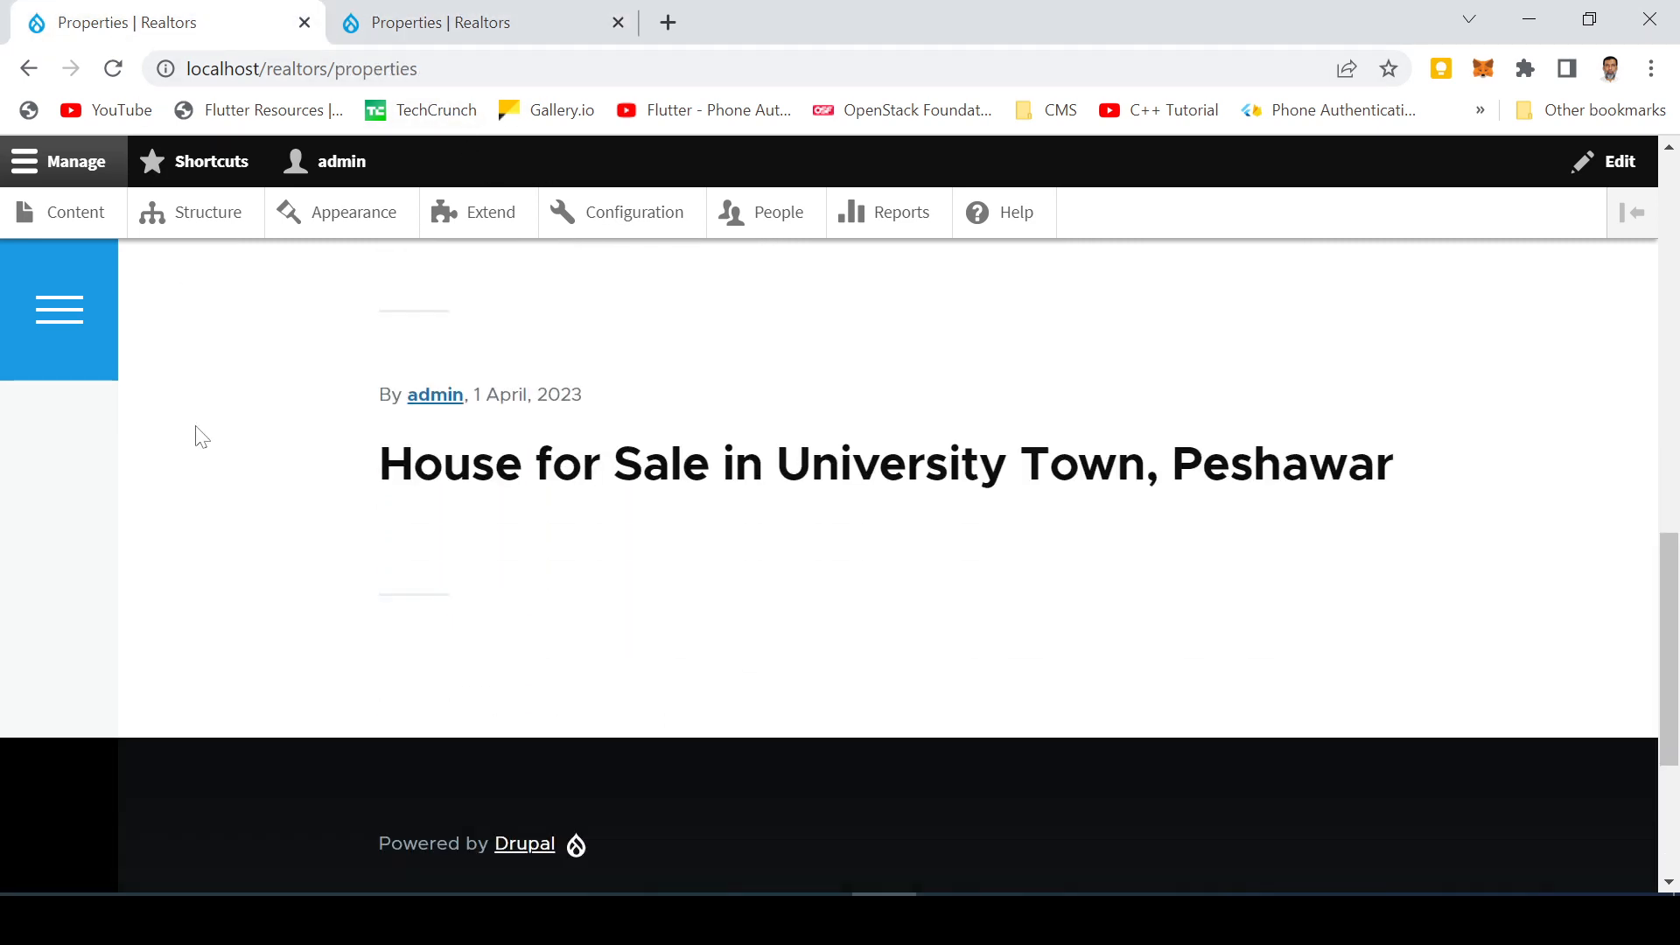
{"action": "scroll", "coordinate": [199, 435], "scroll_direction": "up", "scroll_amount": 5}
{"action": "left_click", "coordinate": [486, 20]}
{"action": "scroll", "coordinate": [454, 359], "scroll_direction": "up", "scroll_amount": 5}
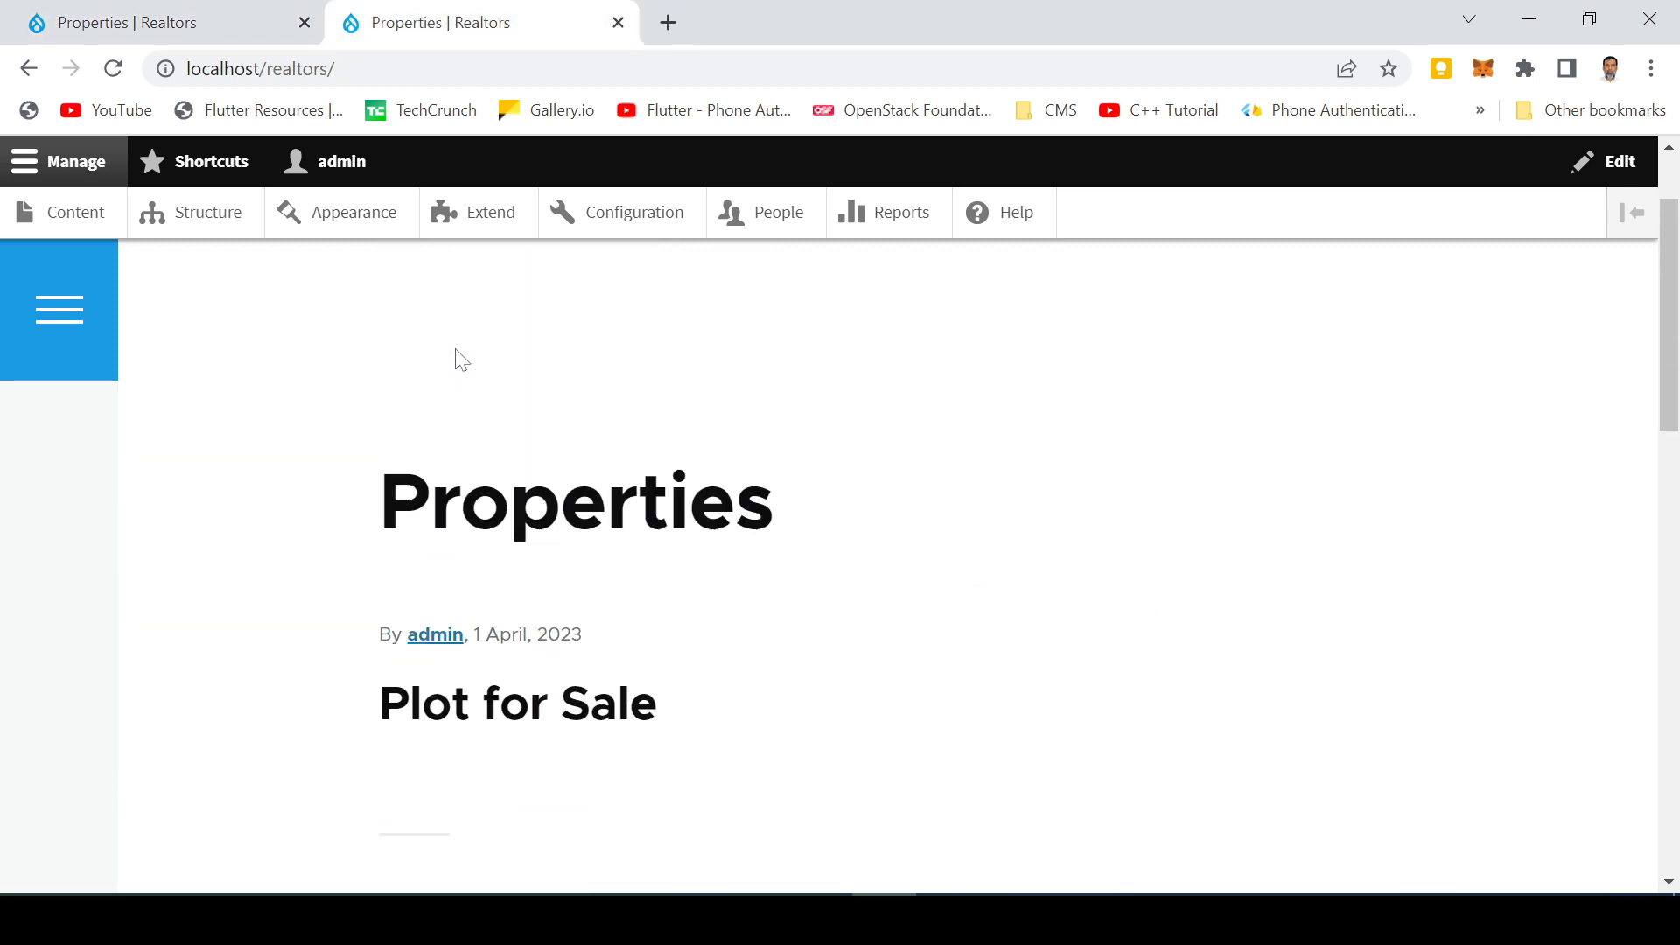
Open the Properties view for editing from the site's Views list and save it
{"action": "left_click", "coordinate": [208, 213]}
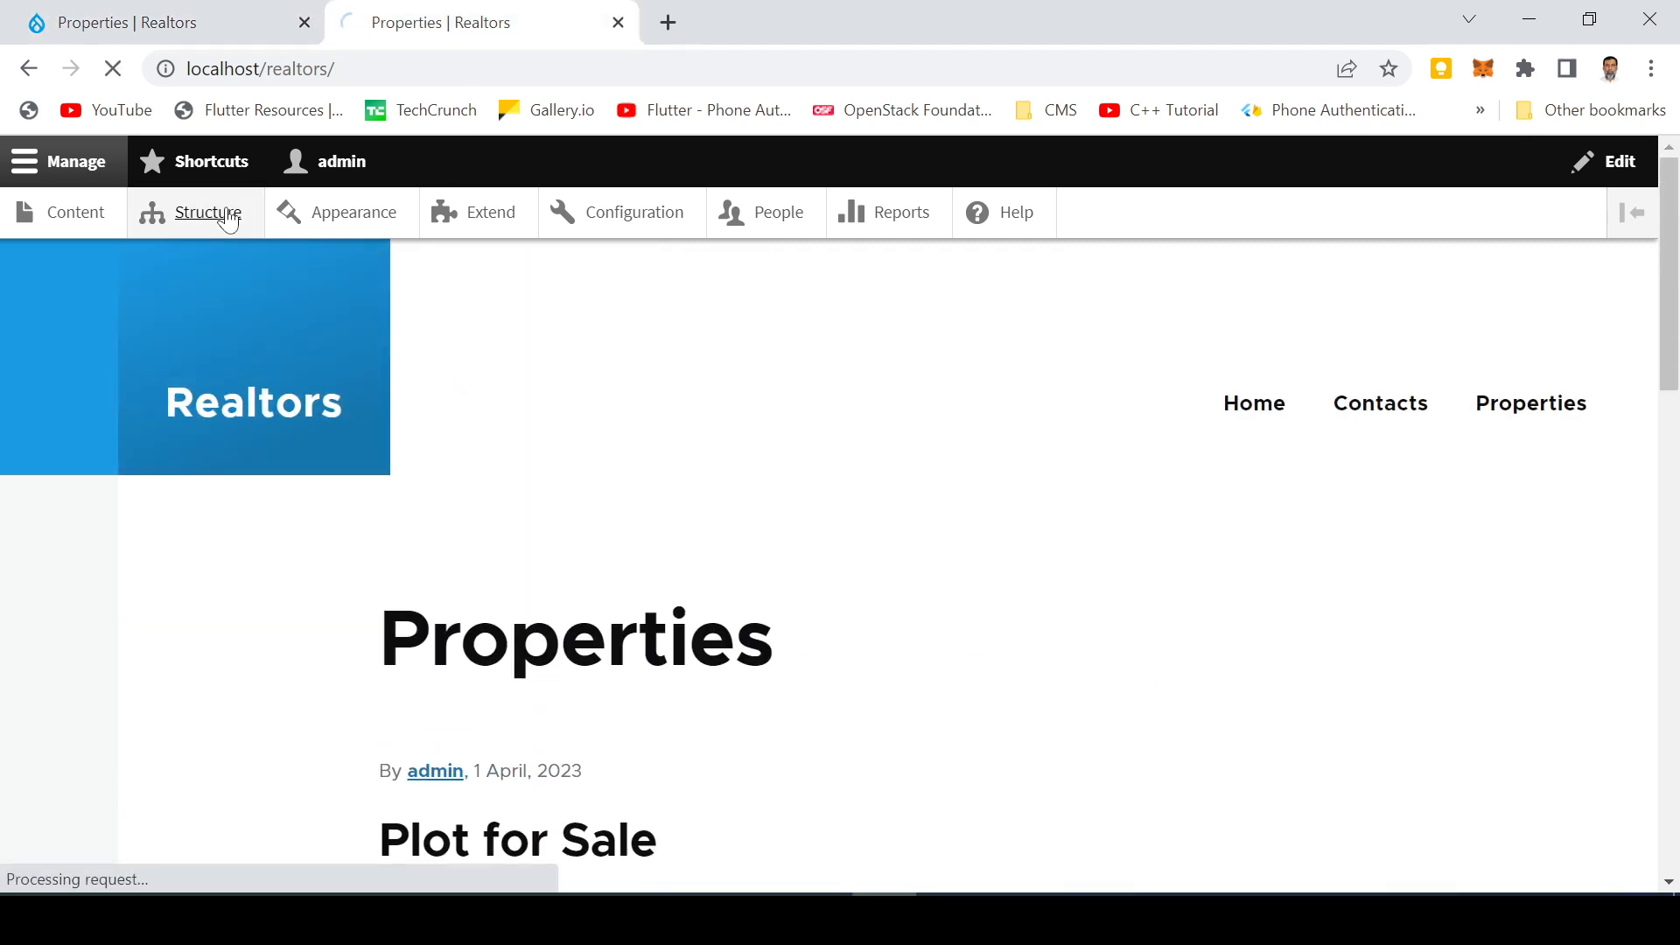
{"action": "scroll", "coordinate": [262, 569], "scroll_direction": "down", "scroll_amount": 5}
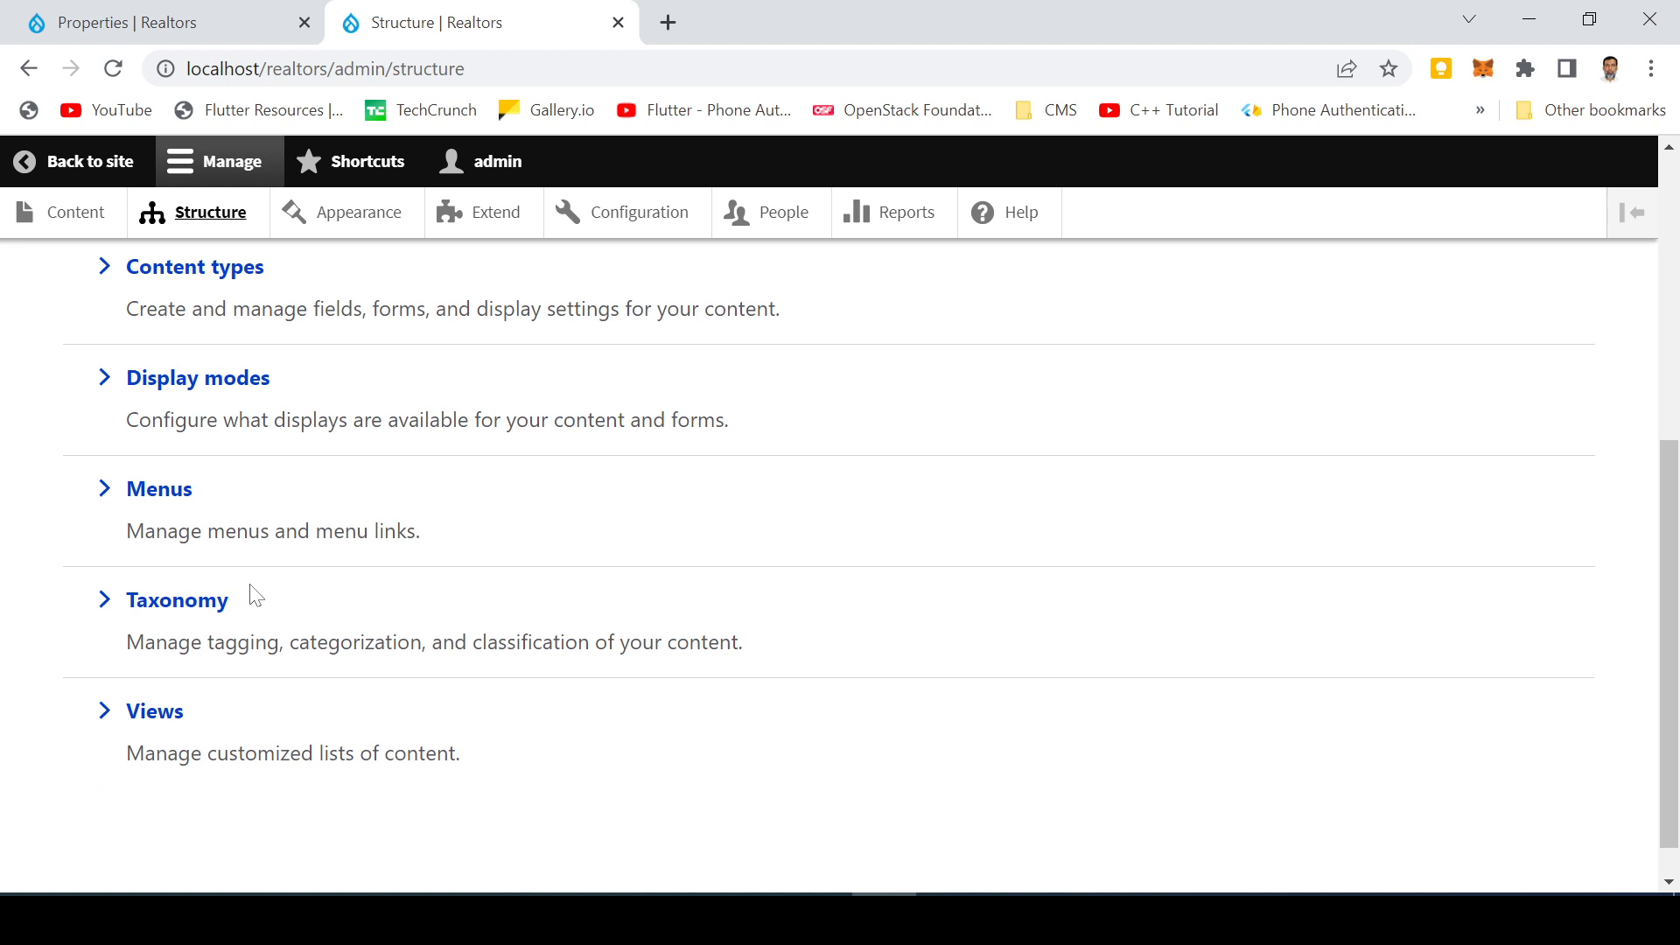
{"action": "left_click", "coordinate": [153, 723]}
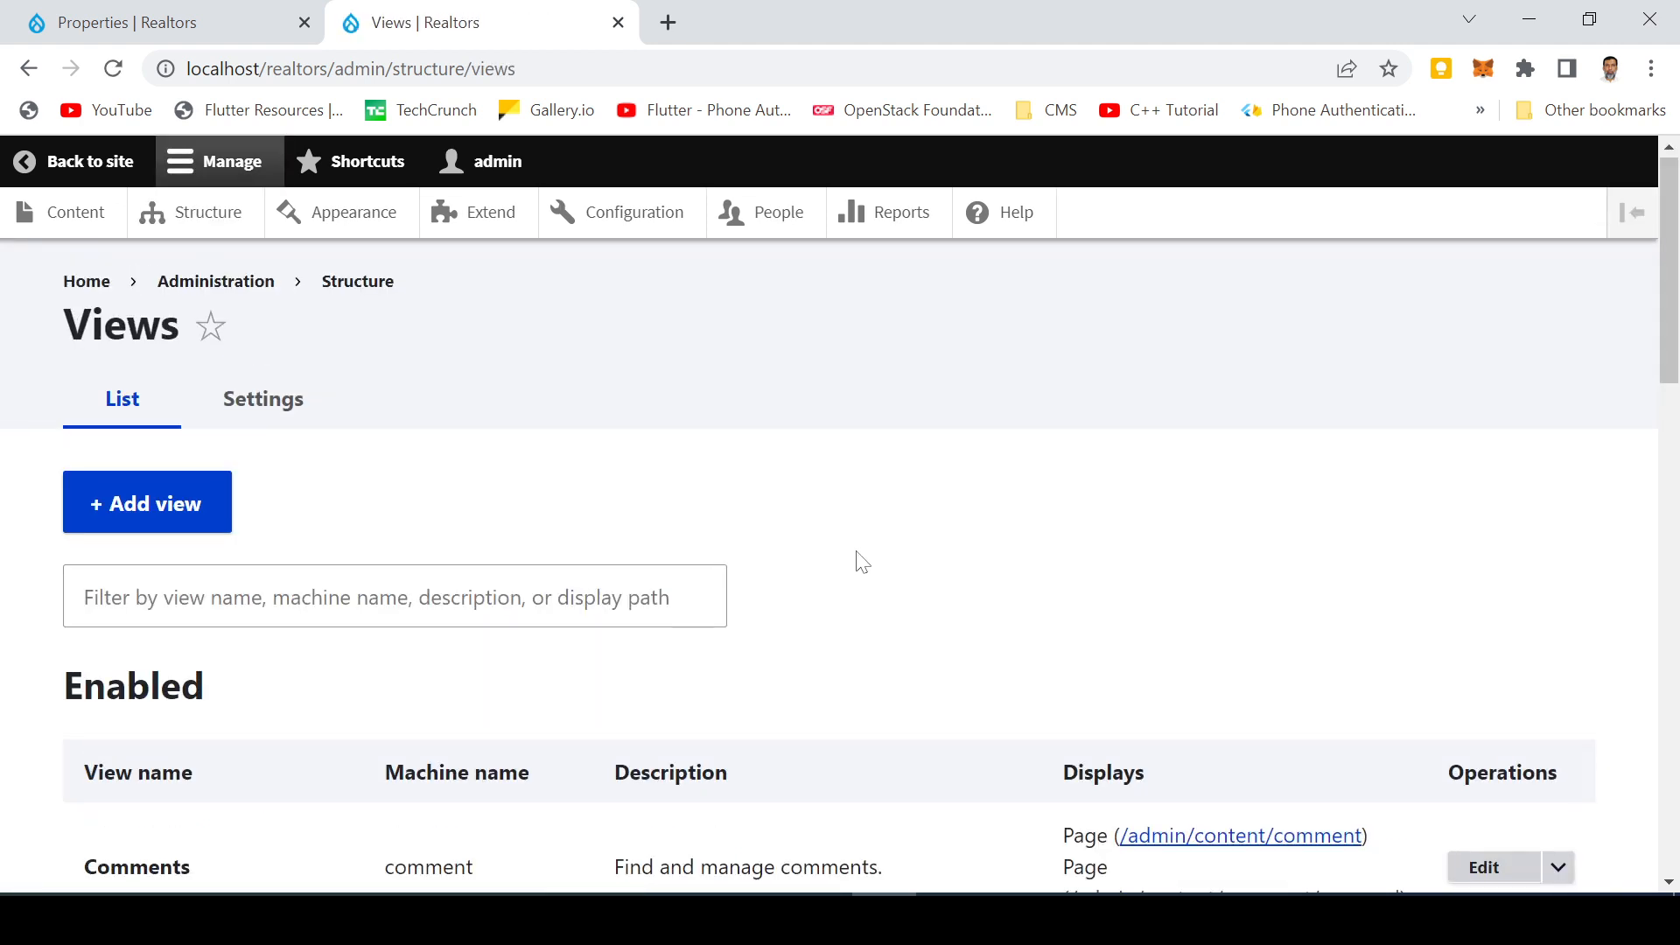
{"action": "scroll", "coordinate": [857, 560], "scroll_direction": "down", "scroll_amount": 5}
{"action": "scroll", "coordinate": [859, 570], "scroll_direction": "down", "scroll_amount": 3}
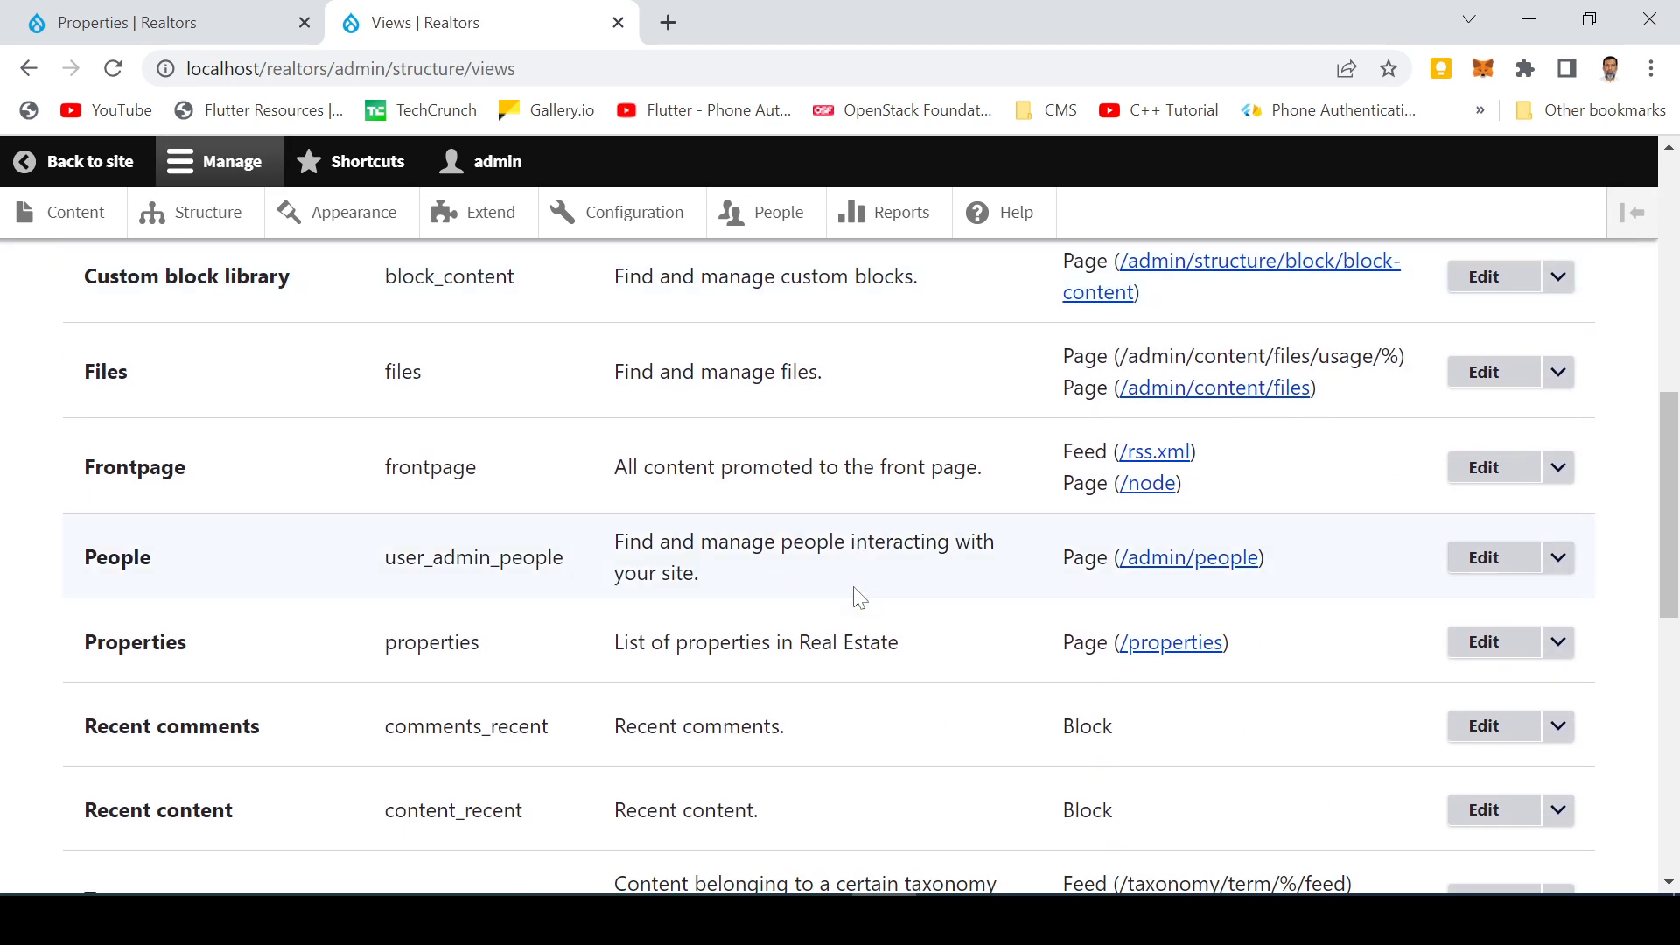
{"action": "left_click", "coordinate": [1496, 645]}
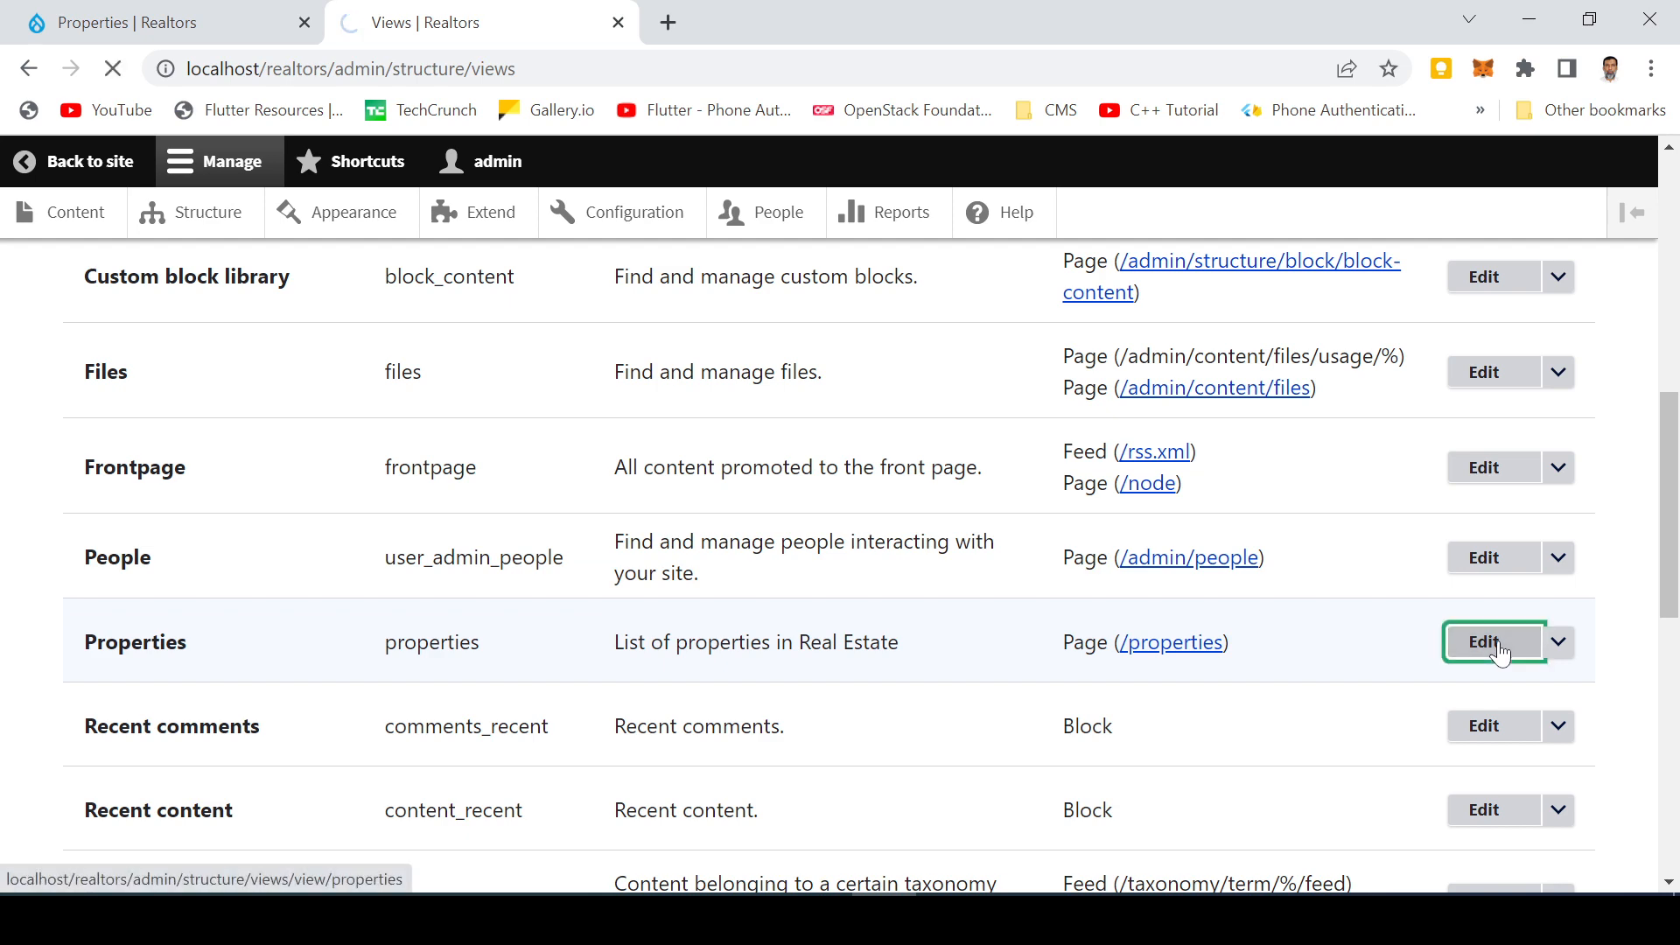
{"action": "scroll", "coordinate": [608, 582], "scroll_direction": "down", "scroll_amount": 8}
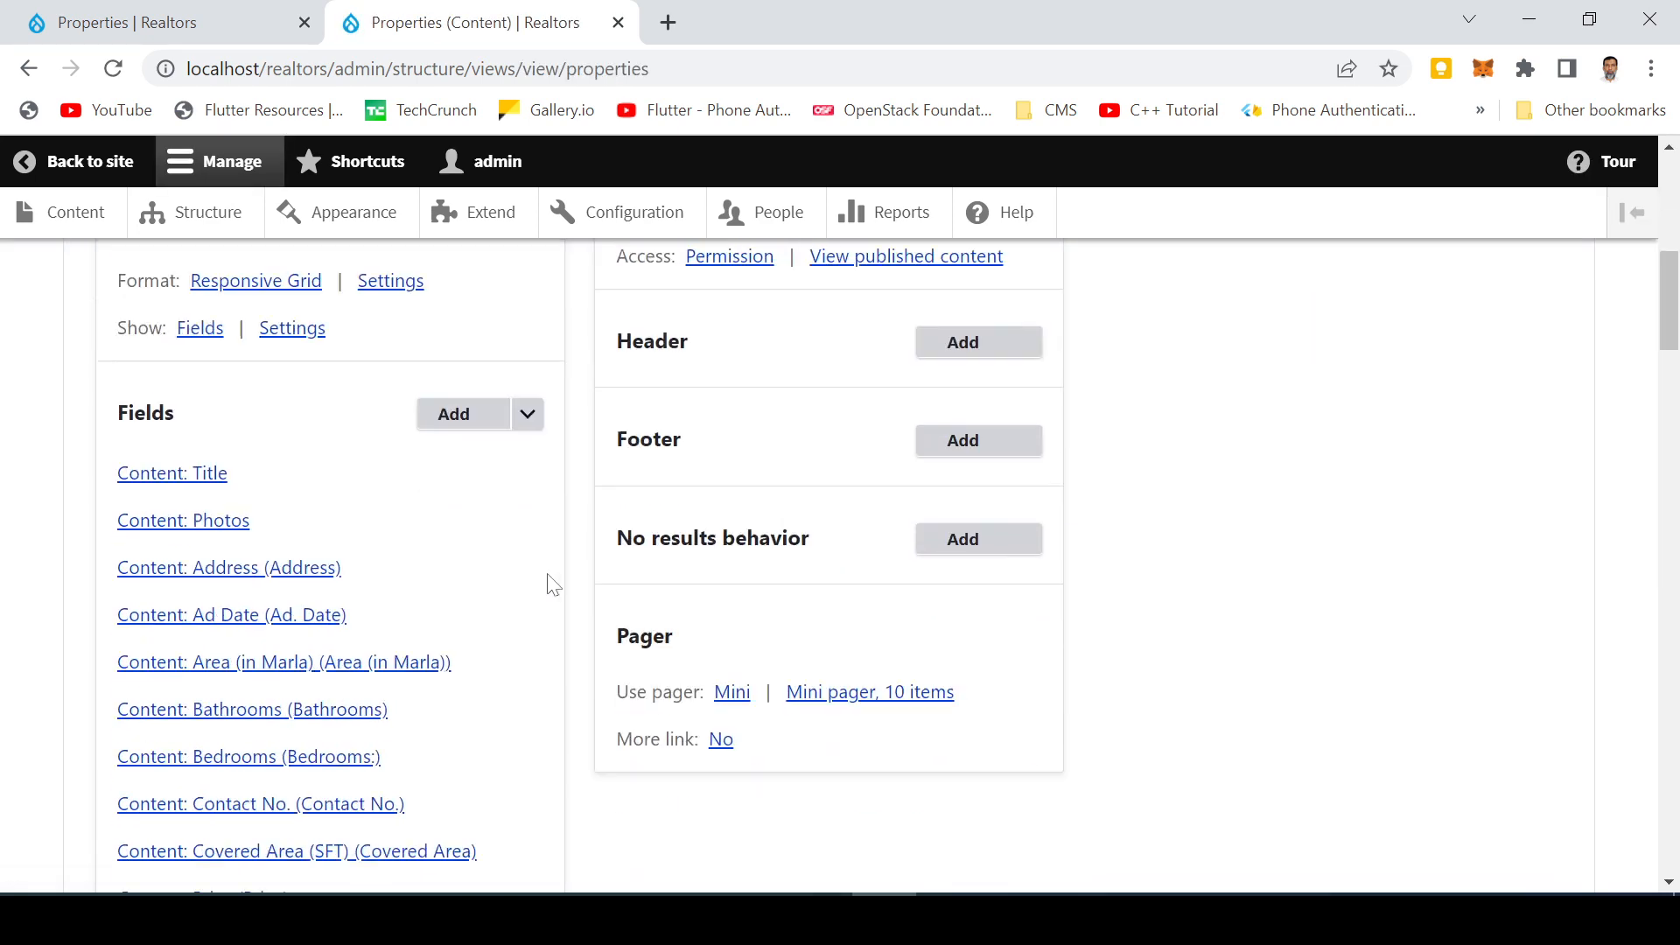
{"action": "scroll", "coordinate": [552, 585], "scroll_direction": "down", "scroll_amount": 12}
{"action": "scroll", "coordinate": [140, 420], "scroll_direction": "up", "scroll_amount": 3}
{"action": "left_click", "coordinate": [139, 416]}
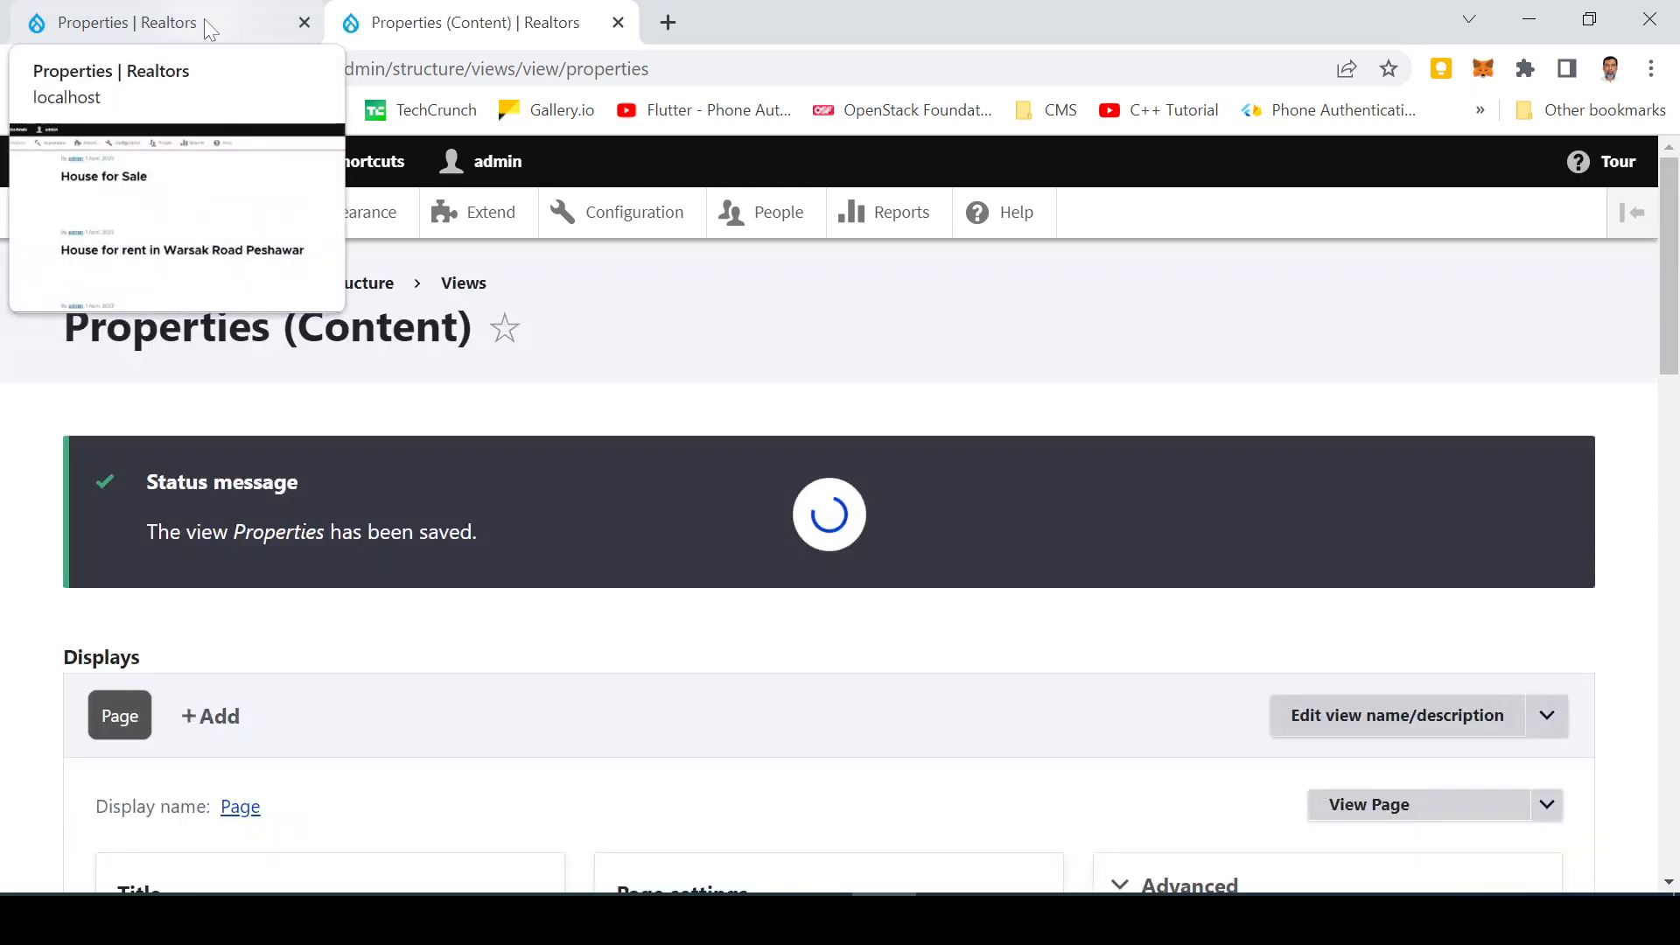
Reload the public Properties page and scroll through the three-column grid of property listings with photos
{"action": "left_click", "coordinate": [203, 21]}
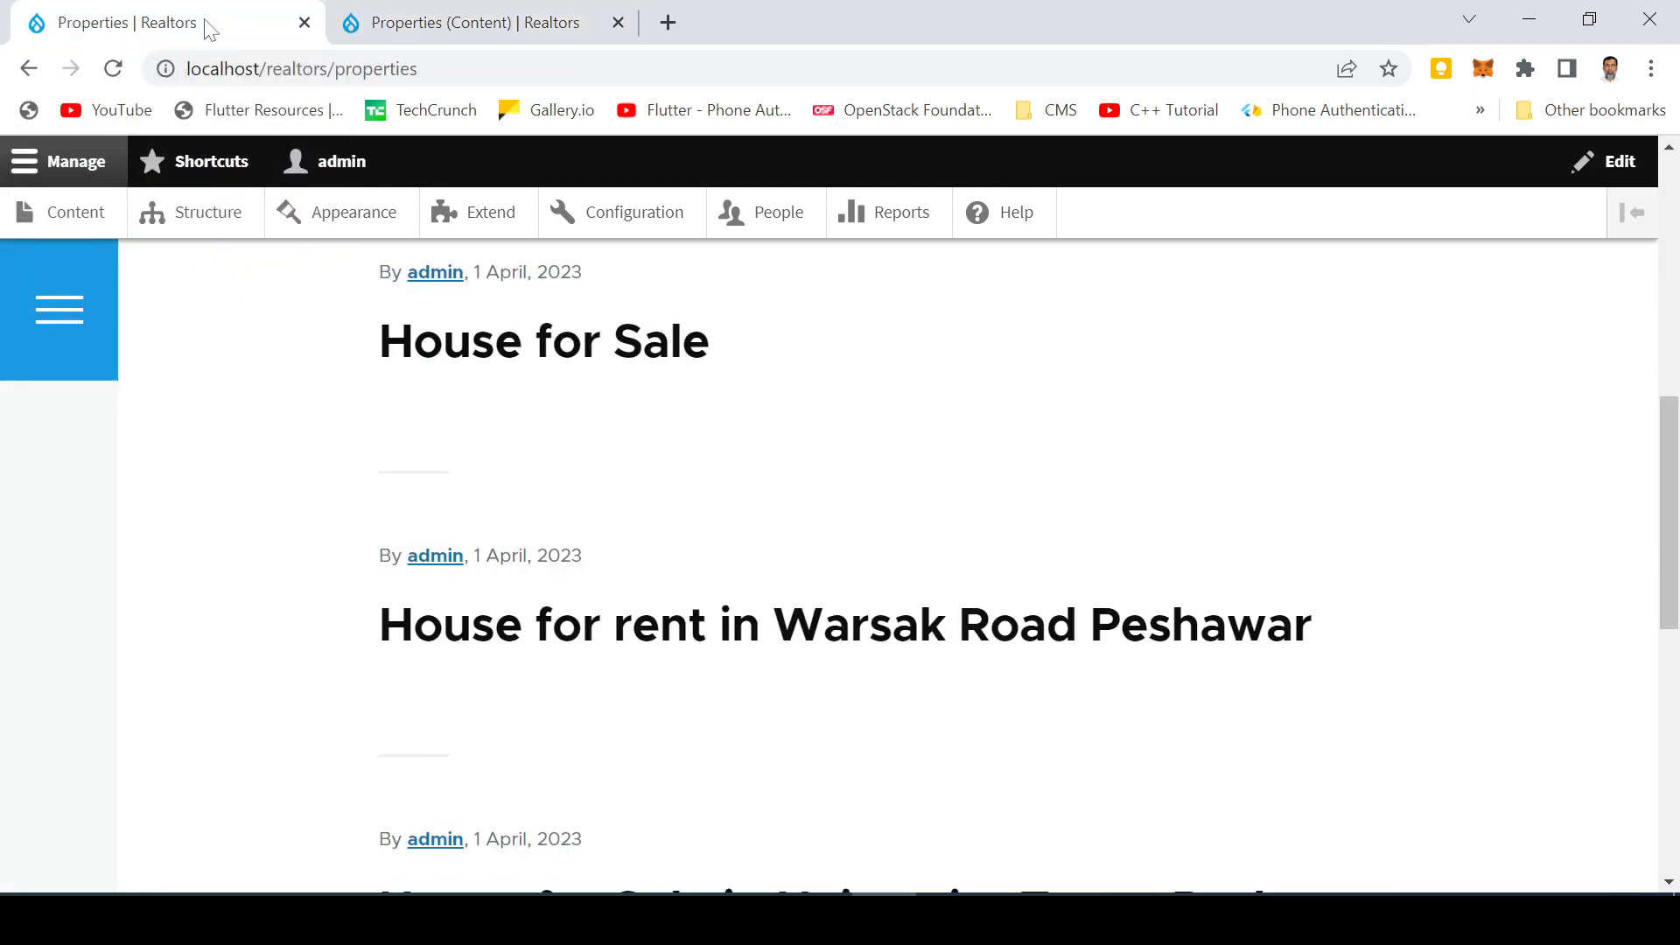
{"action": "scroll", "coordinate": [514, 341], "scroll_direction": "up", "scroll_amount": 10}
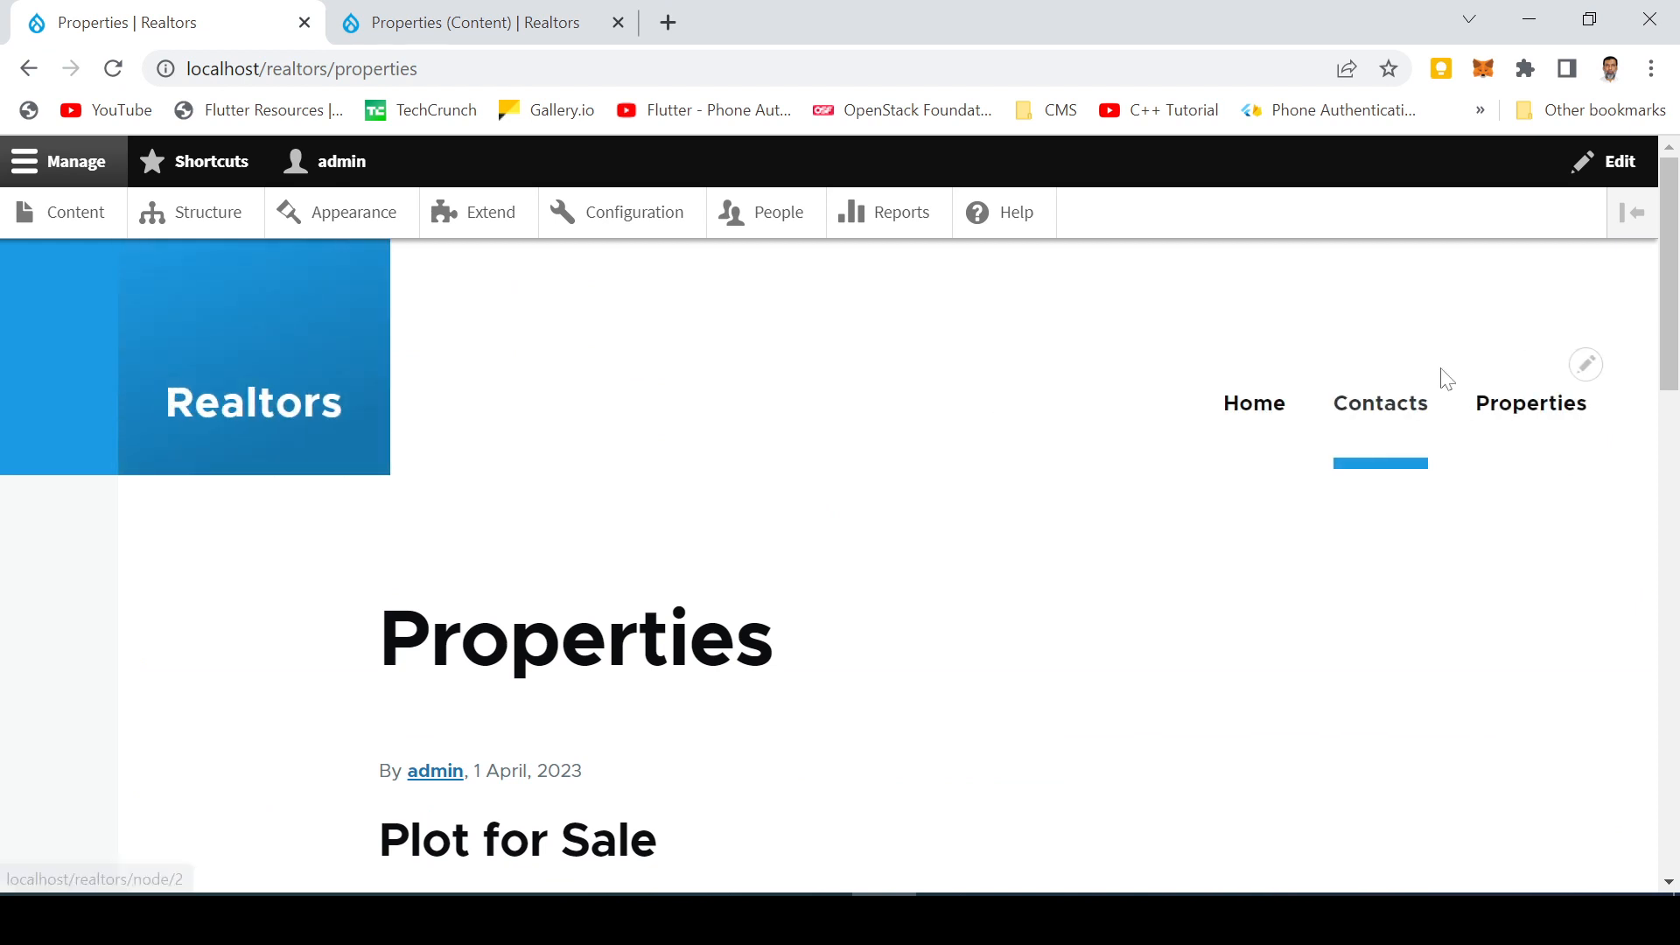
{"action": "left_click", "coordinate": [1529, 412]}
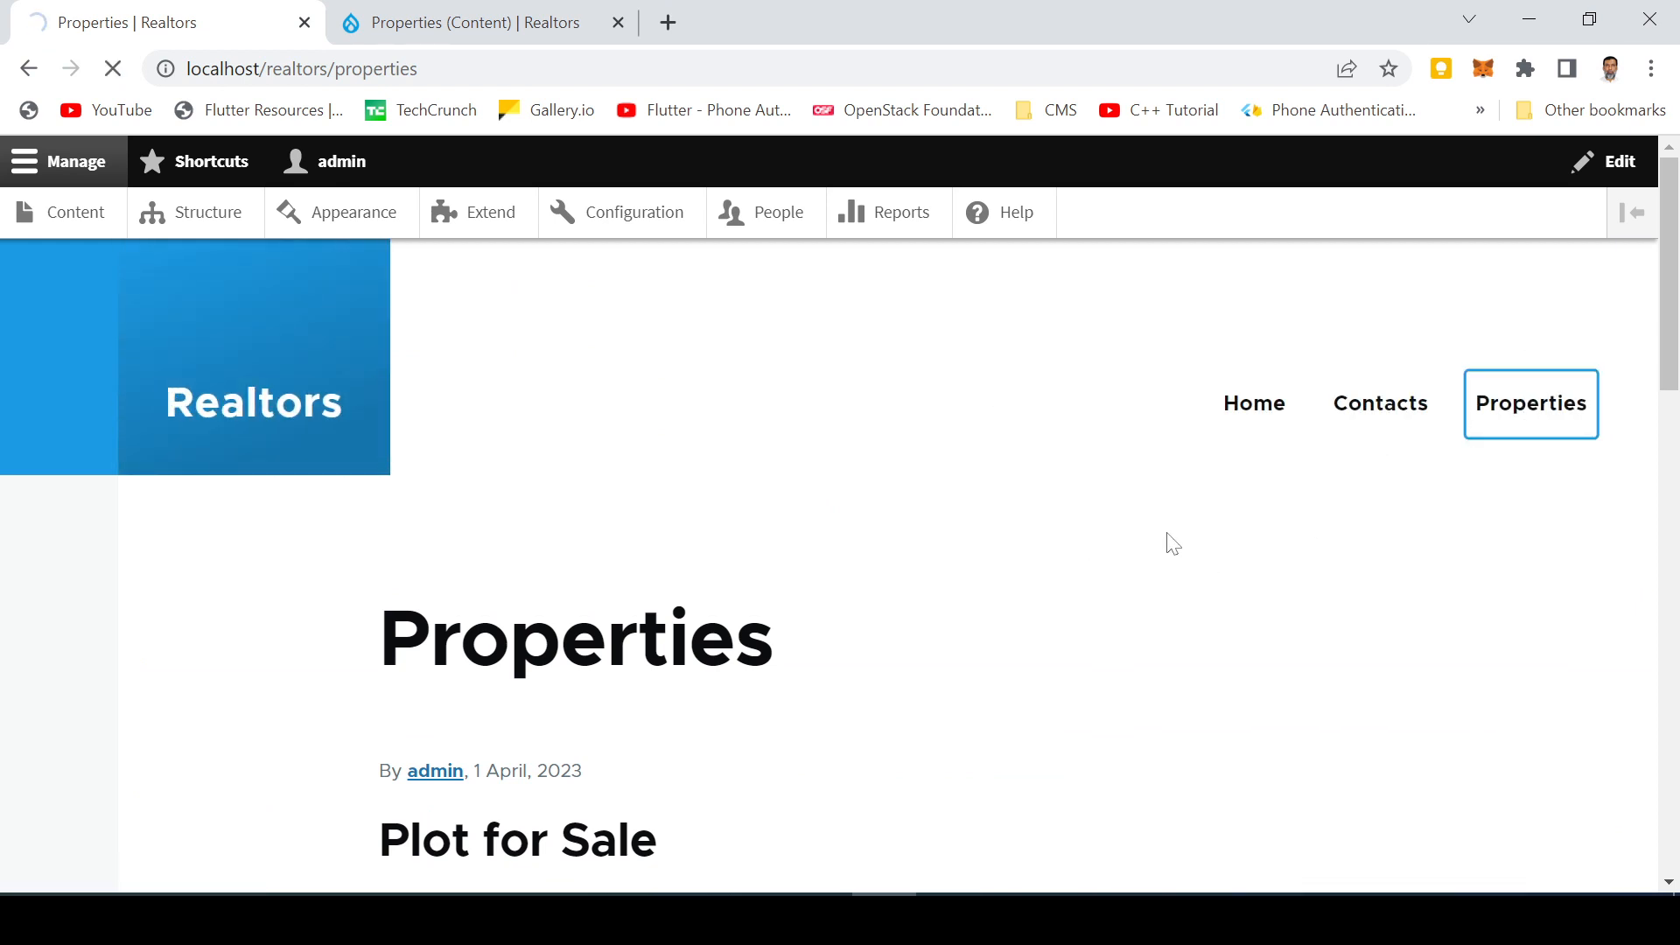
{"action": "scroll", "coordinate": [1172, 543], "scroll_direction": "down", "scroll_amount": 4}
{"action": "scroll", "coordinate": [1367, 583], "scroll_direction": "down", "scroll_amount": 15}
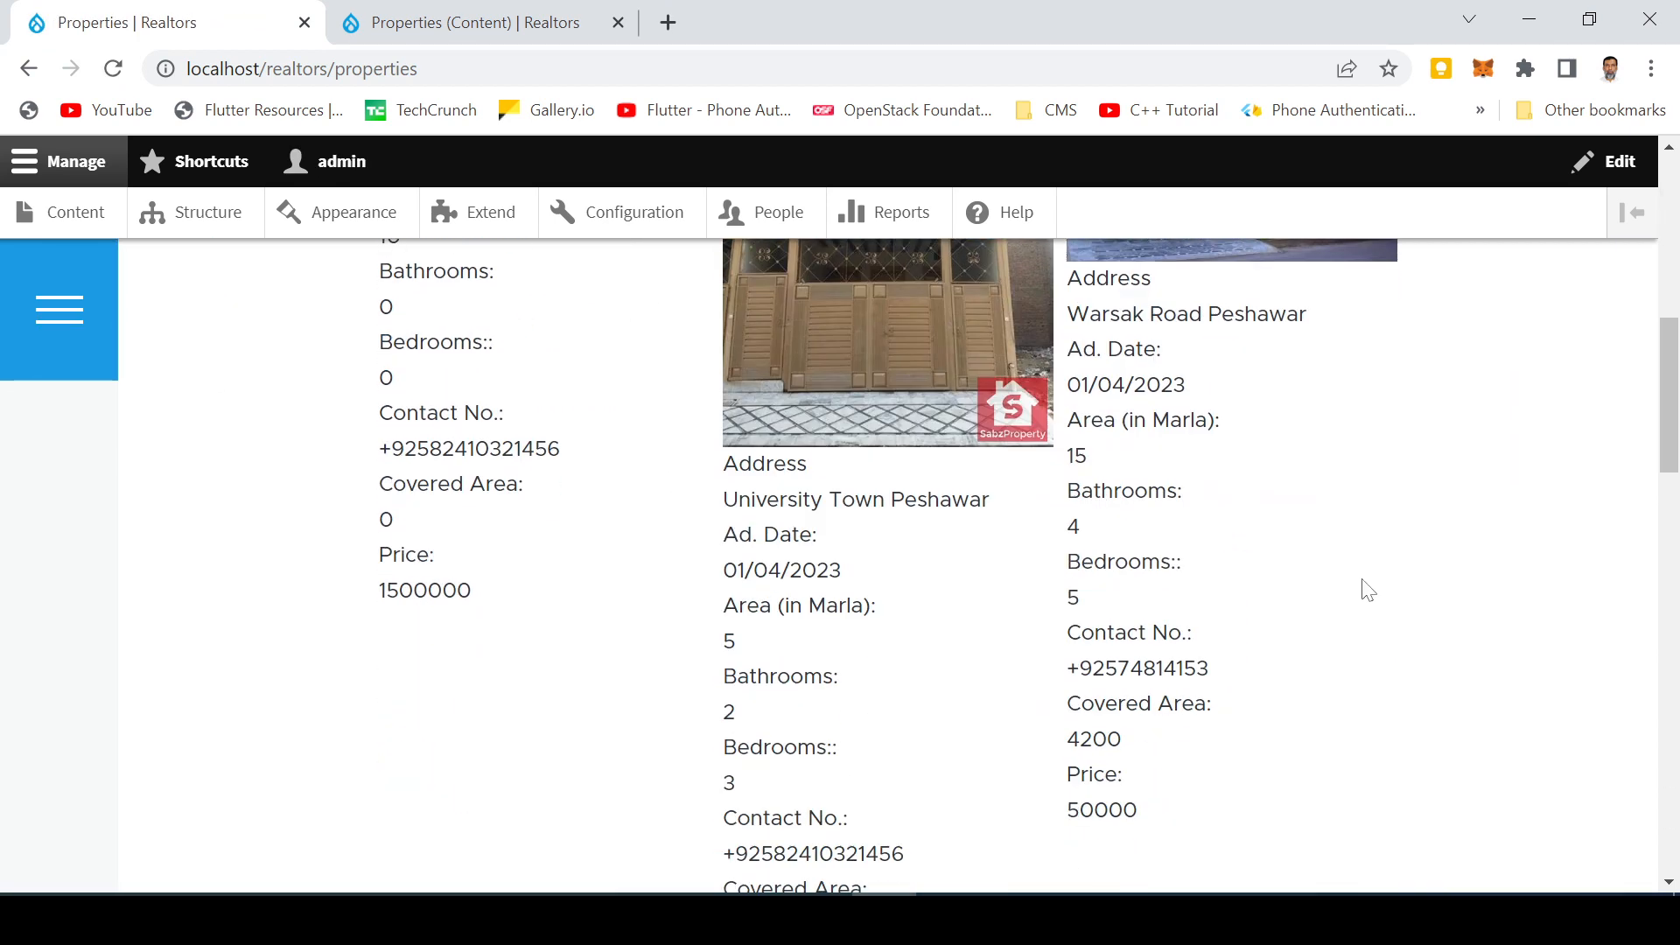
{"action": "scroll", "coordinate": [1326, 581], "scroll_direction": "up", "scroll_amount": 15}
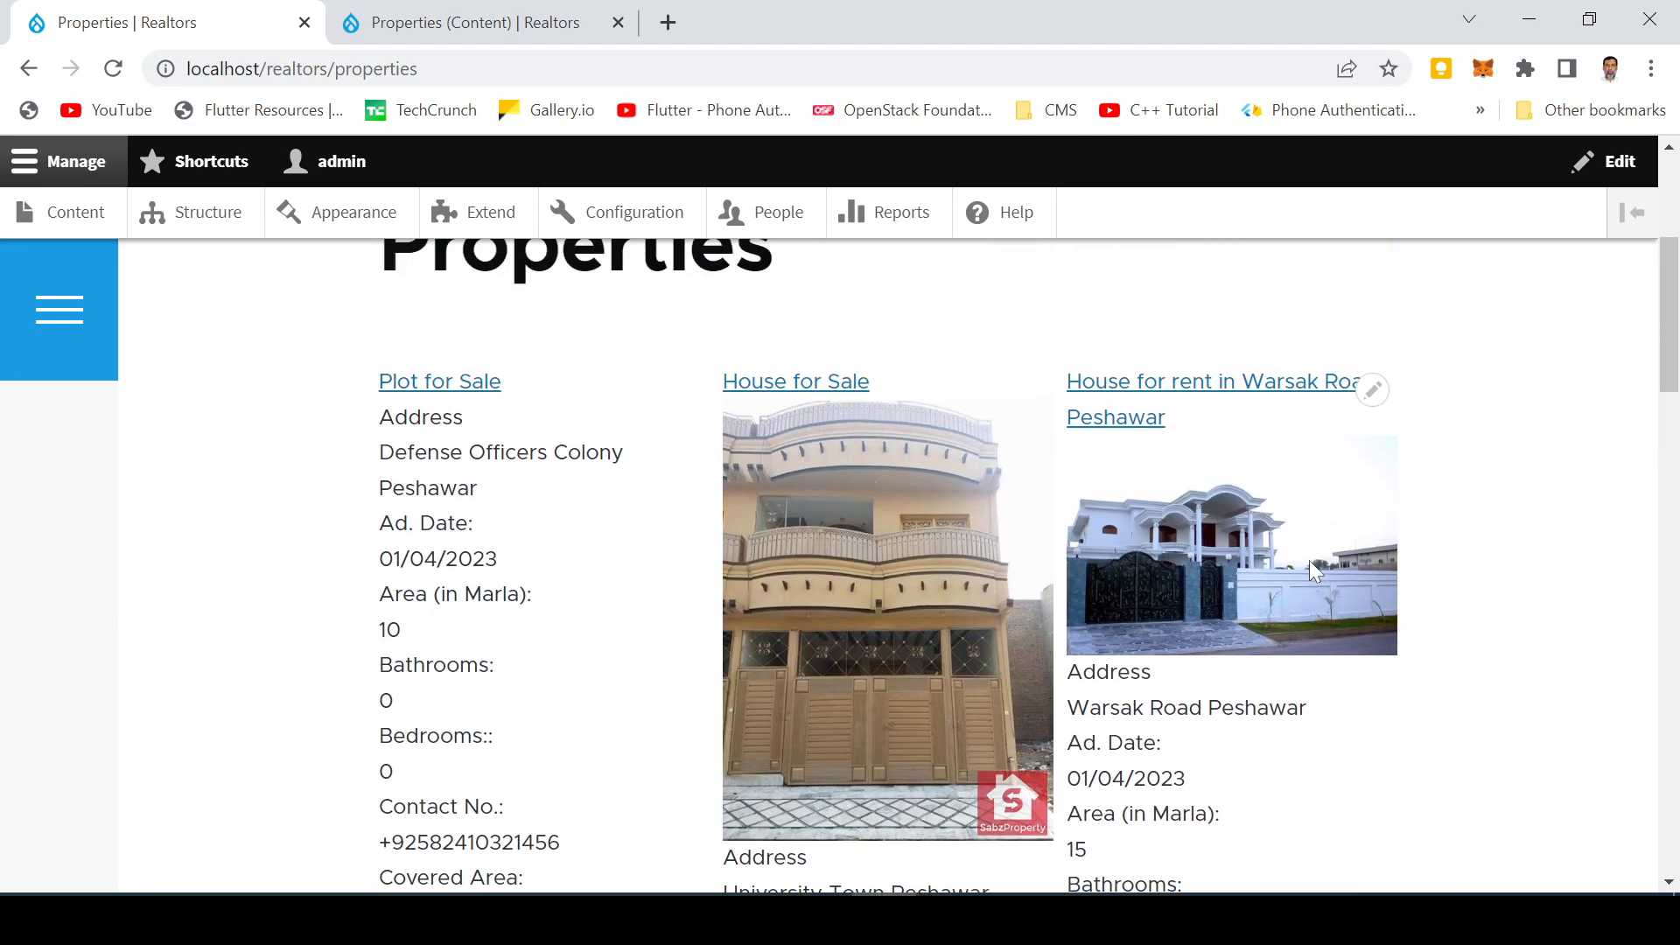
{"action": "scroll", "coordinate": [1313, 570], "scroll_direction": "down", "scroll_amount": 6}
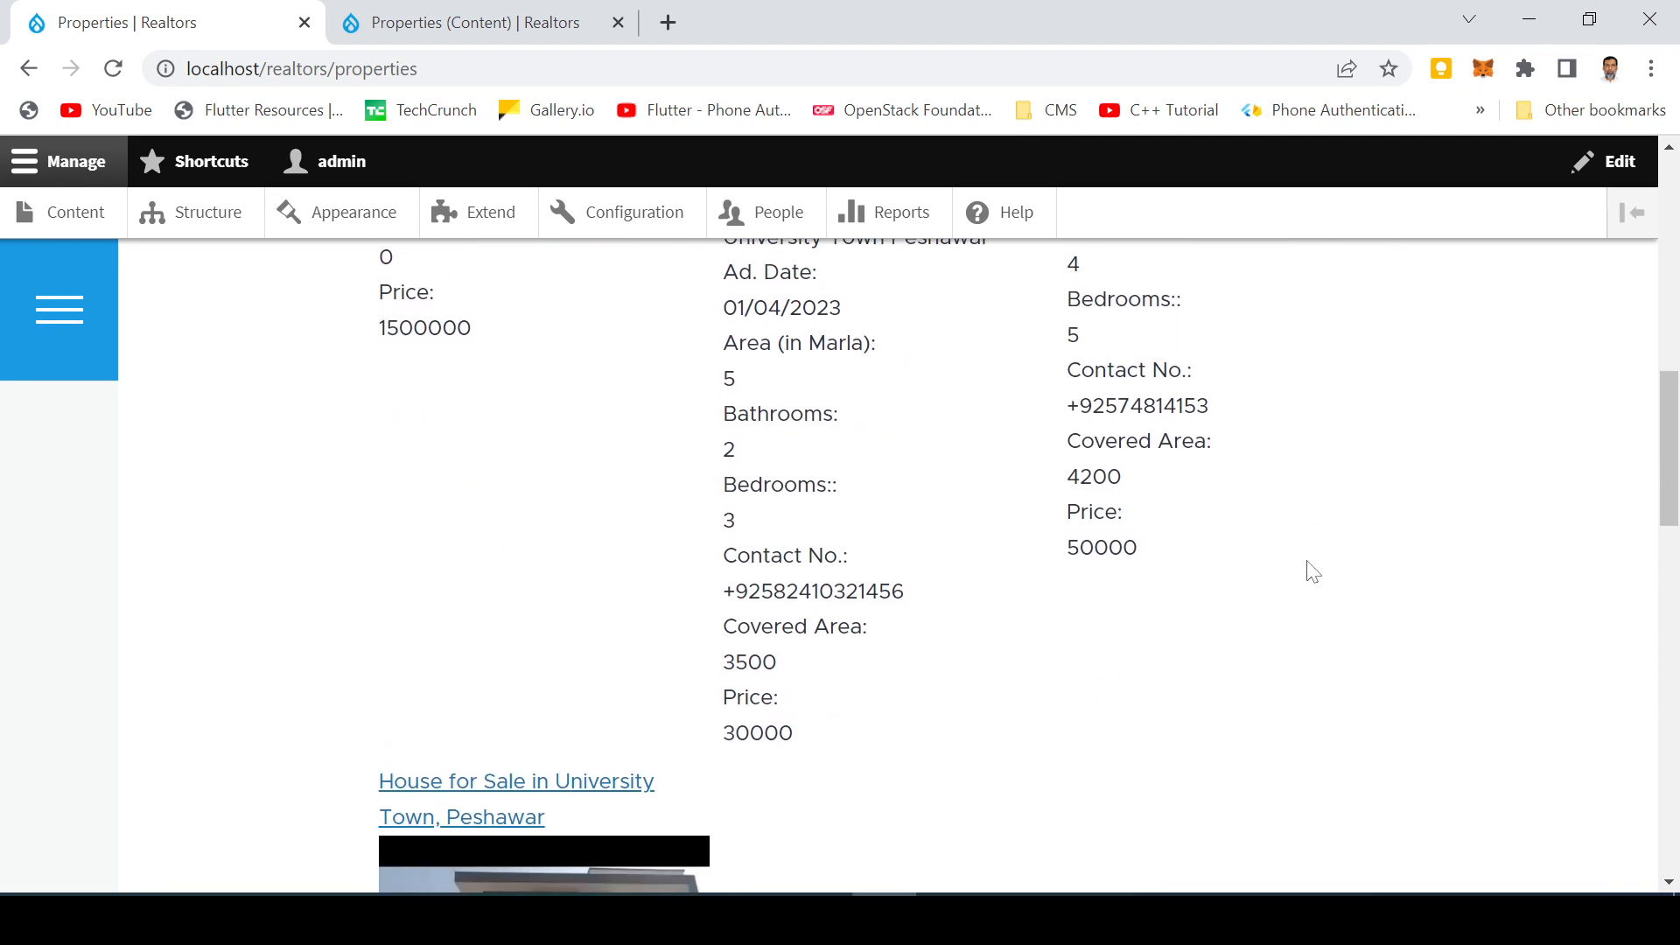
{"action": "scroll", "coordinate": [1308, 567], "scroll_direction": "up", "scroll_amount": 10}
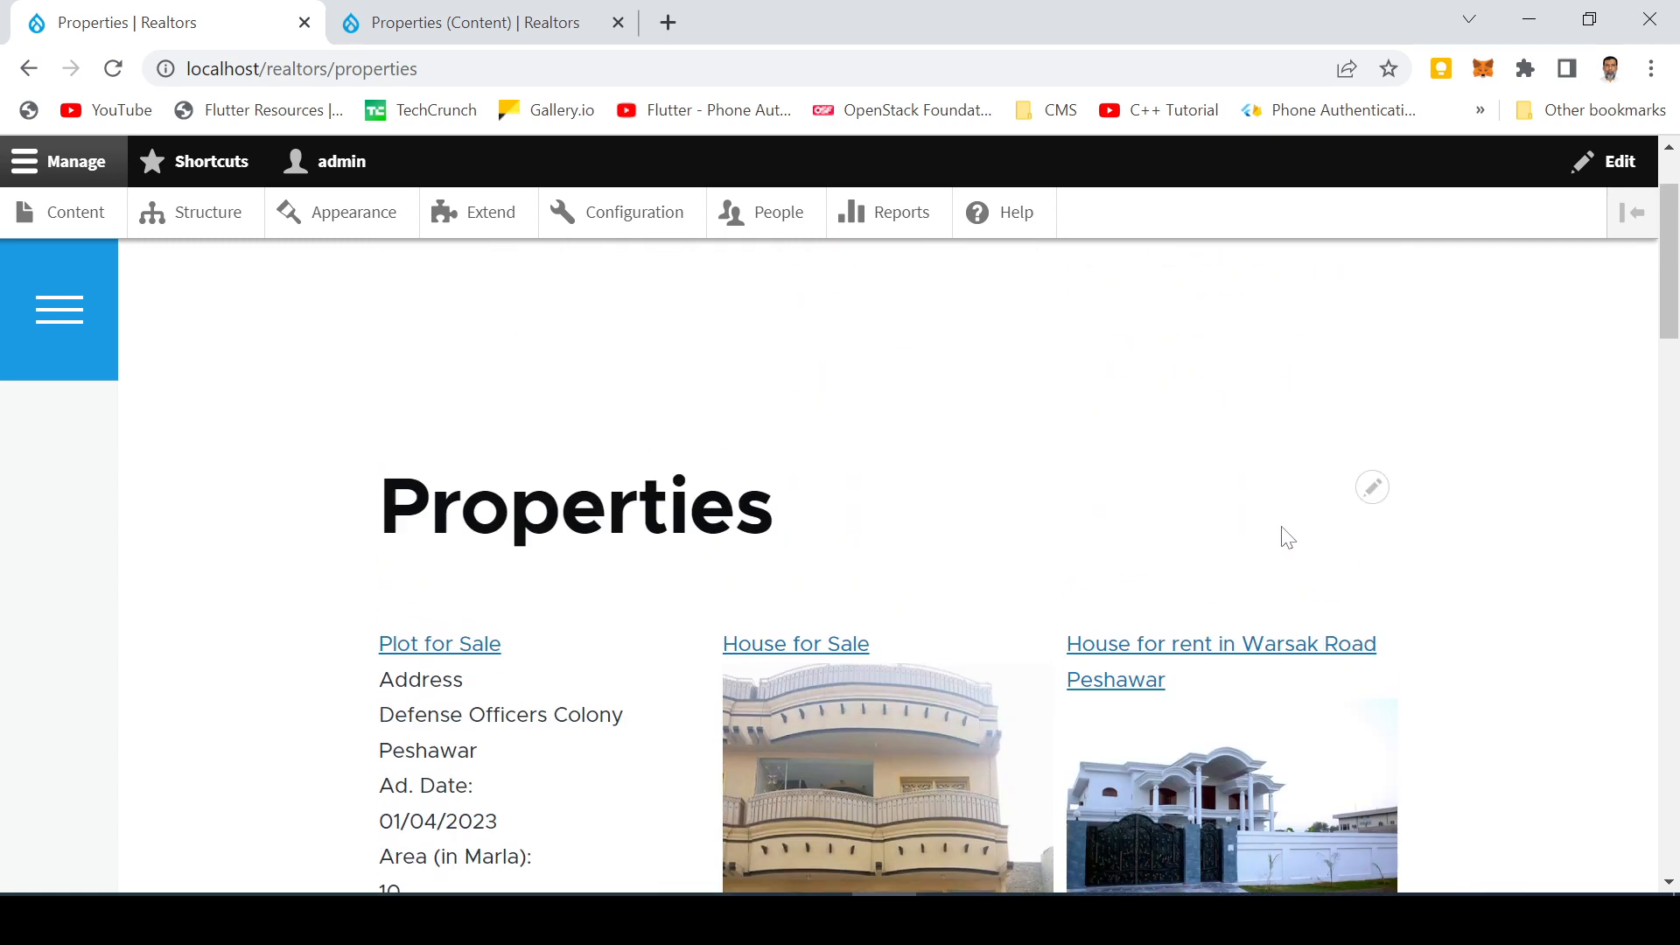
{"action": "scroll", "coordinate": [1285, 533], "scroll_direction": "down", "scroll_amount": 2}
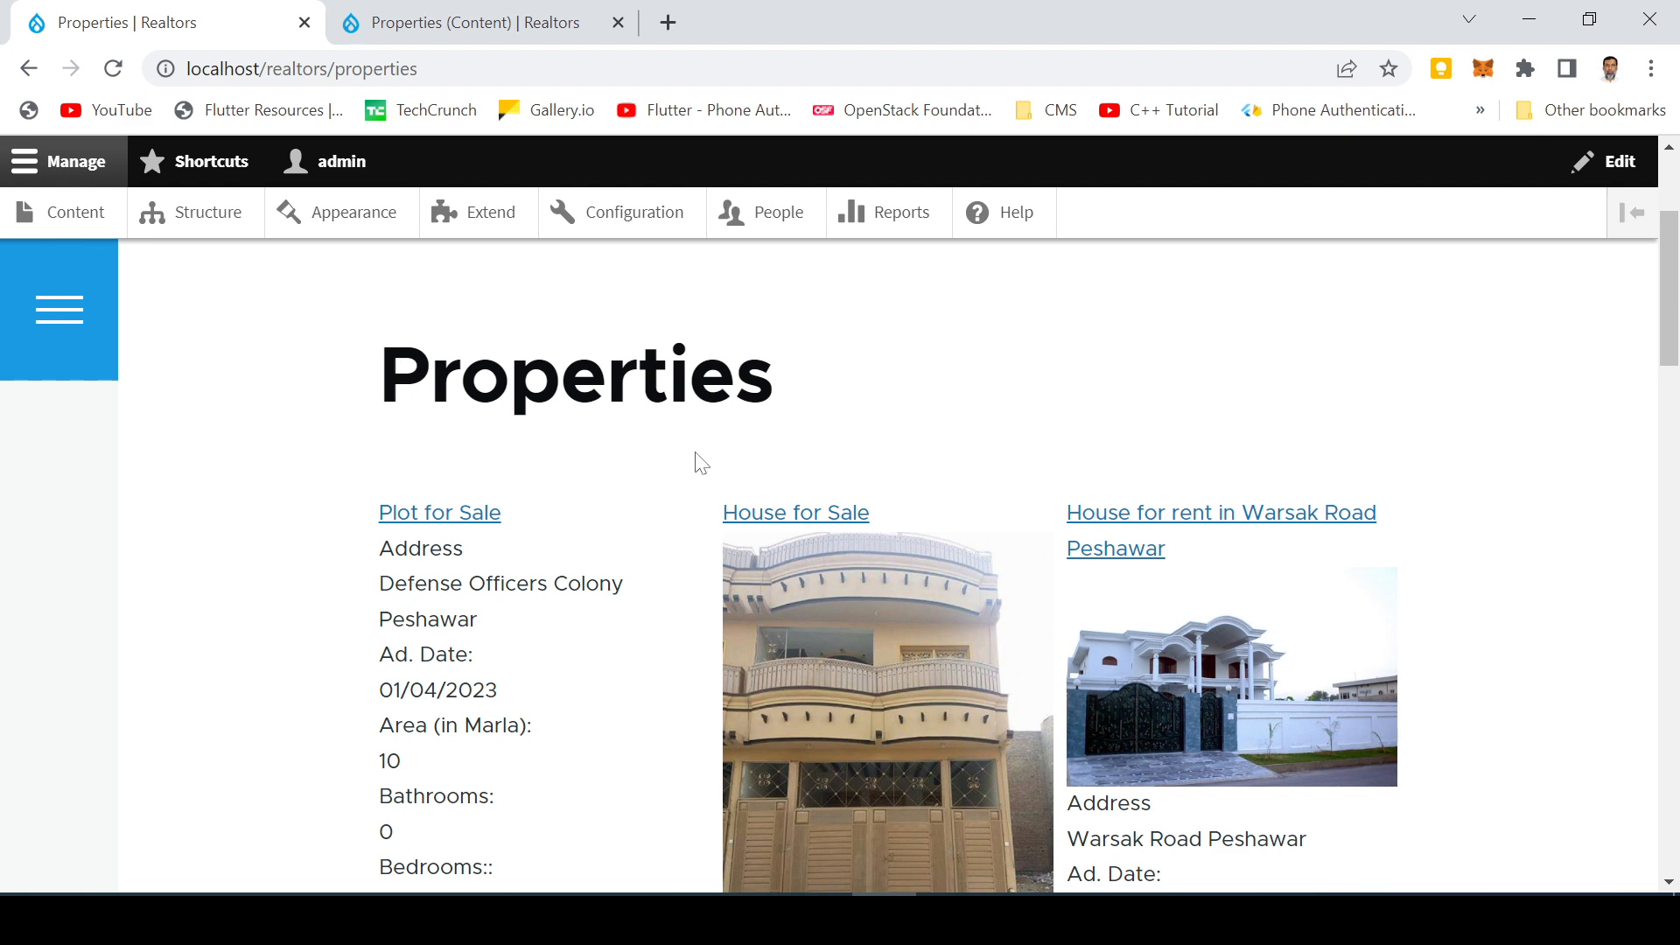
{"action": "scroll", "coordinate": [691, 480], "scroll_direction": "down", "scroll_amount": 3}
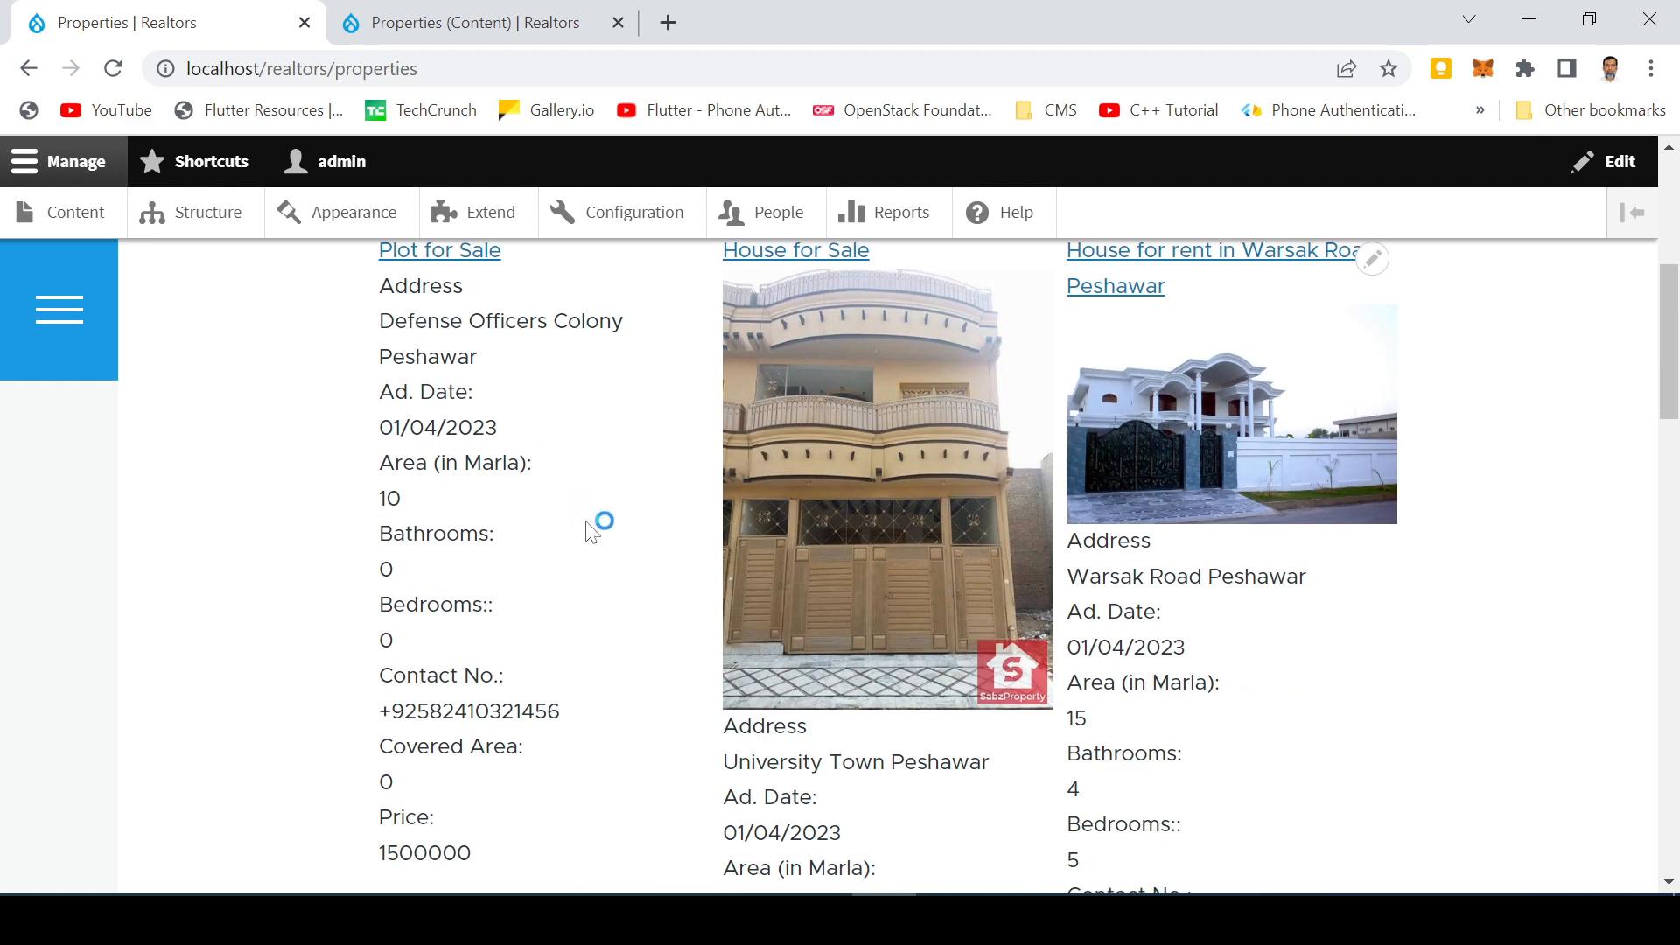
{"action": "scroll", "coordinate": [589, 532], "scroll_direction": "down", "scroll_amount": 3}
{"action": "scroll", "coordinate": [586, 532], "scroll_direction": "up", "scroll_amount": 5}
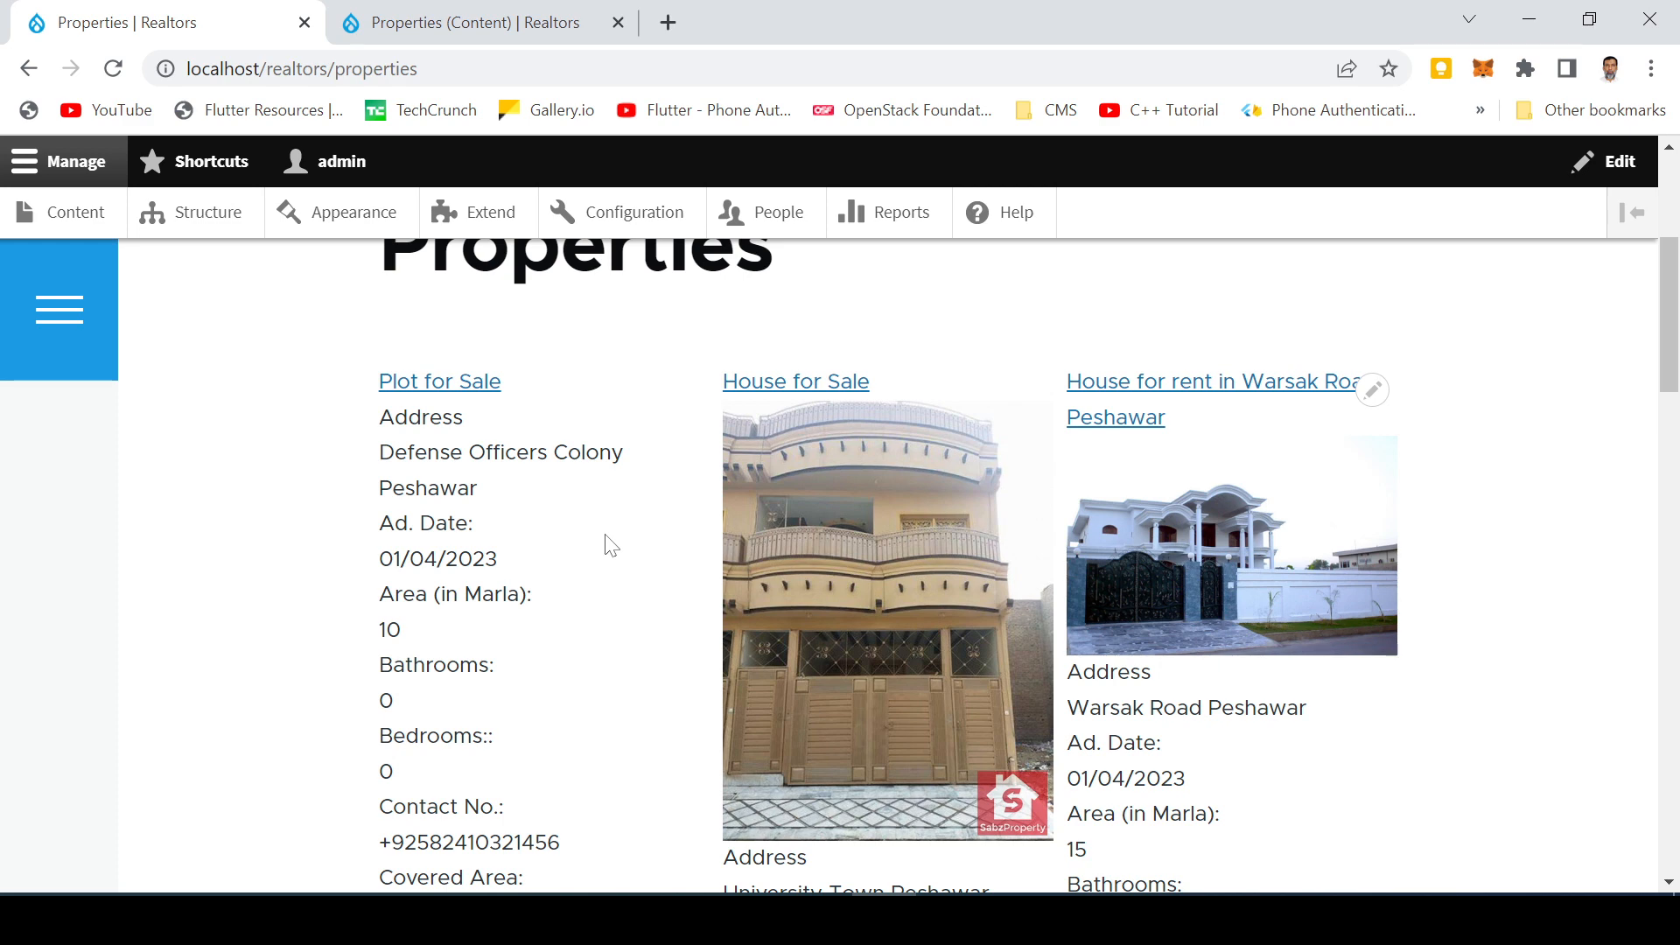
{"action": "scroll", "coordinate": [598, 550], "scroll_direction": "down", "scroll_amount": 3}
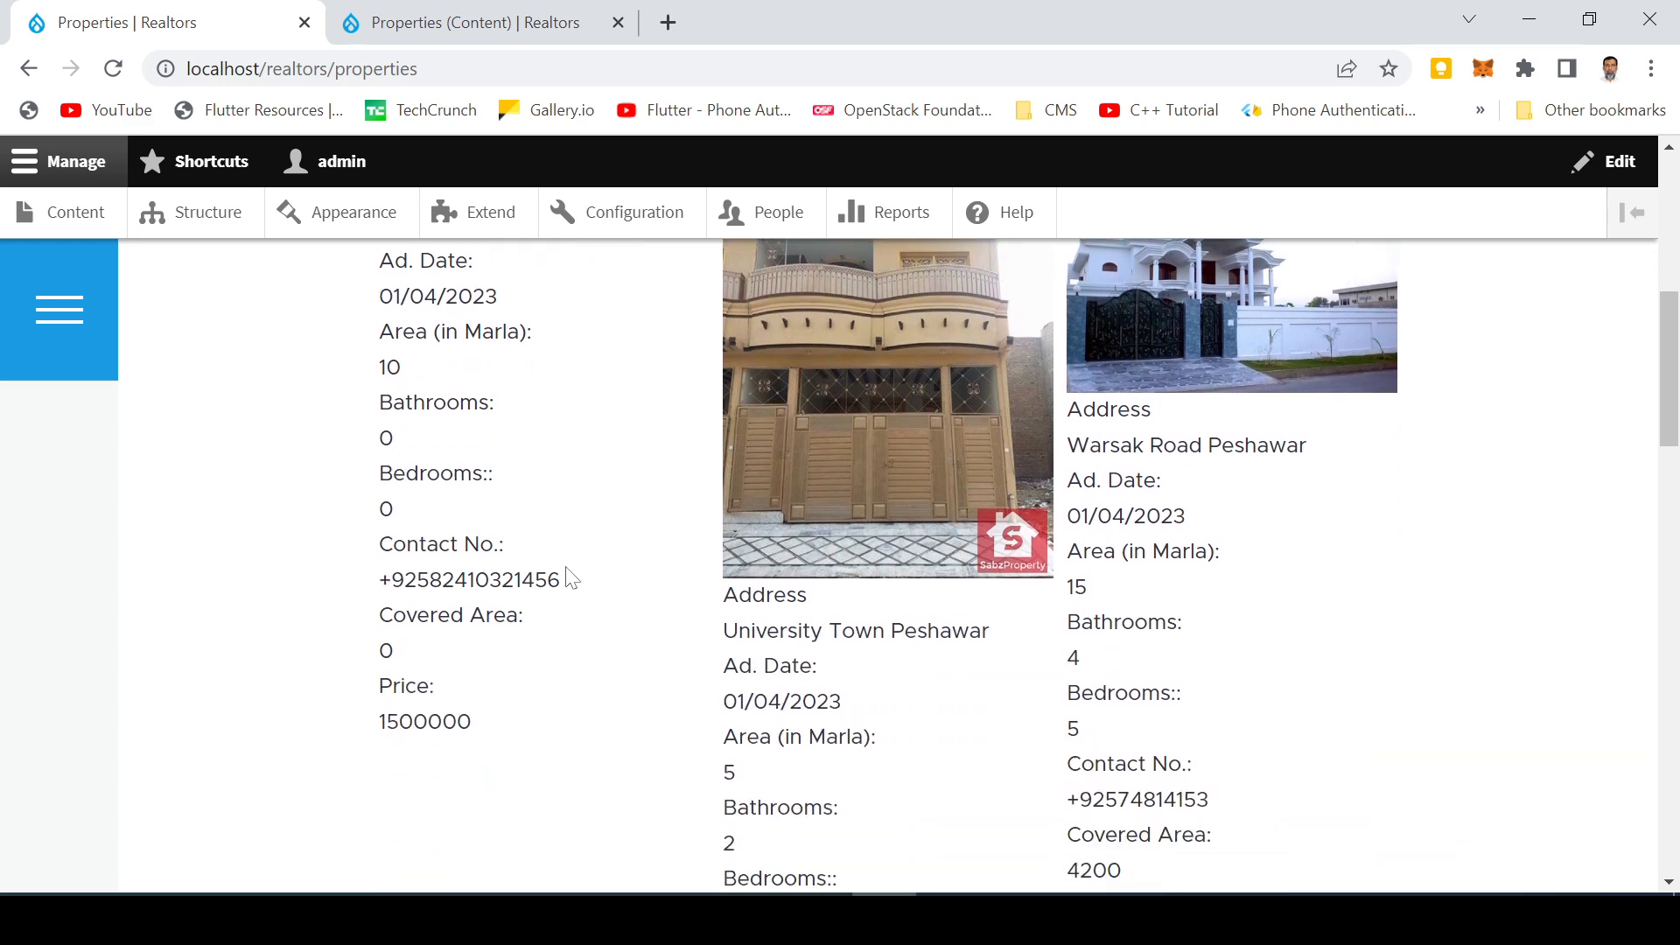
{"action": "scroll", "coordinate": [541, 536], "scroll_direction": "up", "scroll_amount": 3}
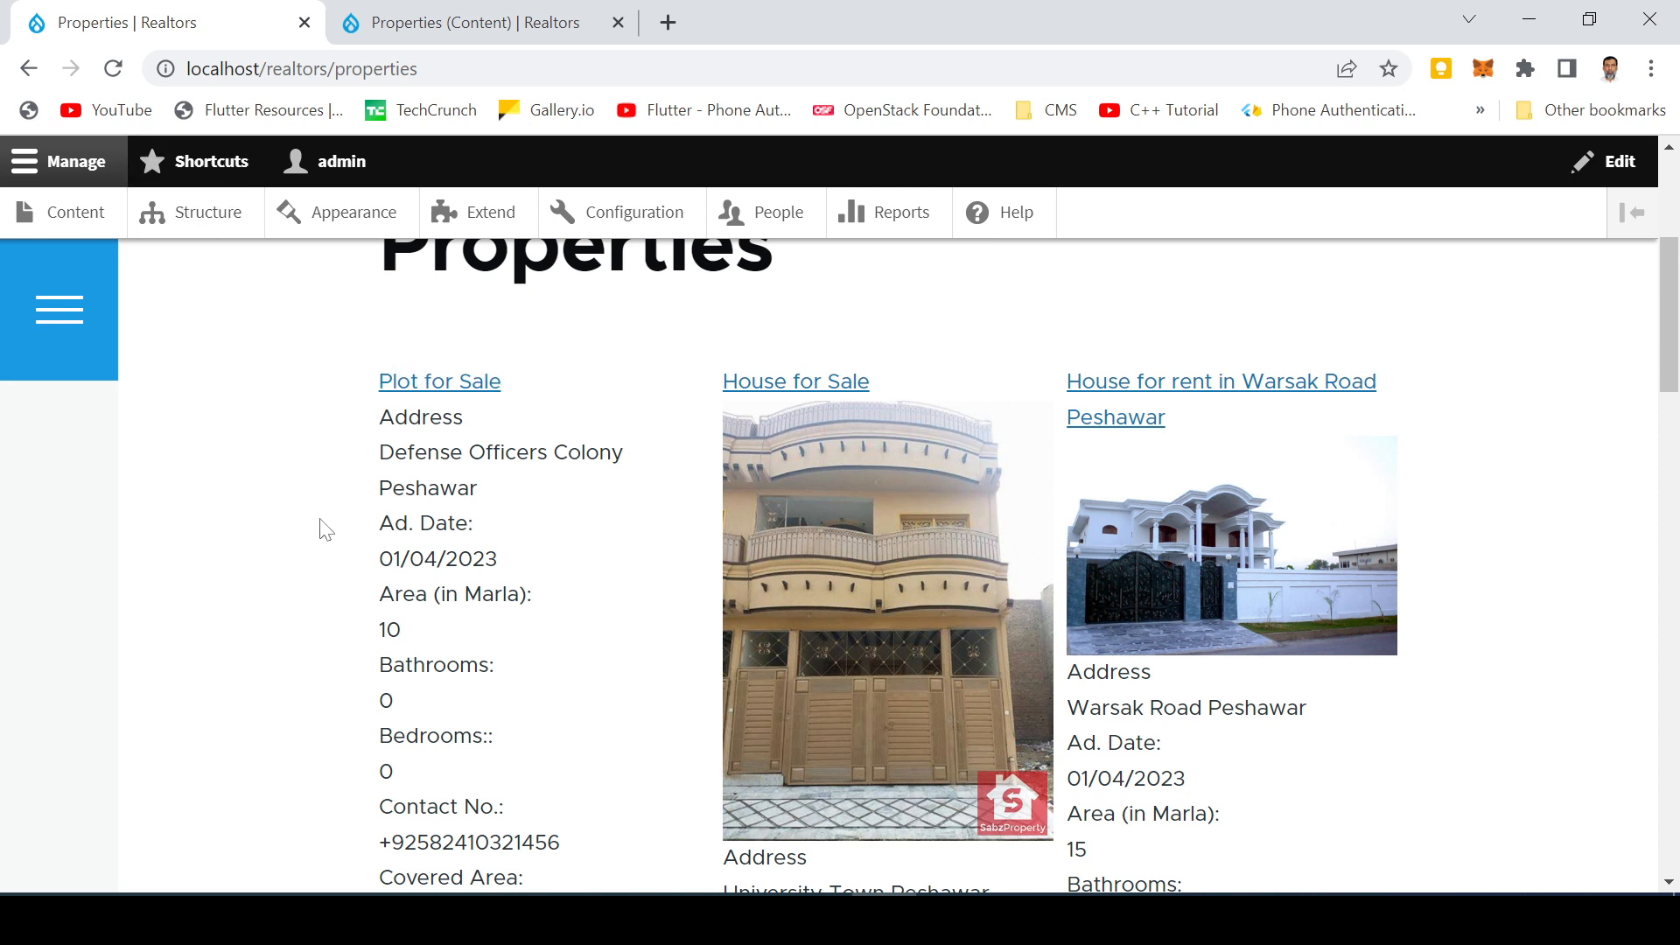
{"action": "scroll", "coordinate": [274, 544], "scroll_direction": "down", "scroll_amount": 3}
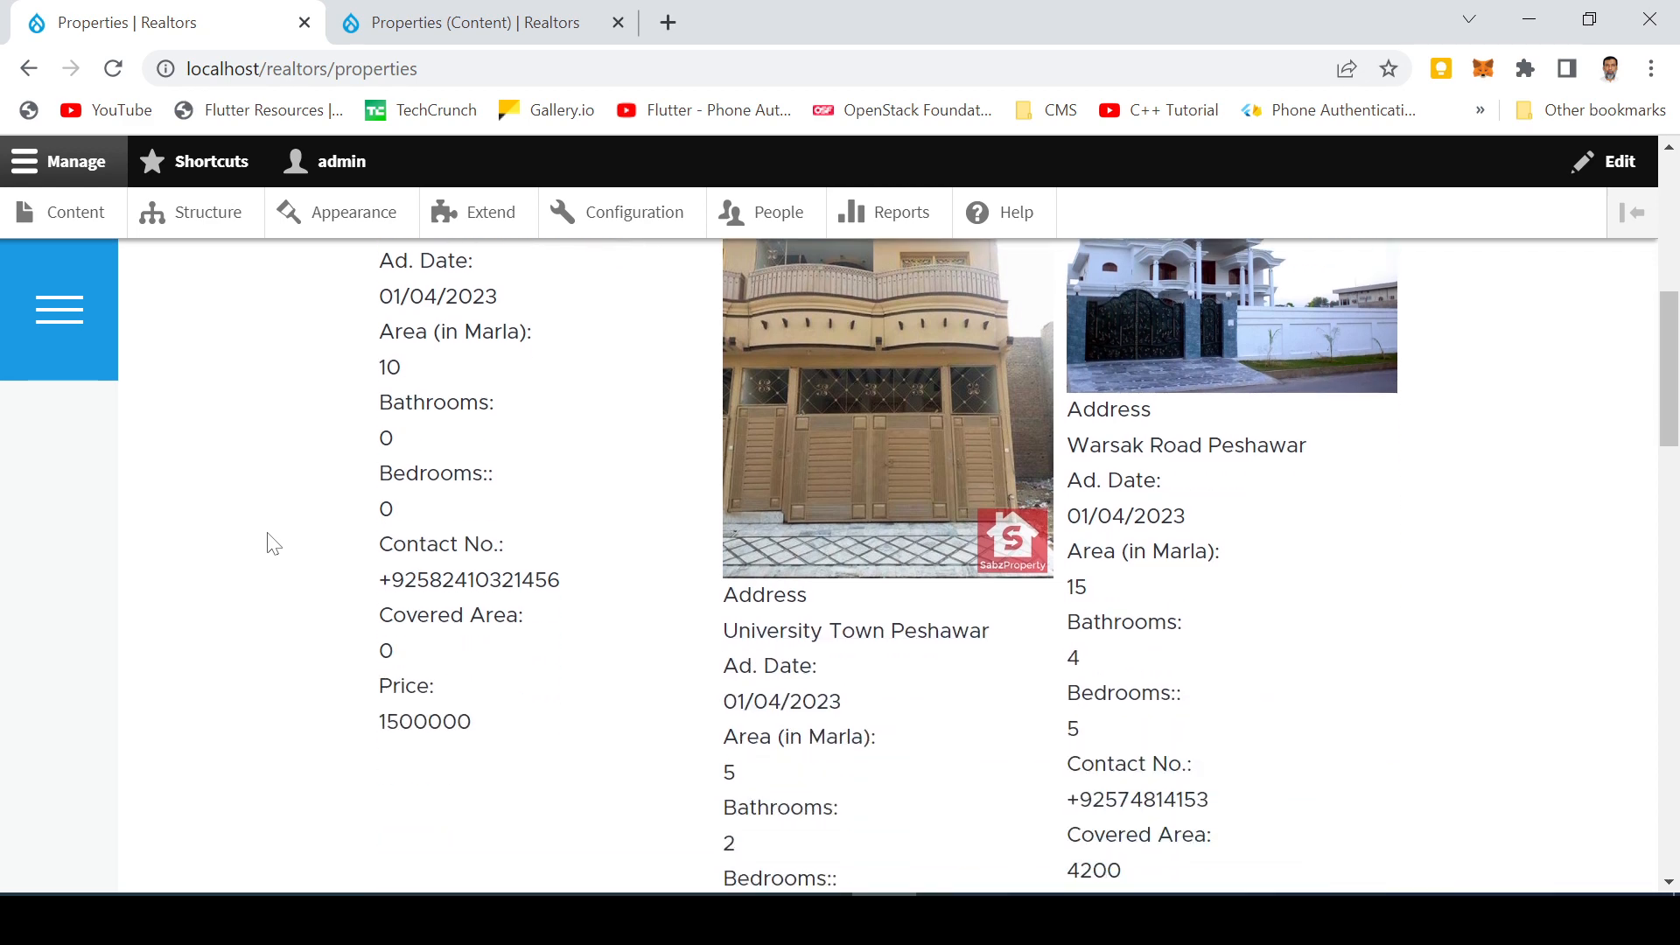
{"action": "scroll", "coordinate": [528, 576], "scroll_direction": "down", "scroll_amount": 3}
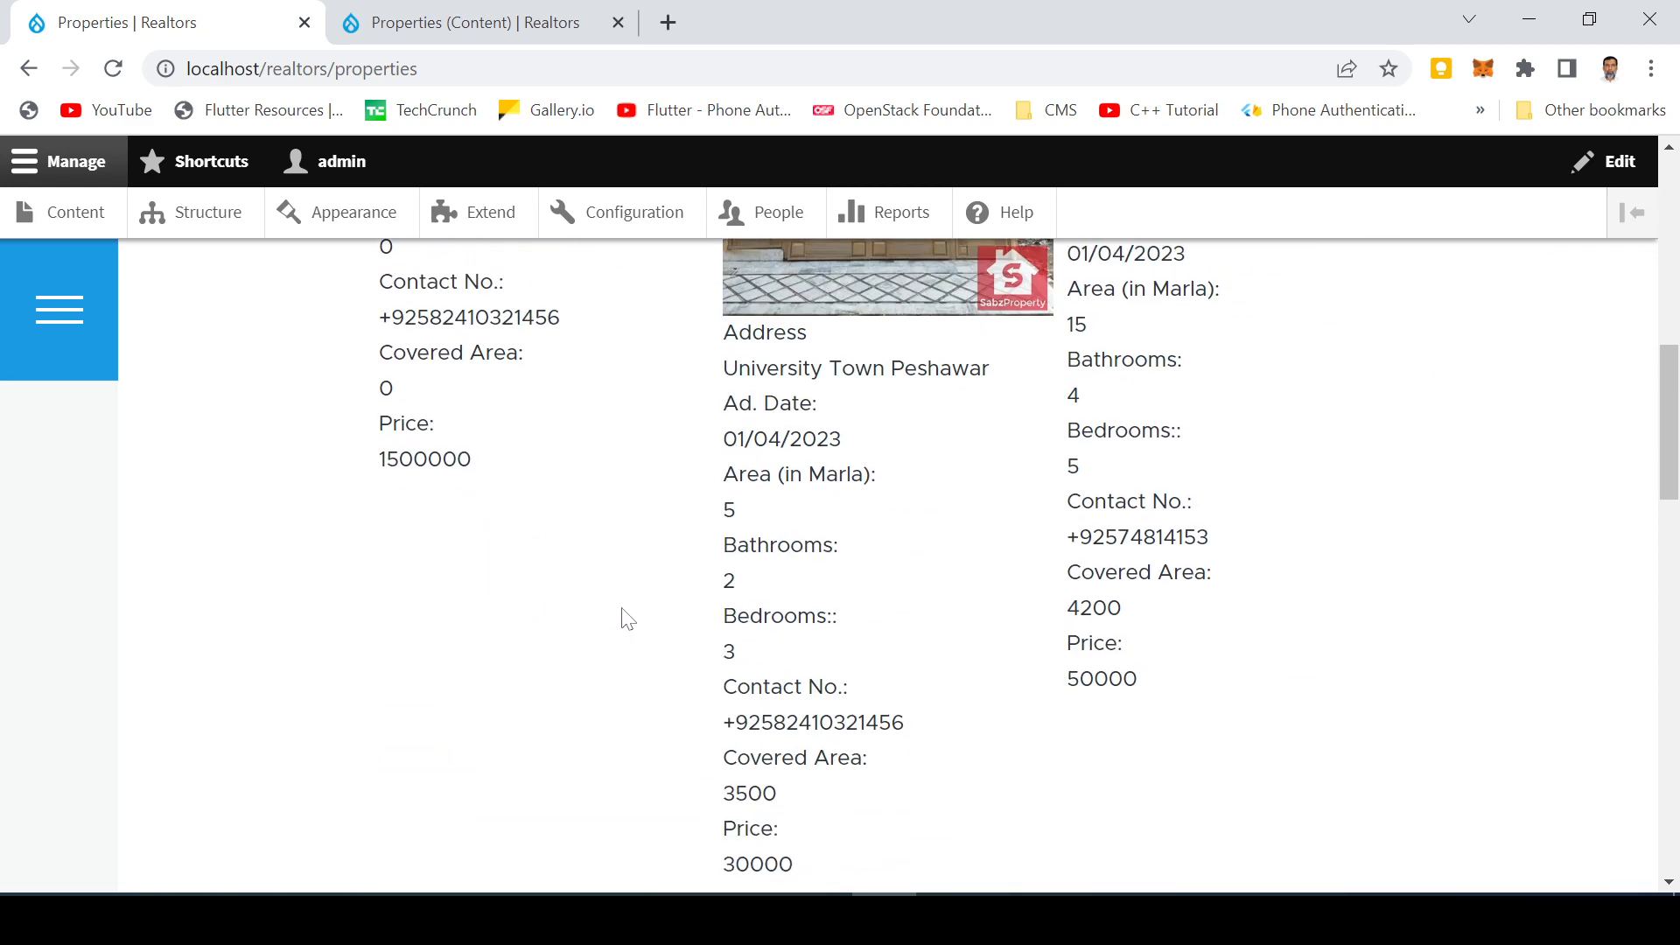
{"action": "scroll", "coordinate": [613, 613], "scroll_direction": "up", "scroll_amount": 6}
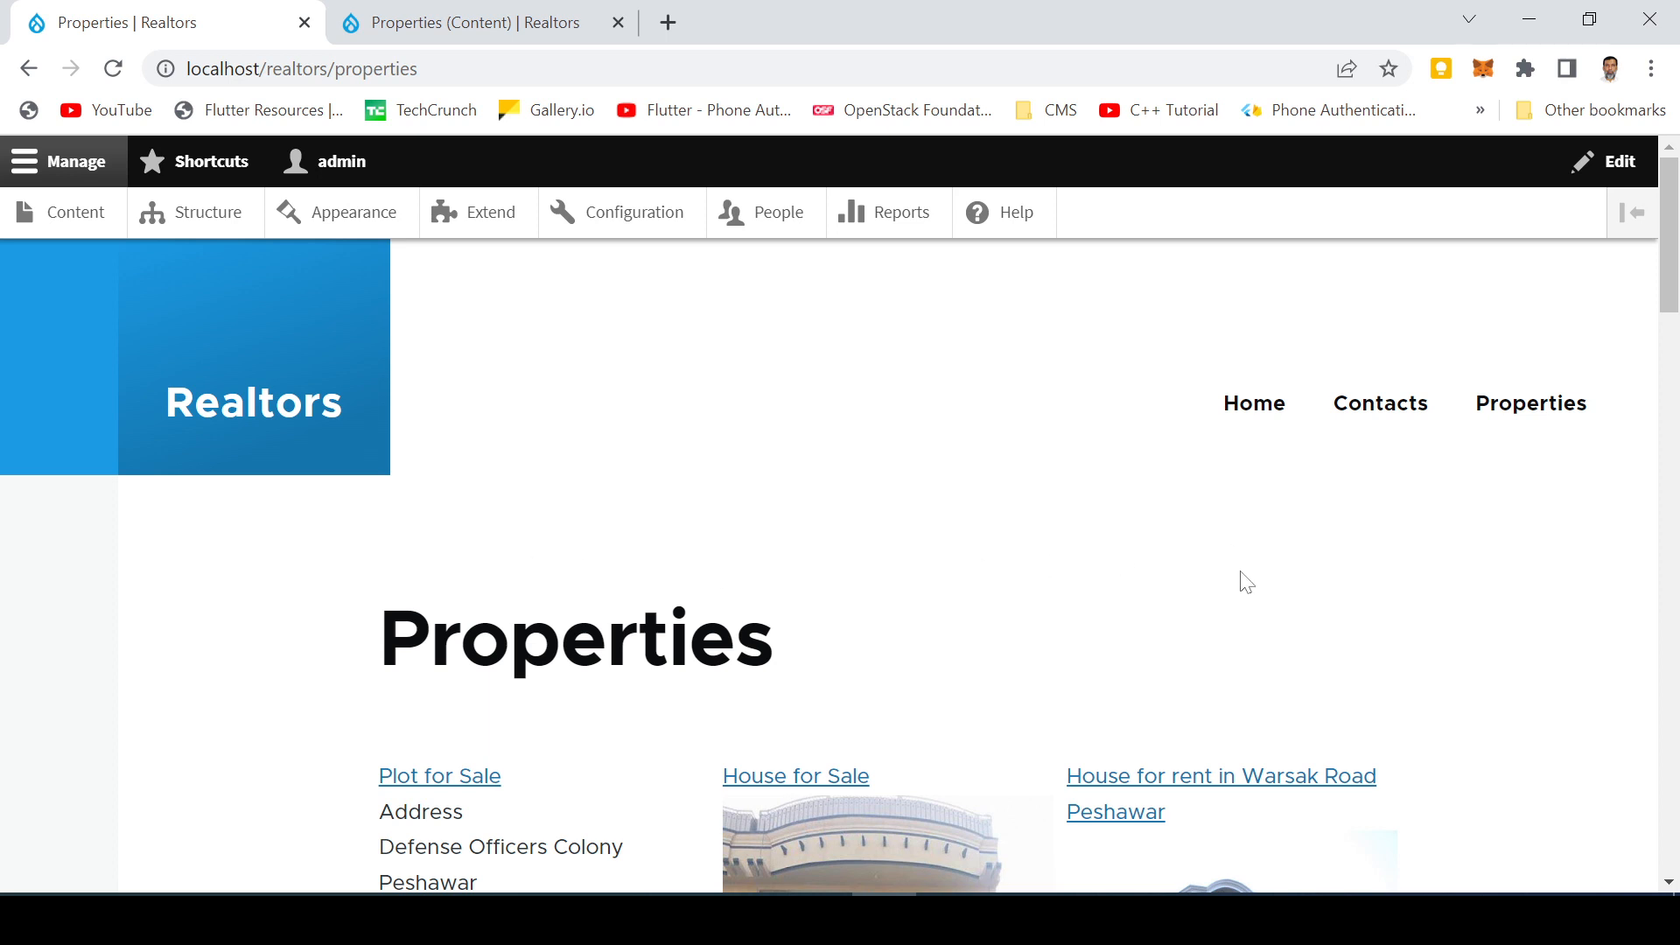
{"action": "scroll", "coordinate": [1042, 512], "scroll_direction": "down", "scroll_amount": 2}
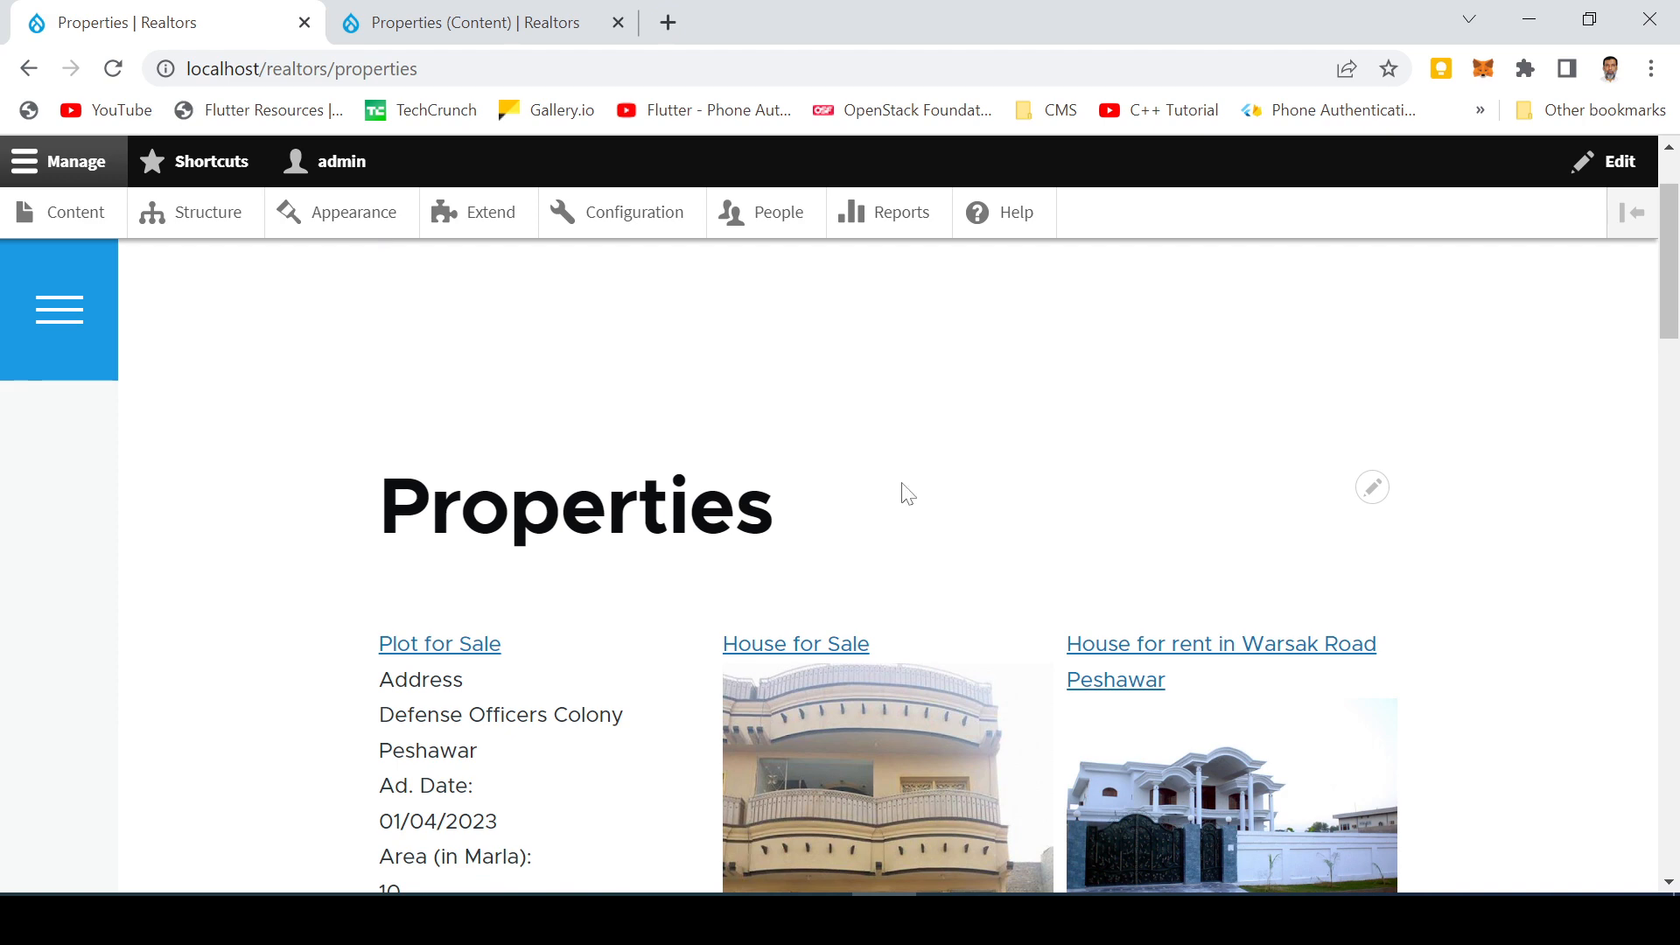
{"action": "scroll", "coordinate": [945, 492], "scroll_direction": "down", "scroll_amount": 3}
{"action": "scroll", "coordinate": [949, 499], "scroll_direction": "up", "scroll_amount": 2}
{"action": "scroll", "coordinate": [952, 501], "scroll_direction": "up", "scroll_amount": 2}
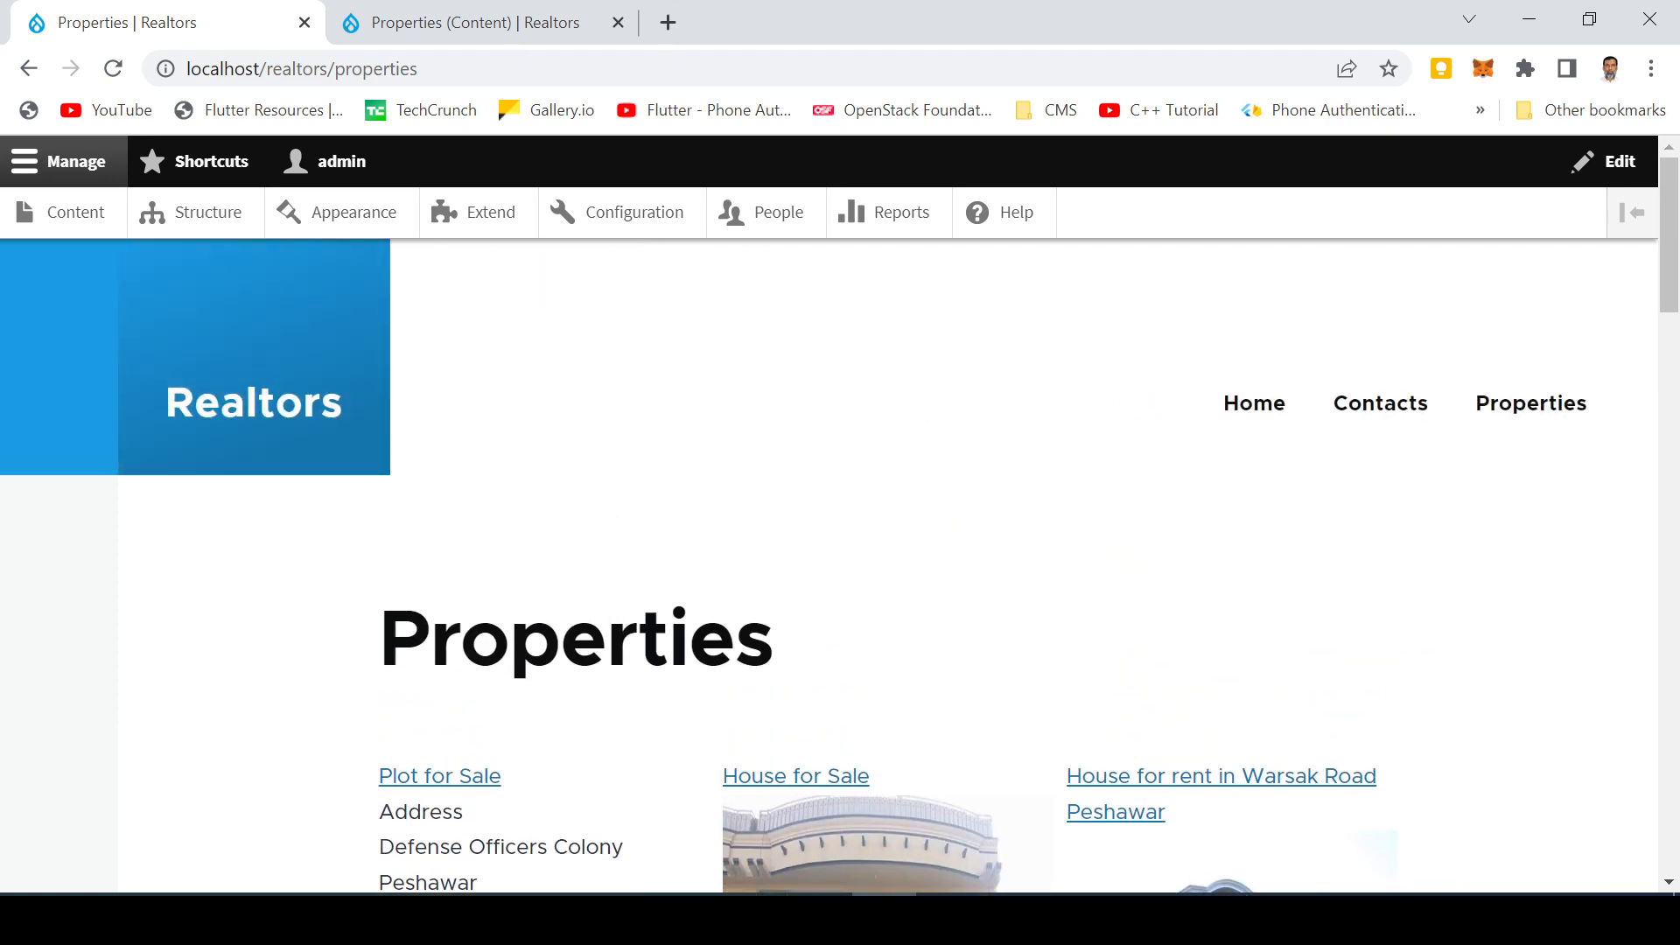